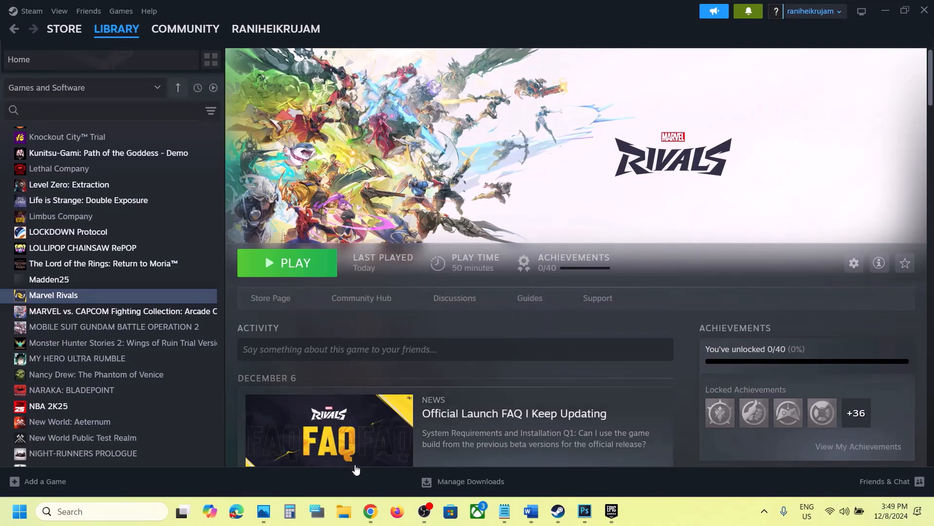
Check the Epic Games Store download page in Chrome, then view the Marvel Rivals store page in the Epic Games Launcher.
click(369, 515)
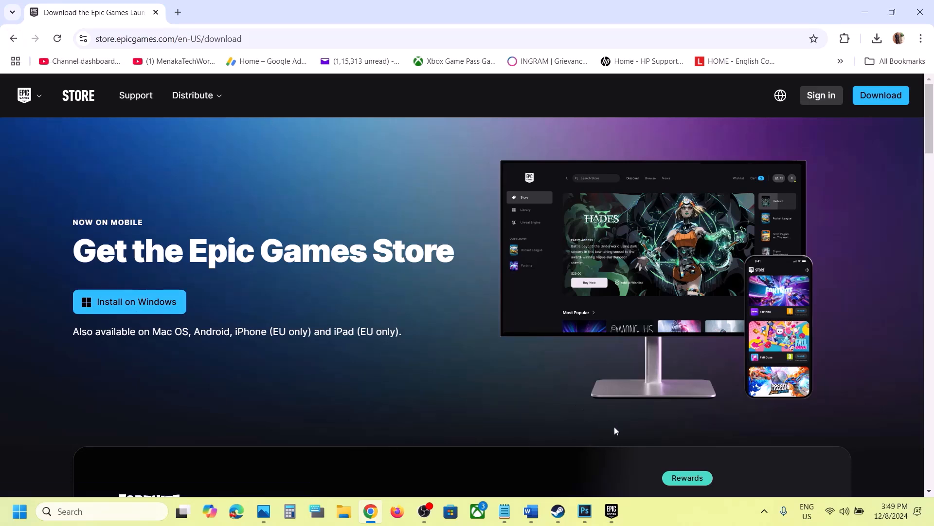
click(612, 511)
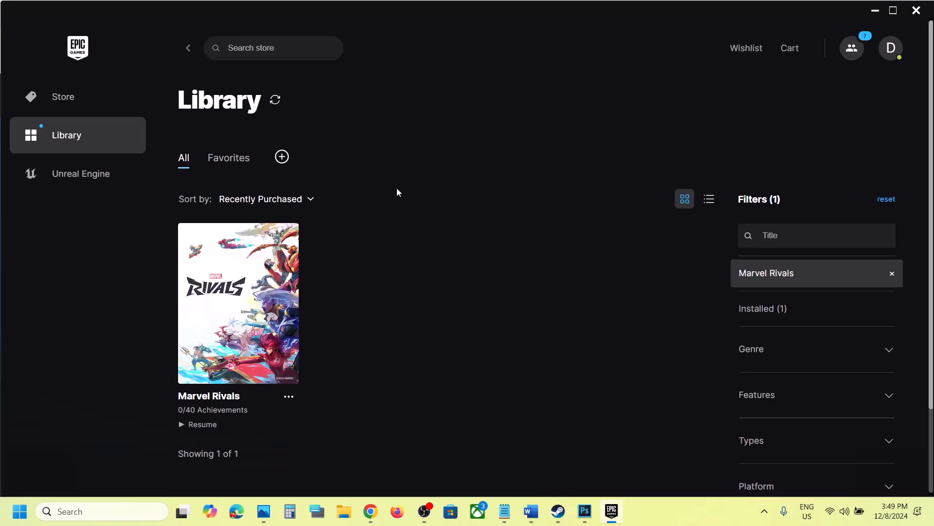
click(72, 105)
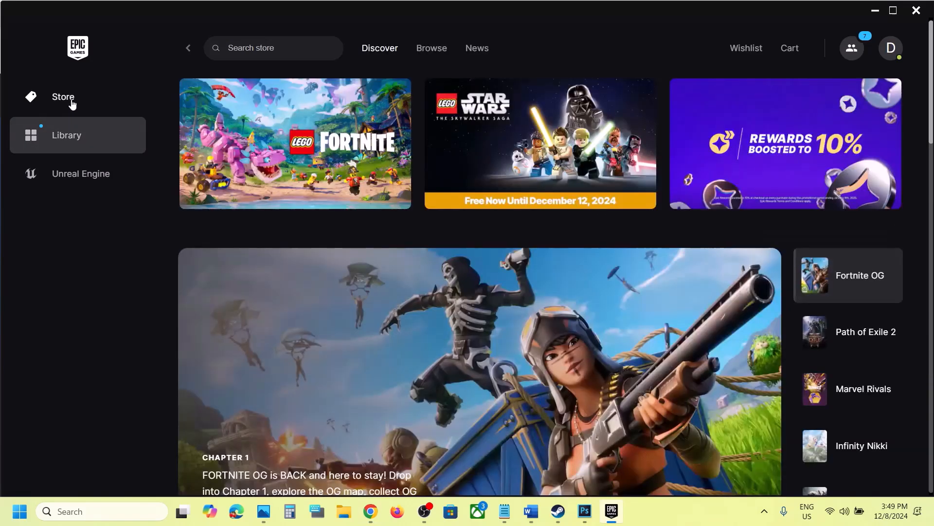
click(846, 398)
click(856, 395)
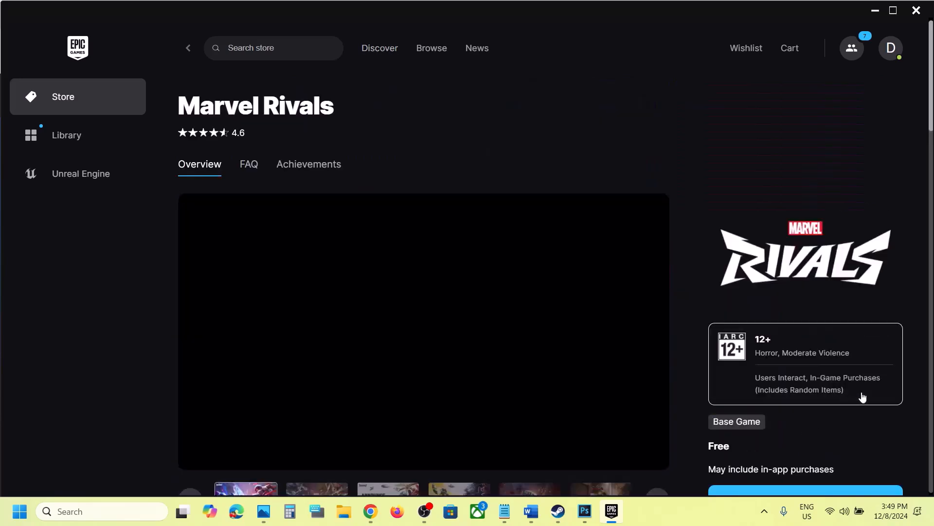
scroll(792, 381, down, 2)
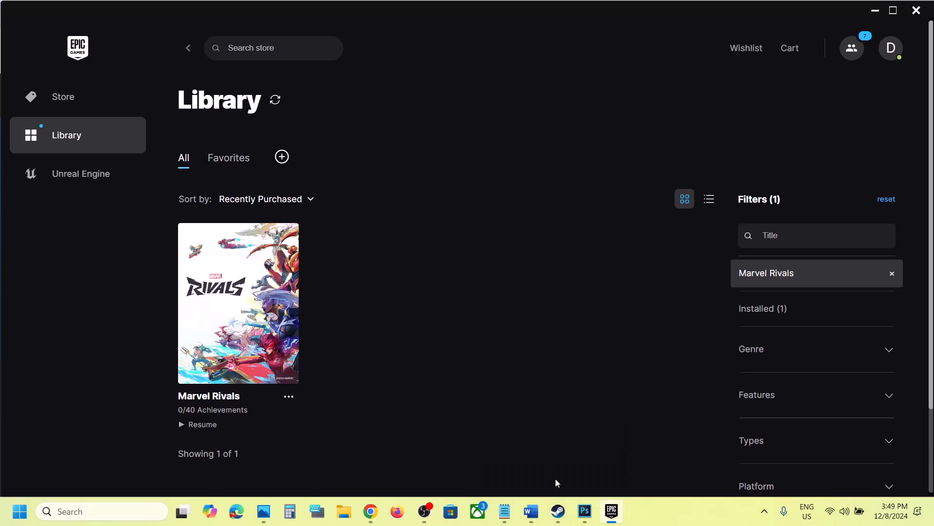
Switch to the Word troubleshooting notes and put the AMD support link under Step 2 on its own line.
click(560, 512)
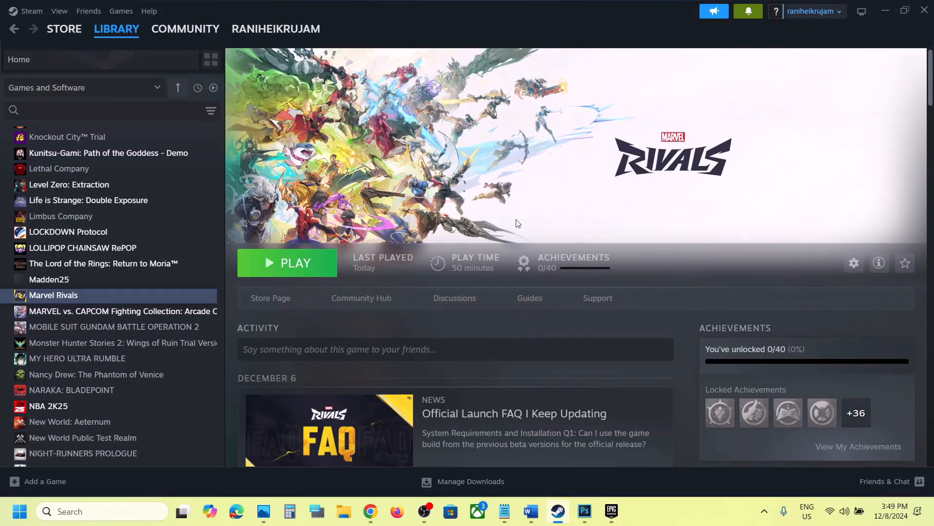
click(531, 511)
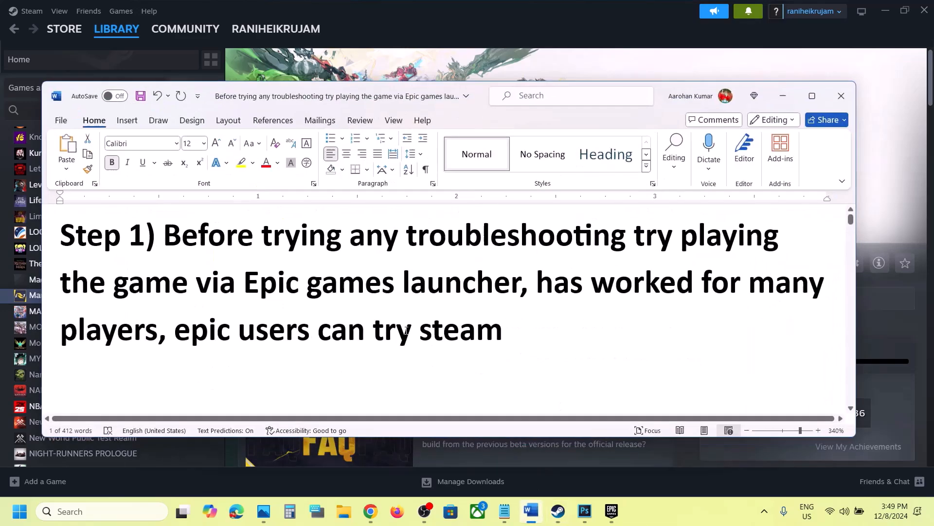
scroll(396, 332, down, 3)
drag(175, 254, 773, 265)
drag(136, 292, 595, 297)
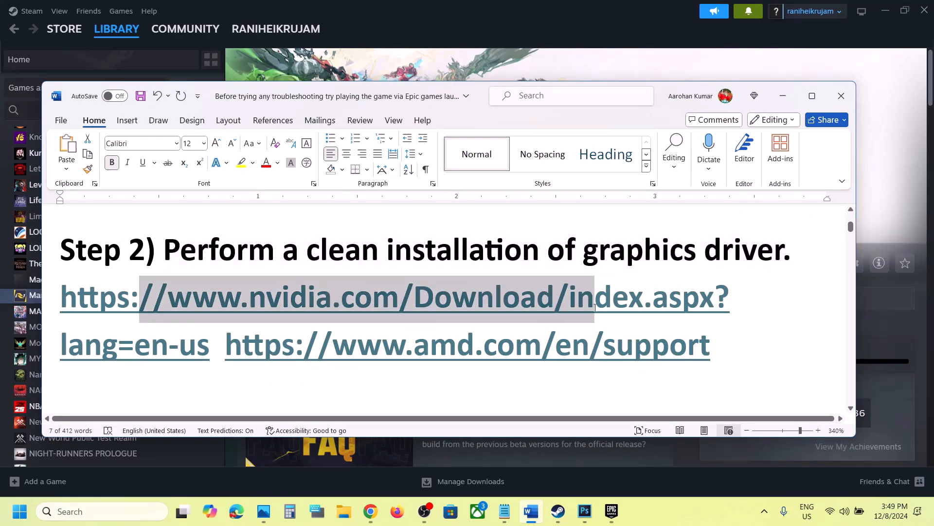
click(226, 348)
key(Return)
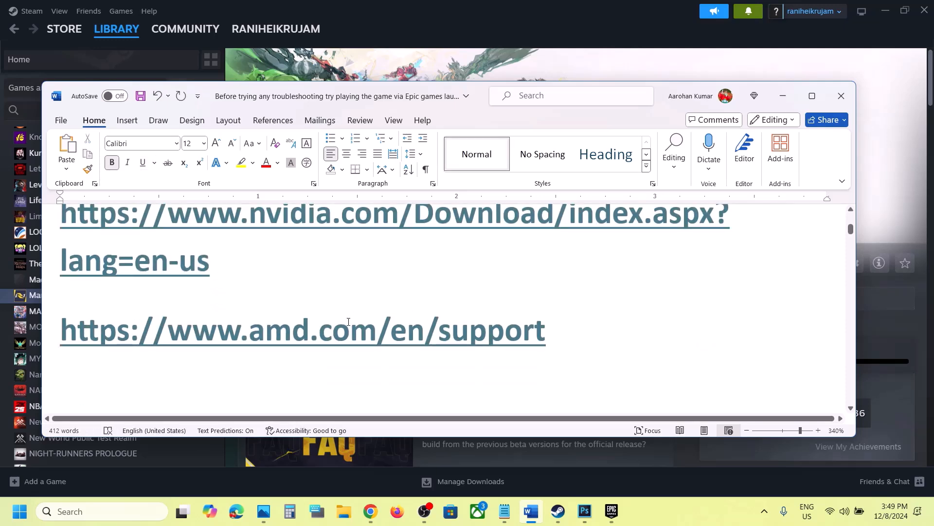
scroll(349, 322, up, 2)
triple_click(302, 340)
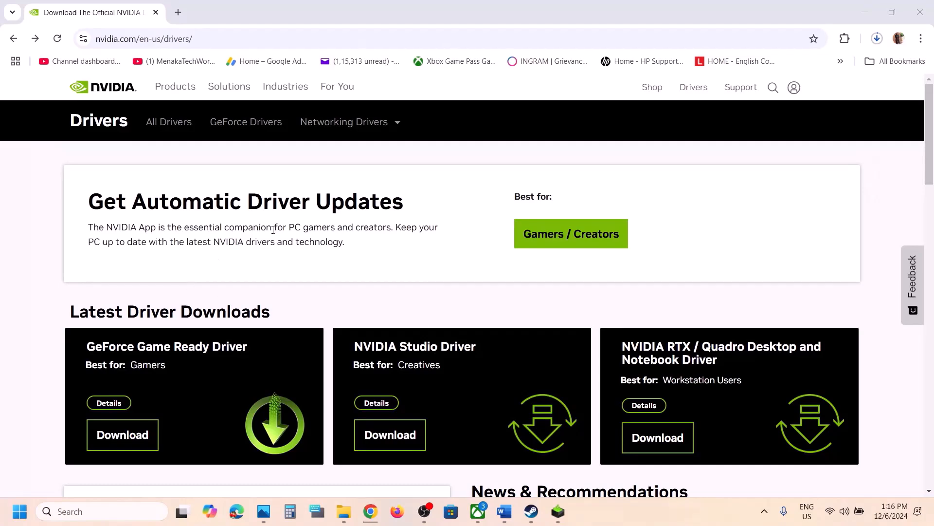
On the NVIDIA drivers page, find drivers for the GeForce RTX 3050 Laptop GPU with Windows 11 and English (US).
scroll(354, 307, down, 8)
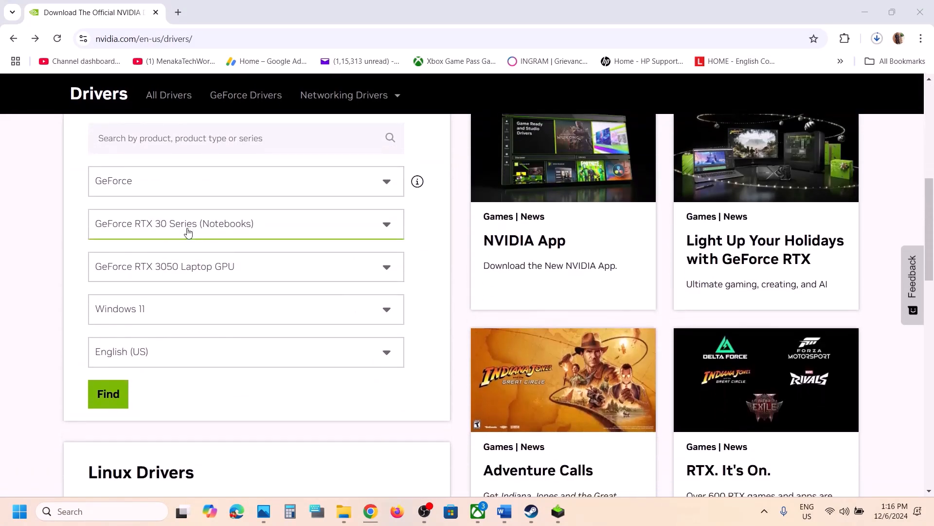
click(173, 276)
click(62, 284)
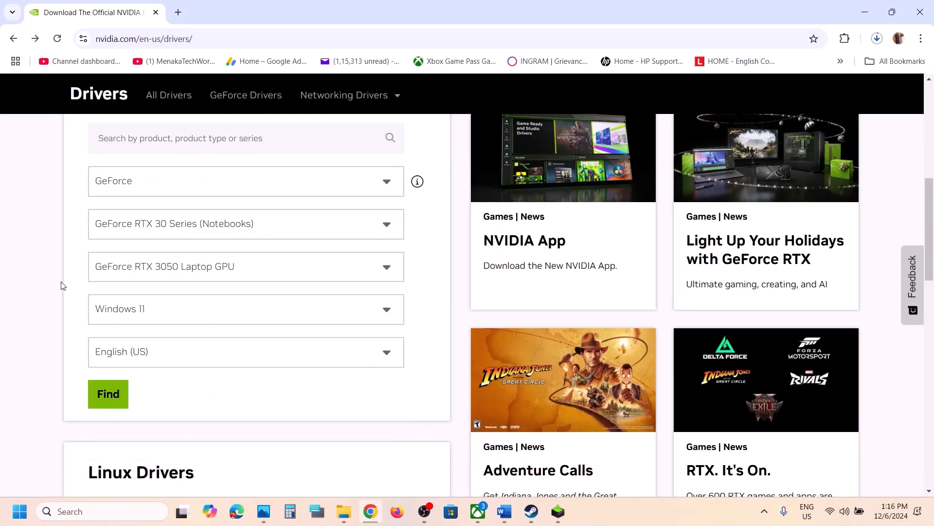
click(146, 306)
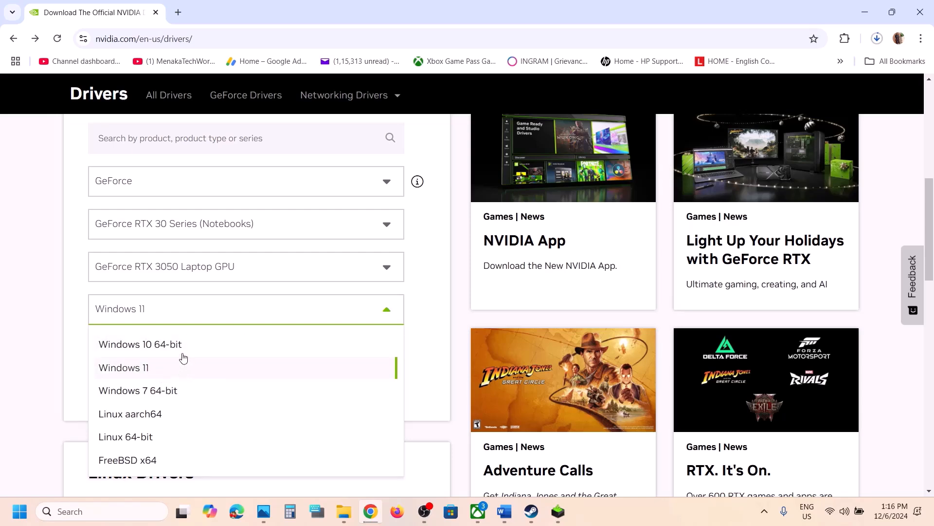
click(69, 327)
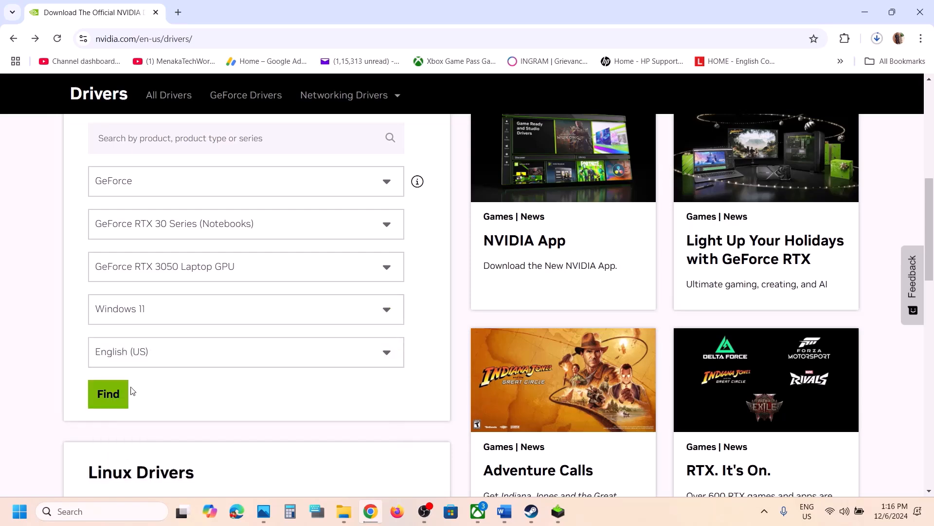
click(109, 393)
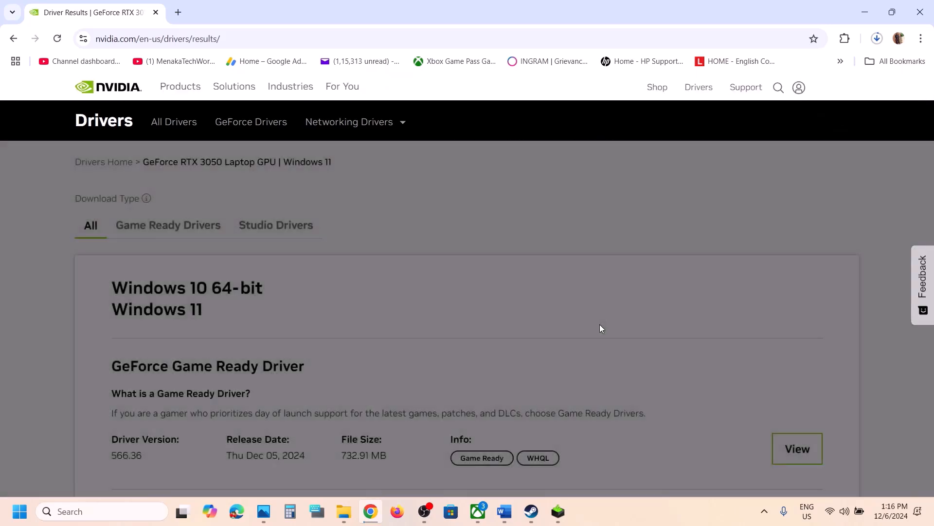
Download the GeForce Game Ready Driver version 566.36 from the driver results.
scroll(122, 360, down, 2)
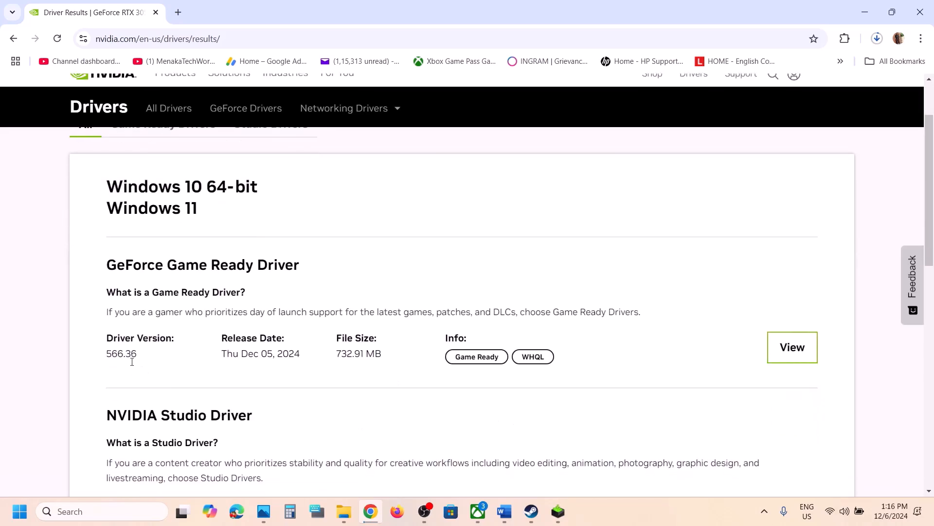
double_click(134, 341)
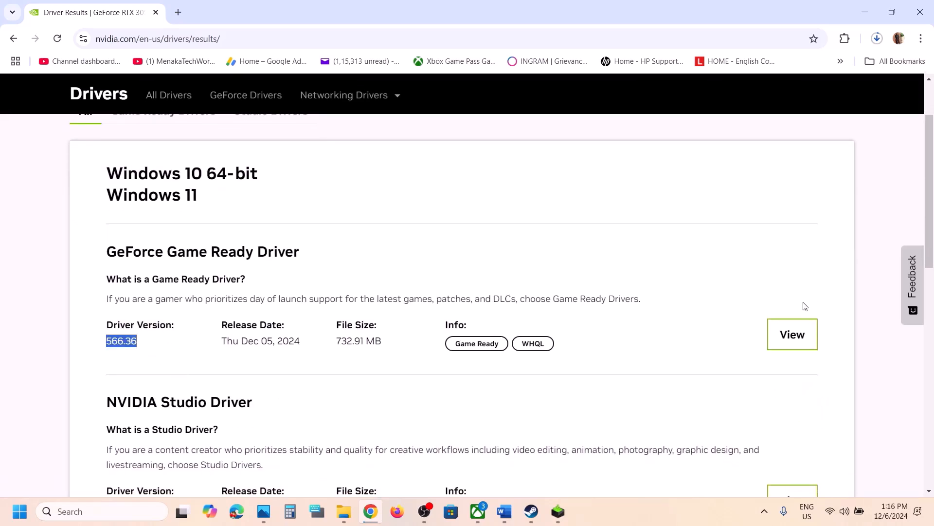
click(789, 334)
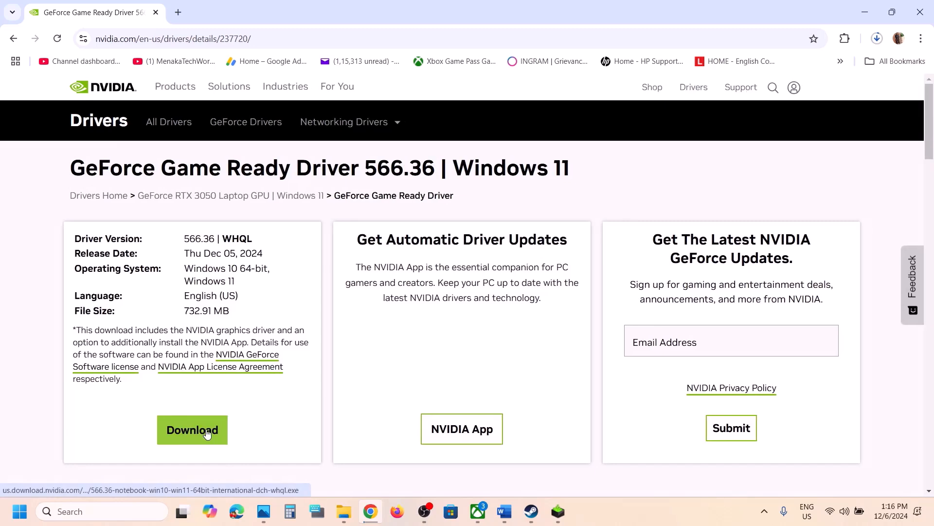
click(207, 433)
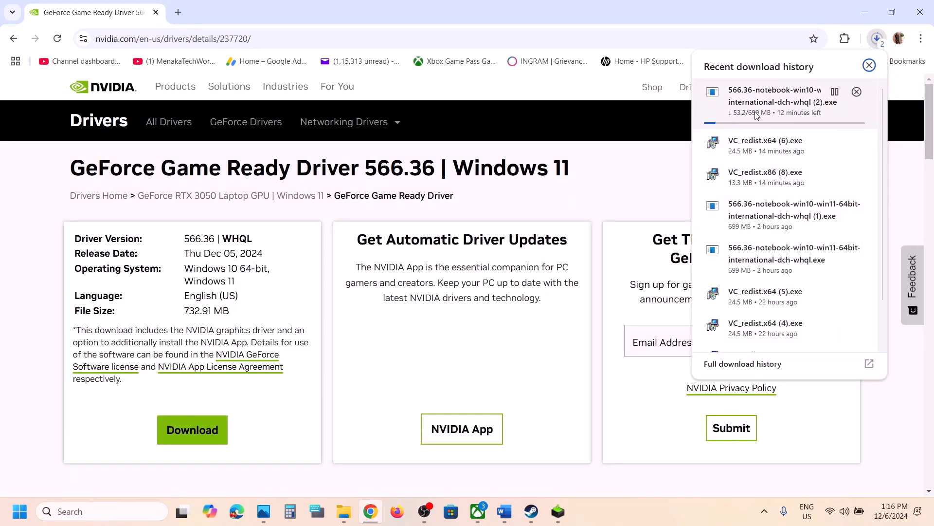
In the NVIDIA Installer, accept the license for driver and NVIDIA App and start a Custom (Advanced) clean installation.
click(558, 511)
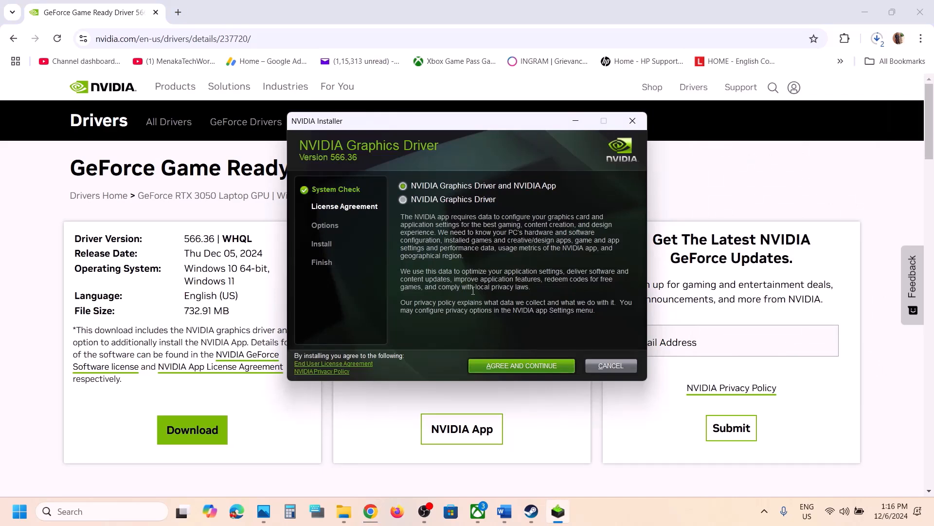
click(498, 365)
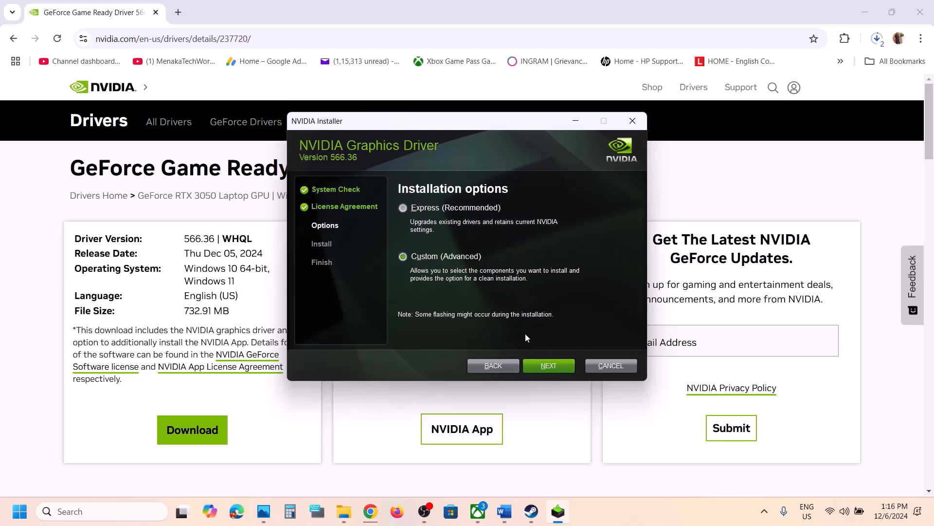
click(538, 366)
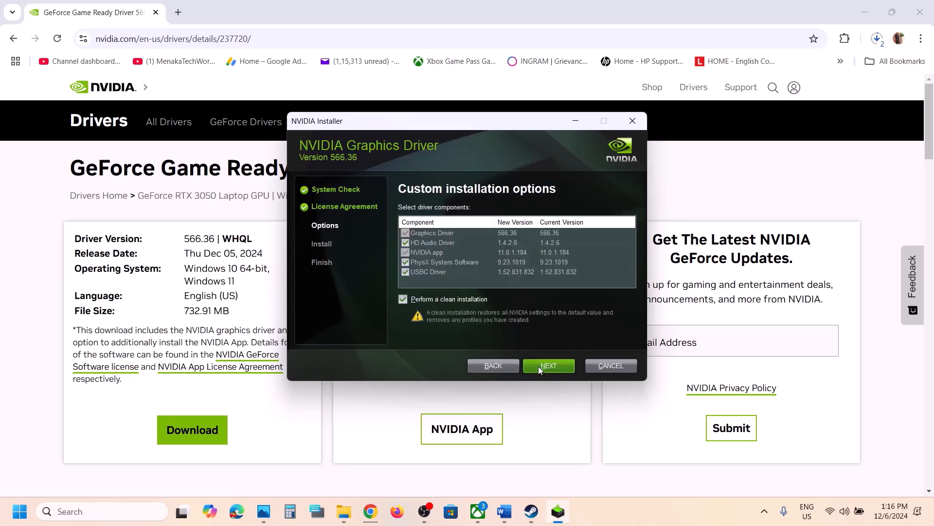
click(405, 299)
click(548, 366)
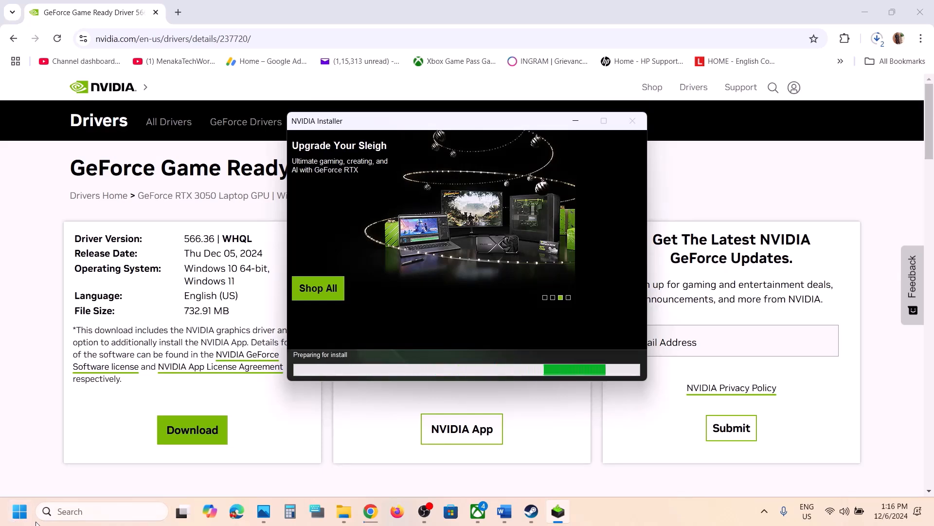
click(21, 512)
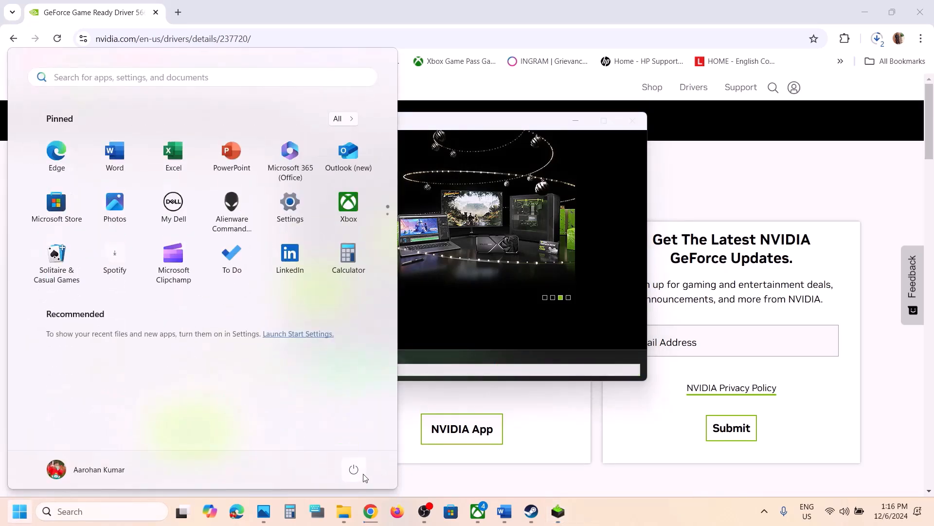
click(364, 474)
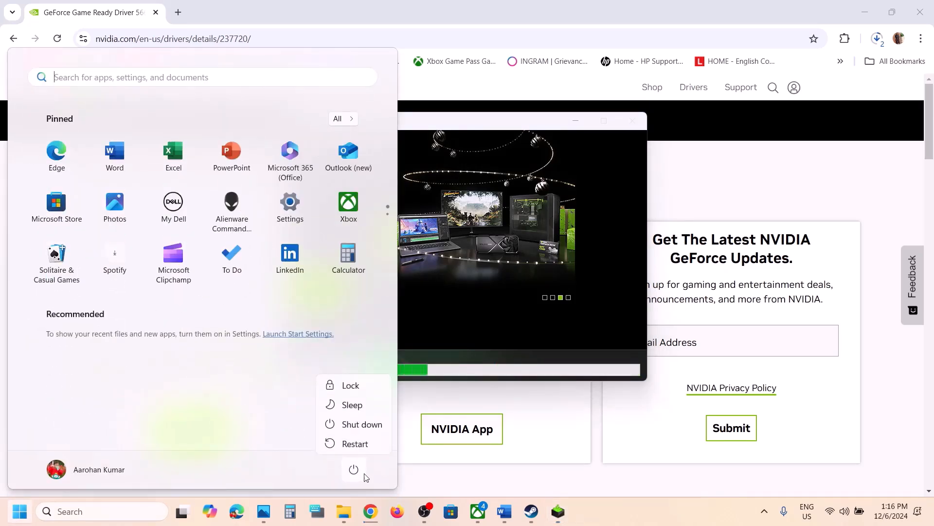
click(592, 439)
click(596, 439)
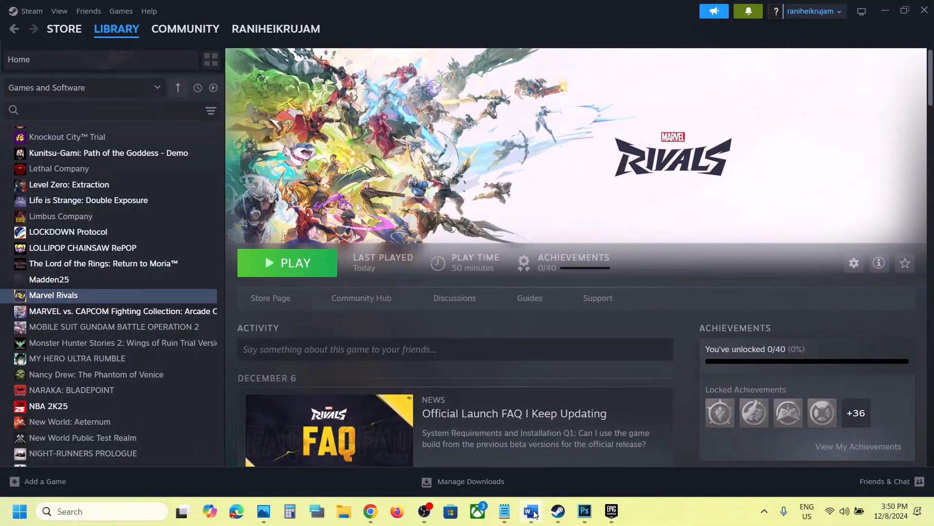
Switch to the Word notes, copy "graphics" from Step 3, and use it in Windows search to open Graphics settings.
click(532, 511)
scroll(490, 380, down, 2)
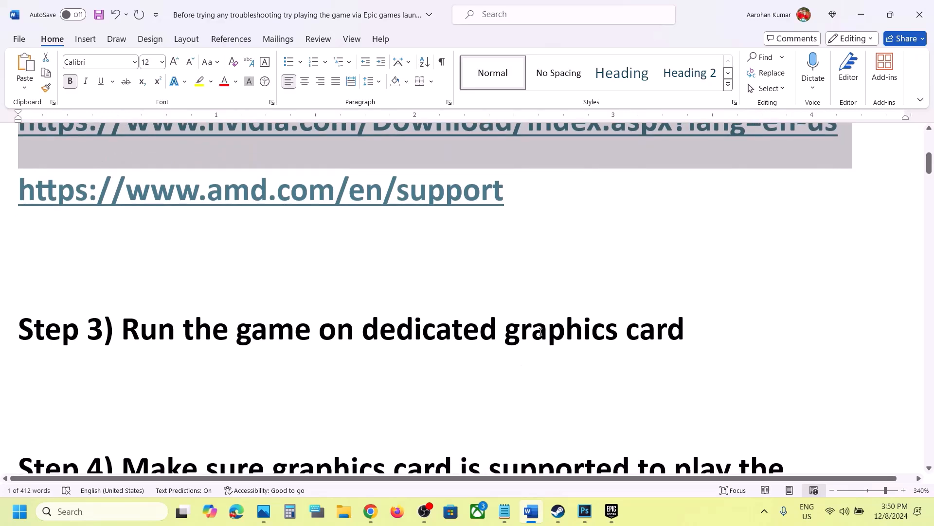
double_click(541, 335)
key(ctrl+c)
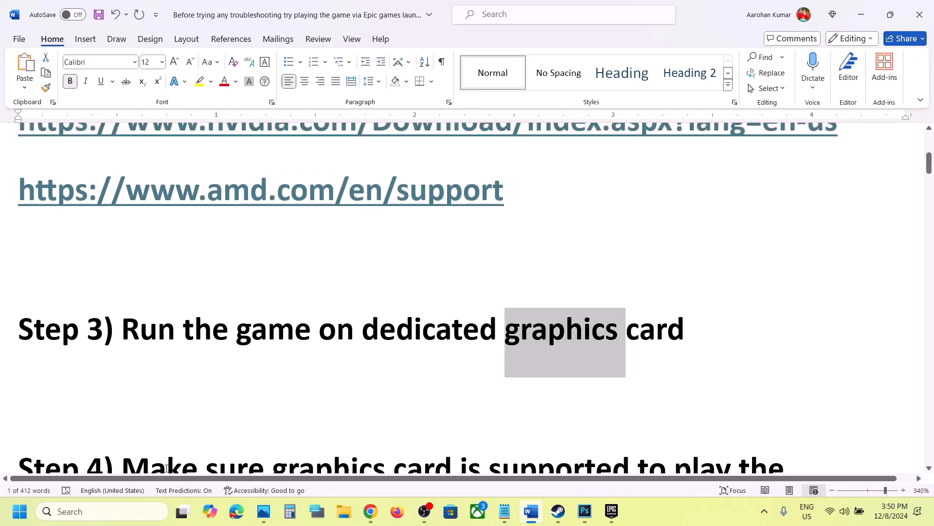
click(113, 504)
key(ctrl+v)
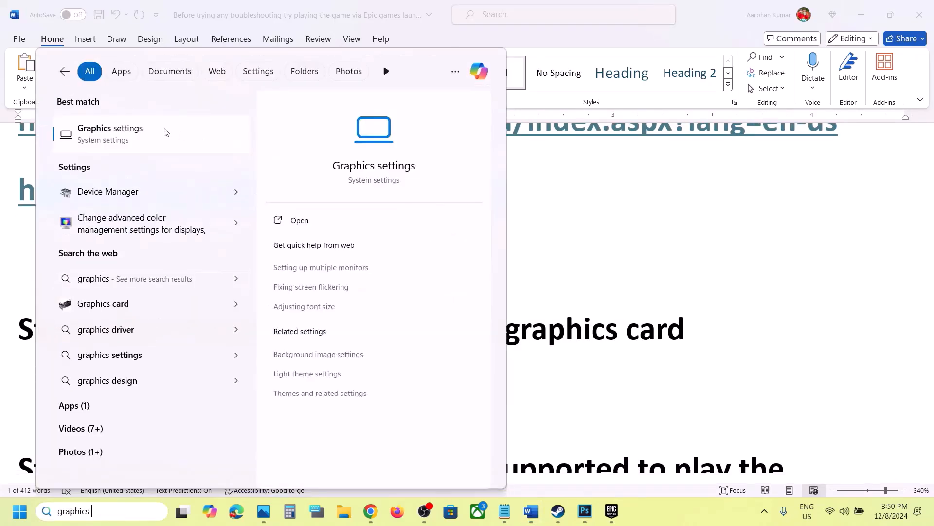
click(162, 131)
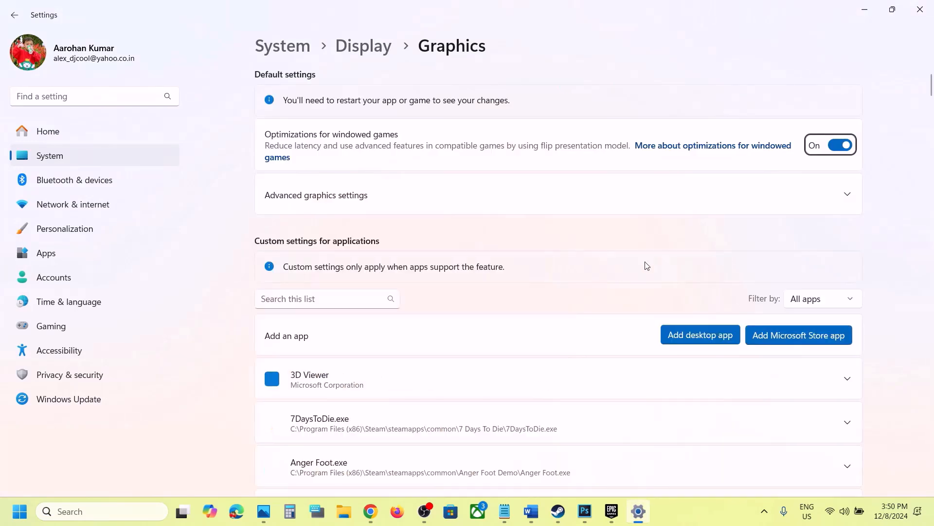
Add the Marvel application from the MarvelRivals\MarvelGame folder as a desktop app in the custom graphics settings.
click(691, 333)
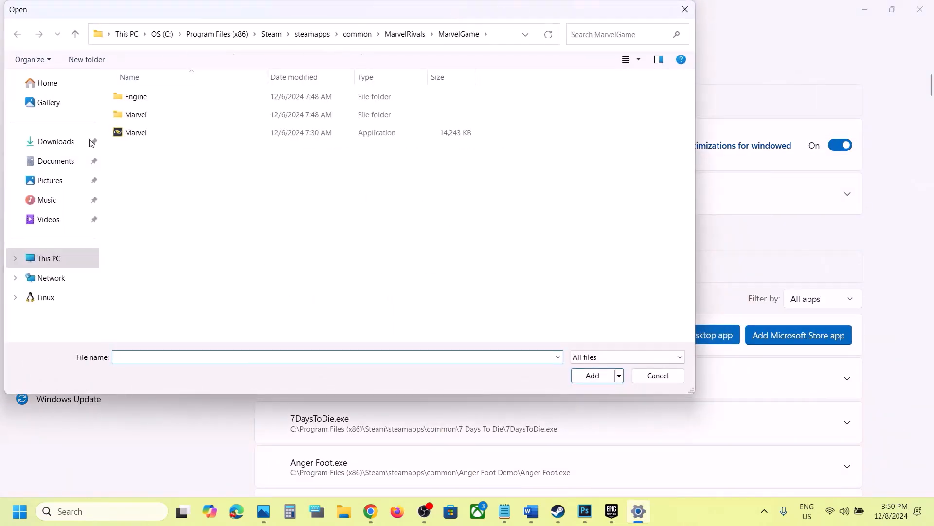
click(498, 41)
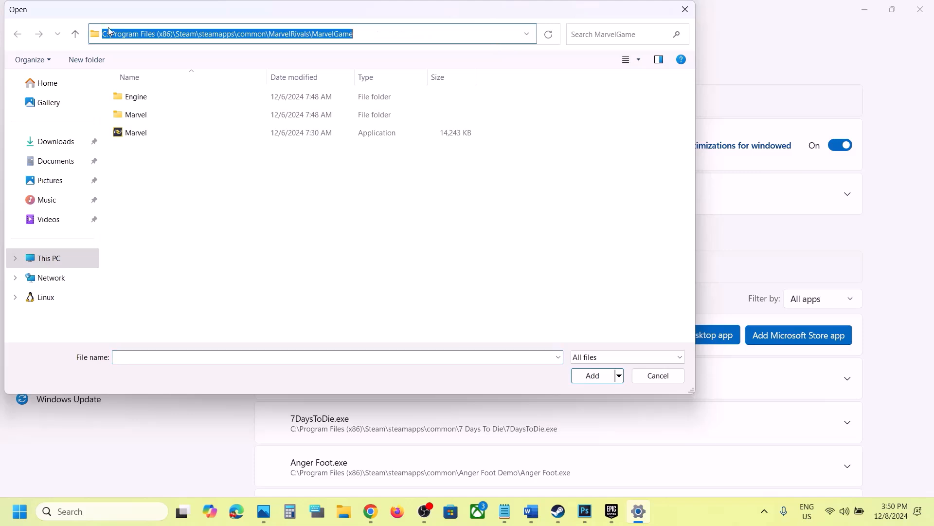
click(76, 38)
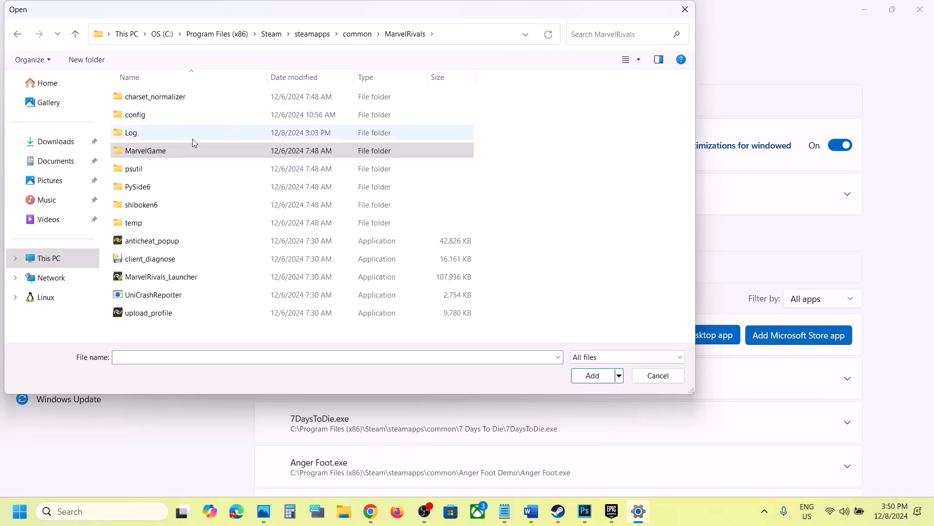
click(448, 34)
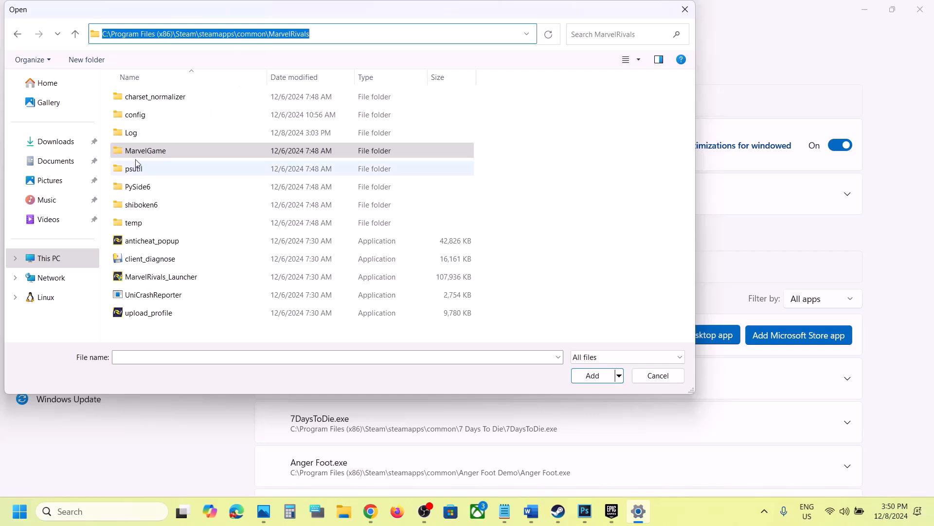
click(149, 155)
double_click(161, 156)
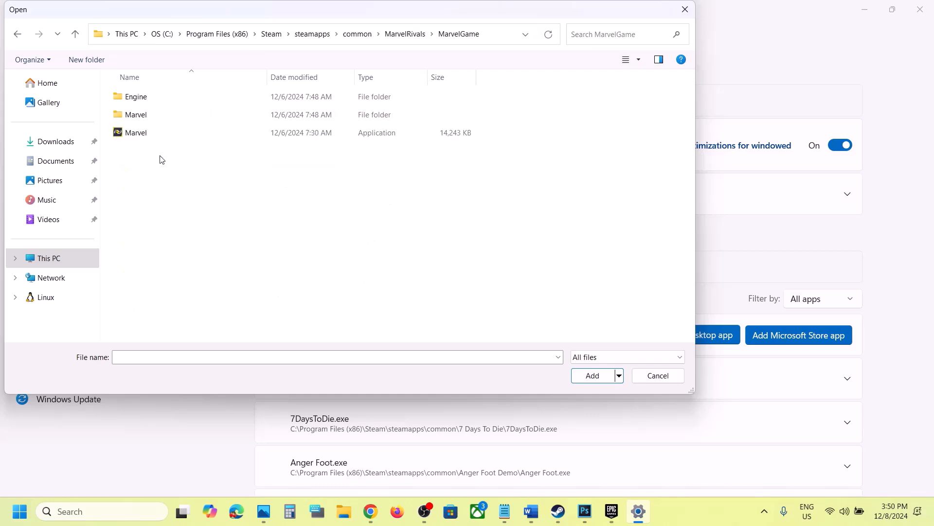
click(163, 136)
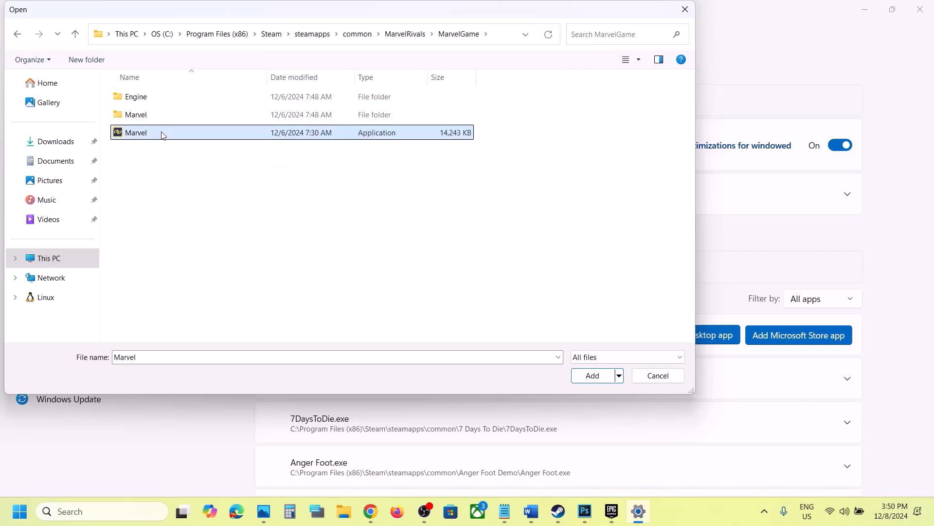
click(593, 375)
Set the GPU preference of BootstrapPackagedGame (Marvel.exe) to High Performance (NVIDIA GeForce RTX 3050 Laptop GPU).
scroll(591, 374, down, 15)
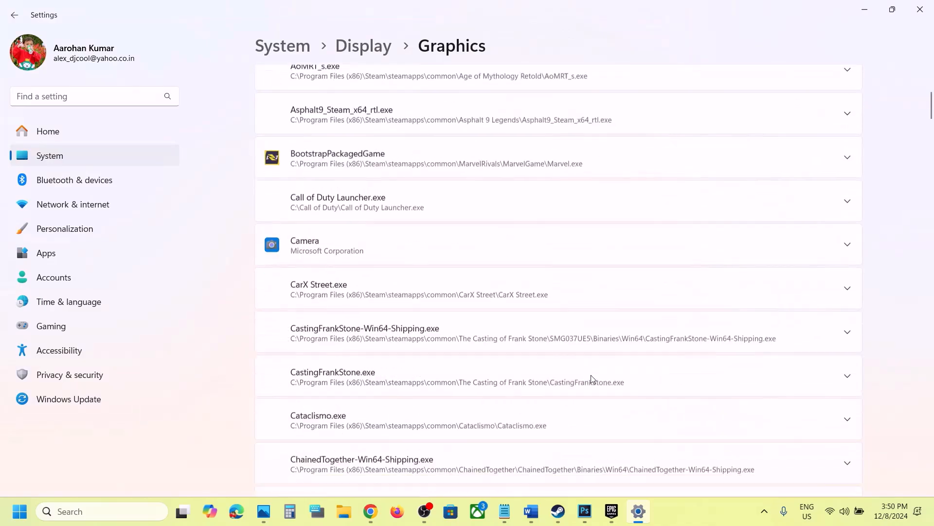
scroll(592, 379, down, 20)
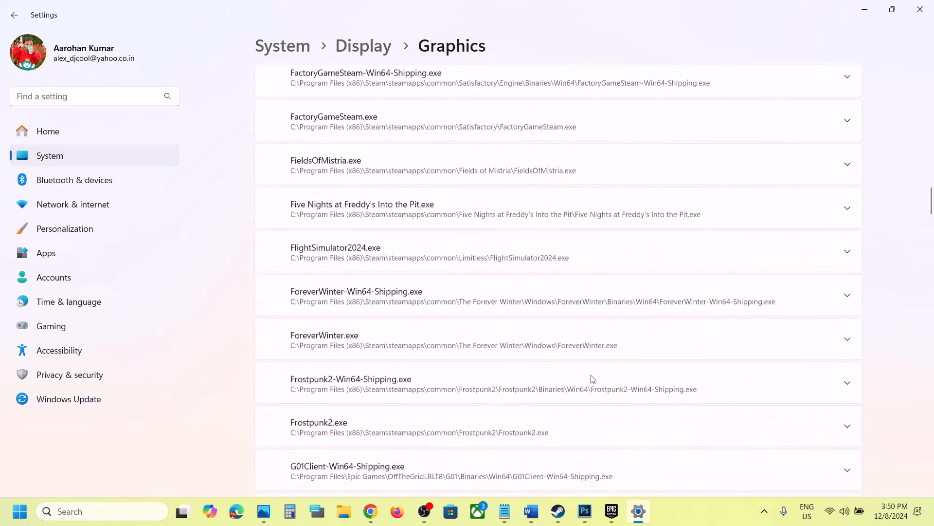
scroll(592, 379, down, 18)
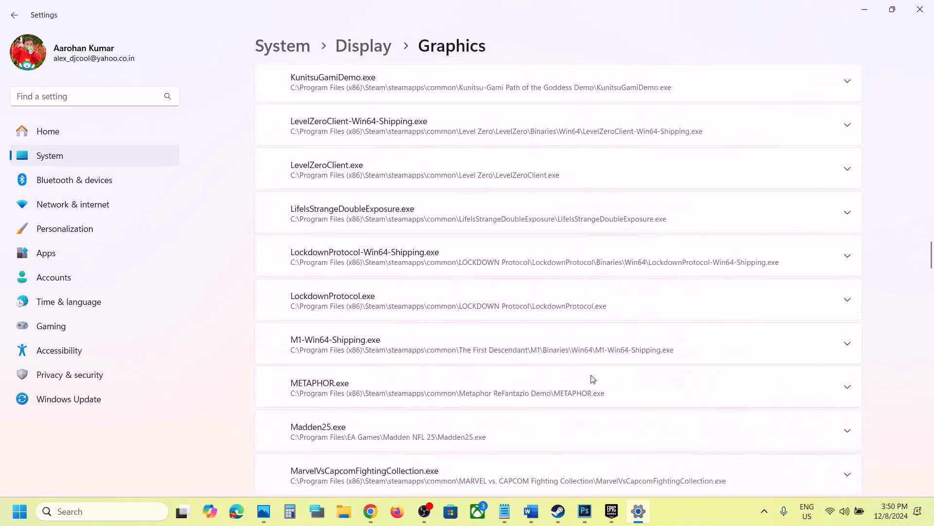
scroll(593, 379, down, 15)
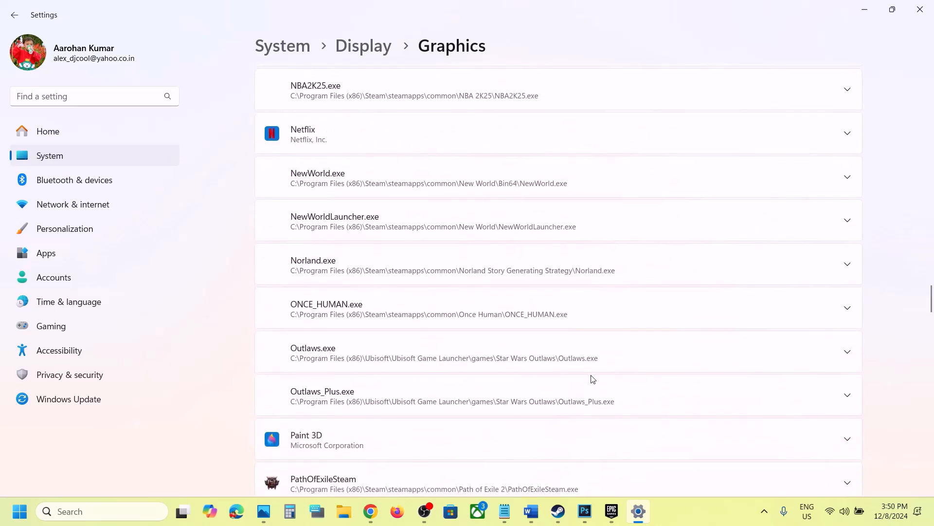
scroll(592, 379, down, 16)
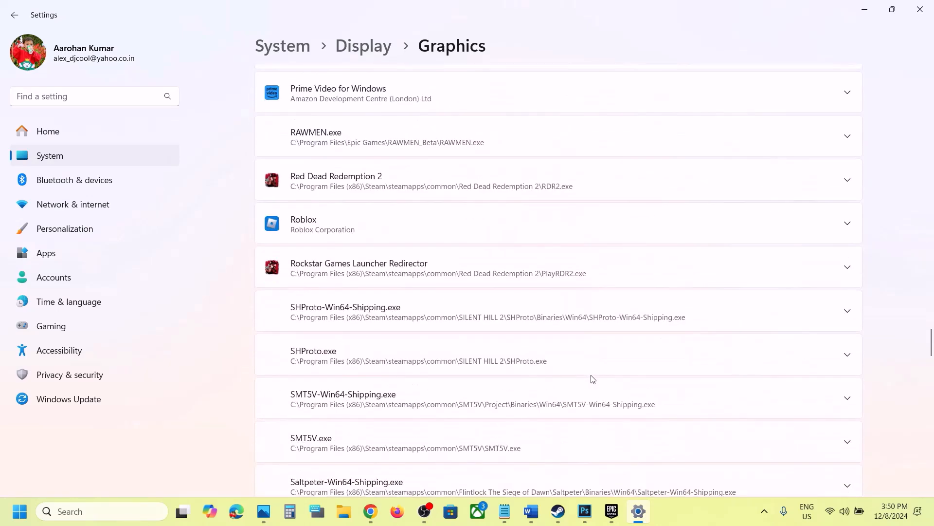
click(724, 503)
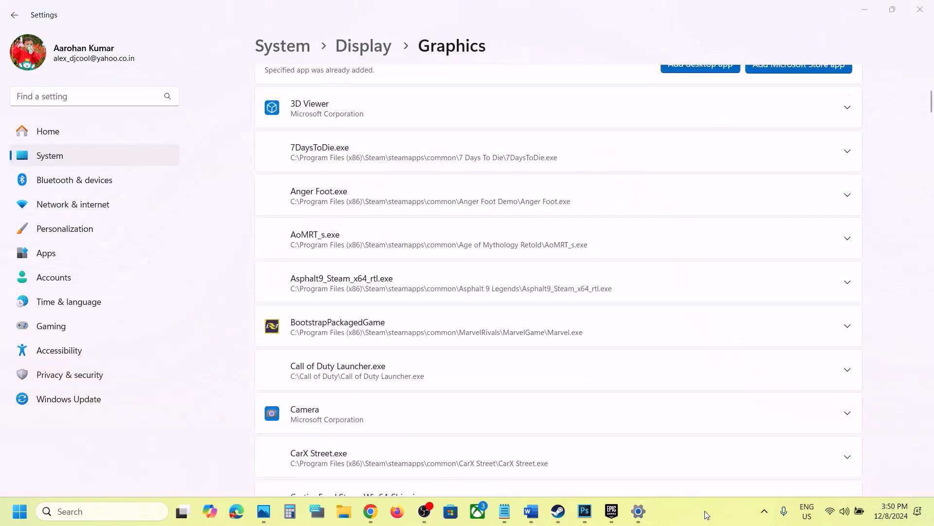
click(849, 325)
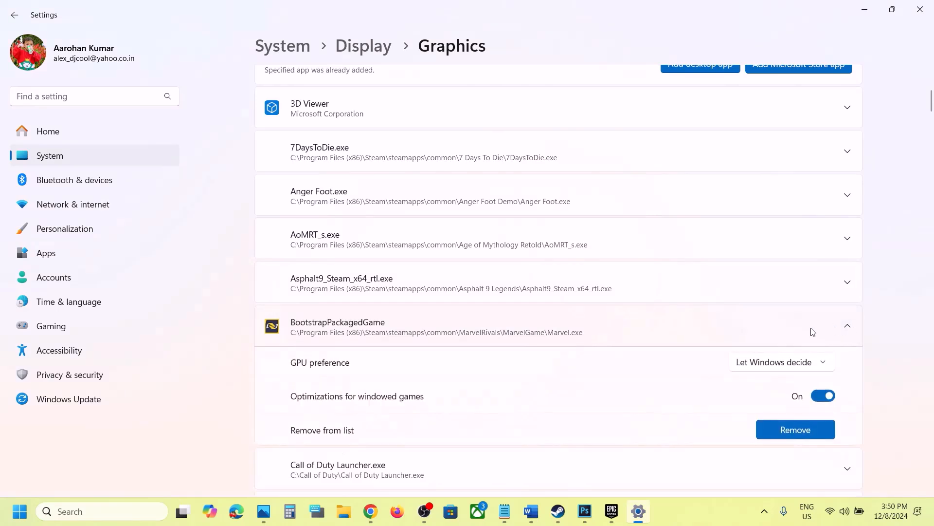
click(849, 327)
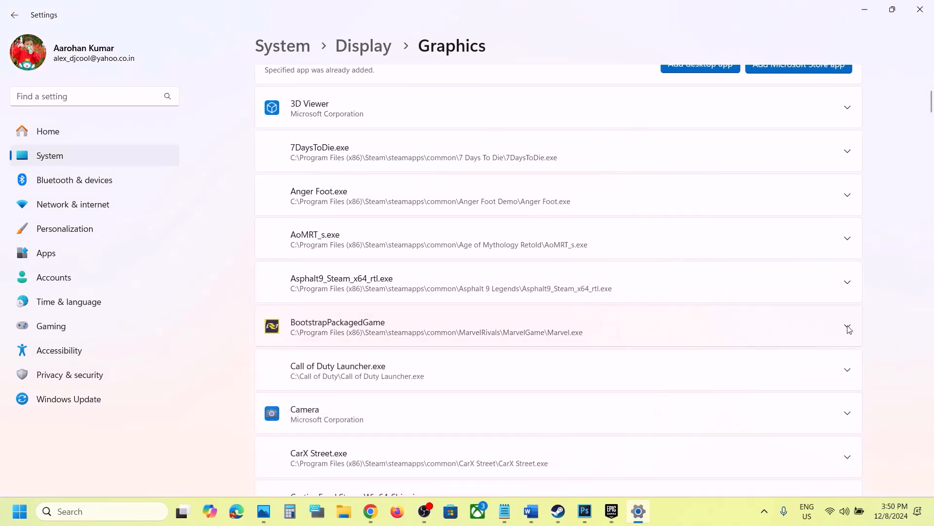
click(848, 327)
click(801, 367)
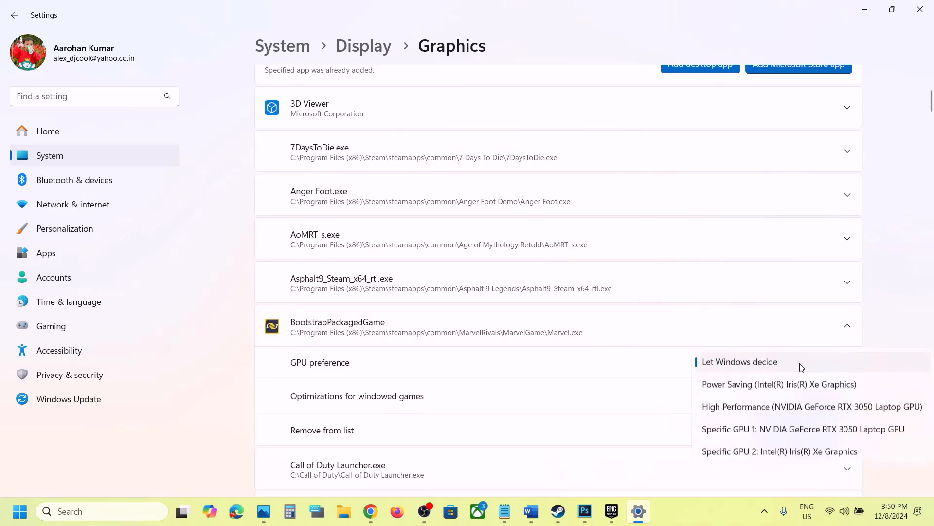
click(781, 408)
Add the Marvel-Win64-Shipping application from MarvelGame\Marvel\Binaries\Win64 as a desktop app in the custom graphics settings.
scroll(694, 295, up, 3)
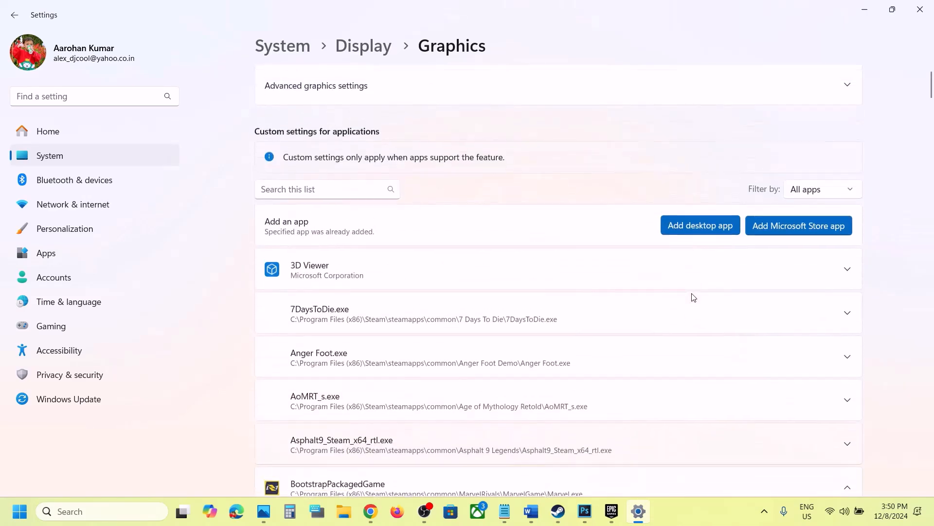
click(690, 226)
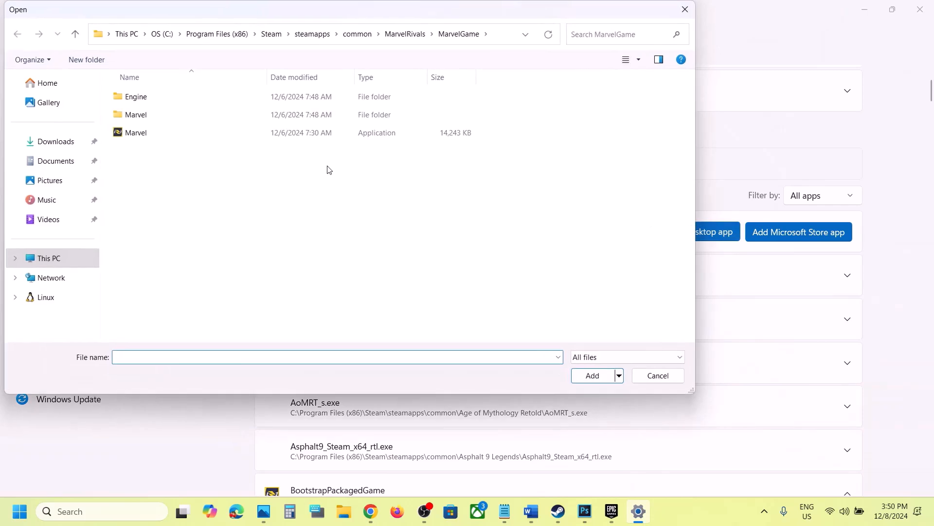
click(138, 114)
double_click(146, 115)
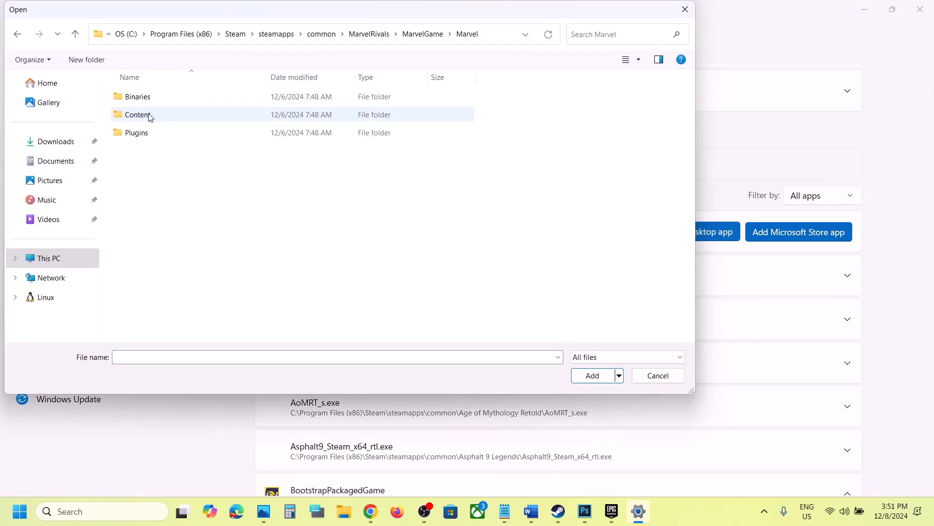
double_click(156, 101)
double_click(156, 101)
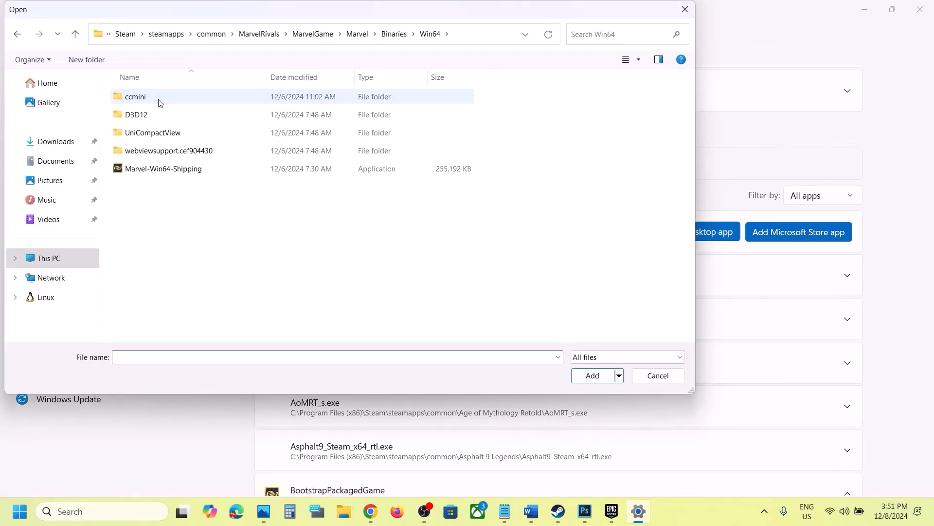
click(170, 169)
click(574, 375)
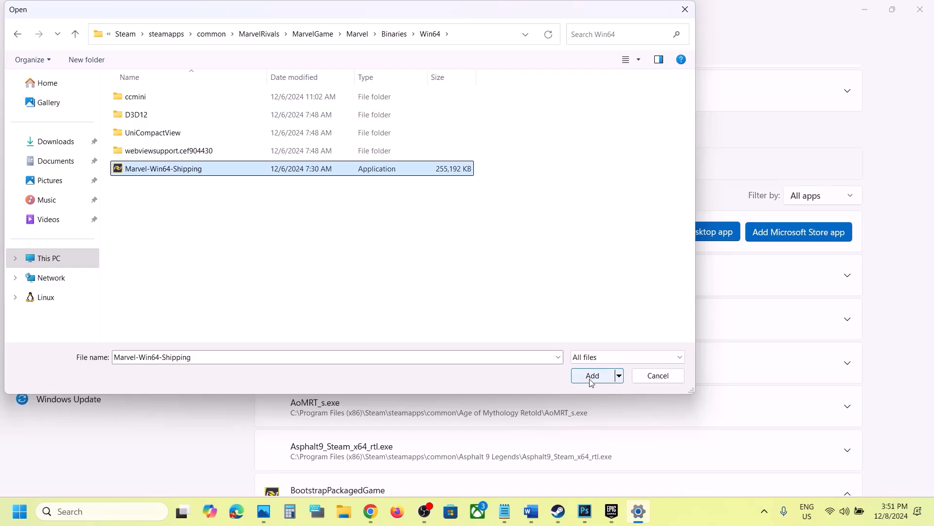
Set the Marvel Rivals entry's GPU preference to High Performance (NVIDIA GeForce RTX 3050 Laptop GPU) and close Settings.
scroll(512, 395, down, 20)
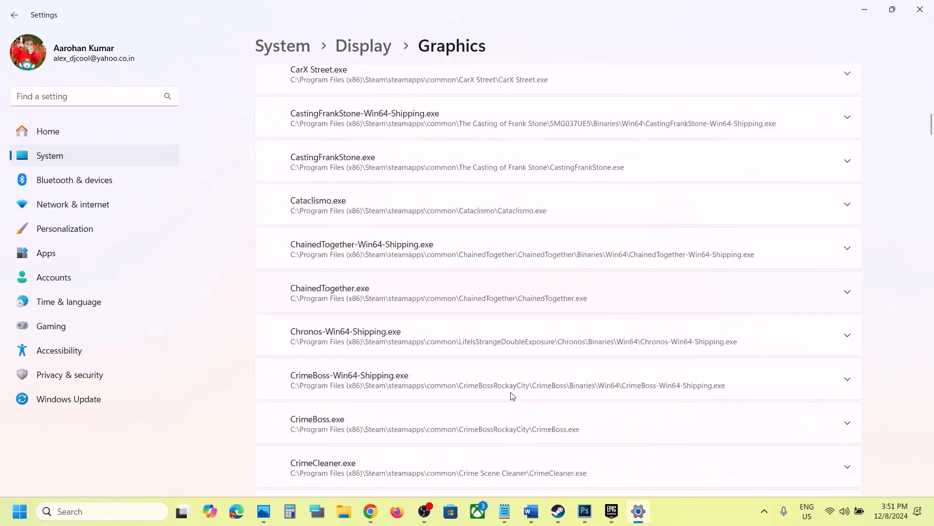
scroll(513, 396, down, 20)
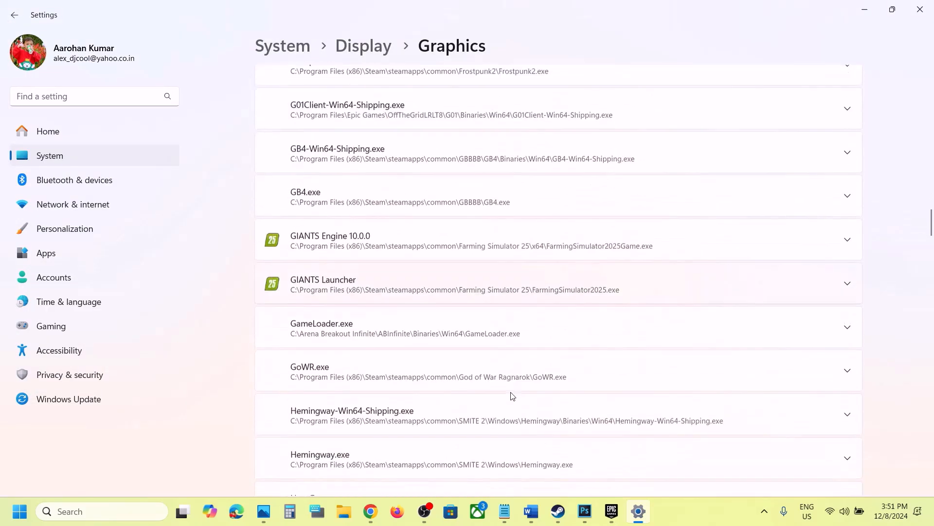
scroll(513, 396, down, 2)
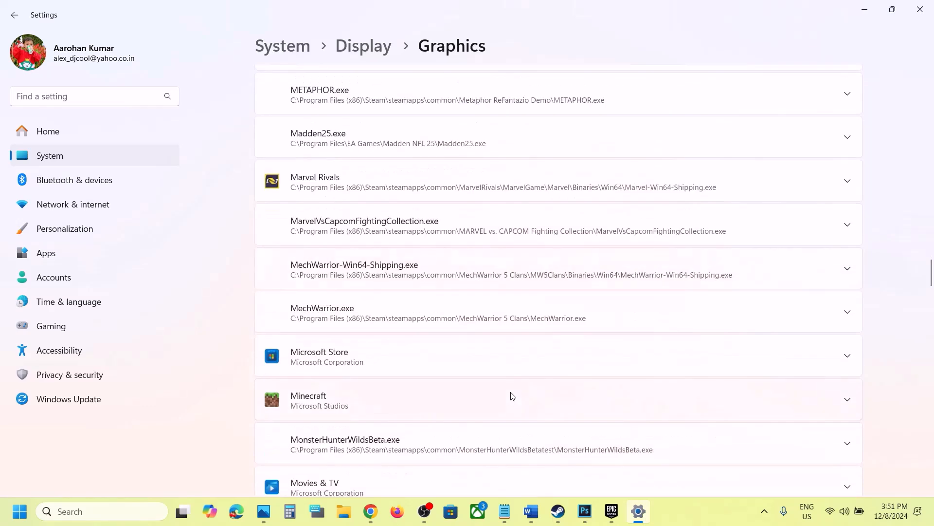
click(845, 181)
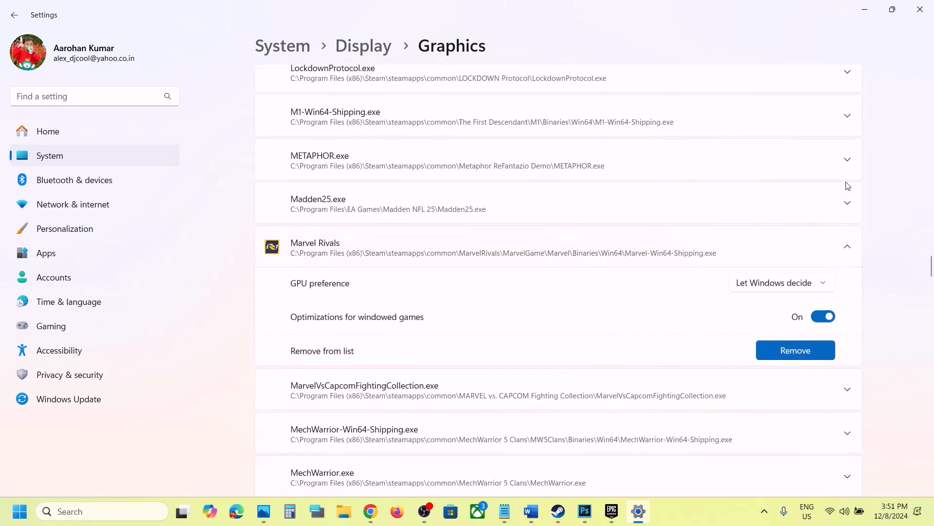
click(802, 284)
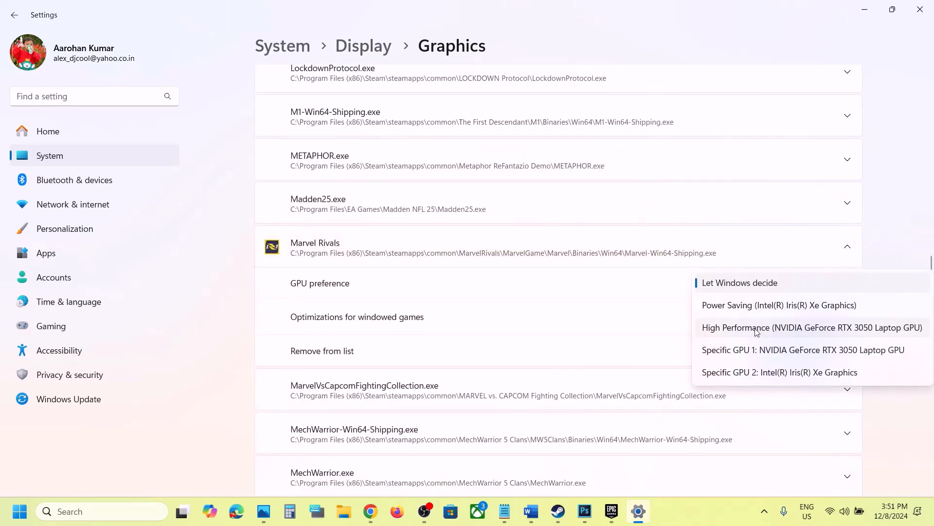
click(761, 332)
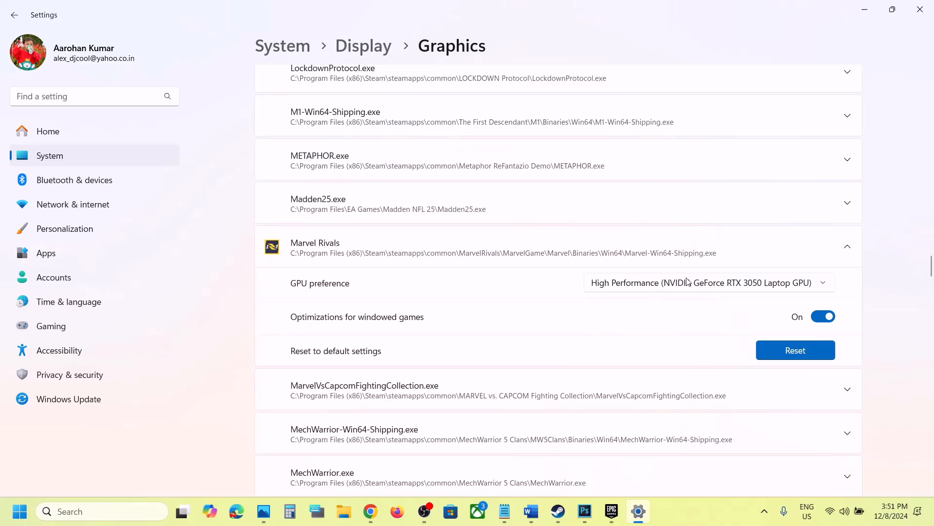
click(920, 9)
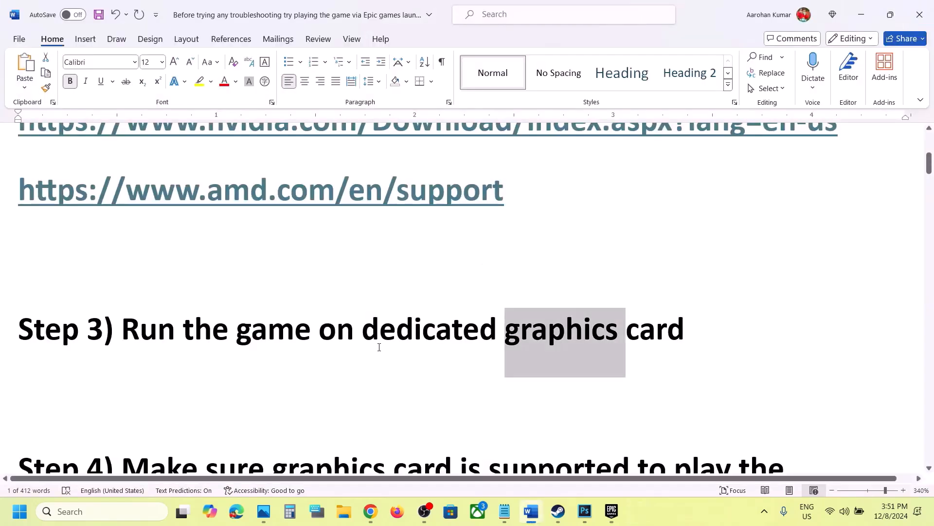
In Step 4 of the Word notes, accept the grammar suggestion that adds a comma after "intel".
scroll(379, 347, down, 5)
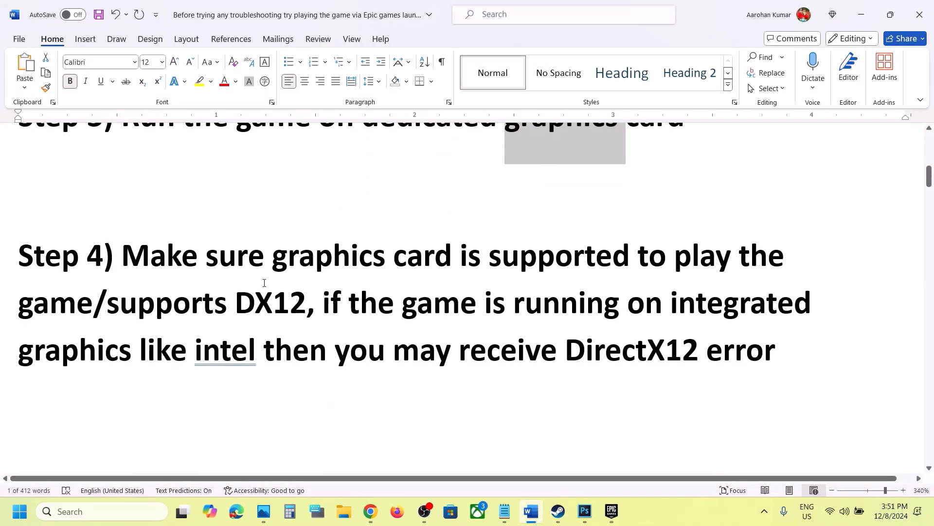
drag(131, 258, 248, 293)
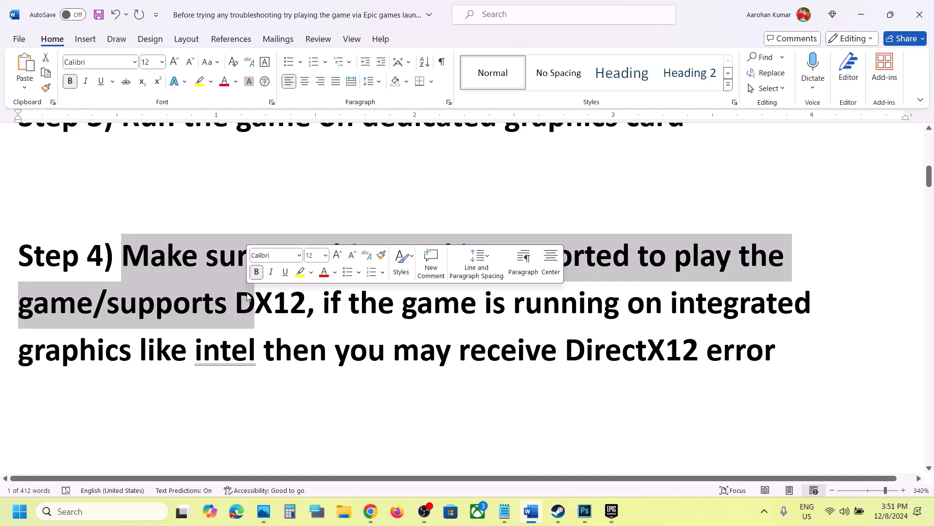
drag(574, 347, 720, 348)
ctrl+double_click(218, 355)
click(219, 354)
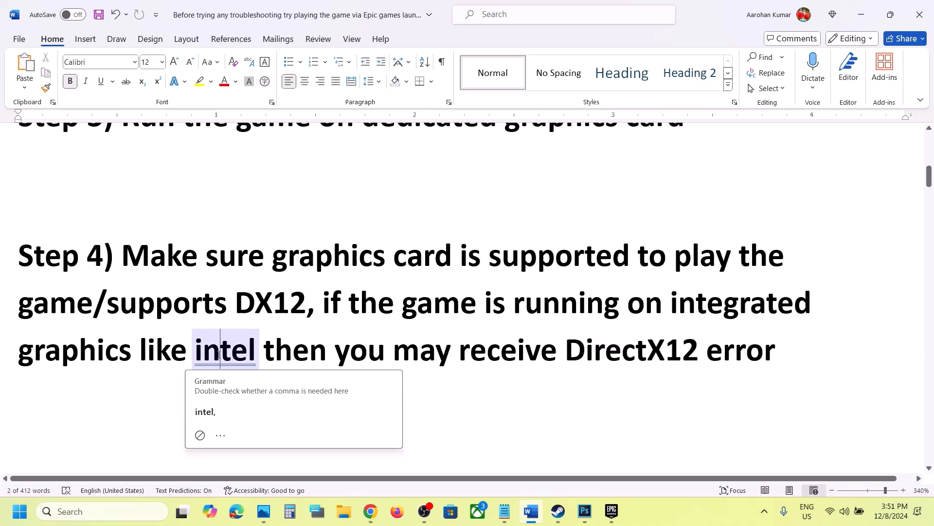
click(229, 410)
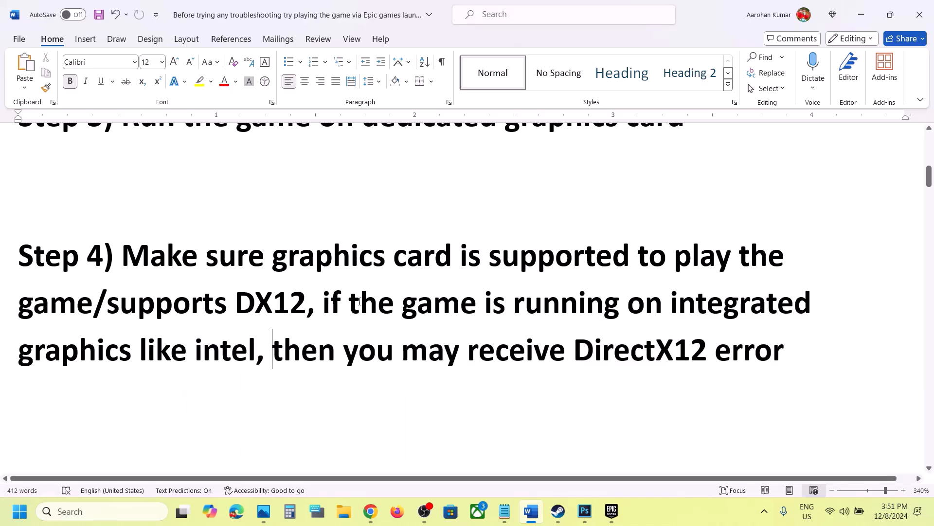
Review the notes on integrated graphics and the DirectX12 error in Step 4, recheck Step 3, and continue to Step 5.
drag(333, 299, 215, 346)
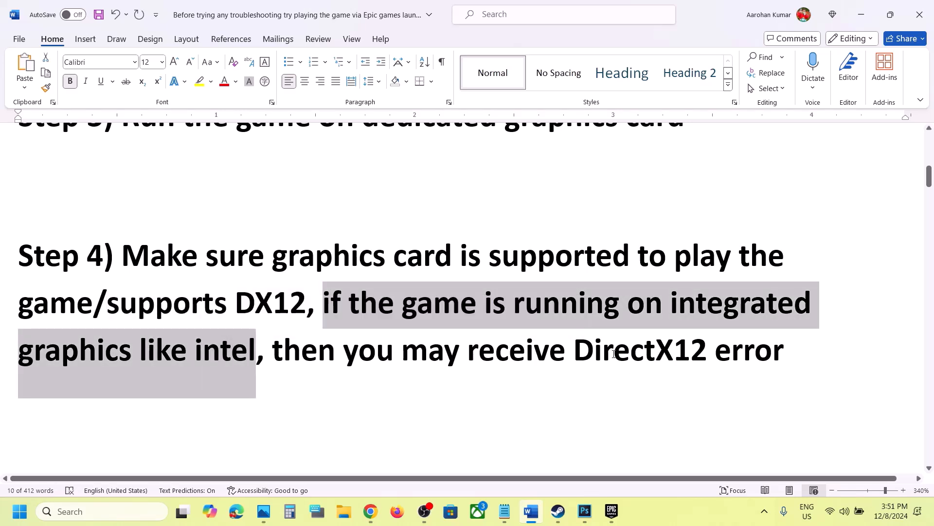
drag(614, 353, 705, 356)
scroll(704, 356, up, 2)
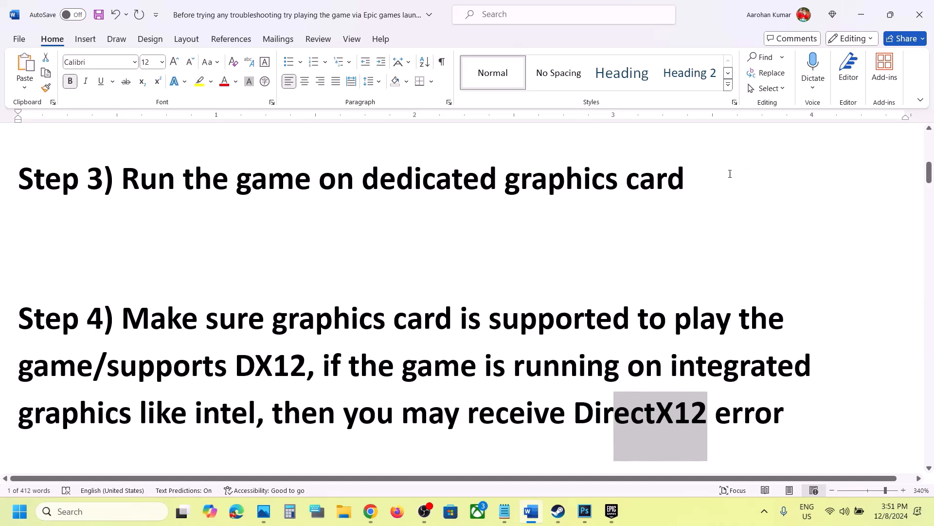
drag(730, 173, 122, 177)
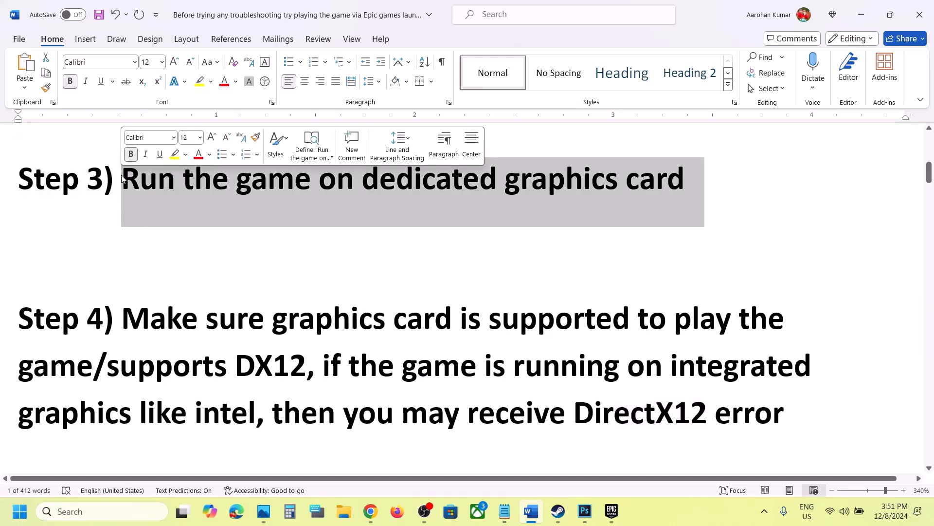
click(235, 225)
scroll(235, 225, down, 5)
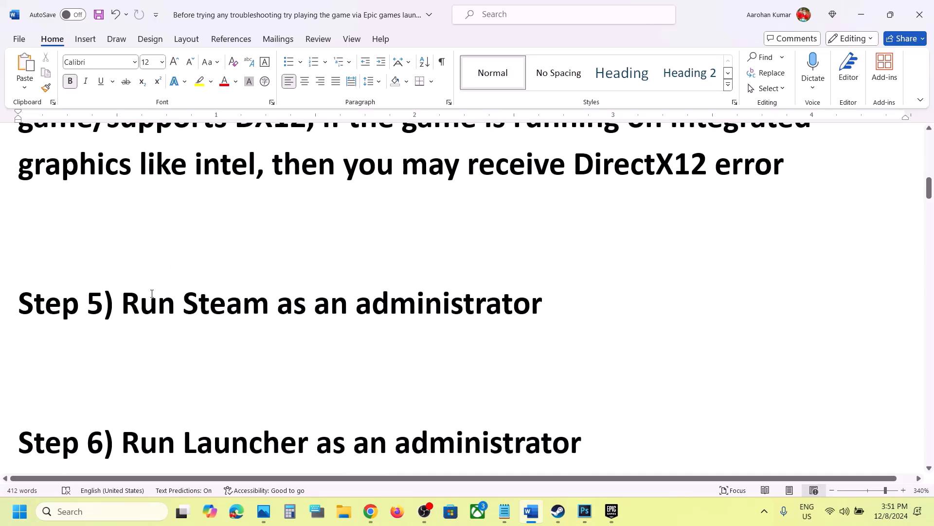
Switch to Steam, view its Exit command, and look up the Run as administrator option for Steam through Windows search.
scroll(166, 292, up, 1)
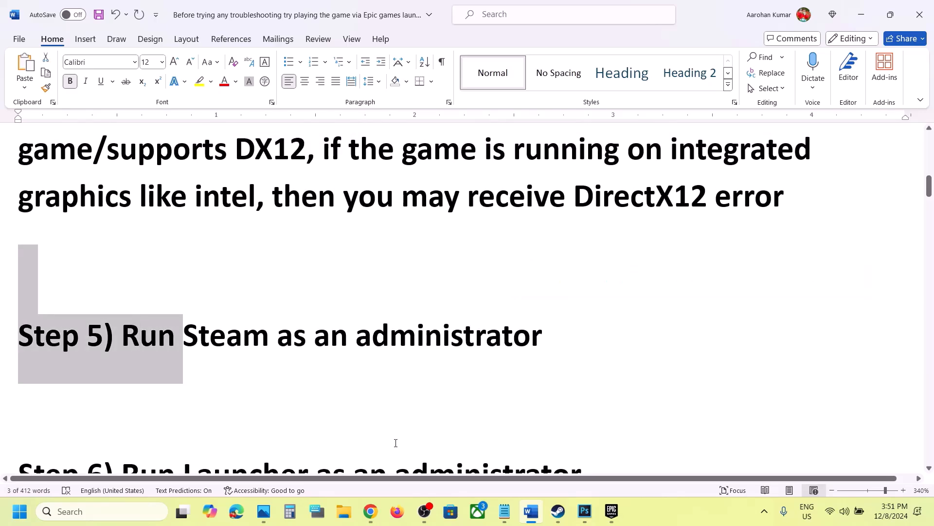
click(555, 513)
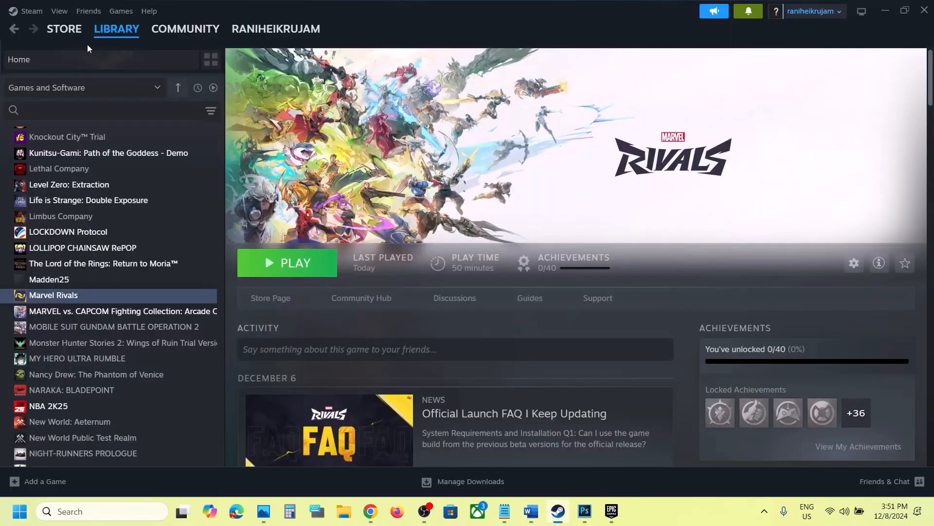
click(32, 11)
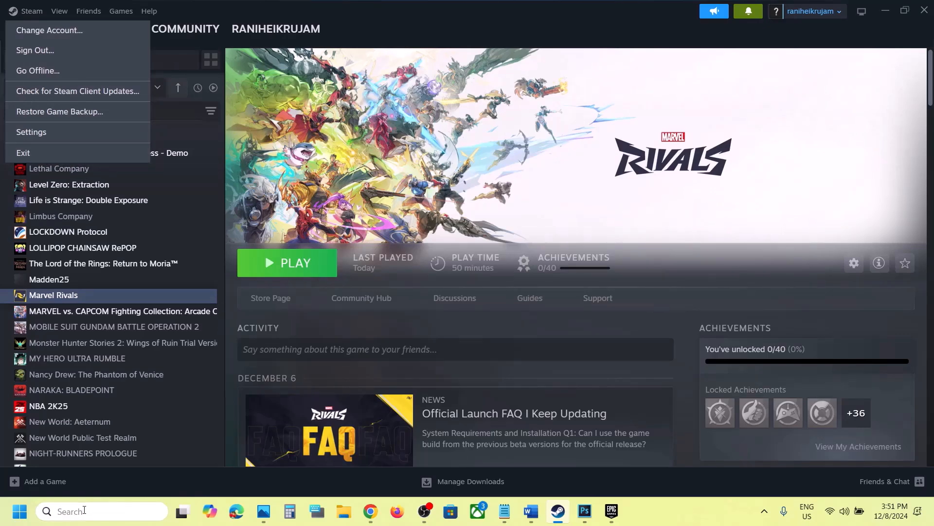
click(85, 510)
text(steam)
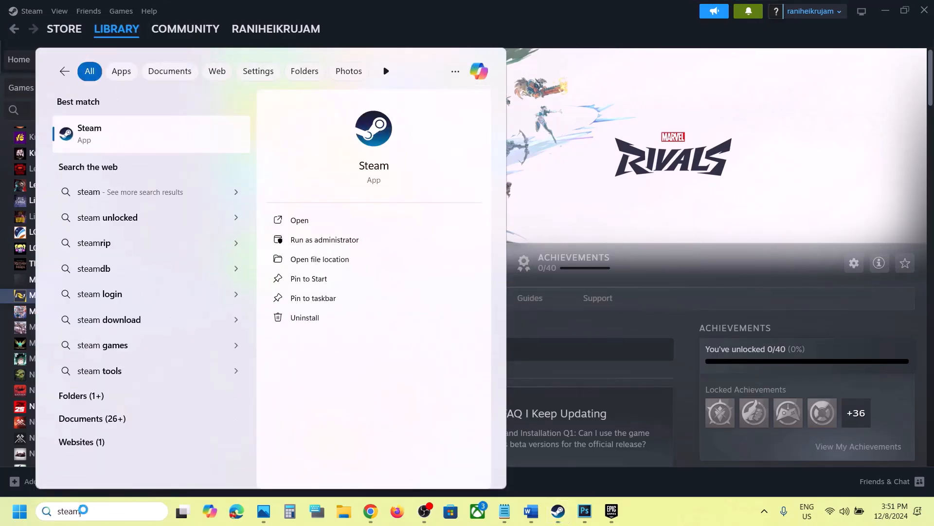
right_click(140, 135)
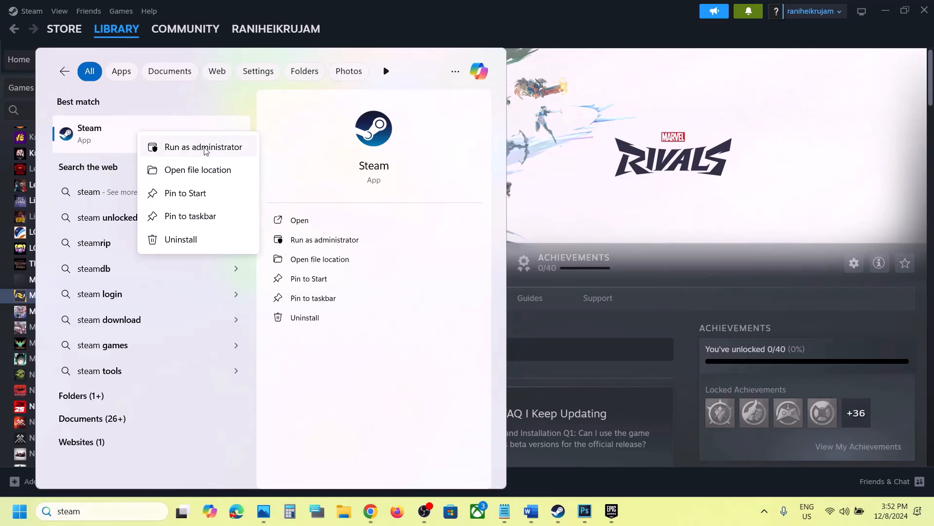
click(610, 169)
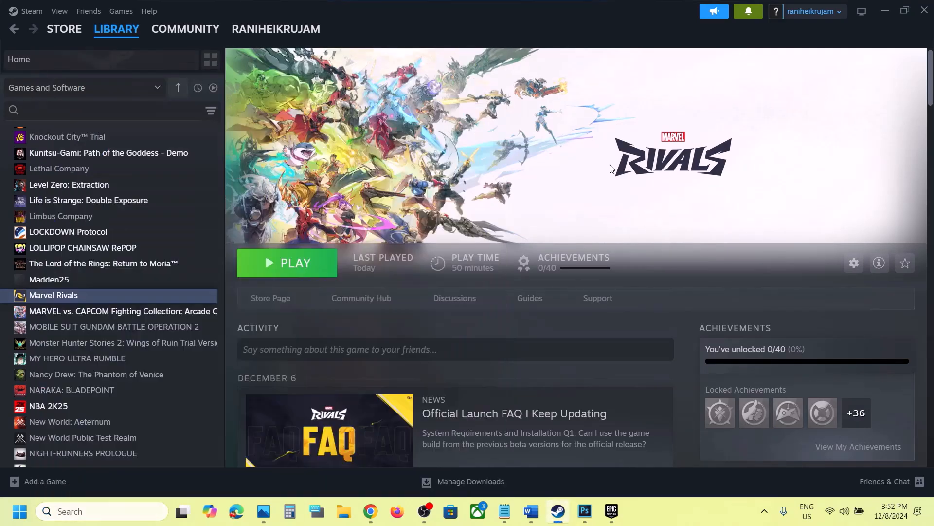
Return to the Word notes, continue to Step 6, and highlight "Run Launcher as an administrator".
click(530, 511)
scroll(375, 357, down, 3)
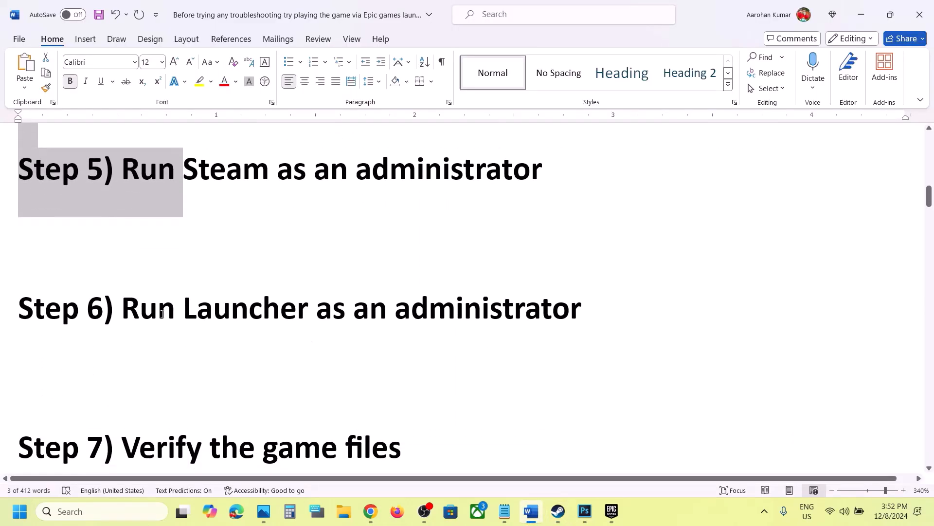
drag(153, 312, 589, 307)
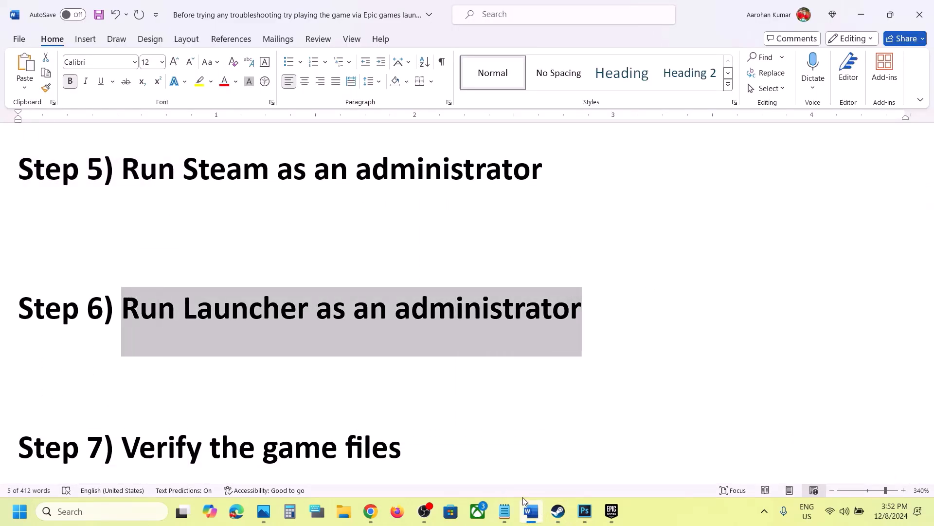
Switch to Steam and browse the local files of Marvel Rivals from the game library.
click(557, 511)
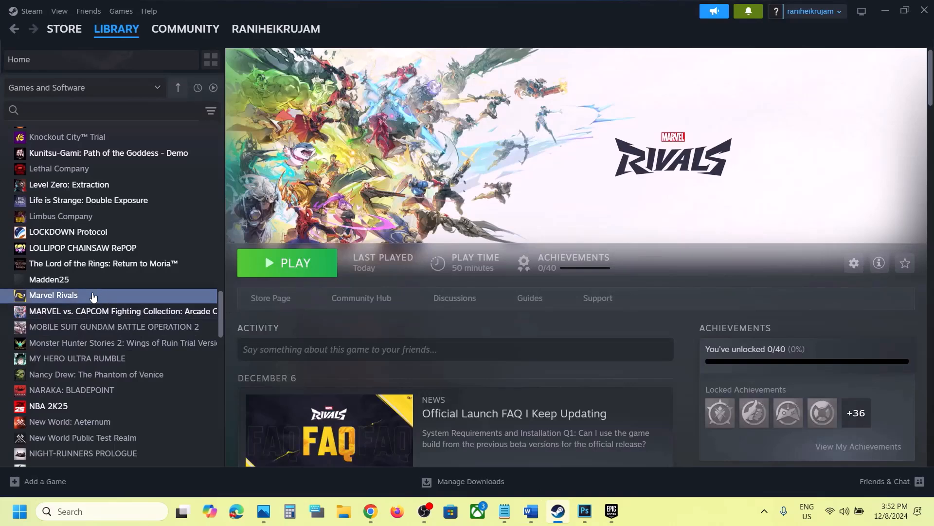
right_click(93, 296)
mouse_move(154, 347)
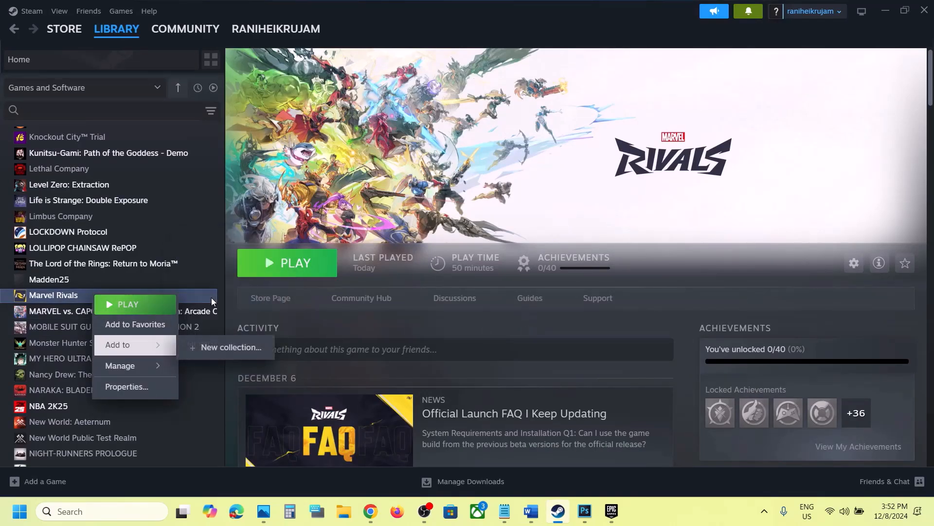
mouse_move(153, 366)
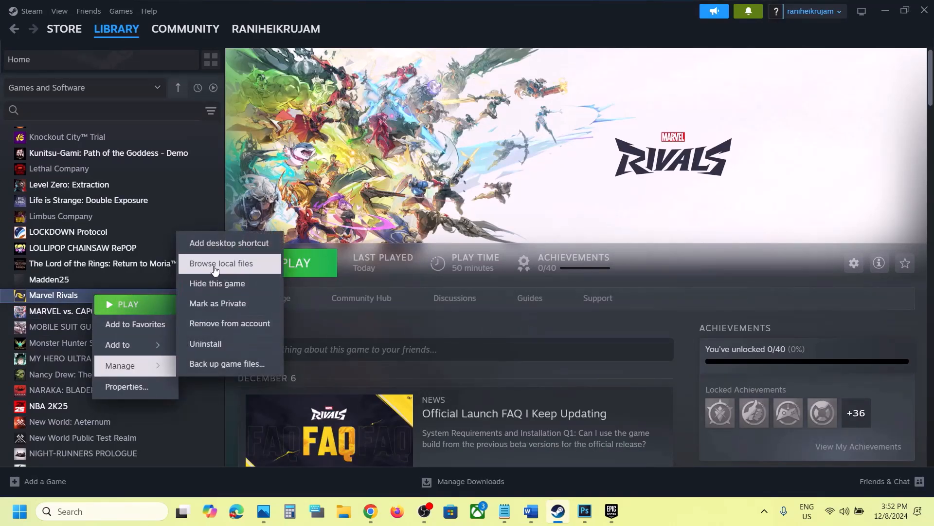
click(216, 268)
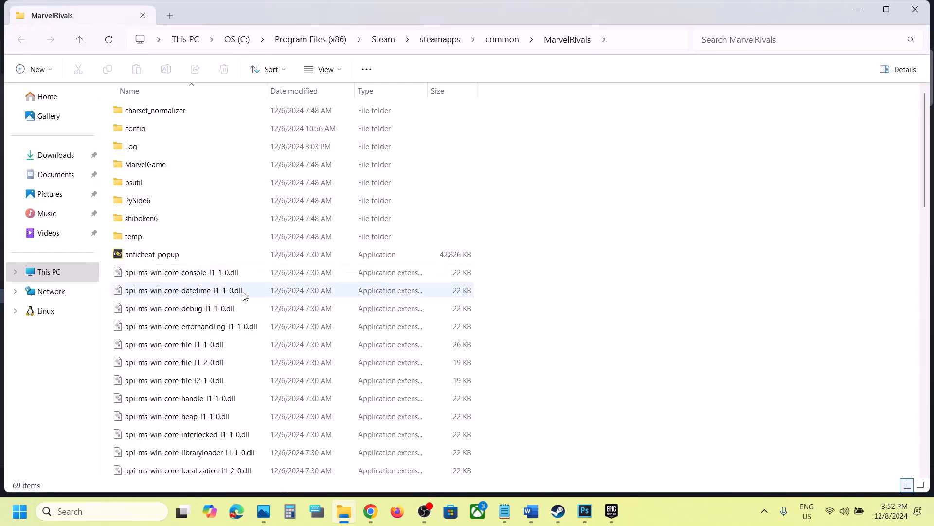
Set the MarvelRivals_Launcher application to run as an administrator in its compatibility properties and apply the change.
scroll(244, 295, down, 4)
scroll(245, 295, down, 10)
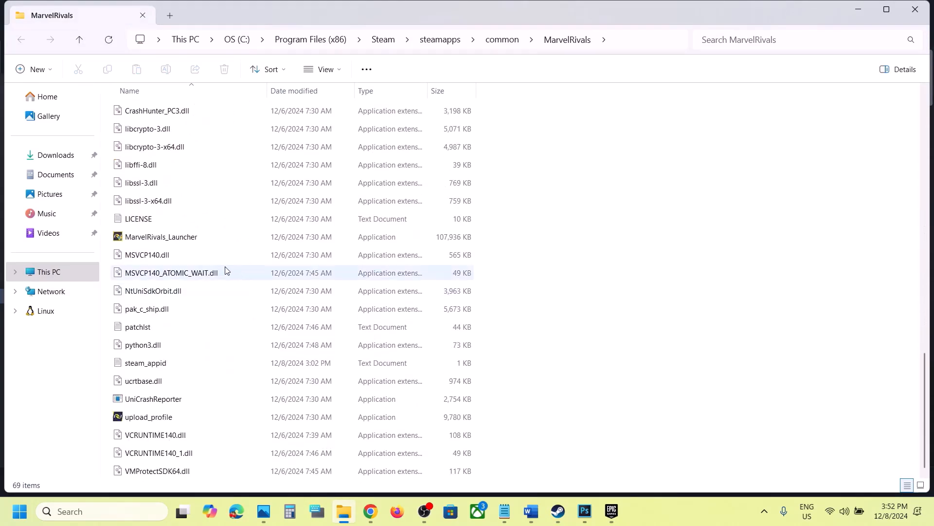
click(156, 238)
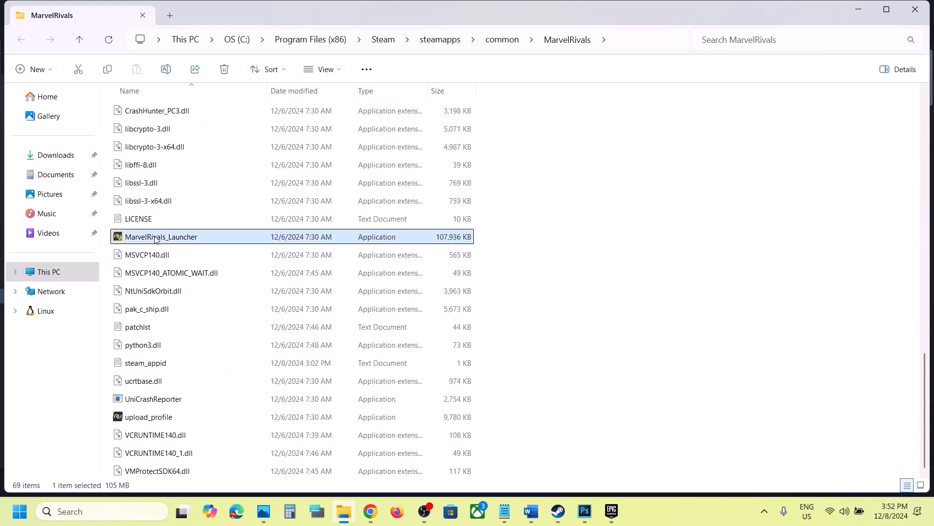
right_click(156, 238)
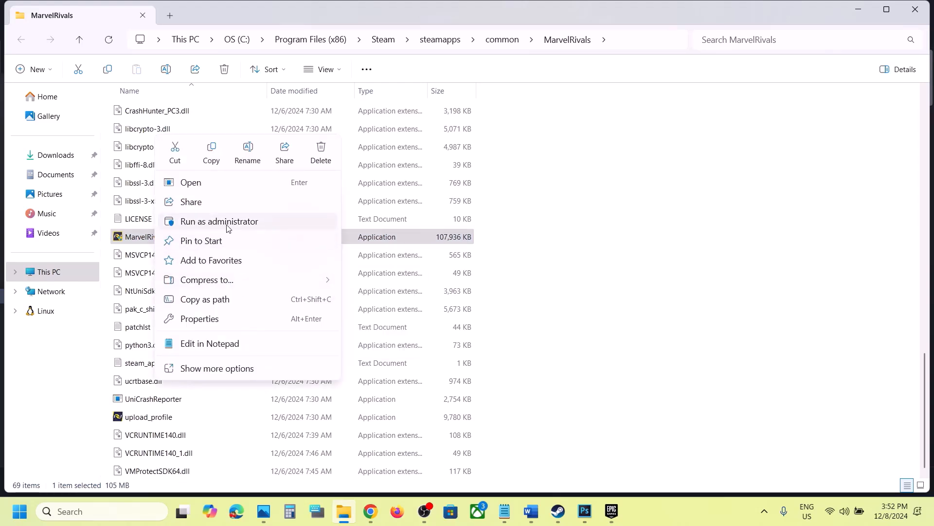
right_click(138, 241)
click(171, 389)
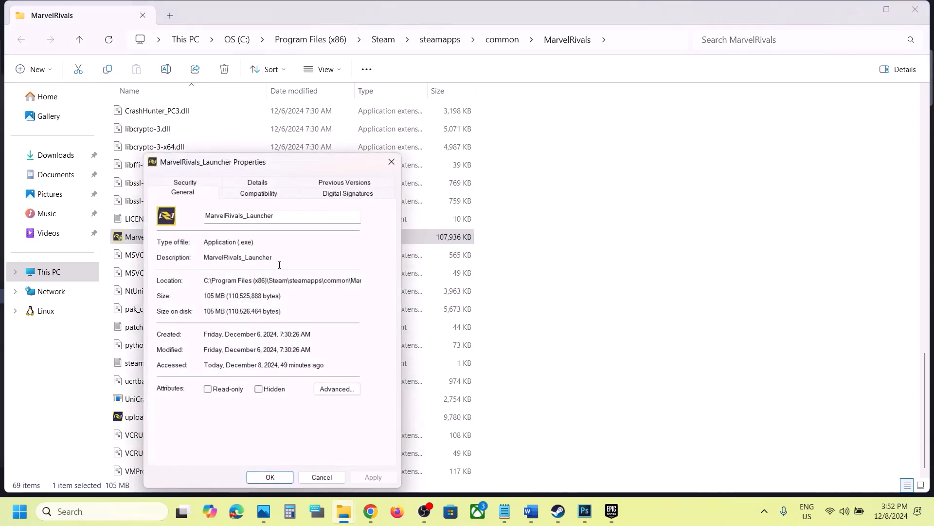
click(259, 194)
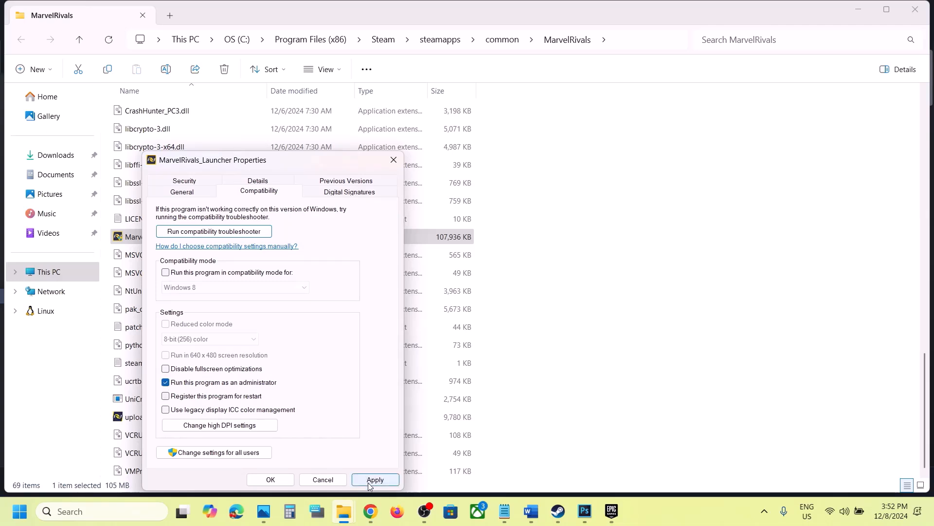
click(370, 478)
click(271, 479)
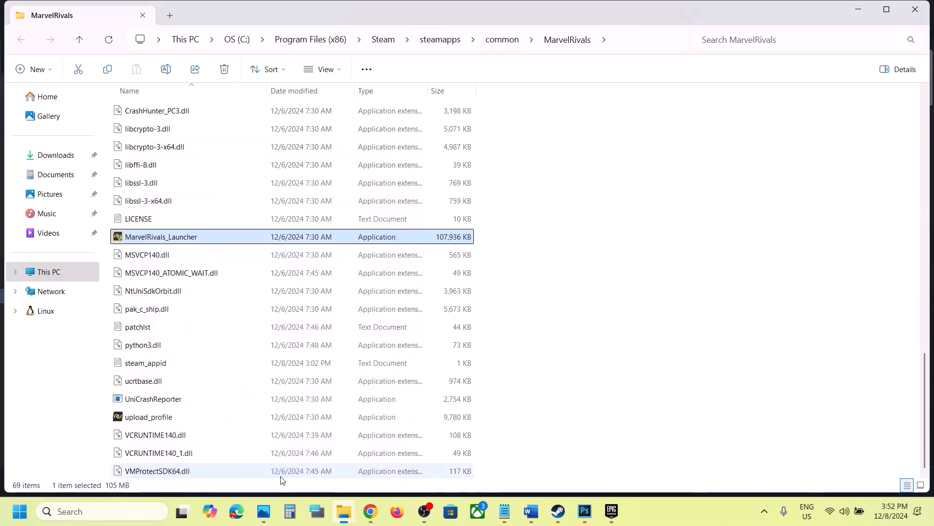
Switch back to the Word notes and highlight "Verify the game files" in Step 7.
click(531, 519)
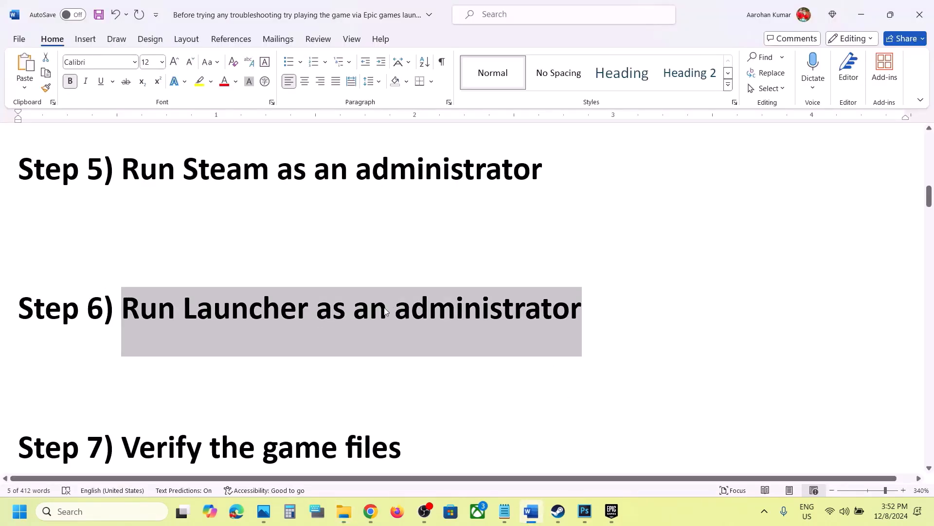
scroll(385, 310, up, 2)
scroll(407, 386, down, 3)
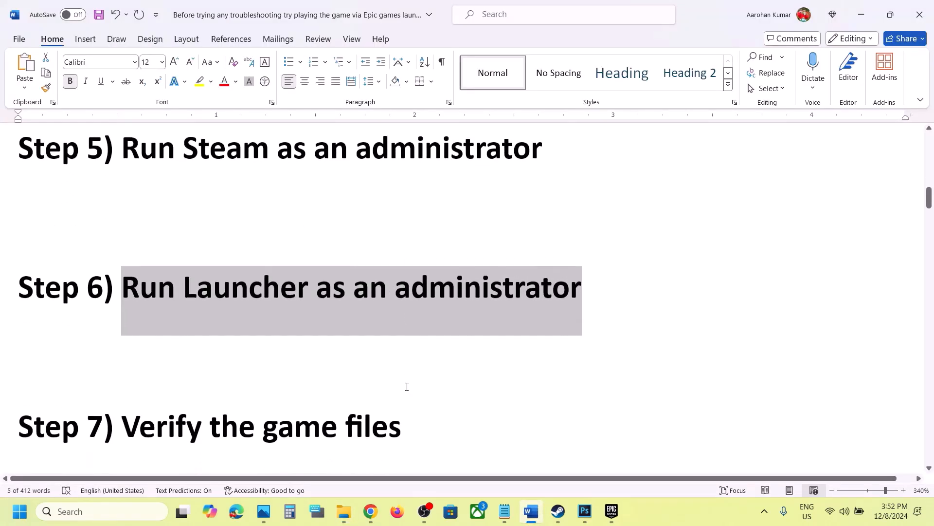
drag(124, 412, 461, 405)
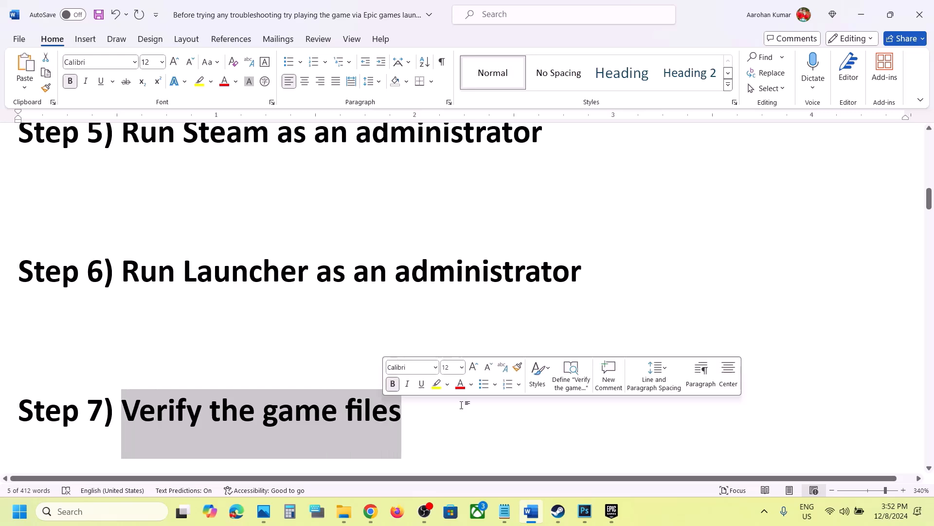
In Steam, view the integrity verification option among Marvel Rivals' Installed Files properties, and close the properties.
click(558, 511)
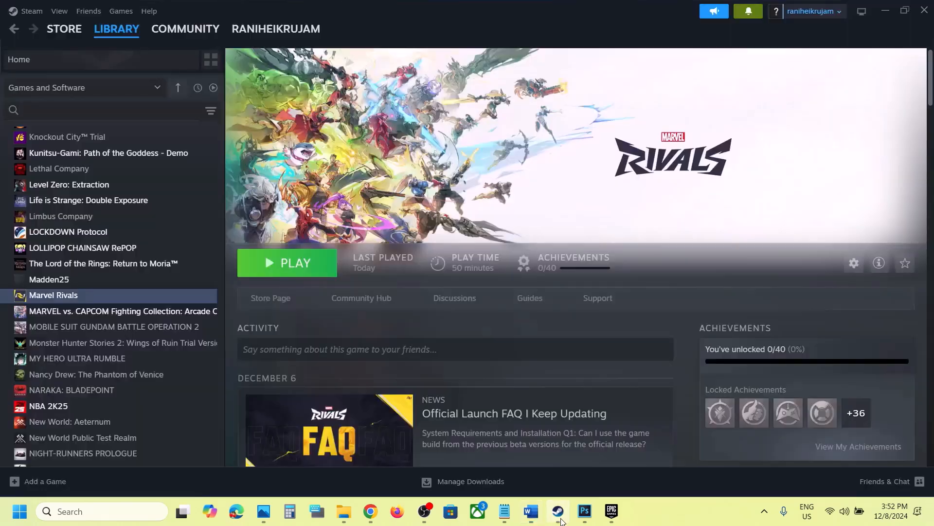
right_click(138, 300)
click(179, 391)
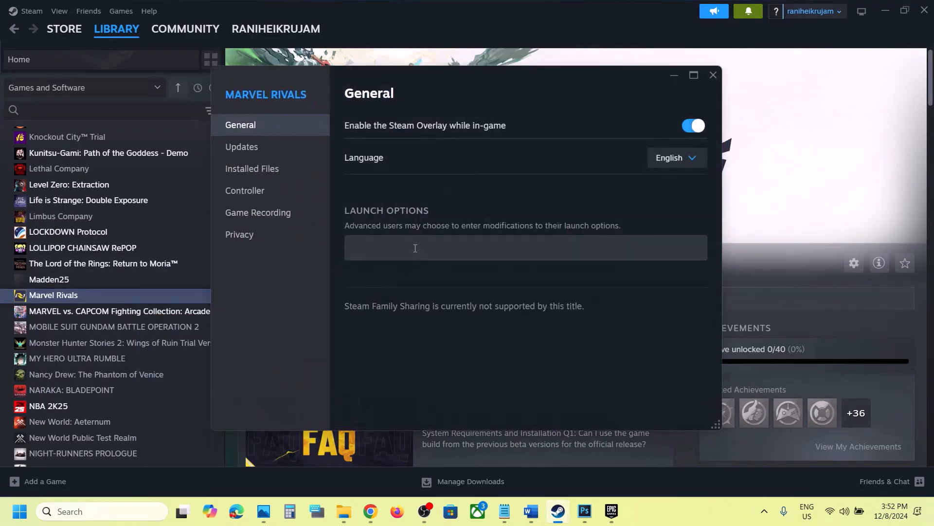
click(244, 171)
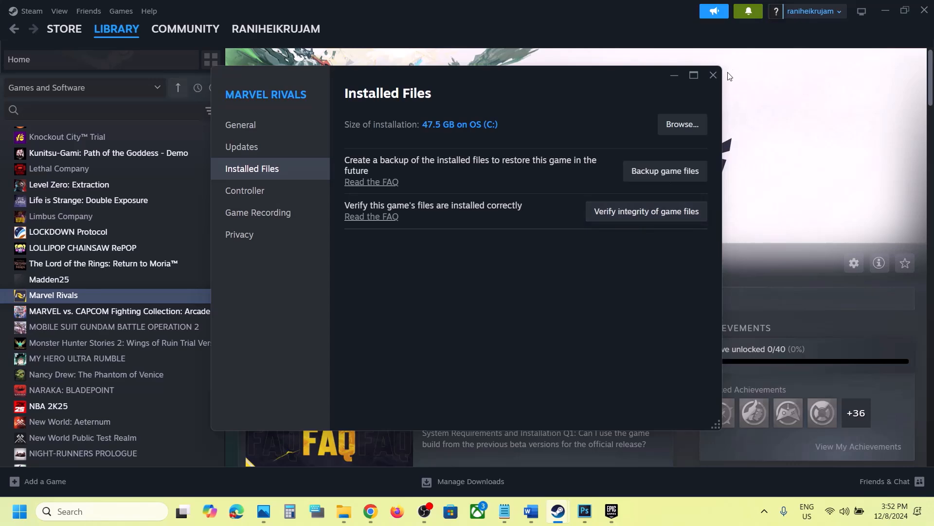
click(713, 79)
Review Step 8 in the Word notes about allowing the game exe through antivirus, Windows Security and Firewall.
click(531, 512)
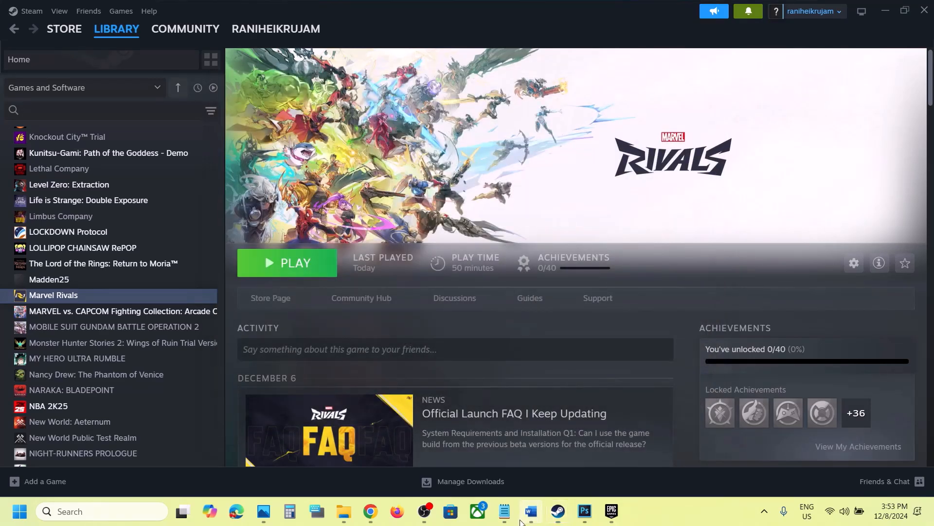
scroll(384, 359, down, 5)
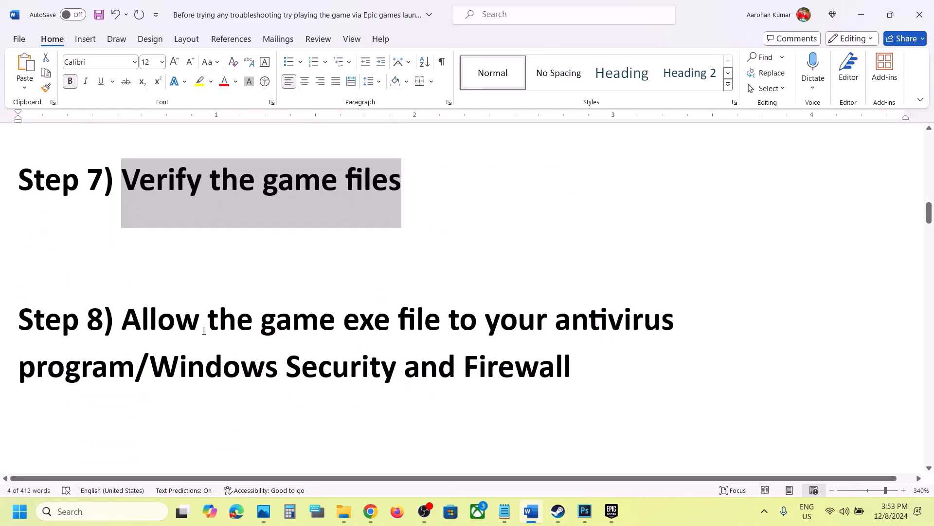
drag(145, 321, 122, 323)
click(136, 363)
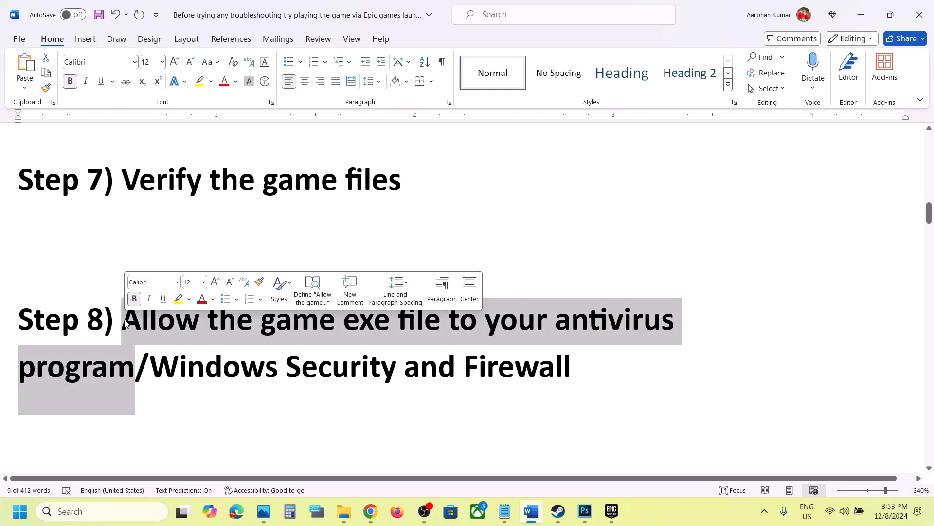
click(124, 323)
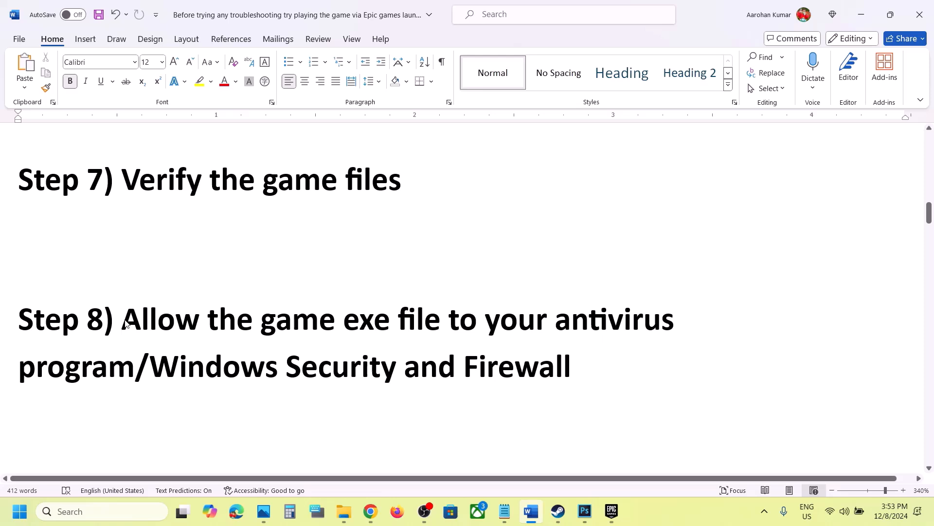
drag(125, 323, 575, 365)
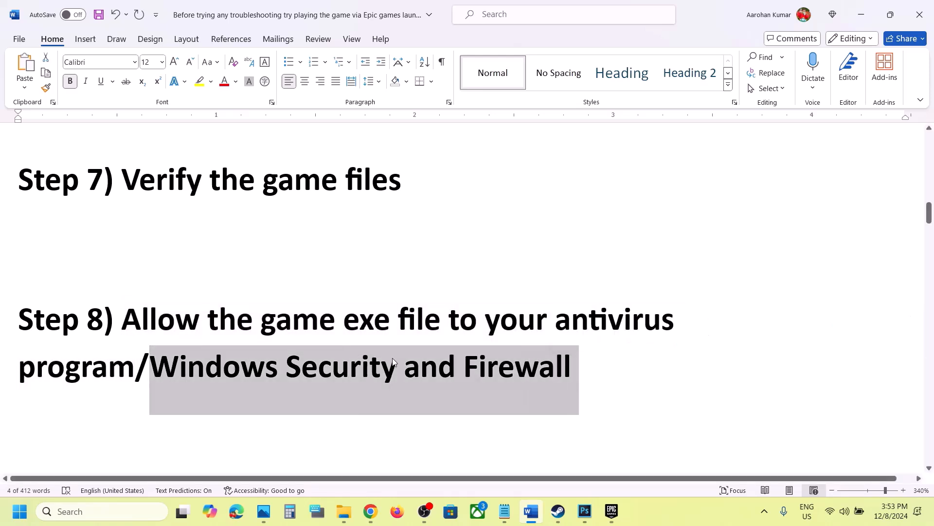
click(343, 370)
In Windows Security's ransomware protection, open the page for allowing an app through Controlled folder access.
key(super+i)
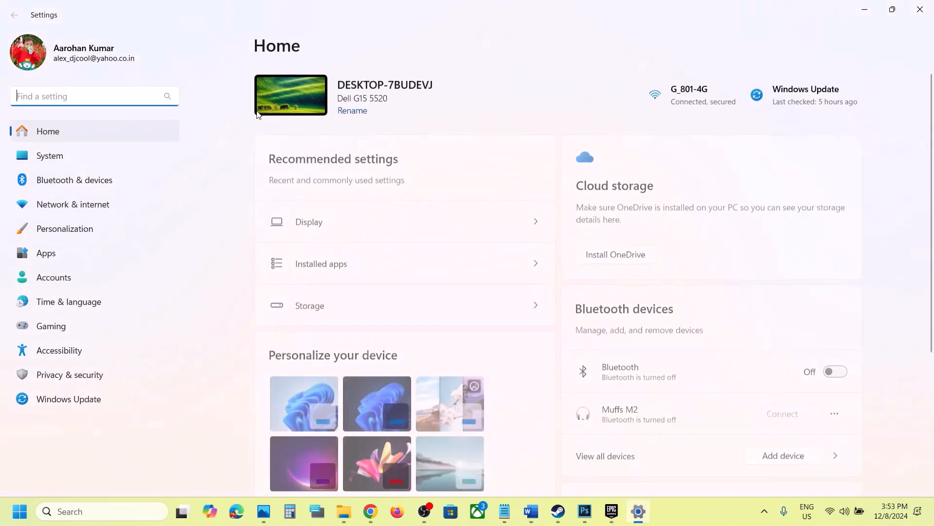
click(65, 374)
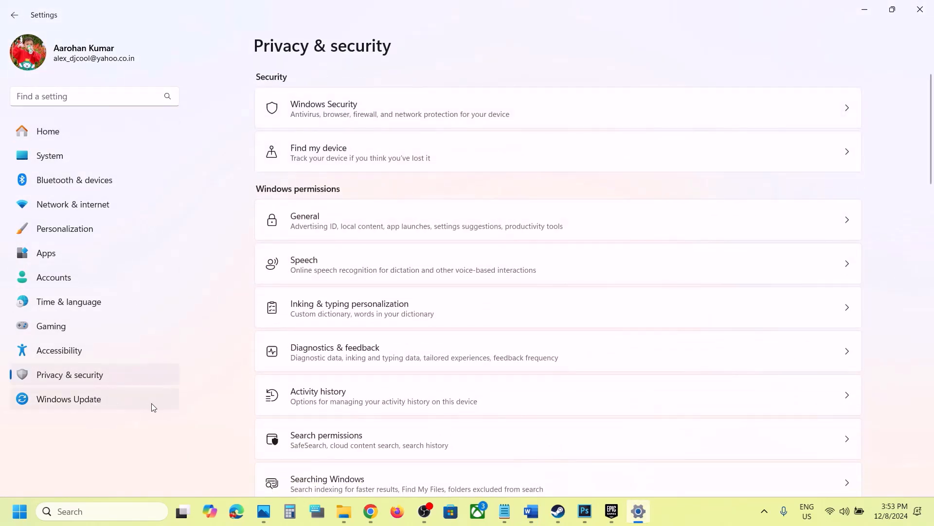
click(358, 116)
click(340, 187)
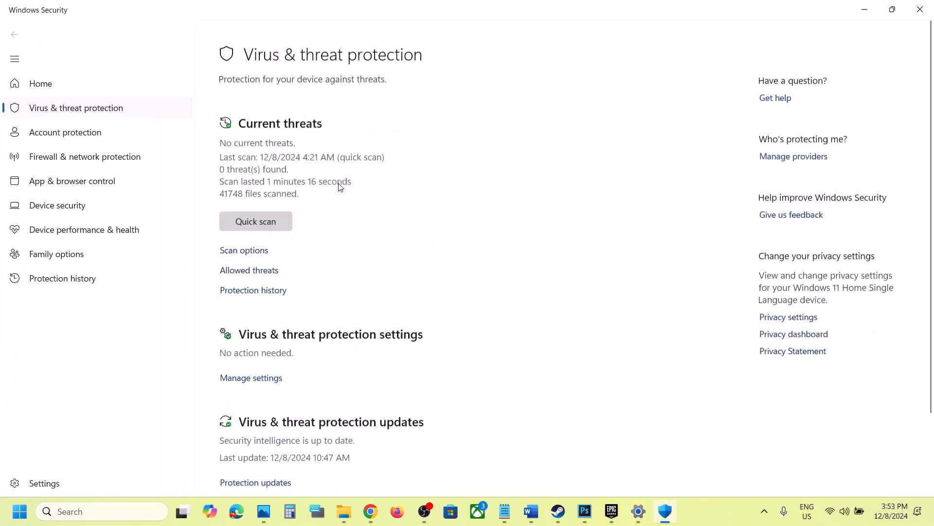
scroll(338, 302, down, 2)
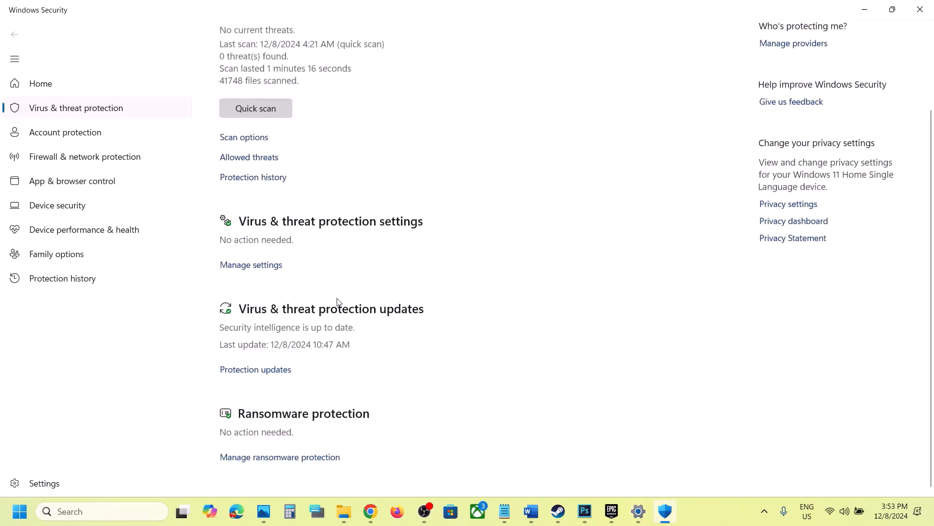
click(284, 457)
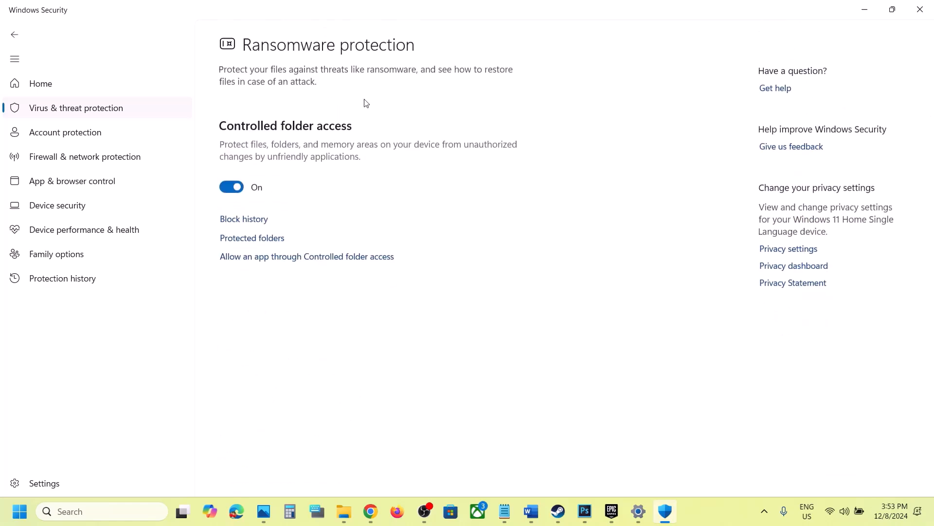
click(300, 258)
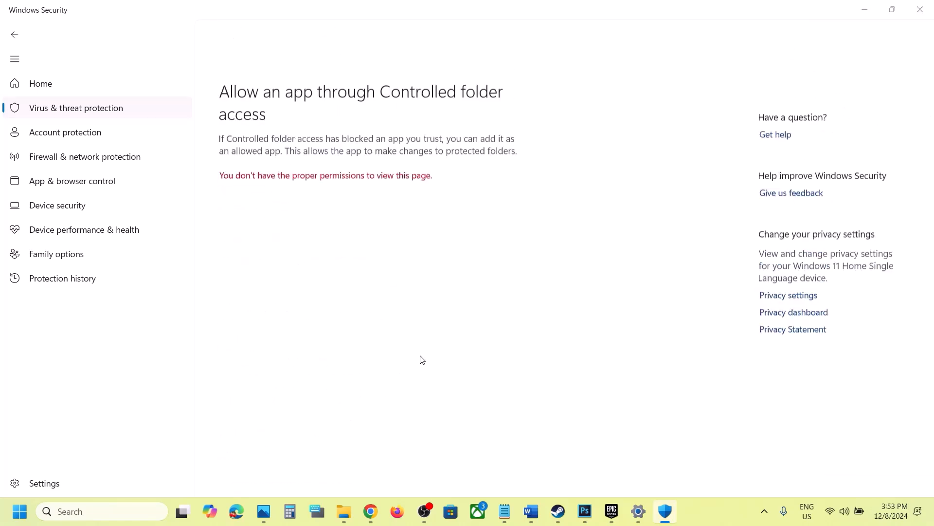
Allow MarvelRivals_Launcher from Steam's MarvelRivals folder through Controlled folder access.
scroll(378, 140, down, 3)
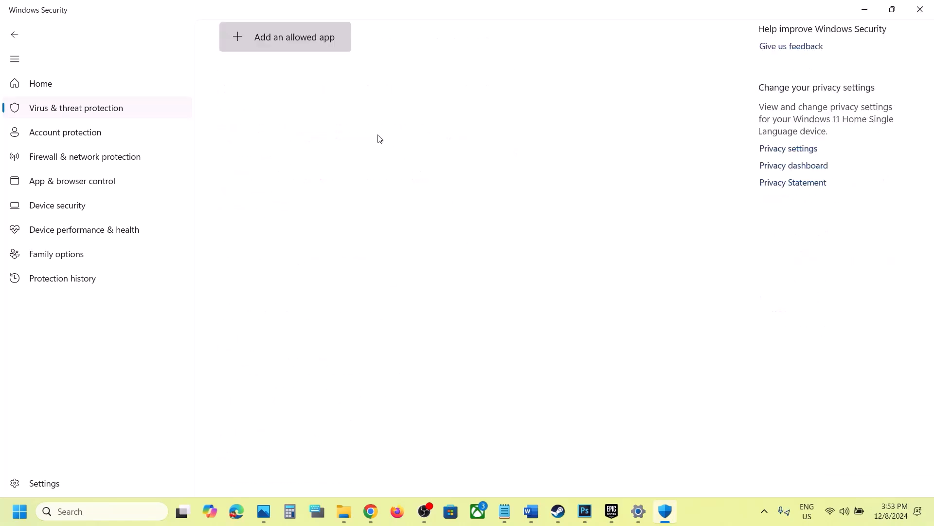
click(302, 41)
click(305, 86)
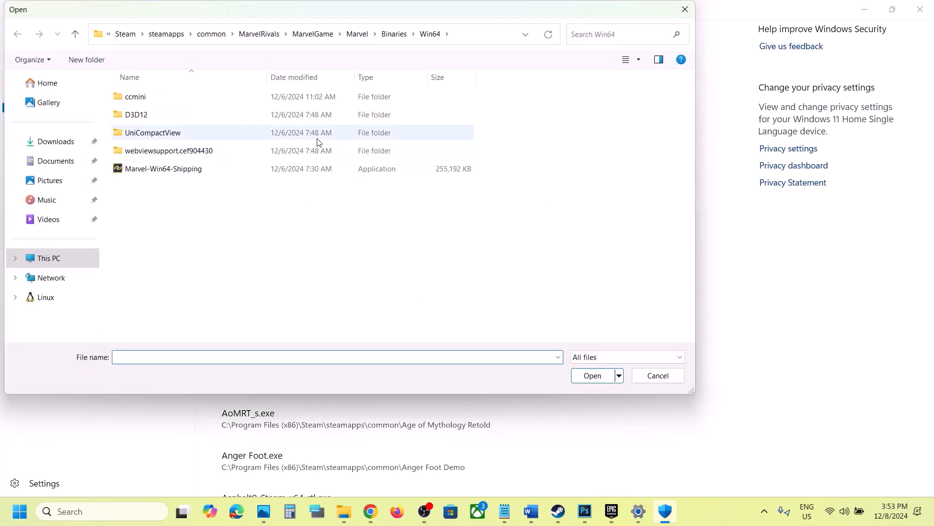
click(82, 38)
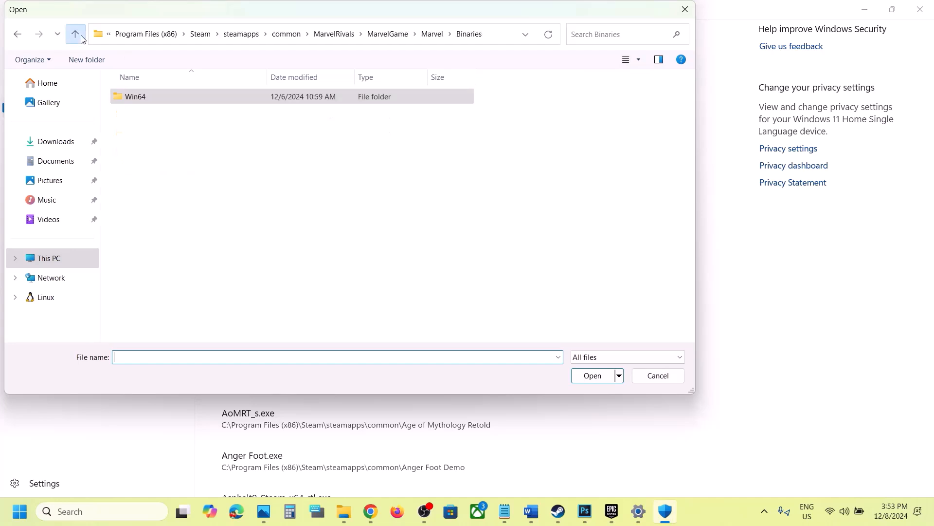
click(81, 38)
click(81, 38)
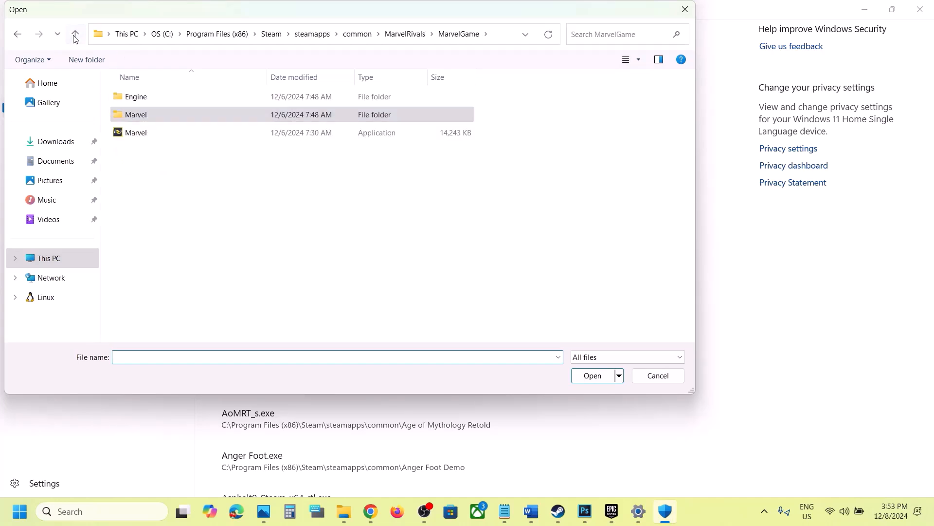
click(75, 35)
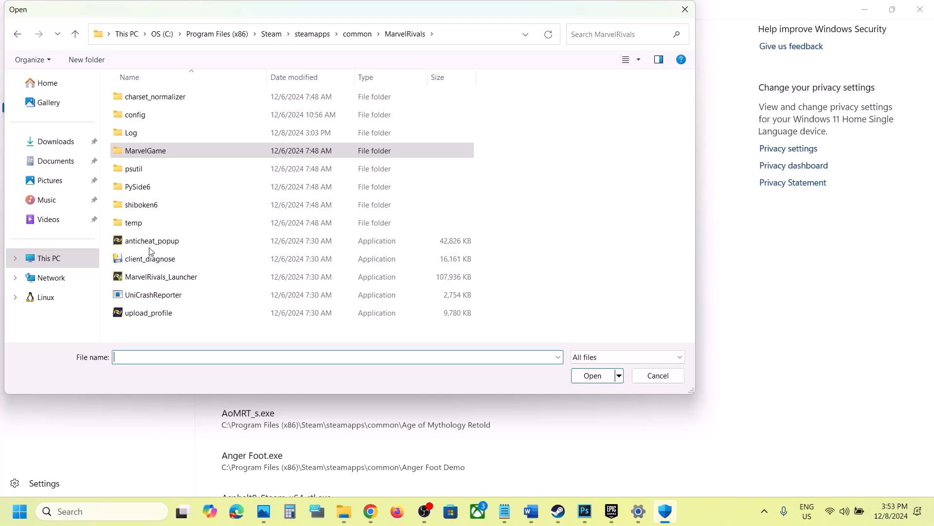
click(150, 276)
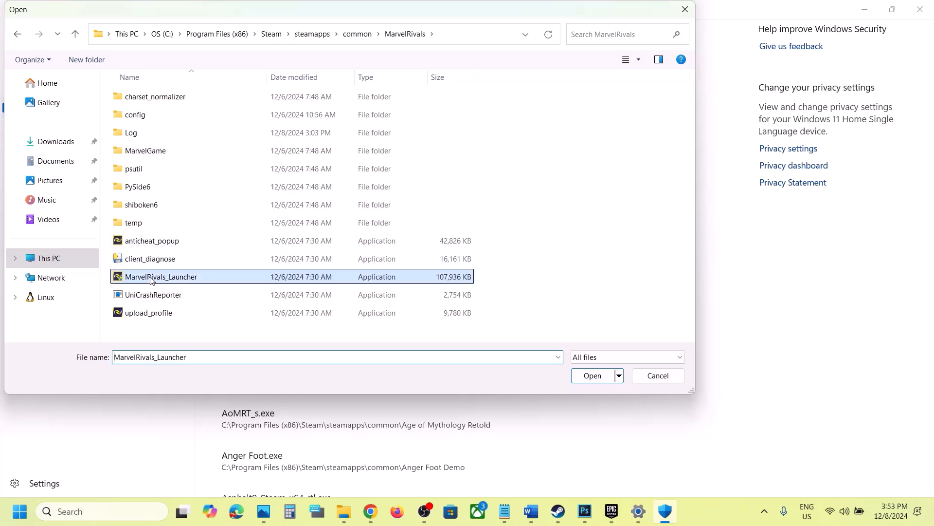
click(593, 375)
Allow the Marvel application in the MarvelGame folder through Controlled folder access.
click(308, 37)
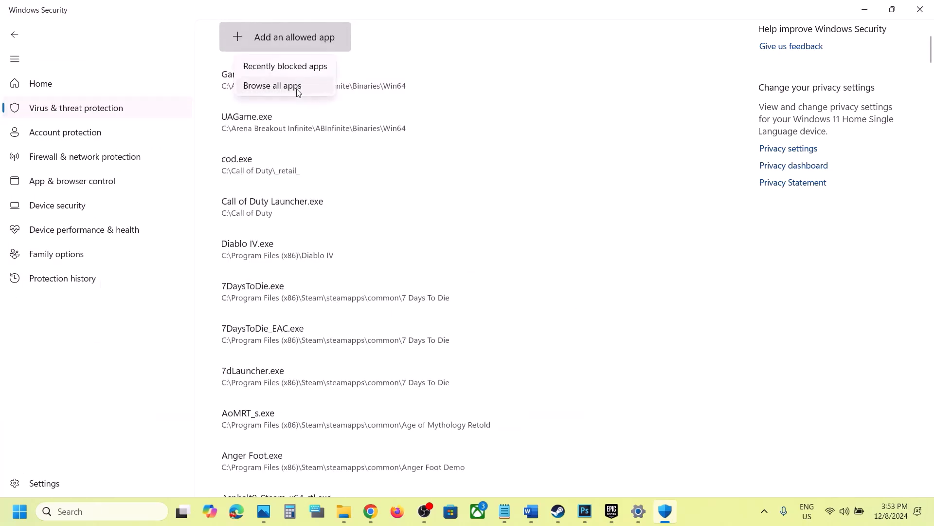
click(298, 92)
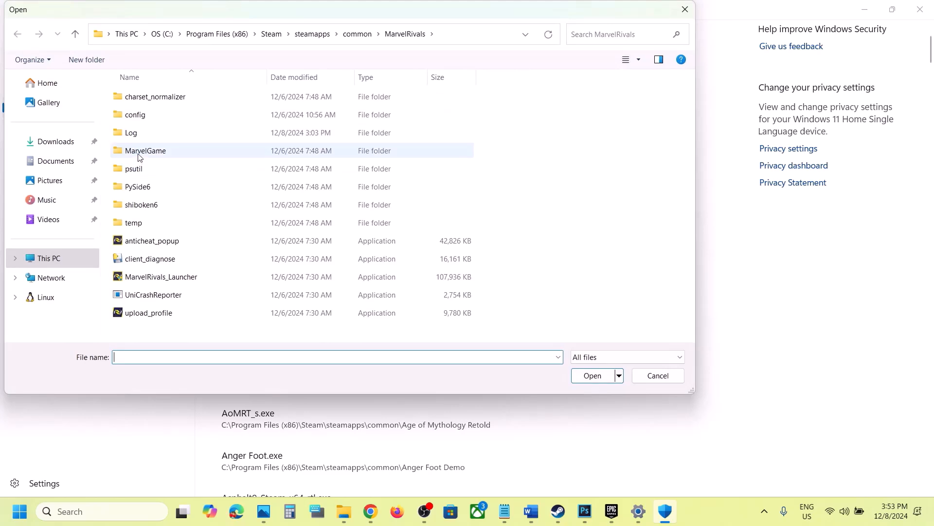
double_click(140, 155)
click(145, 138)
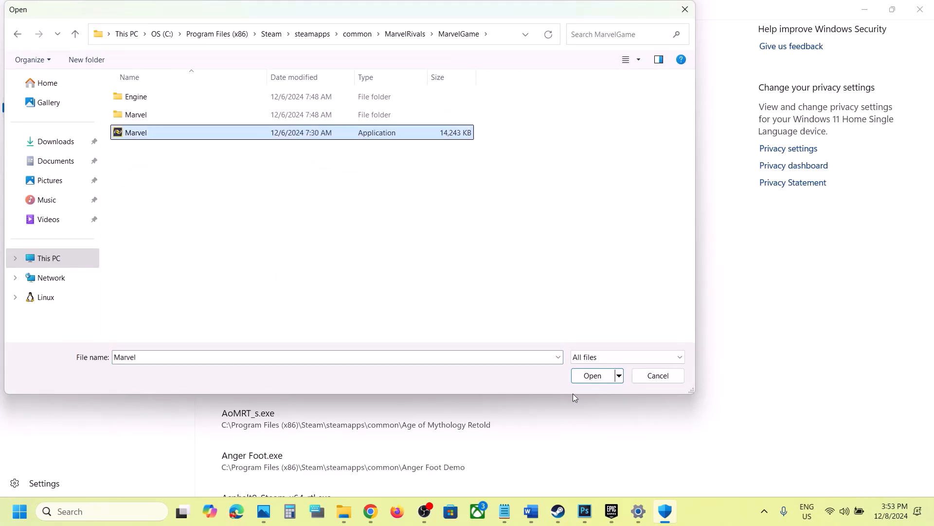
click(591, 379)
Allow Marvel-Win64-Shipping from the Marvel\Binaries\Win64 folder through Controlled folder access.
click(252, 42)
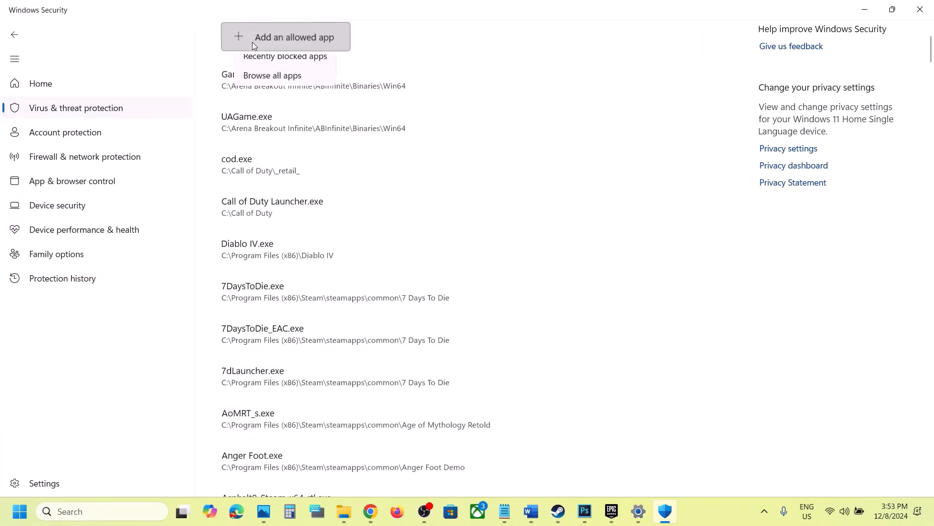
click(271, 81)
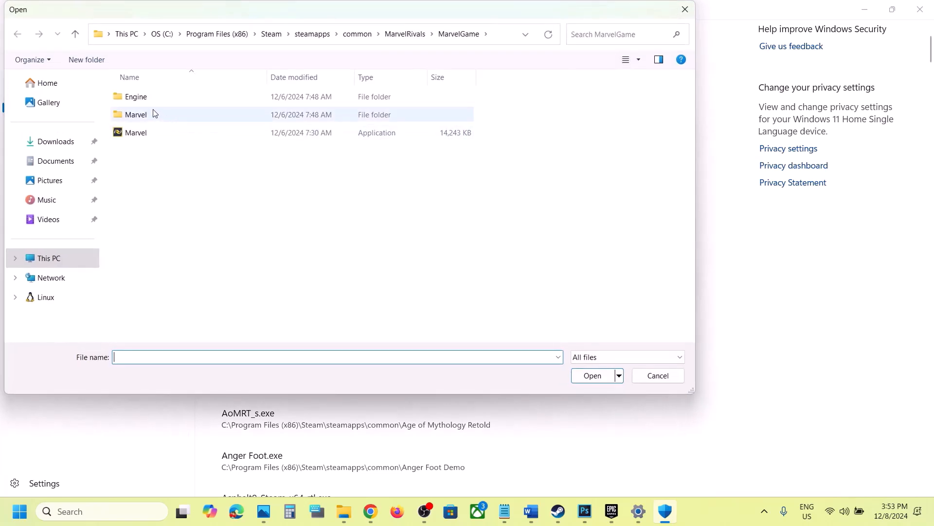
double_click(146, 114)
click(145, 100)
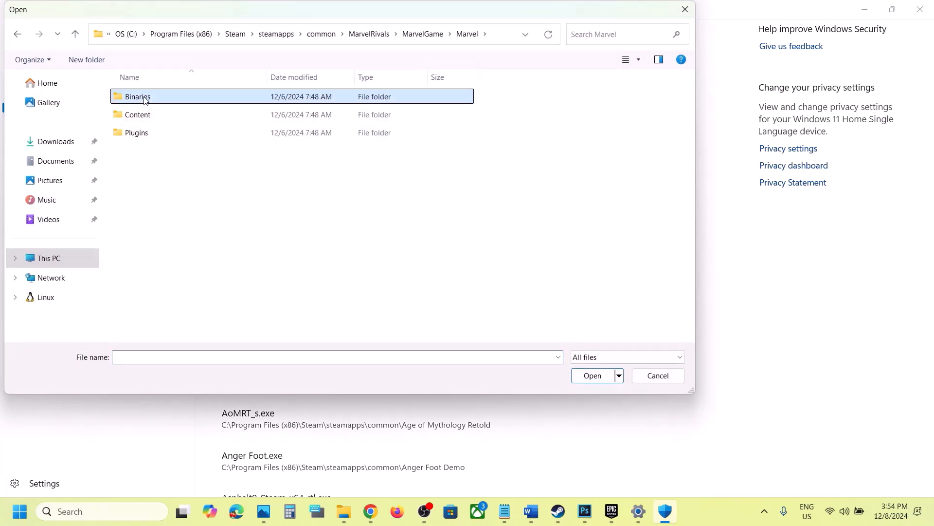
double_click(145, 99)
double_click(143, 98)
click(178, 170)
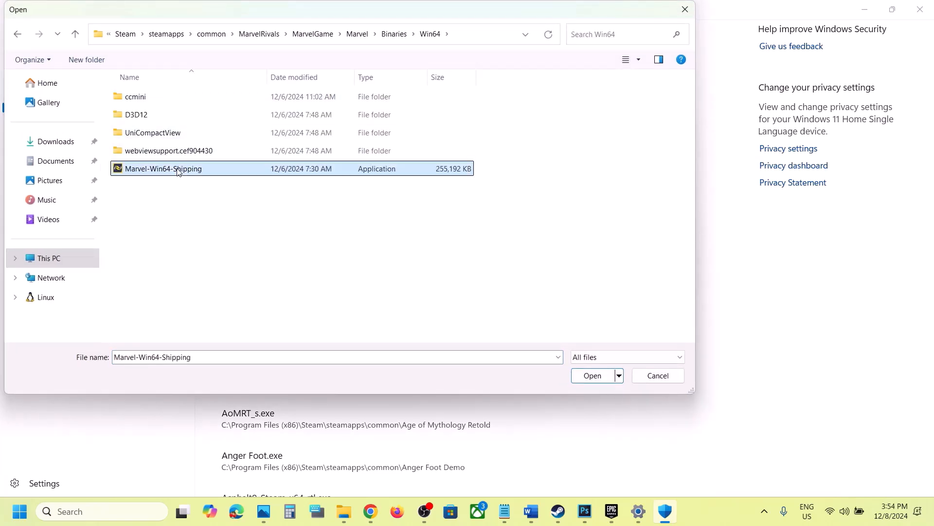
click(590, 376)
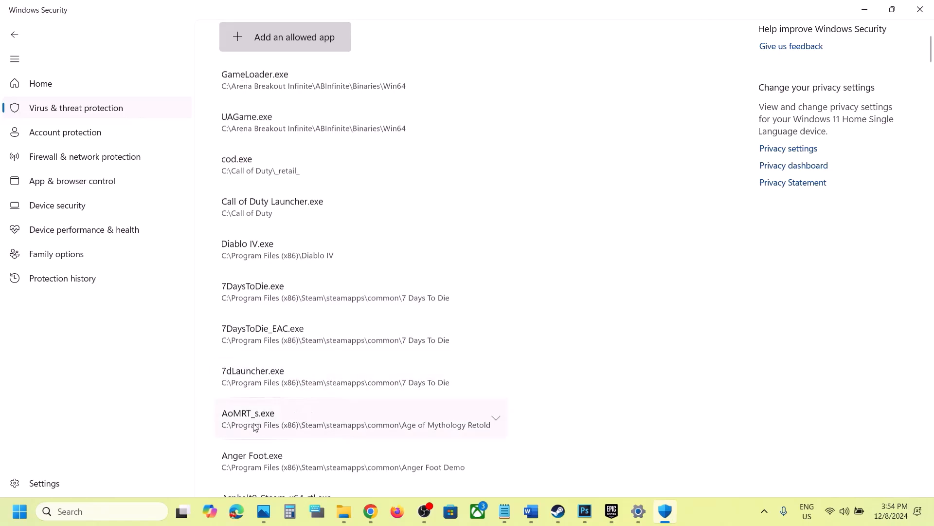
Switch to Control Panel, open Windows Defender Firewall's allowed apps under System and Security, and unlock the list for changes.
click(94, 513)
text(contro)
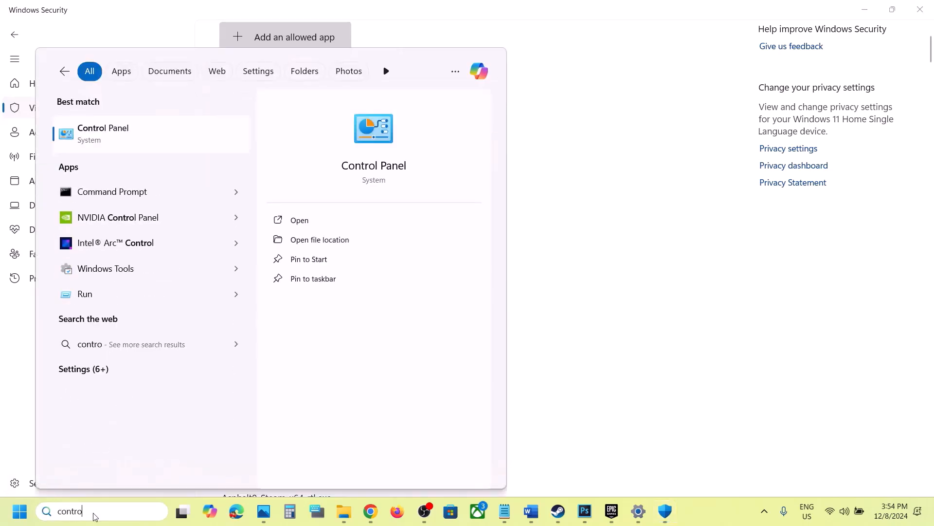
key(Return)
click(364, 100)
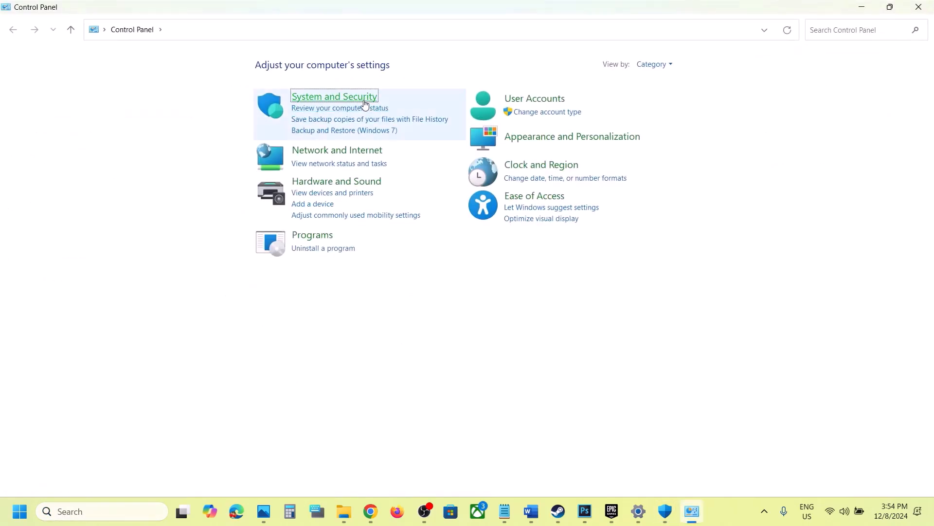
click(264, 108)
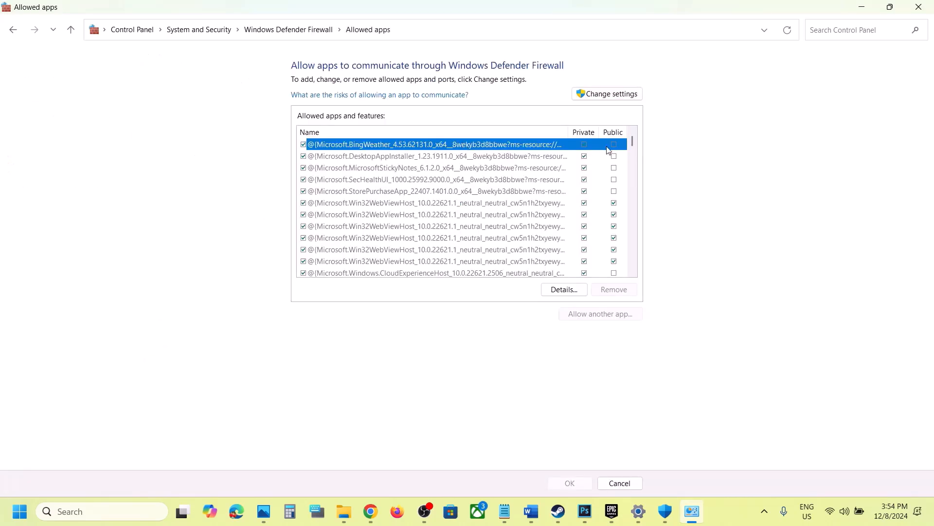
click(625, 95)
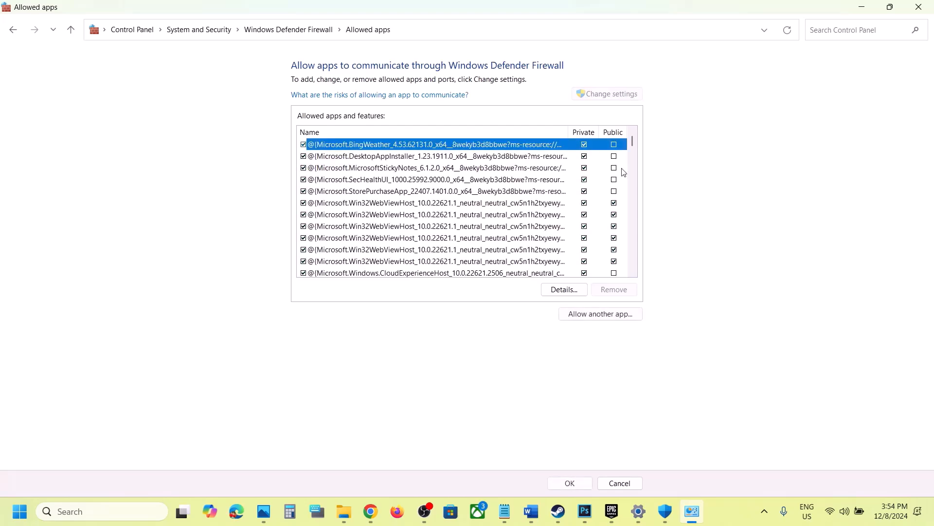
Start allowing another app through the firewall and browse to the MarvelRivals folder in Steam's common folder.
click(603, 316)
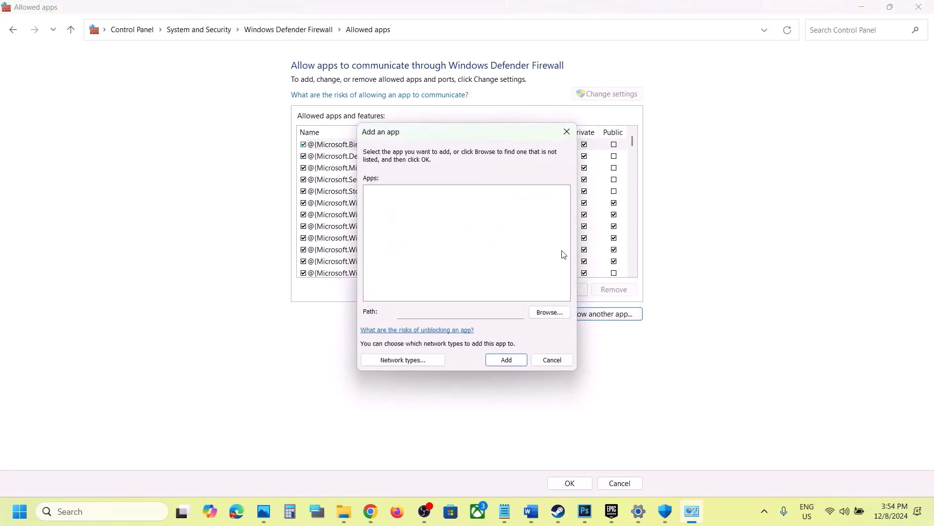
click(551, 315)
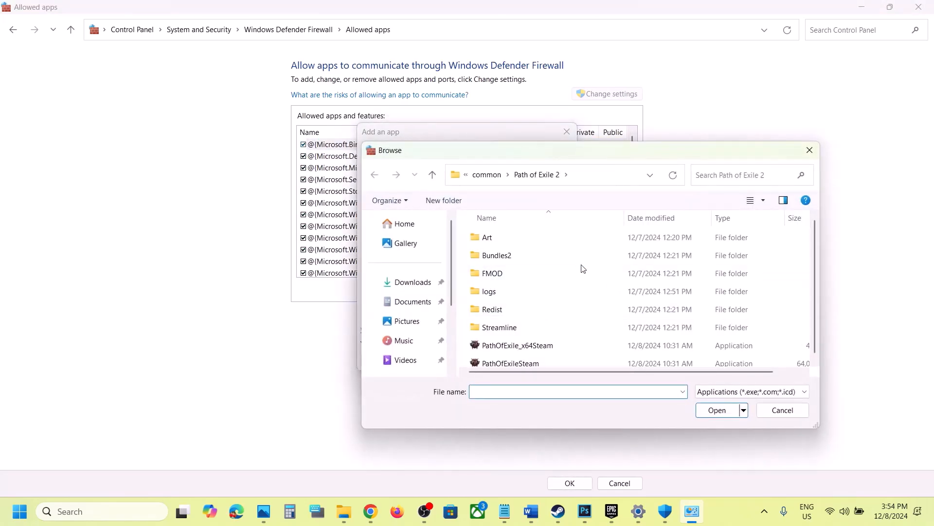
click(487, 174)
scroll(533, 294, down, 1)
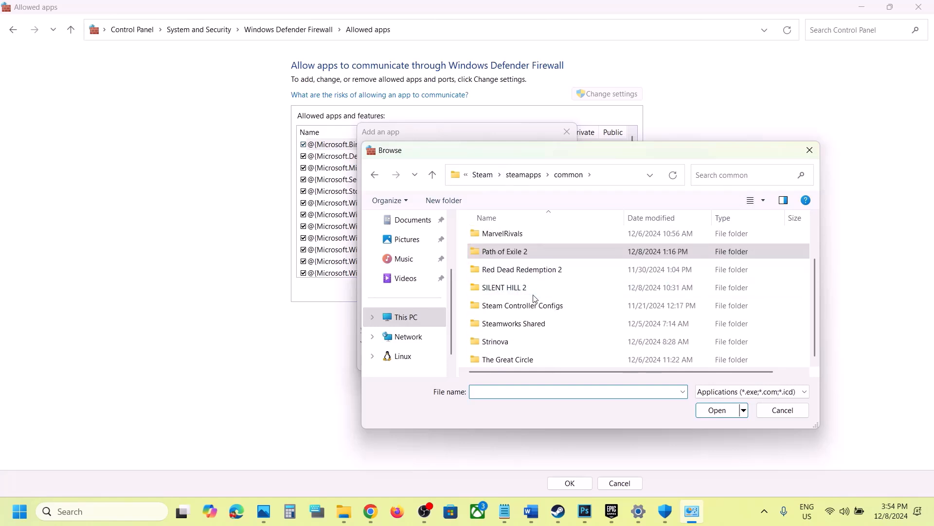
scroll(552, 291, up, 1)
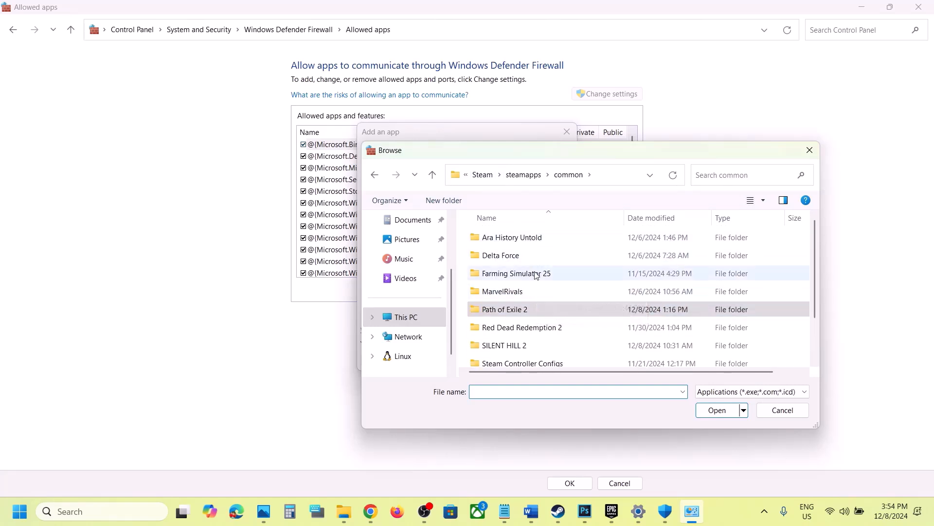
click(533, 294)
double_click(532, 292)
Try to add MarvelRivals_Launcher to the firewall's allowed apps.
scroll(540, 291, down, 2)
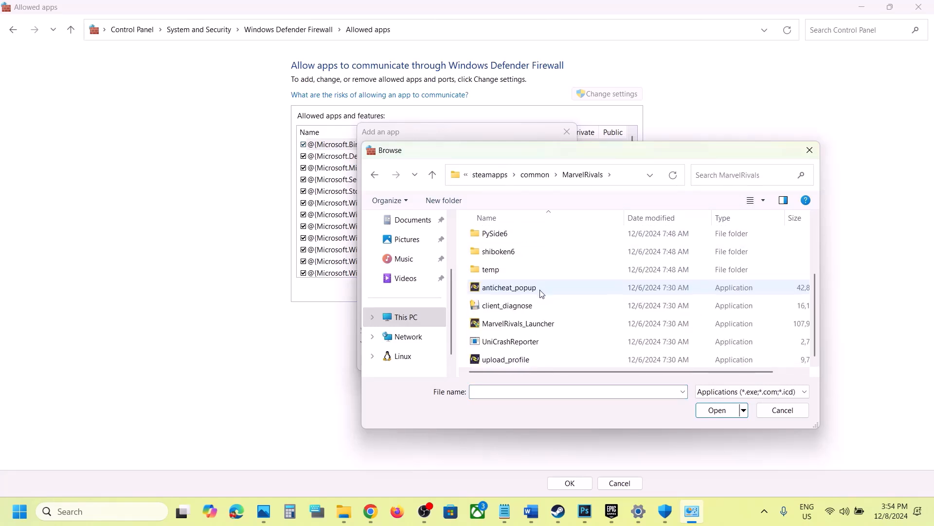
click(514, 289)
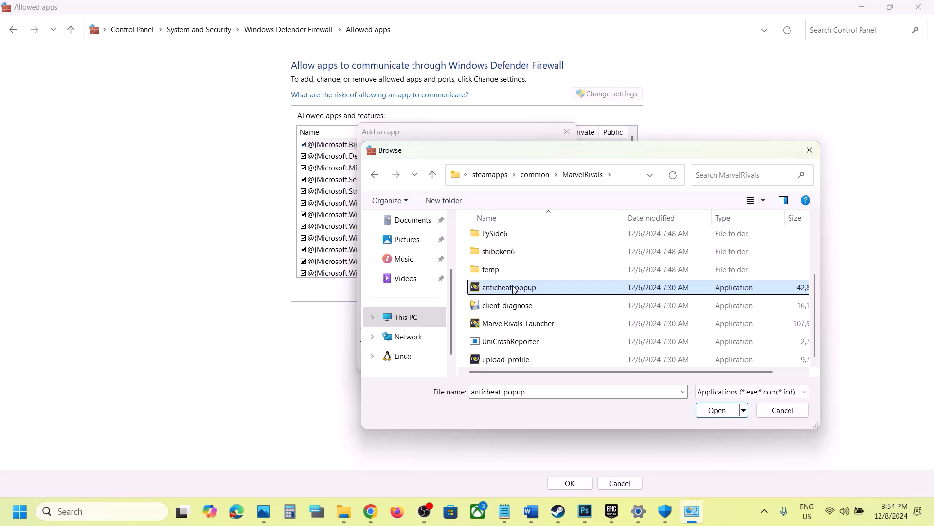
click(529, 325)
click(731, 416)
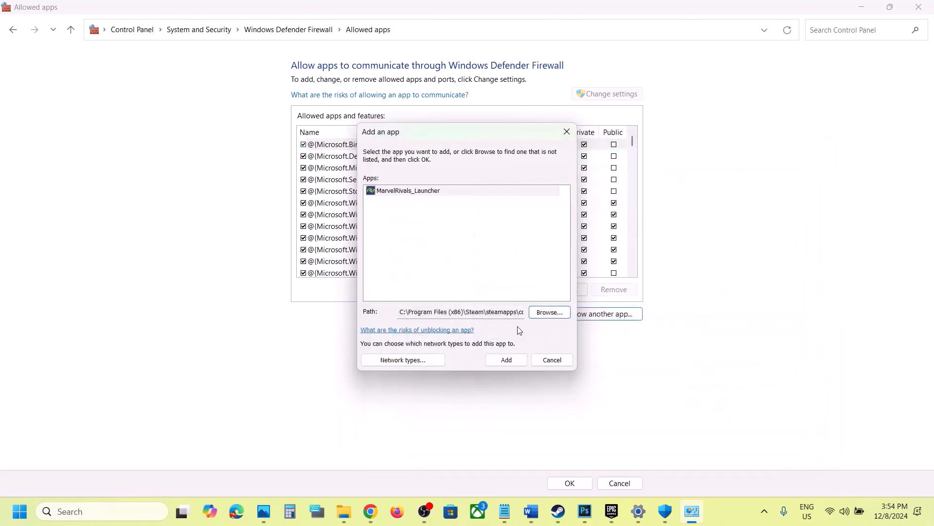
click(507, 363)
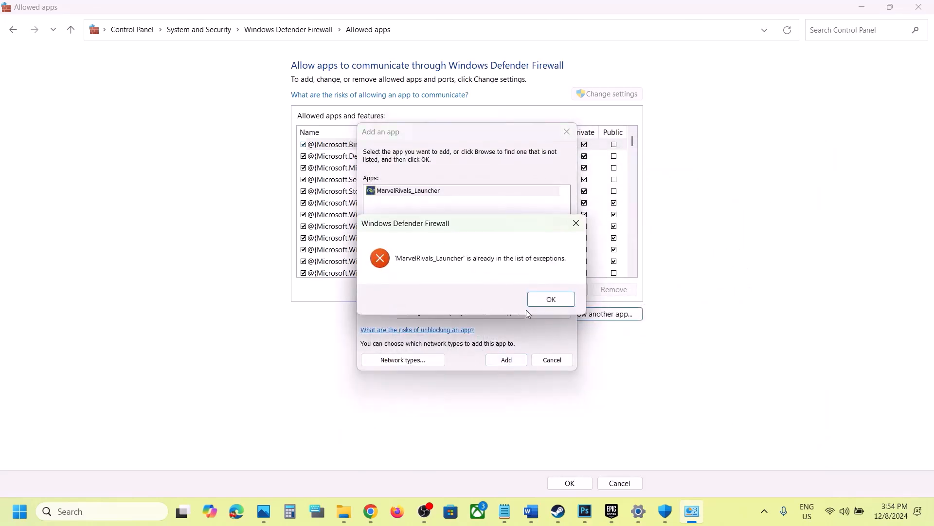
click(550, 301)
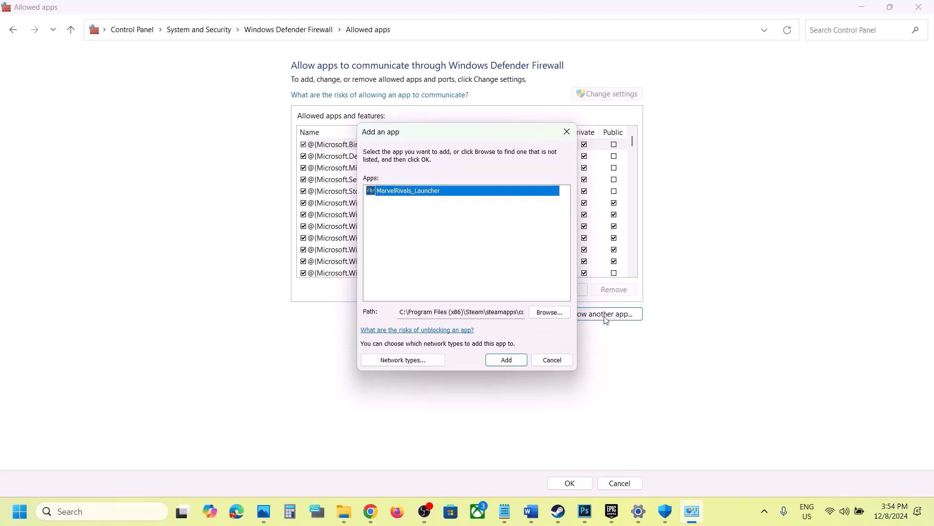
Select anticheat_popup from the MarvelRivals folder as the app to allow through the firewall.
click(550, 312)
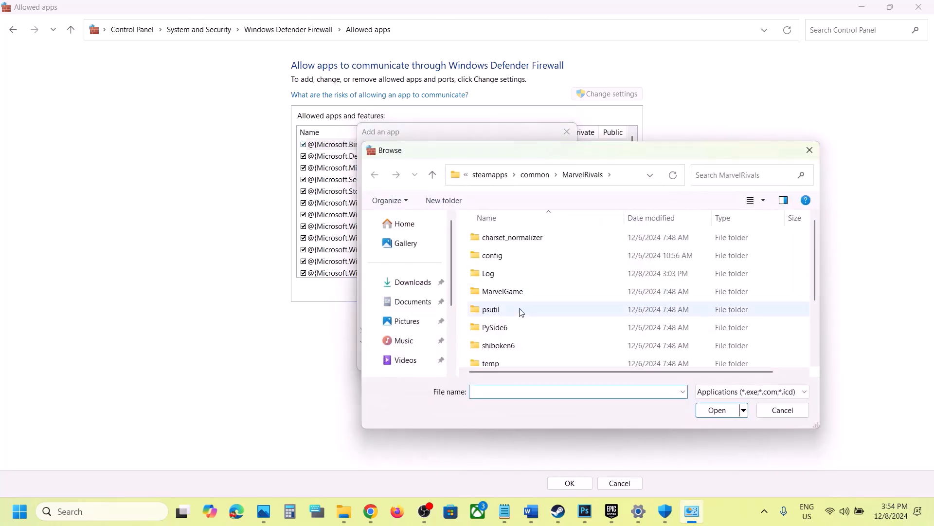
scroll(527, 310, down, 2)
click(511, 288)
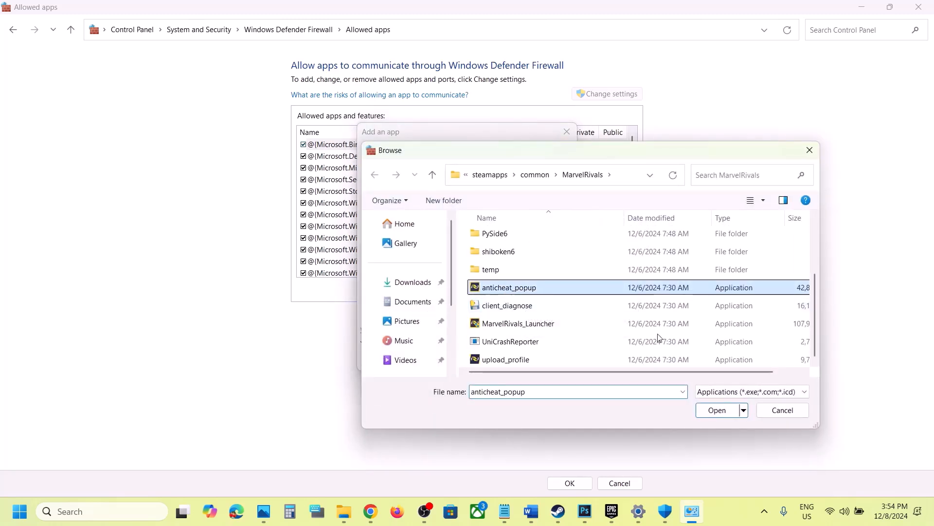
click(717, 411)
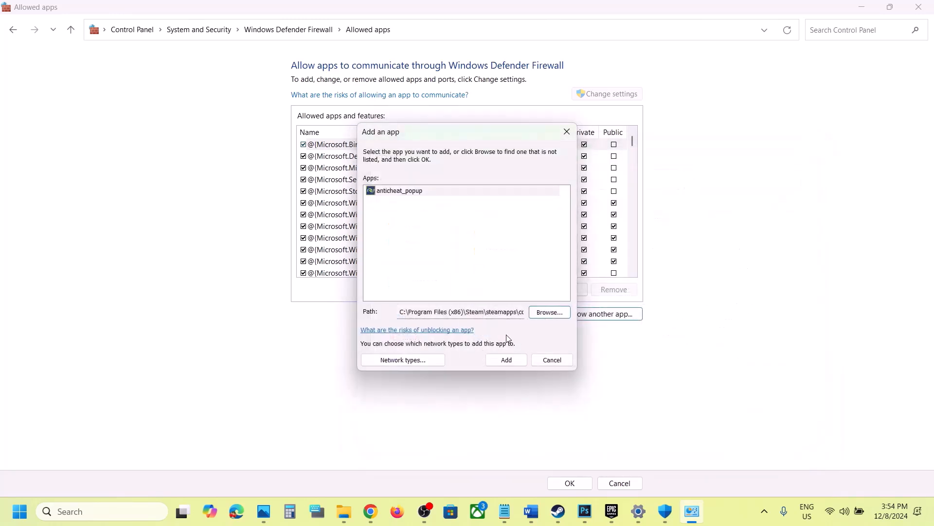
Choose upload_profile from the MarvelRivals folder instead and add it to the firewall's allowed apps.
click(558, 314)
scroll(569, 323, down, 3)
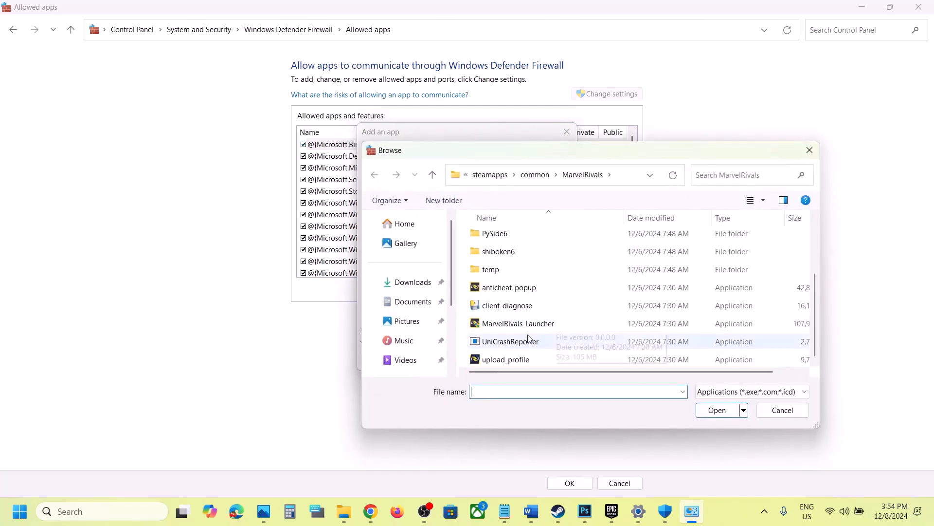
click(504, 361)
click(717, 410)
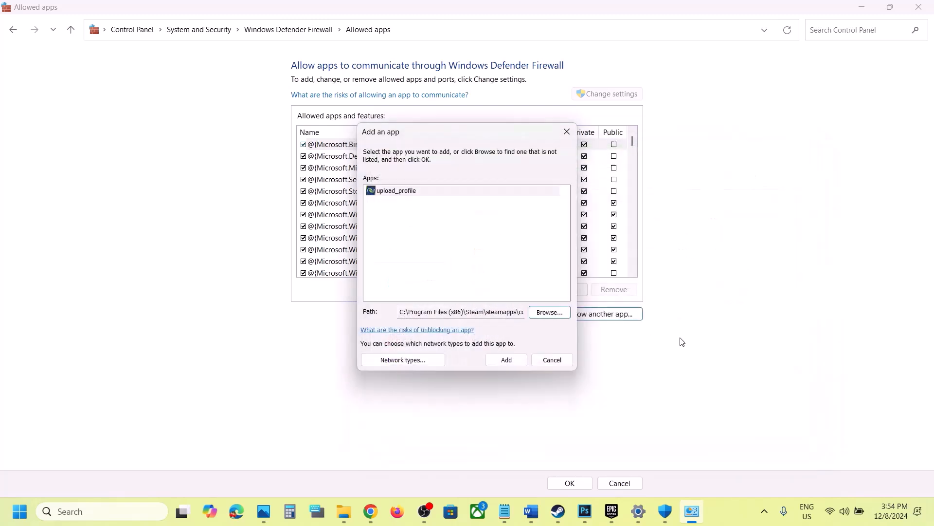
click(553, 314)
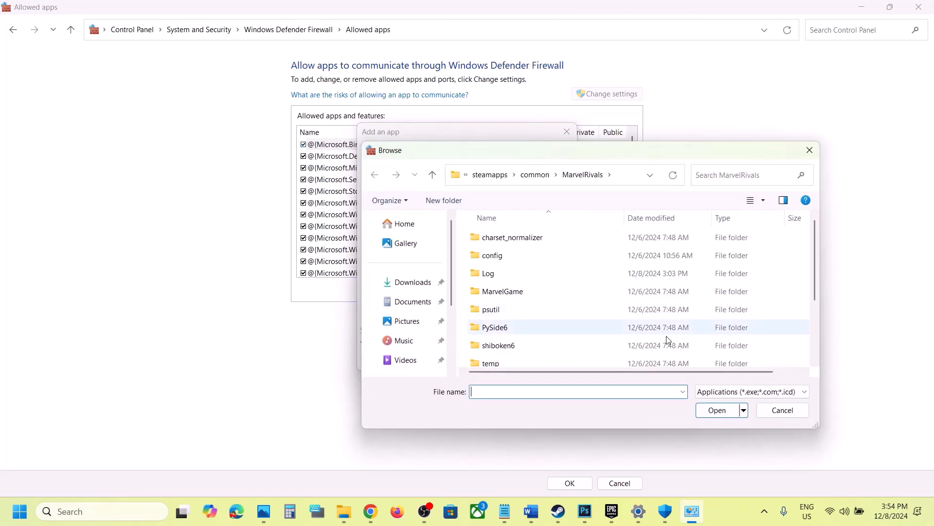
click(769, 416)
click(509, 363)
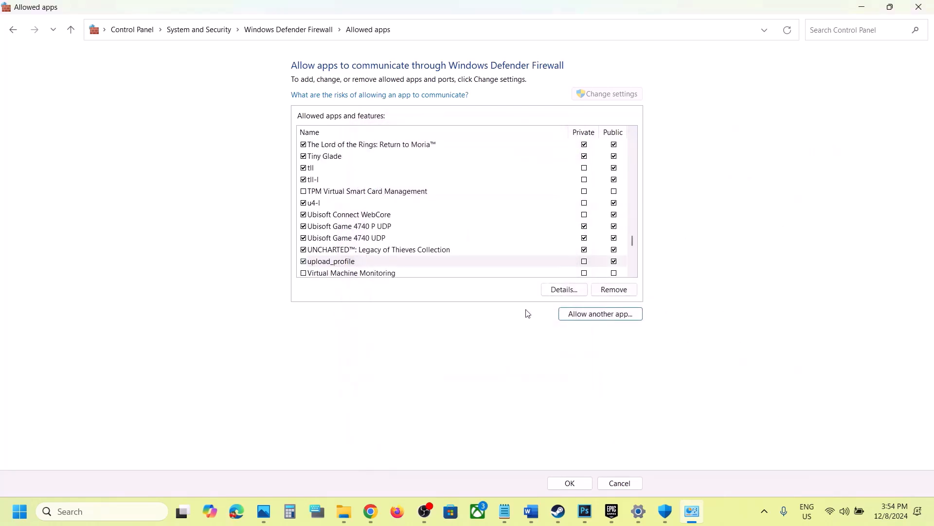
Try to add the Marvel application from the MarvelRivals\MarvelGame folder to the firewall's allowed apps.
click(591, 313)
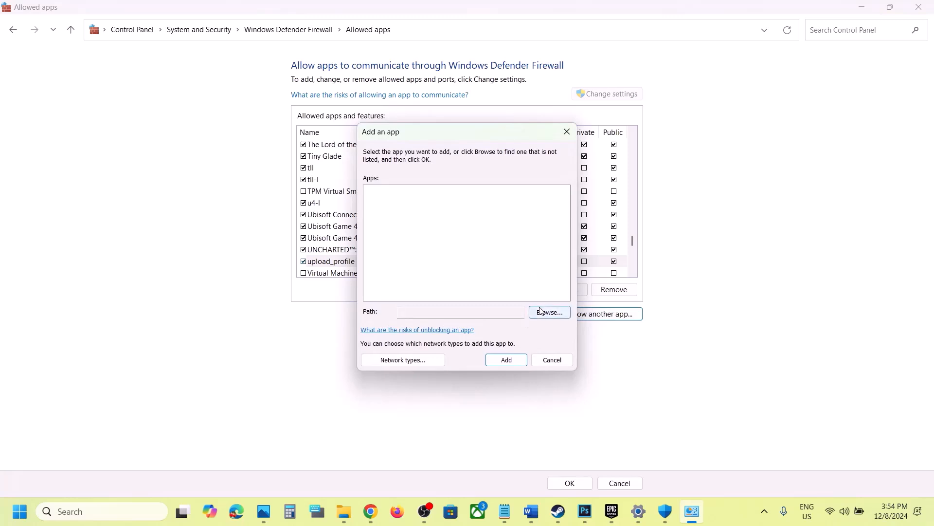
click(542, 312)
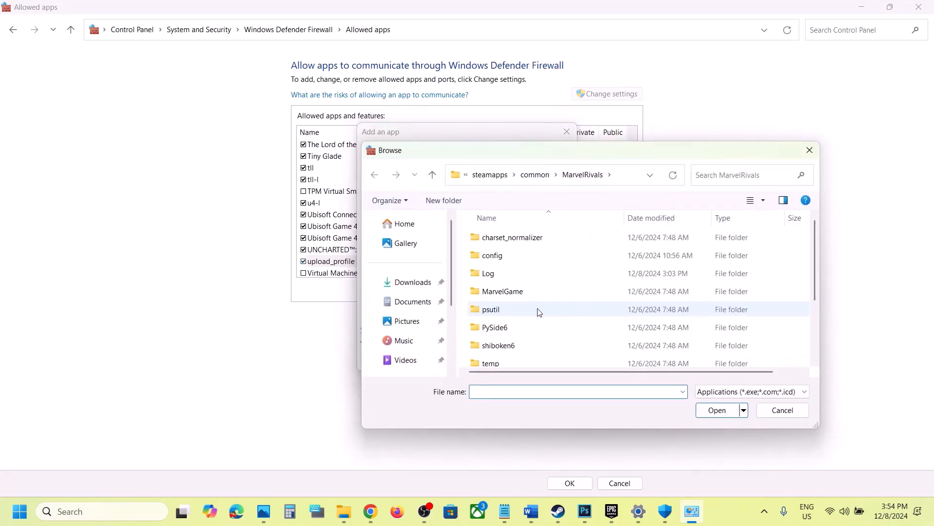
double_click(506, 292)
click(499, 278)
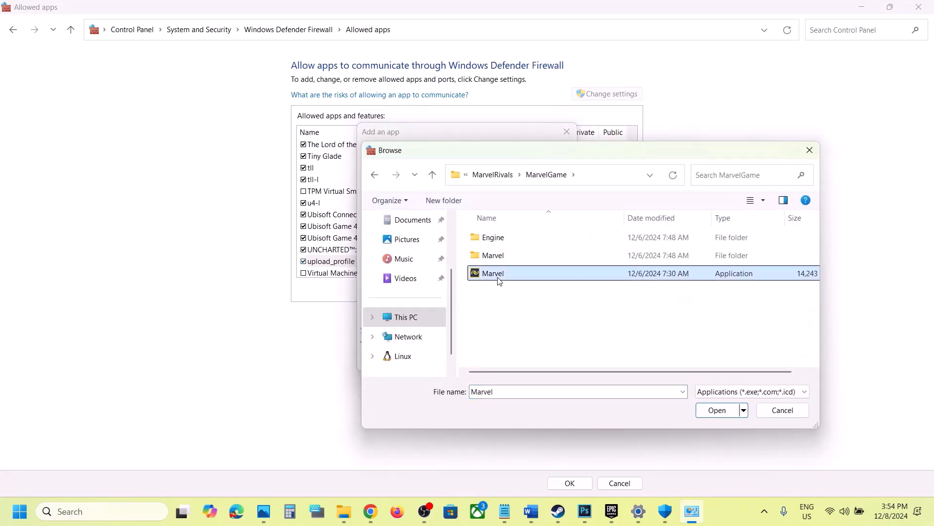
click(717, 410)
click(509, 363)
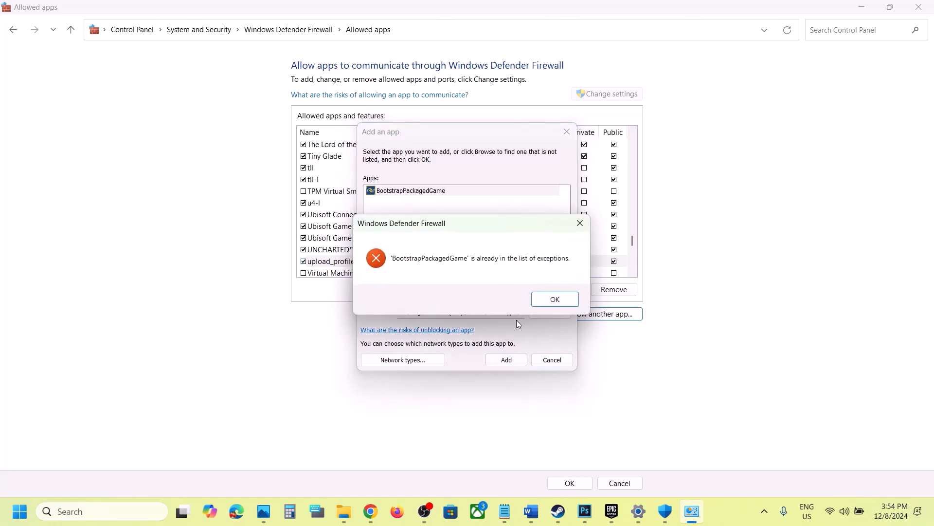
click(553, 299)
Try to allow Marvel-Win64-Shipping from MarvelGame\Marvel\Binaries\Win64 through the firewall, then close the Add an app dialog.
click(549, 313)
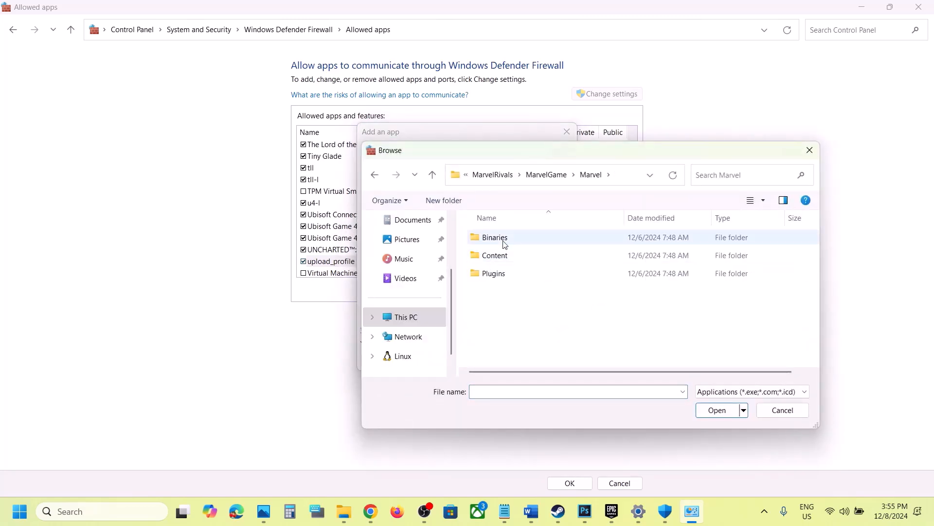
double_click(504, 238)
click(517, 242)
double_click(518, 242)
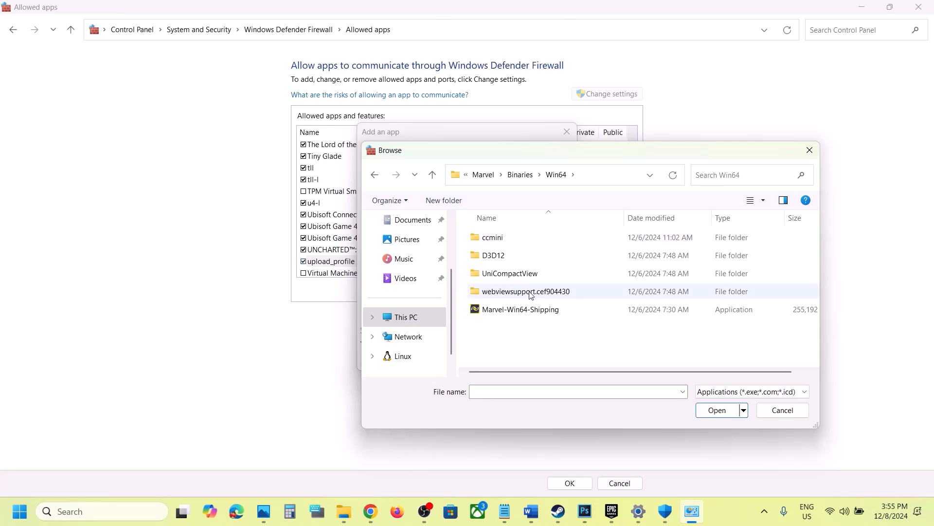
click(506, 316)
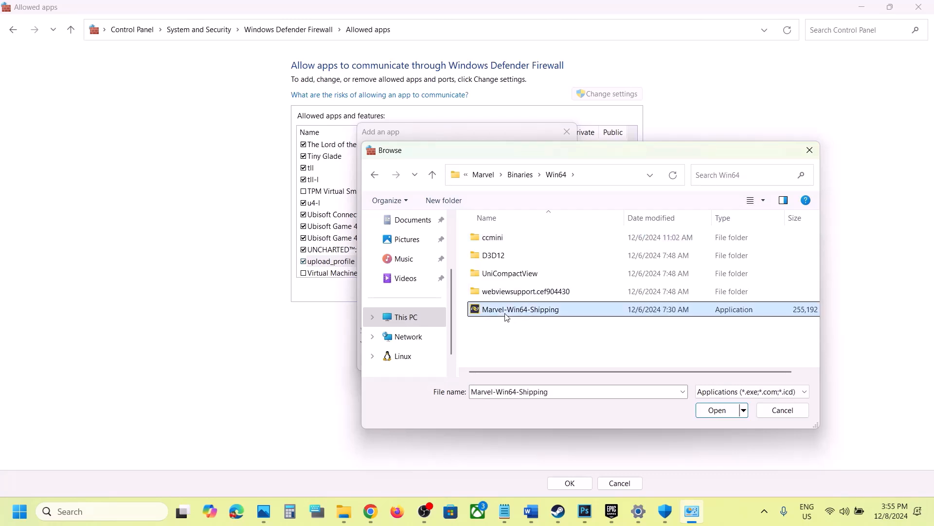
click(717, 409)
click(500, 363)
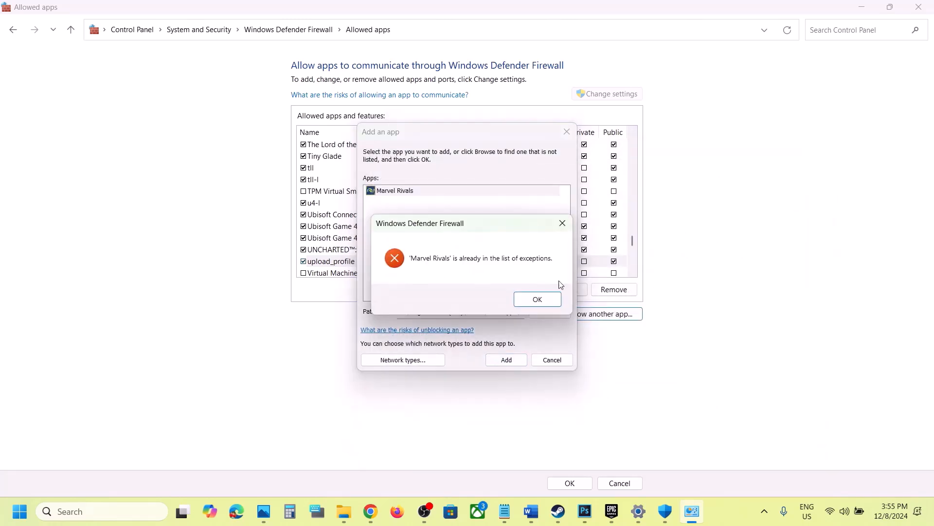
click(538, 298)
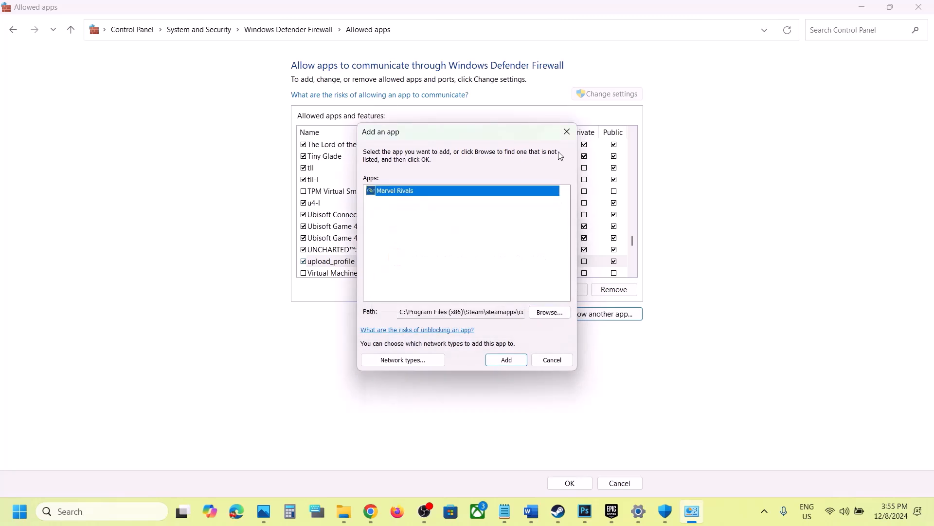
click(567, 131)
Locate the Marvel Rivals entries in the allowed apps list, then close the firewall, Windows Security and Settings windows.
click(369, 242)
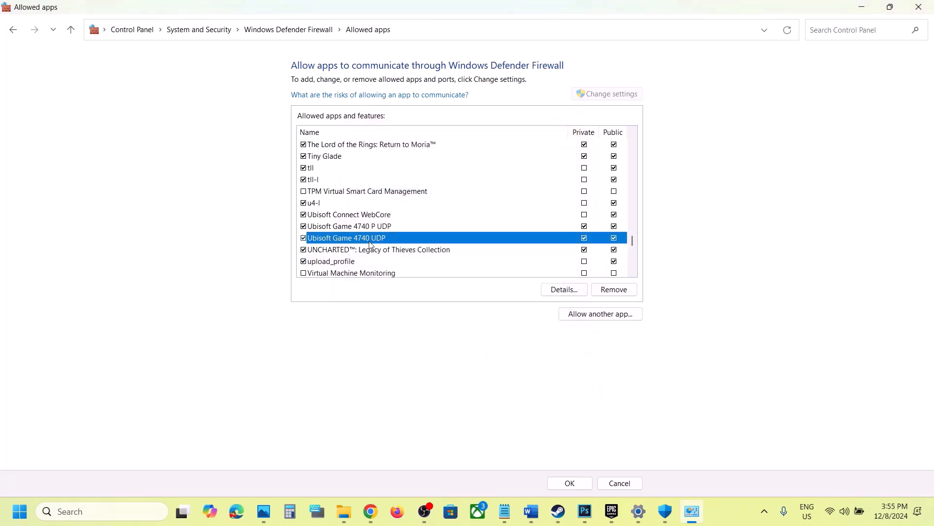
key(m)
click(345, 184)
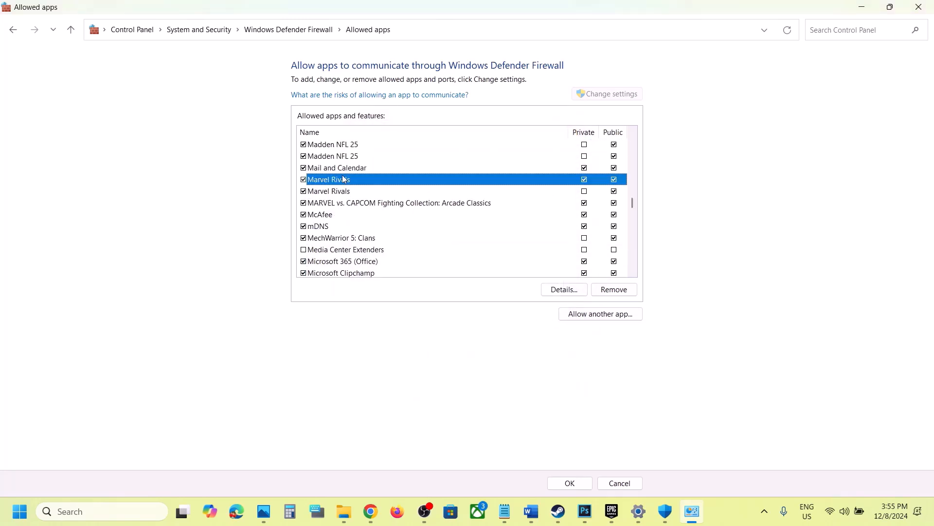
click(913, 11)
click(924, 11)
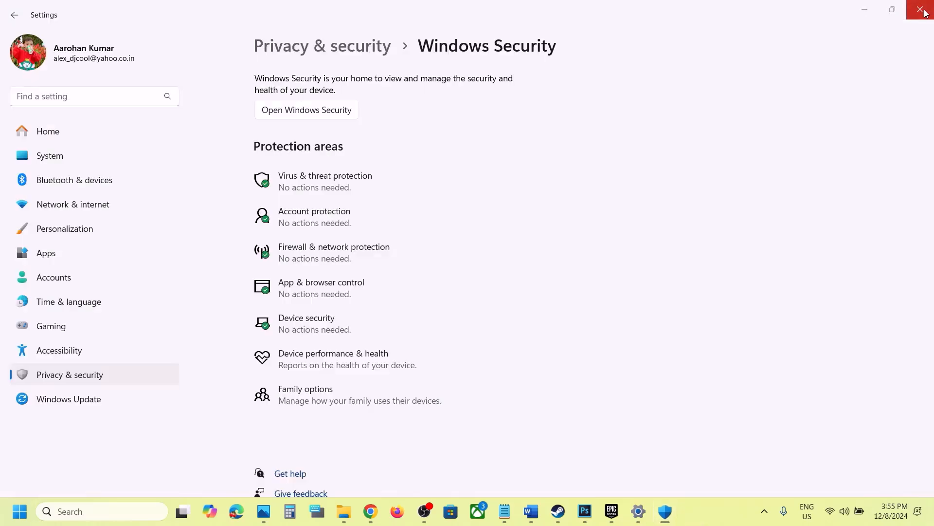
click(925, 13)
Read Step 9 in the Word notes and highlight "GPU debug mode in launcher".
scroll(442, 296, down, 3)
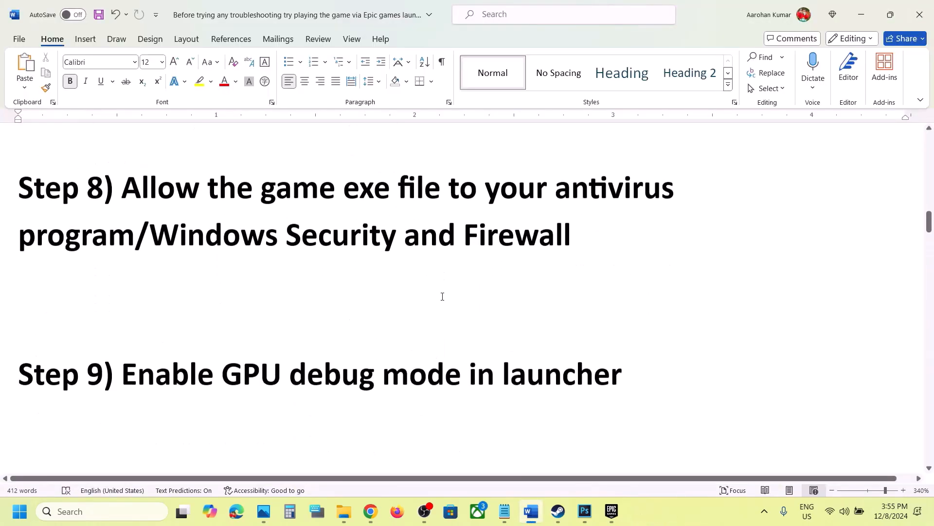
scroll(441, 297, down, 1)
scroll(340, 365, up, 2)
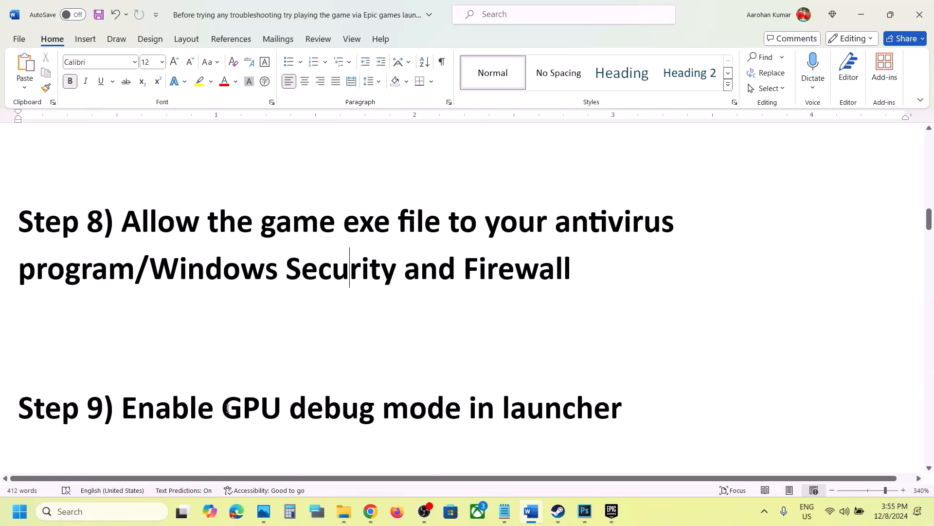
drag(301, 390, 625, 412)
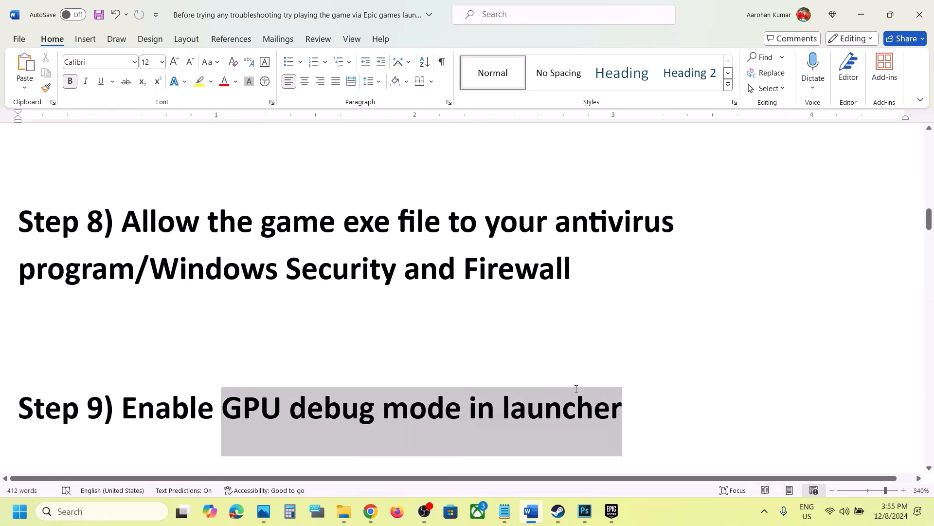
Switch to Steam, start Marvel Rivals and open the launcher's system settings.
click(560, 512)
click(289, 270)
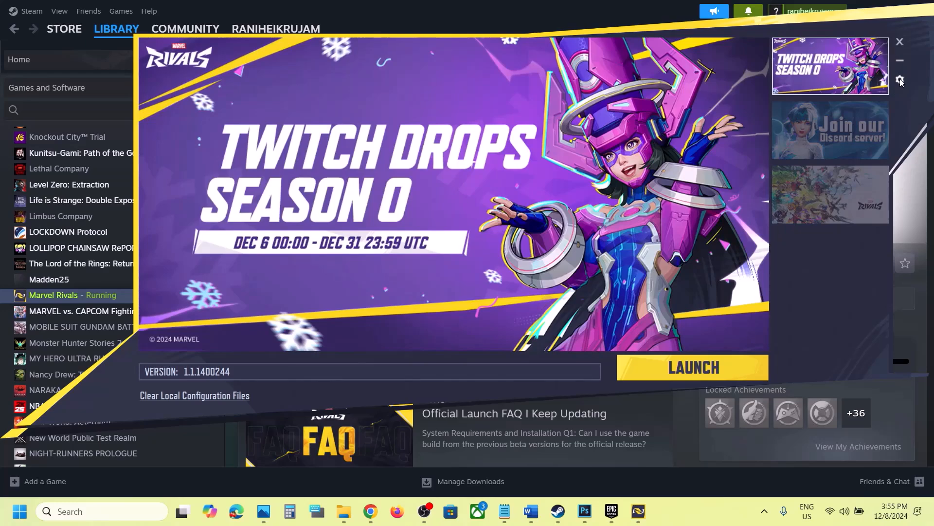
click(900, 80)
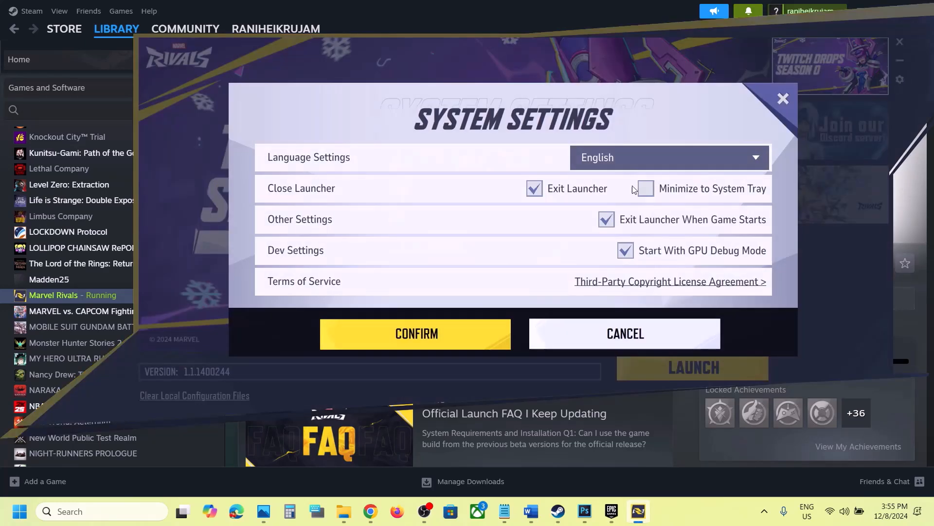
Enable Start With GPU Debug Mode under Dev Settings, confirm the settings and launch the game.
click(626, 251)
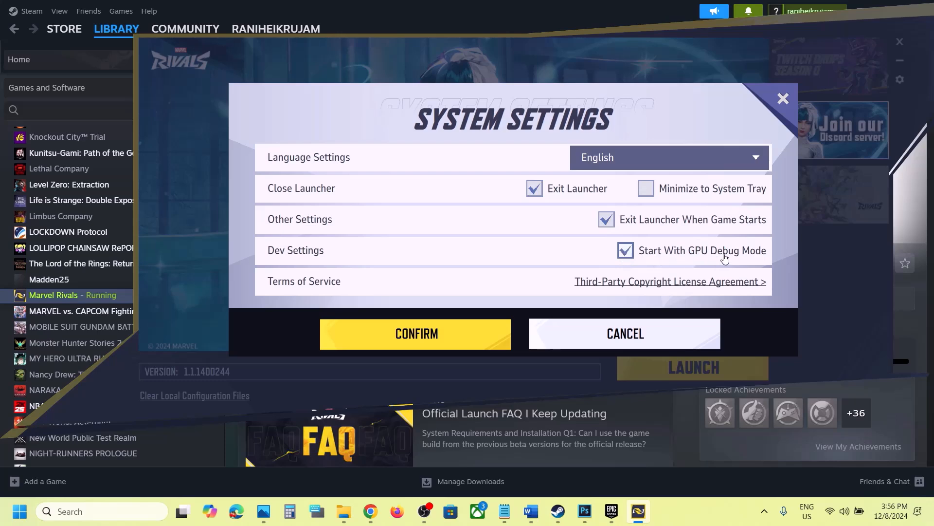
click(442, 342)
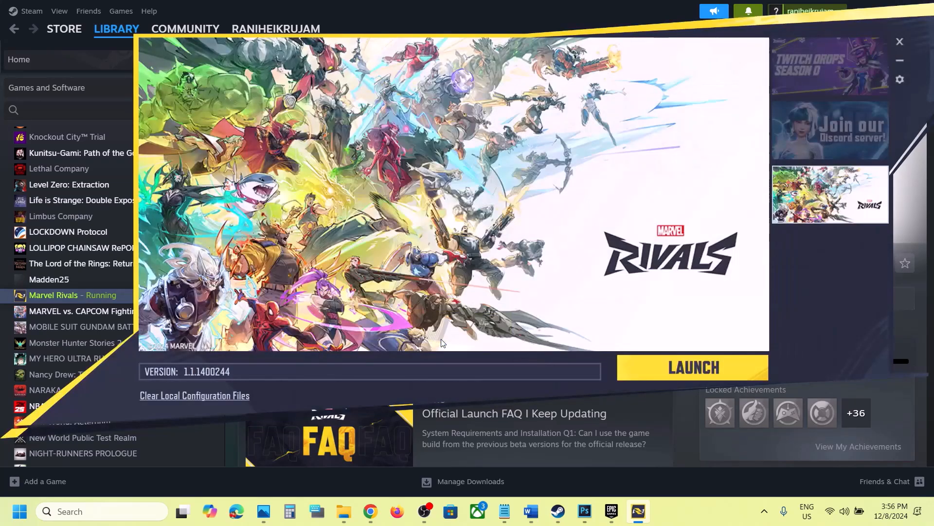
click(676, 368)
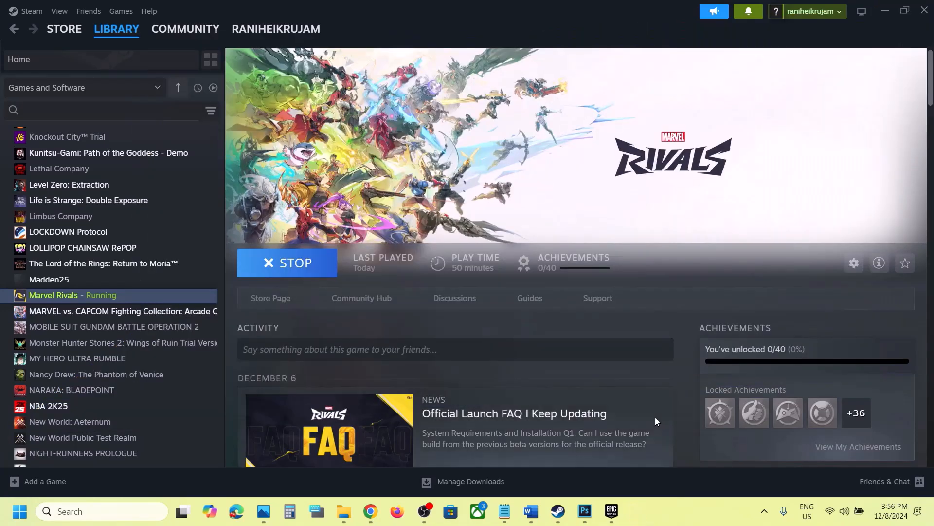
Return to the Word notes and highlight Step 10, "Empty crash log folder", and the start of its path.
click(531, 511)
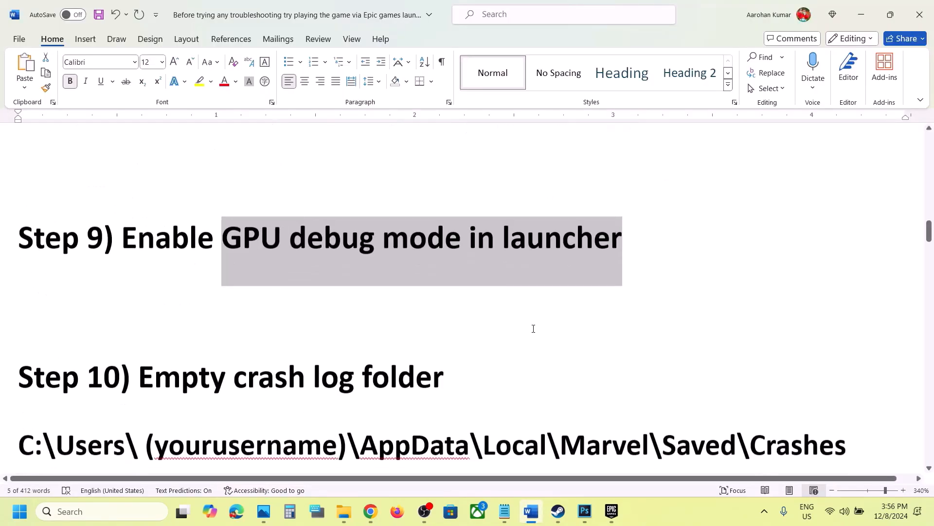
scroll(533, 328, down, 3)
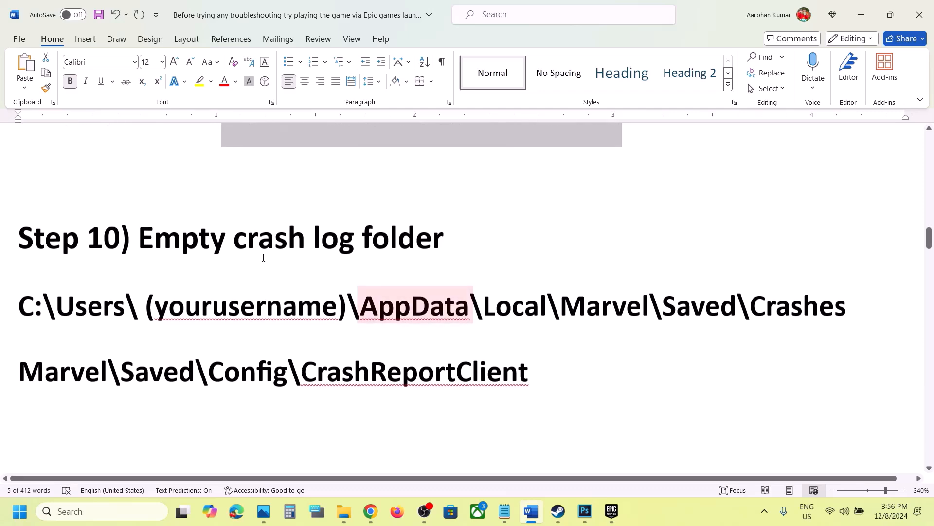
drag(163, 234, 440, 239)
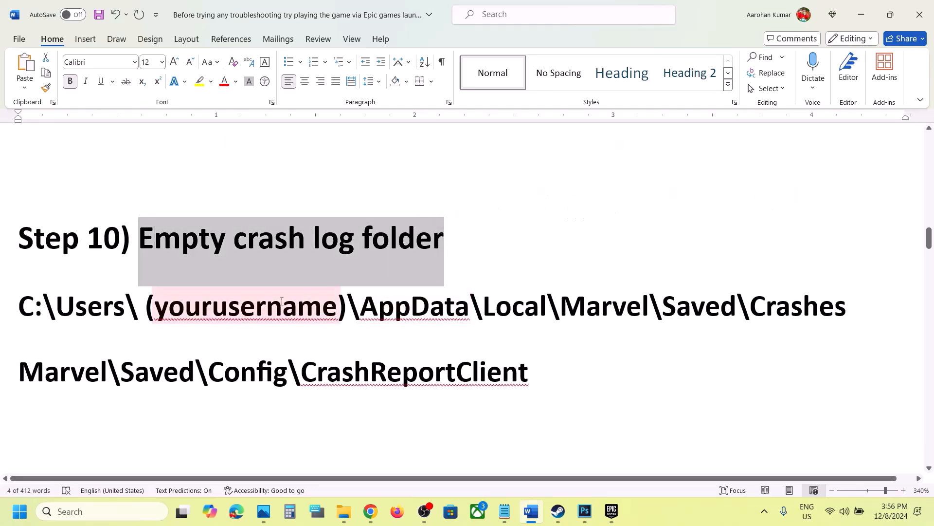
drag(271, 298, 450, 245)
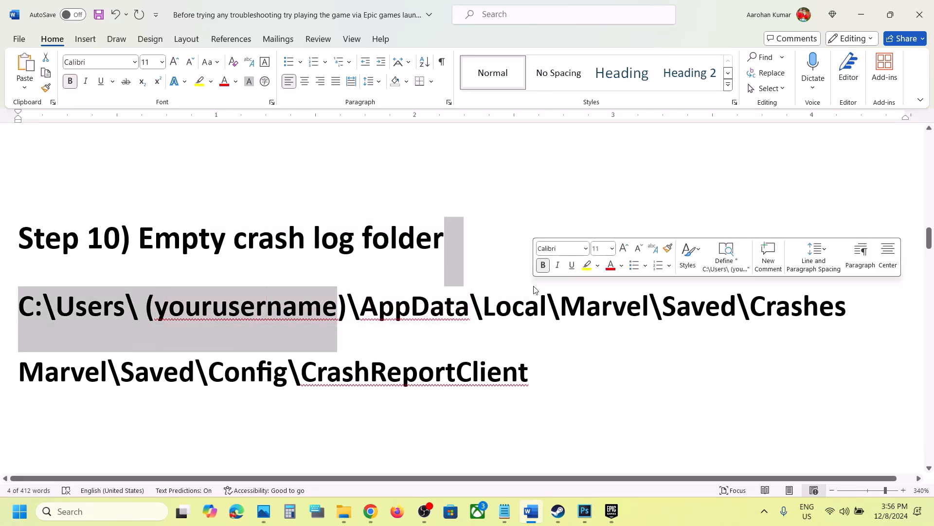
Switch to File Explorer and open the user's profile folder inside Users on the C: drive.
click(344, 511)
click(45, 271)
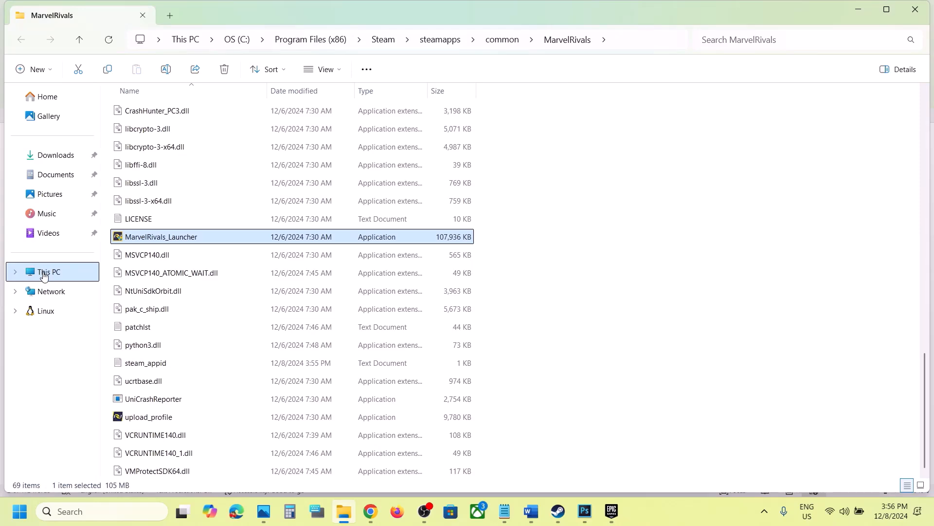
double_click(209, 131)
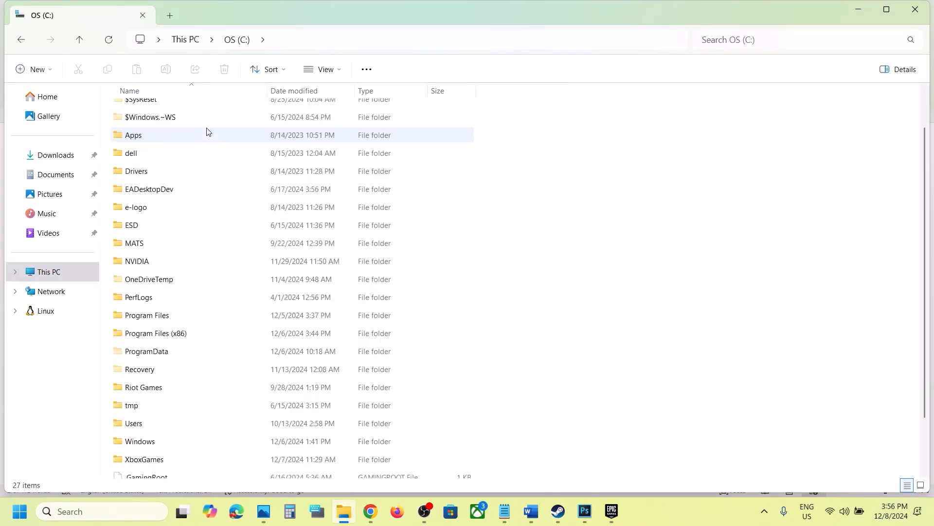
scroll(190, 362, down, 1)
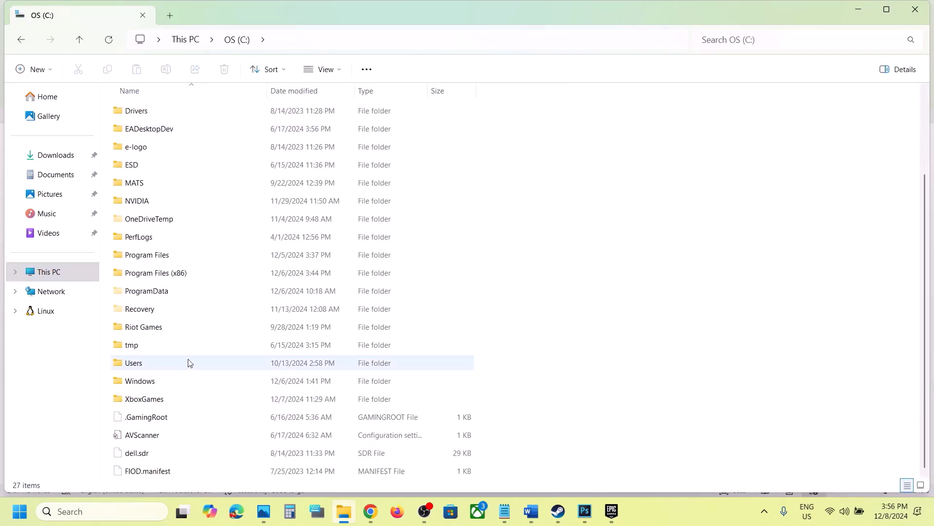
double_click(136, 362)
double_click(148, 115)
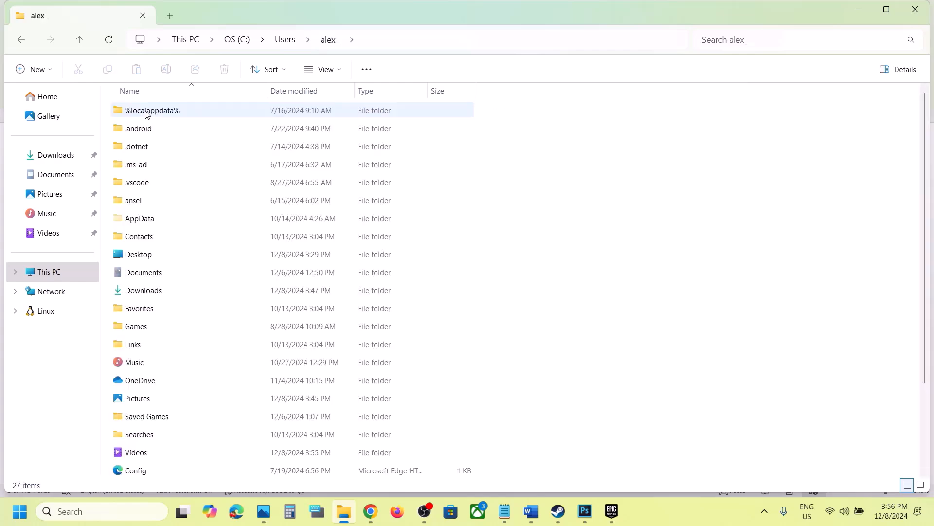
Select the AppData folder and check the Hidden items setting among File Explorer's Show options.
click(166, 219)
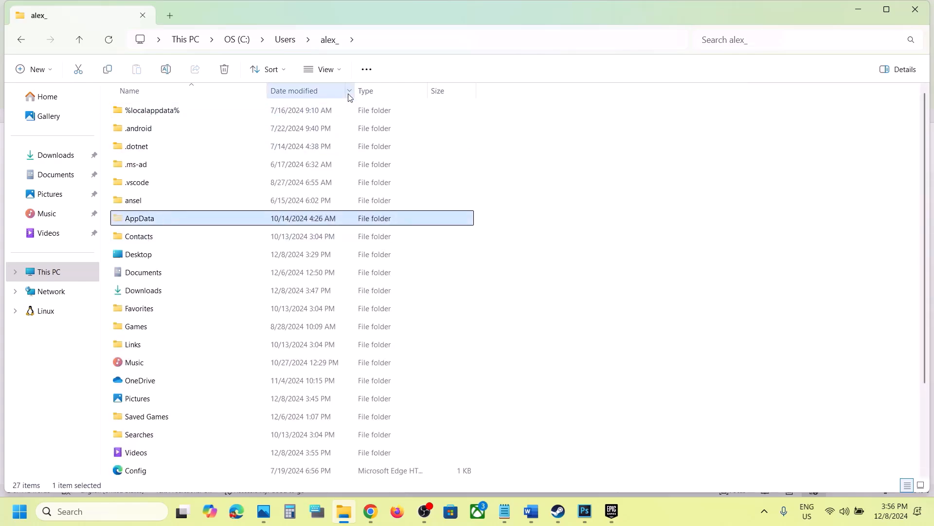
click(340, 71)
mouse_move(331, 294)
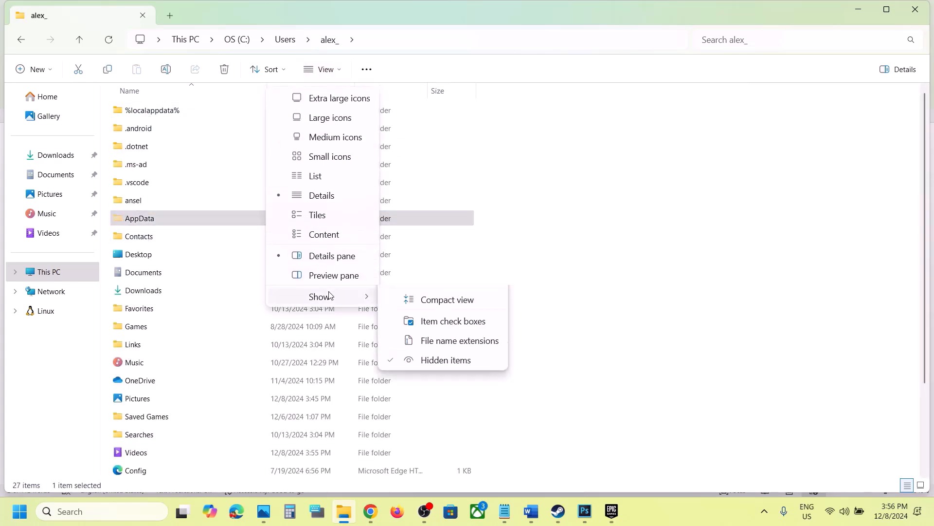
Open AppData\Local\Marvel\Saved, select the Crashes folder and switch back to the Word notes.
double_click(163, 215)
double_click(134, 111)
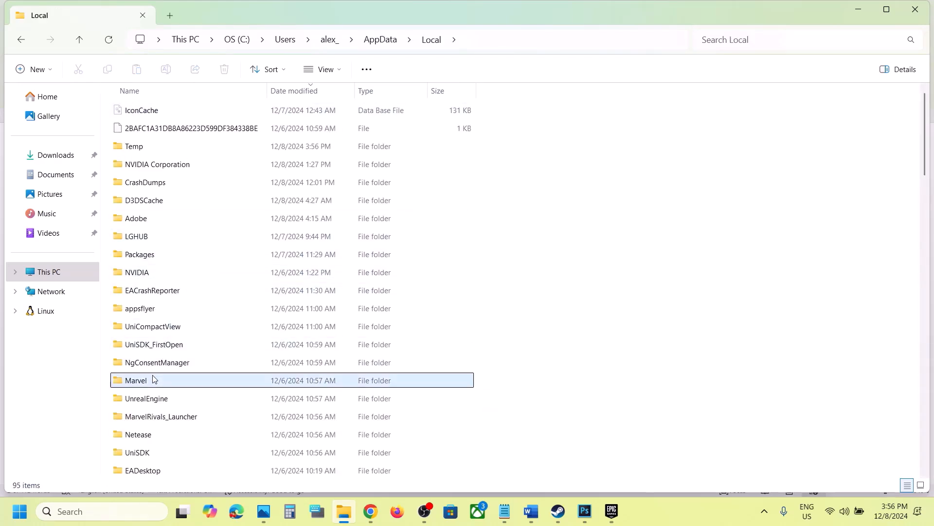
double_click(174, 376)
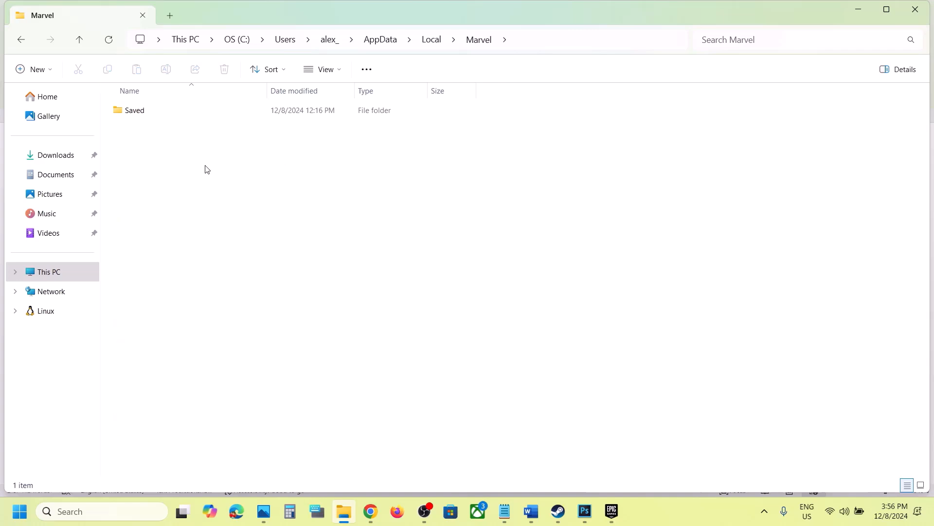
double_click(159, 109)
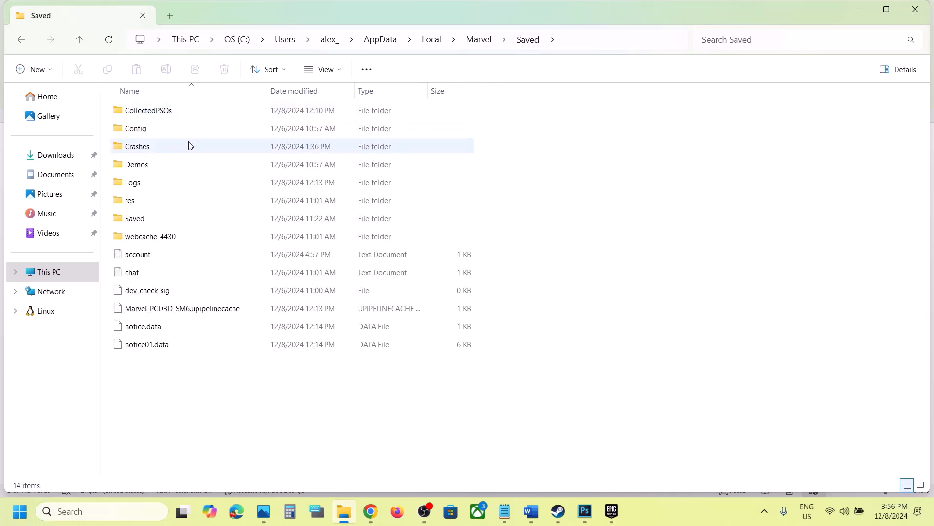
click(169, 148)
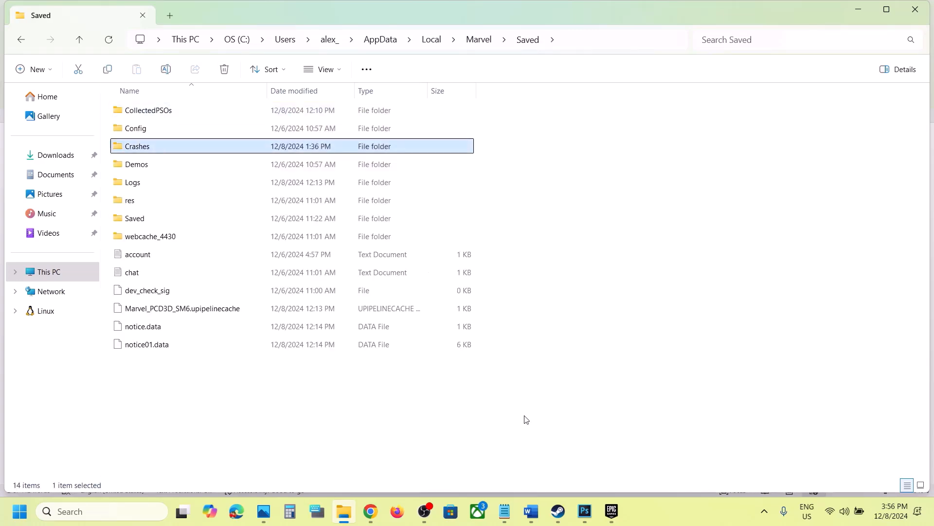
click(535, 522)
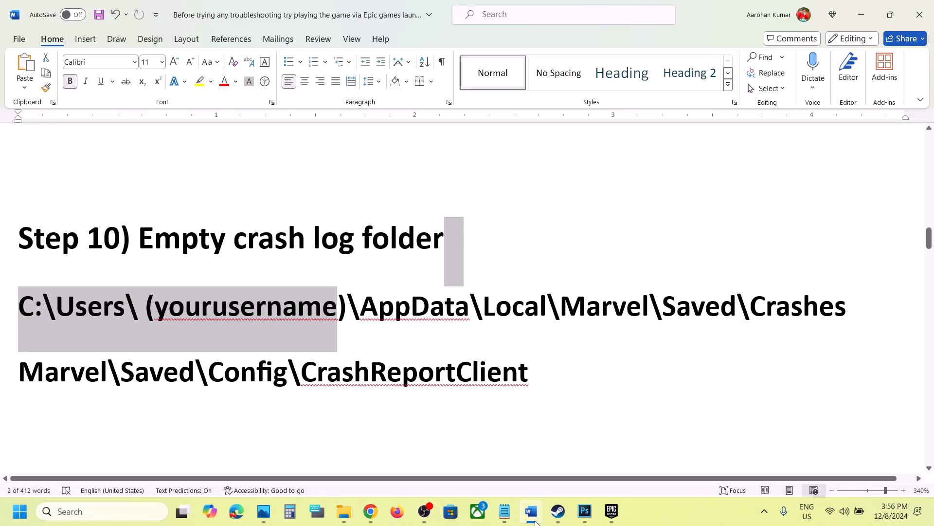
Open the Crashes folder in Marvel\Saved and delete both UECC-Windows folders inside it.
click(535, 522)
double_click(151, 148)
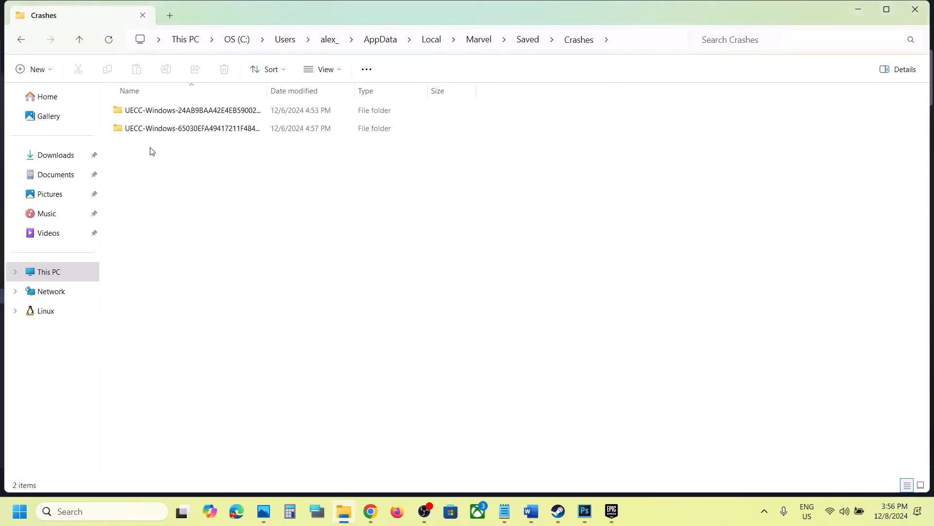
drag(342, 206, 168, 110)
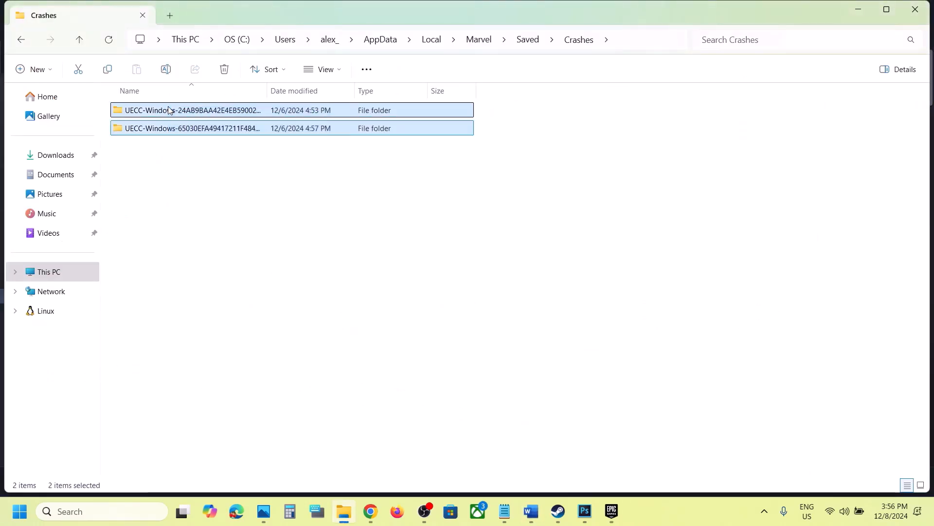
right_click(169, 110)
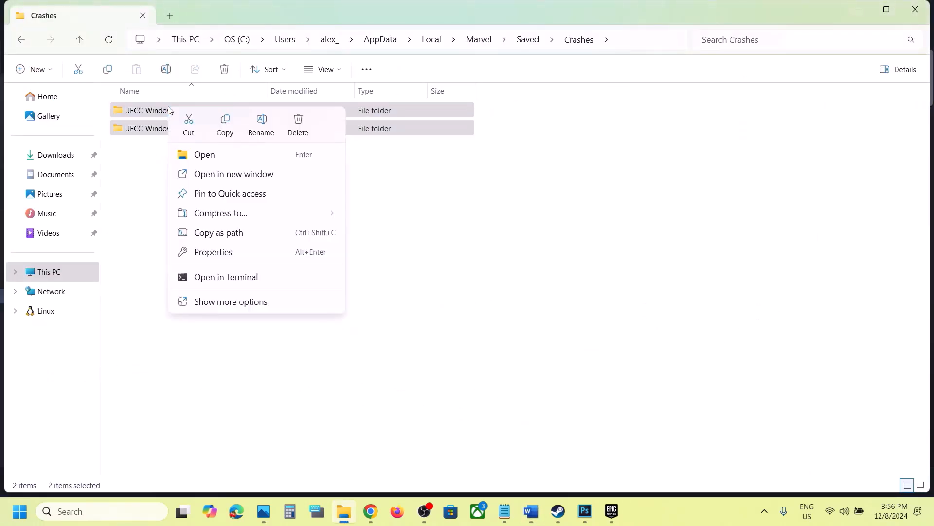
click(299, 127)
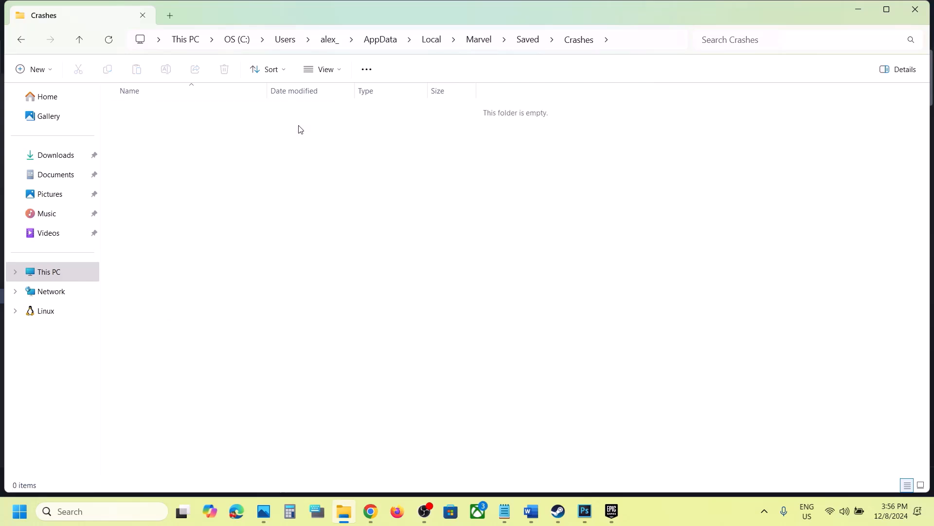
Go to Marvel\Saved\Config\CrashReportClient and delete both UECC-Windows folders inside it.
click(73, 44)
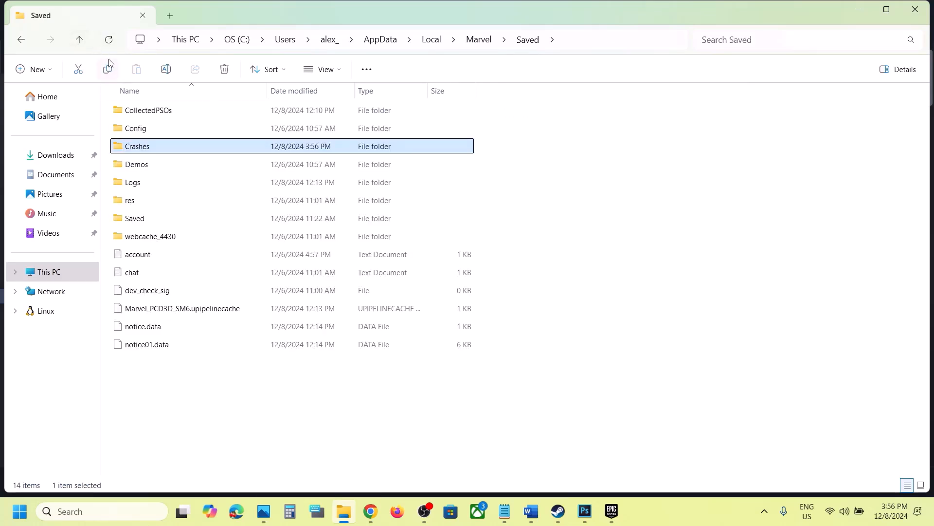
click(80, 40)
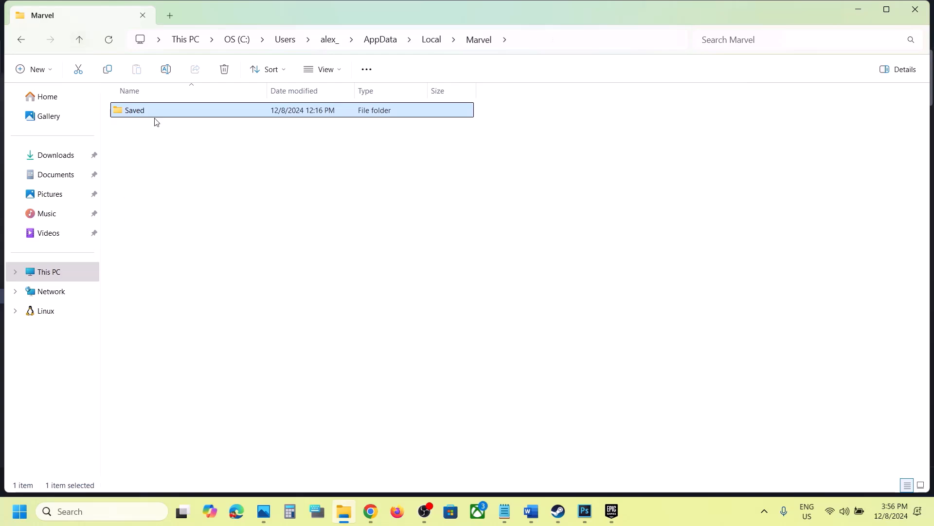
double_click(153, 115)
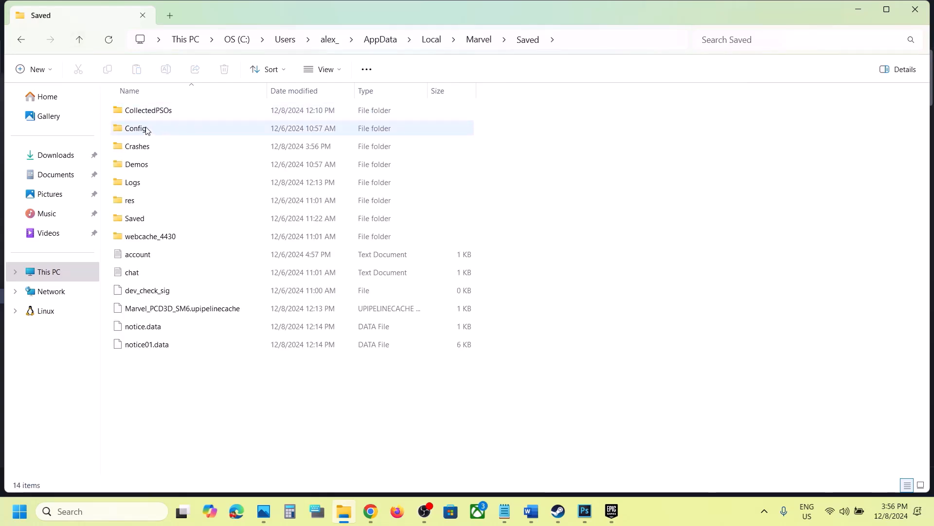
click(153, 131)
double_click(154, 132)
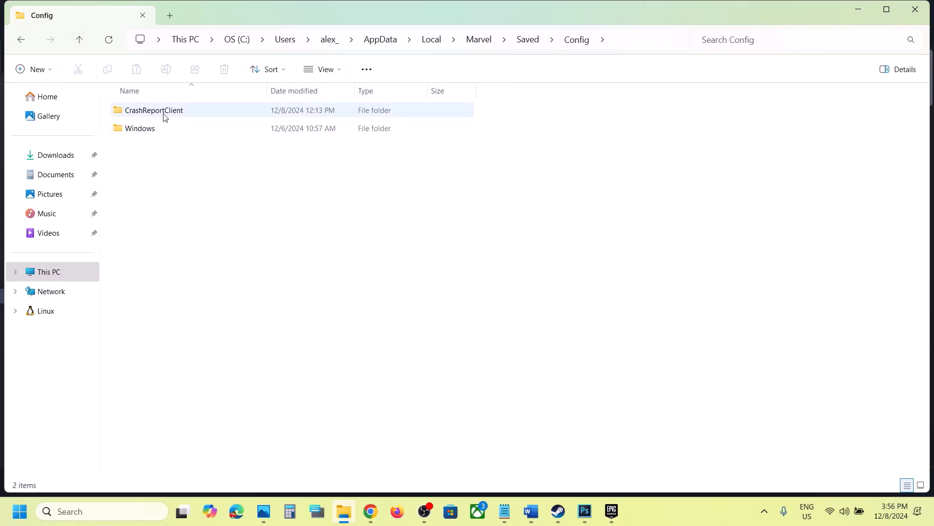
click(165, 116)
double_click(174, 117)
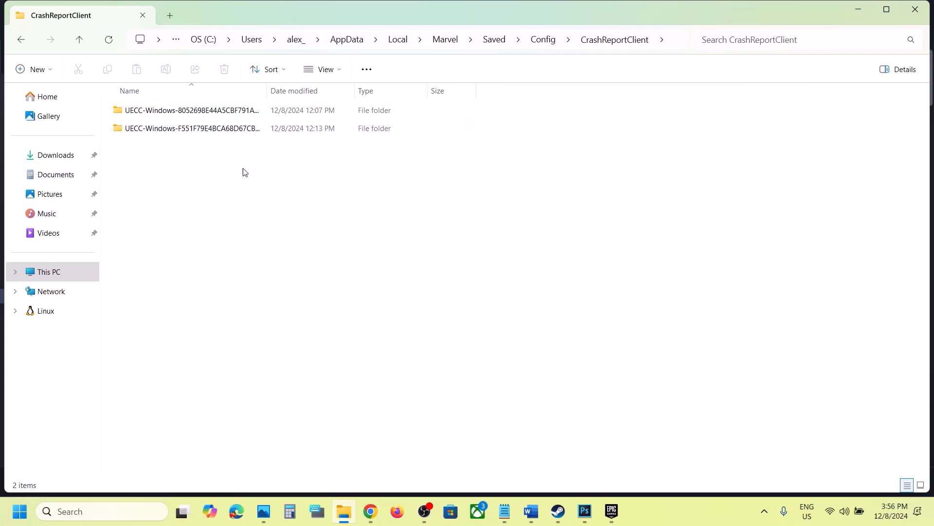
drag(244, 170, 175, 108)
right_click(174, 108)
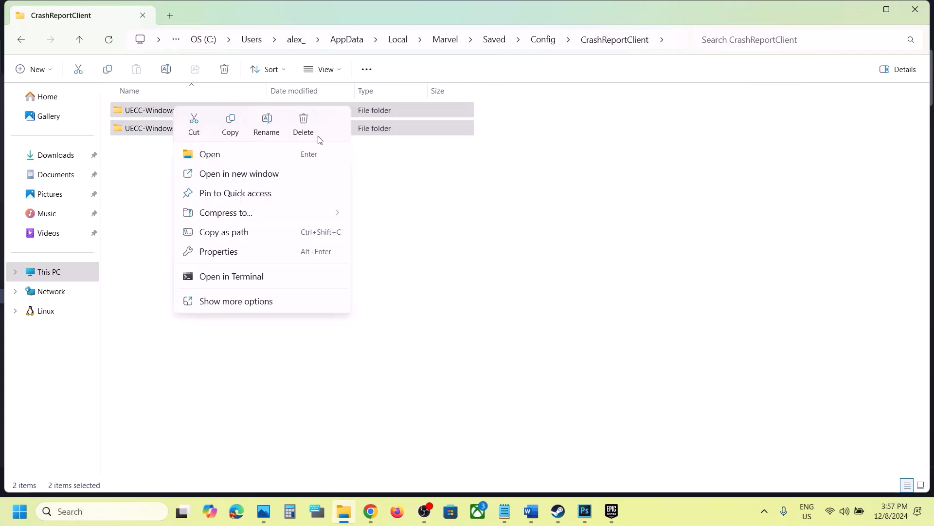
click(309, 125)
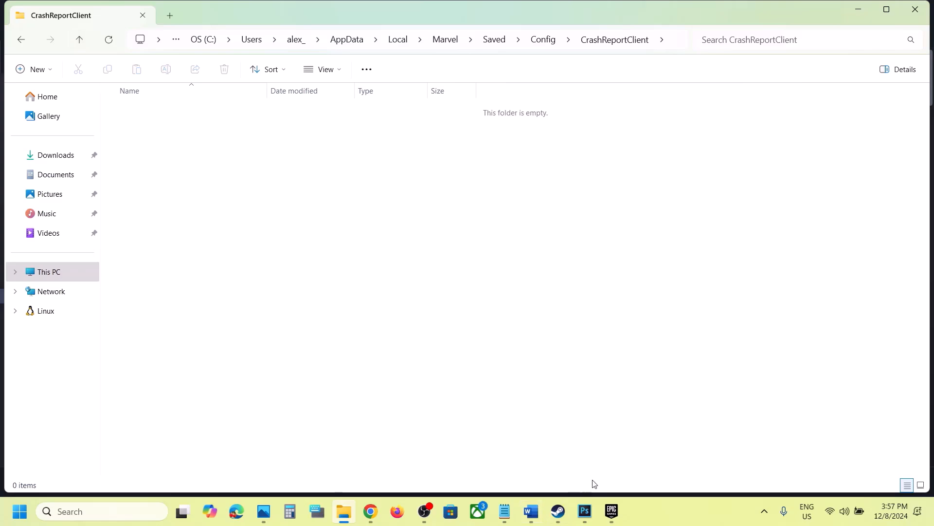
View Marvel Rivals in the Steam library, and bring up the file actions for the Config folder in Marvel\Saved.
click(561, 510)
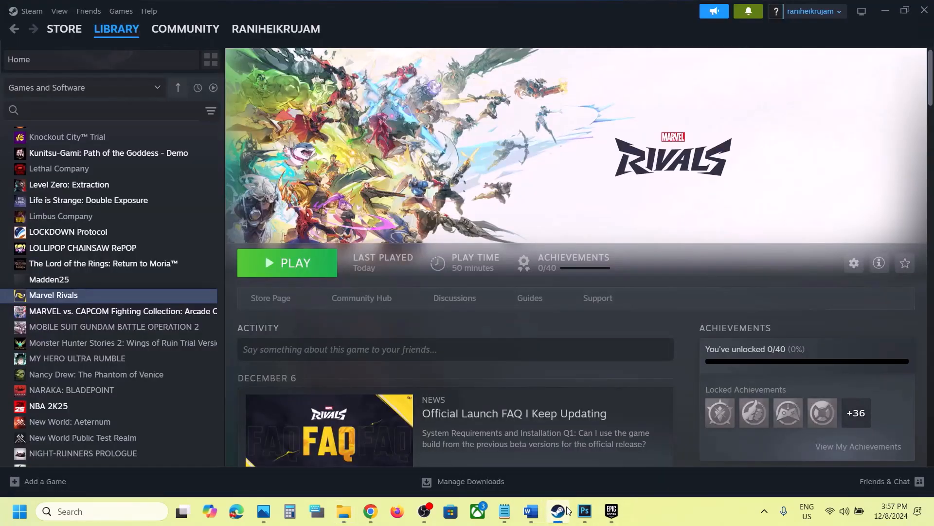
click(531, 511)
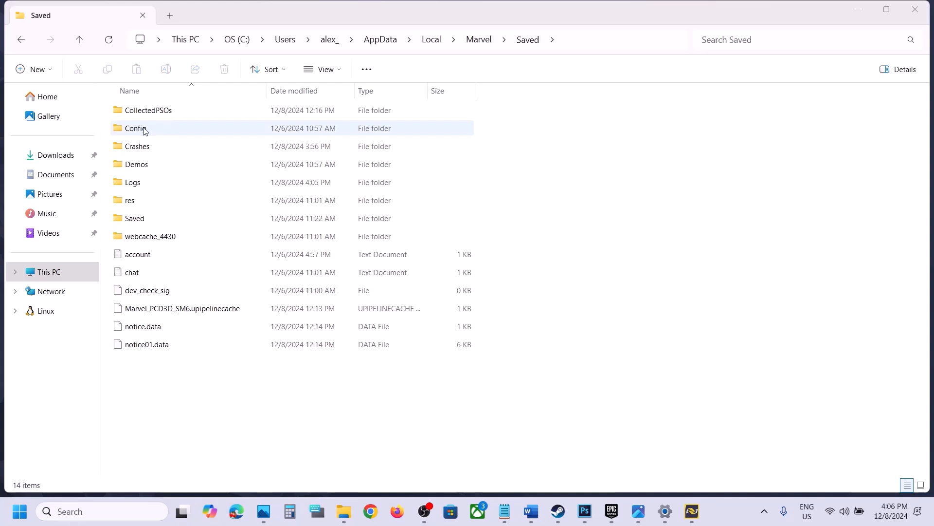
click(144, 130)
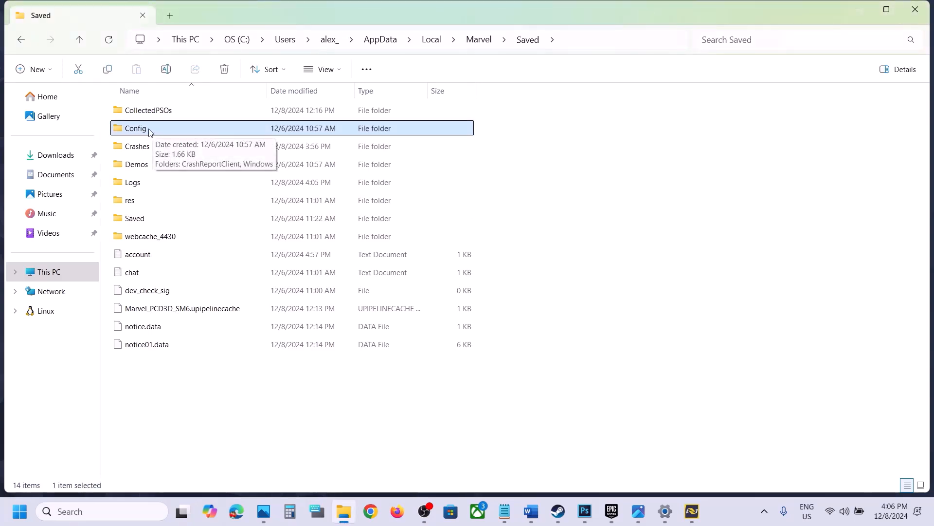
right_click(149, 130)
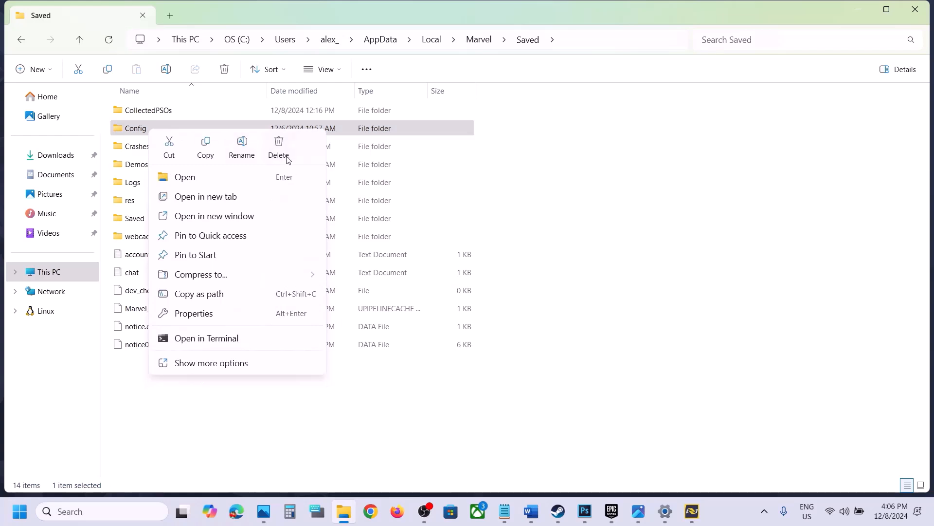
Return to the Word notes and highlight all of Step 10, and "Control Flow Guard for the game" in Step 11.
click(727, 524)
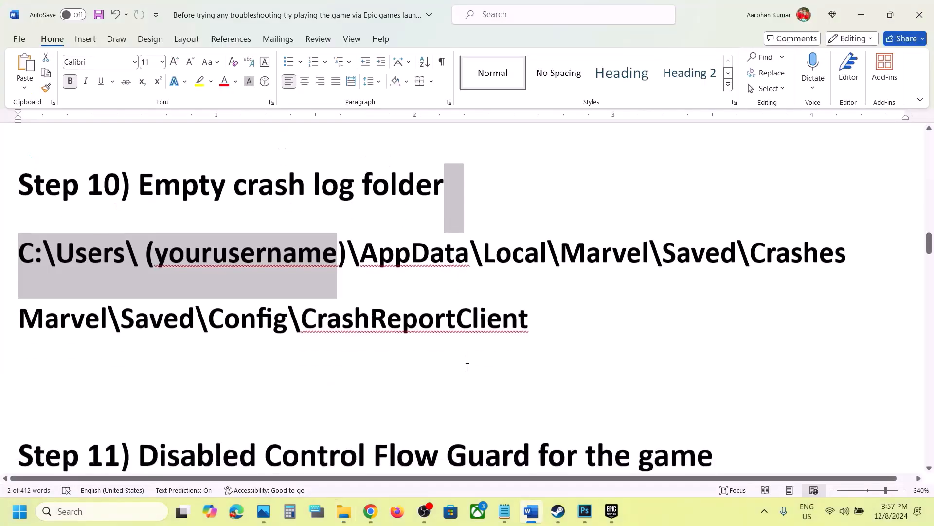
scroll(468, 367, down, 2)
scroll(467, 367, up, 3)
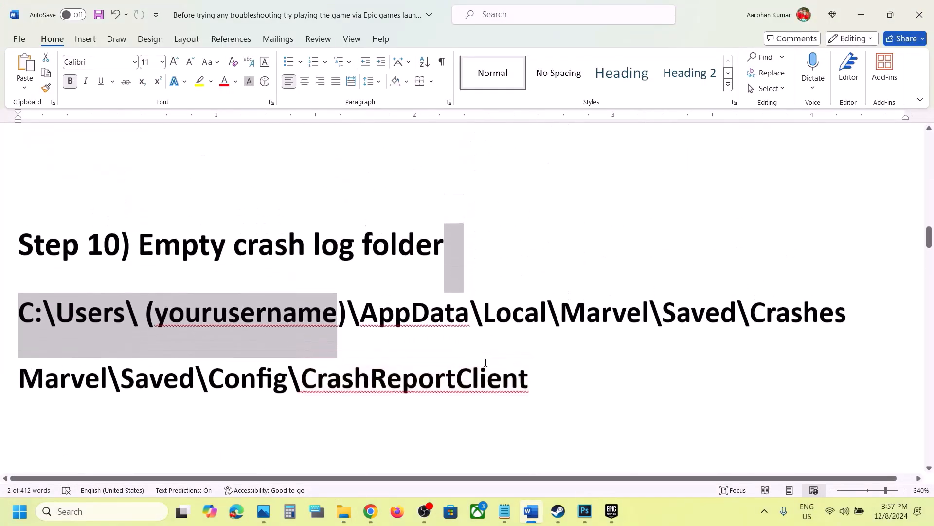
drag(615, 383, 10, 274)
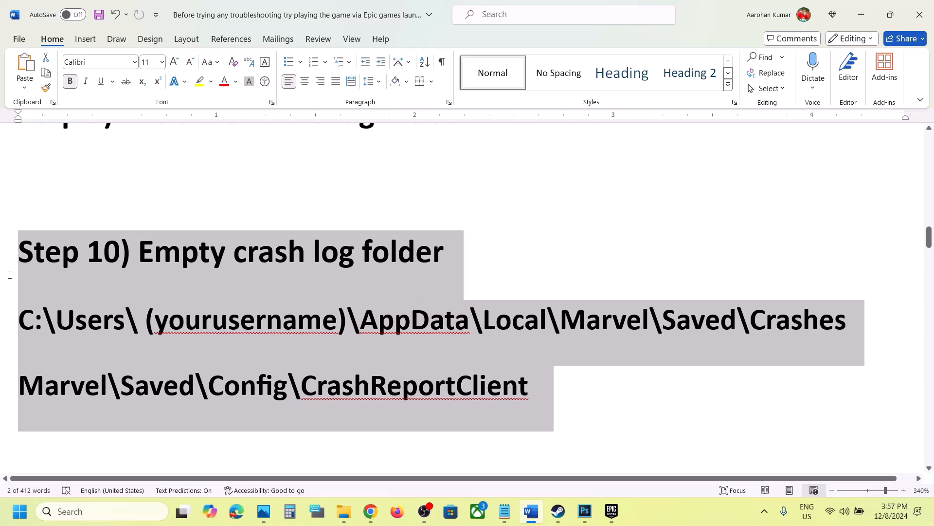
scroll(326, 364, down, 5)
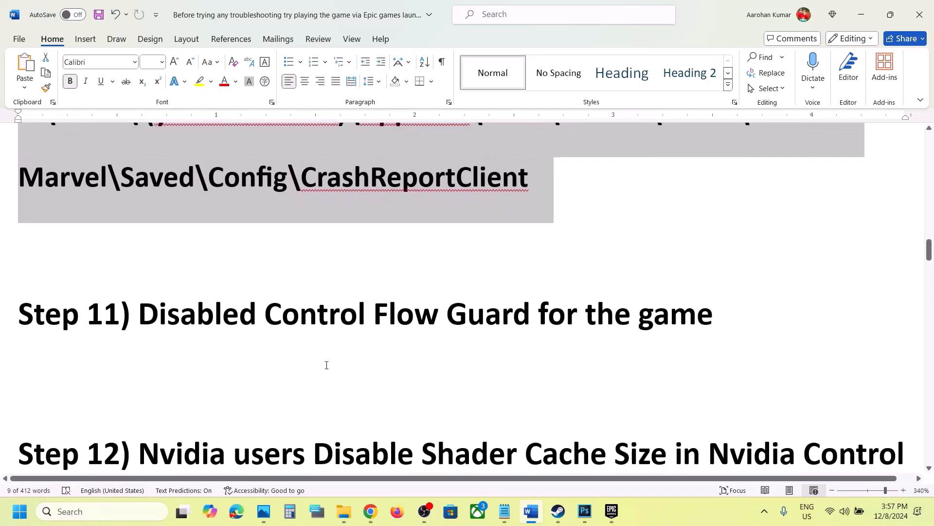
drag(271, 320, 646, 327)
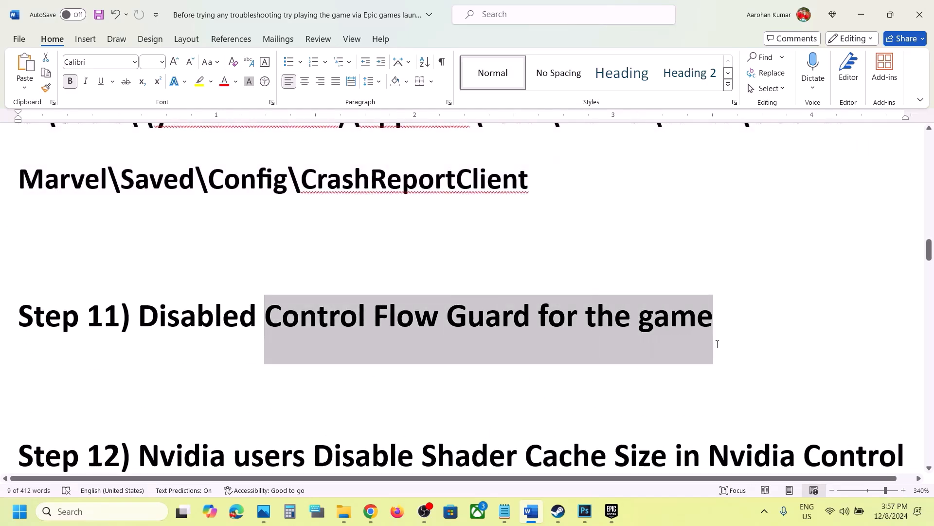
click(252, 359)
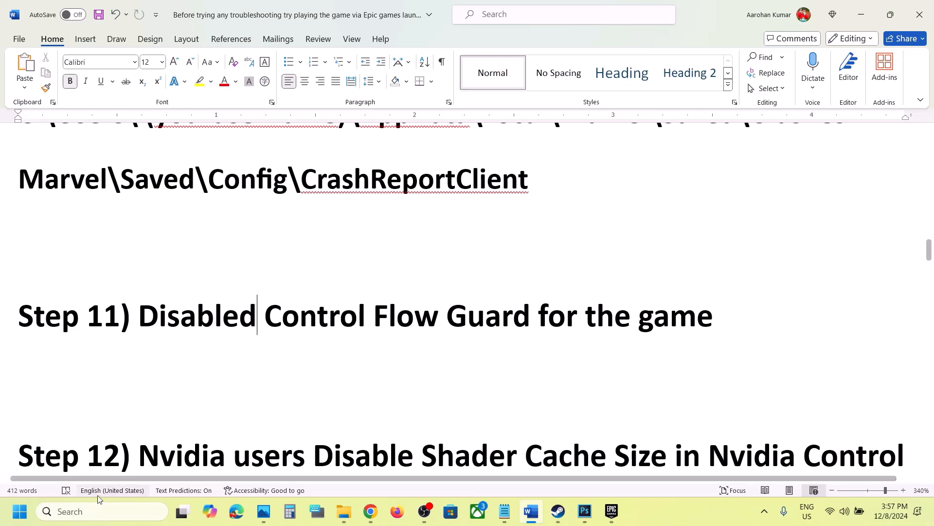
Search Windows for "exploit protection" and open the Exploit protection system settings.
click(91, 508)
text(e)
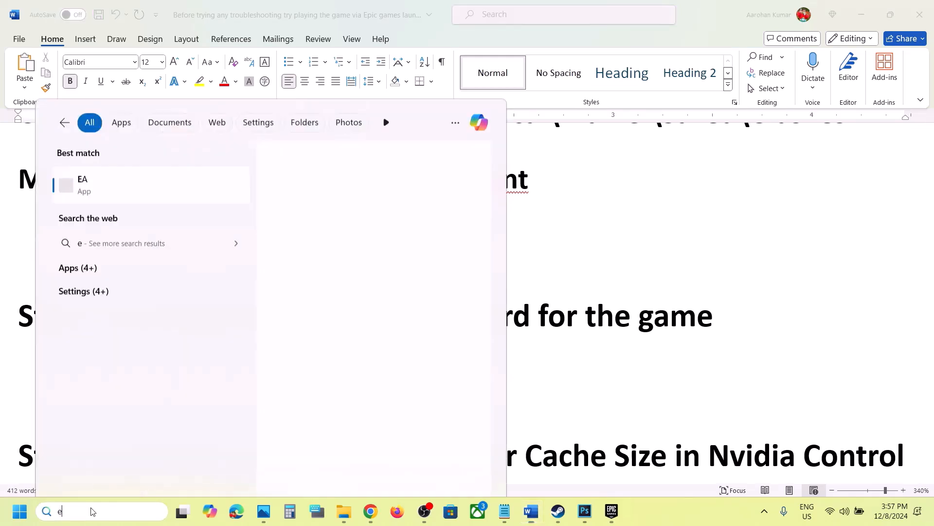
text(xploit)
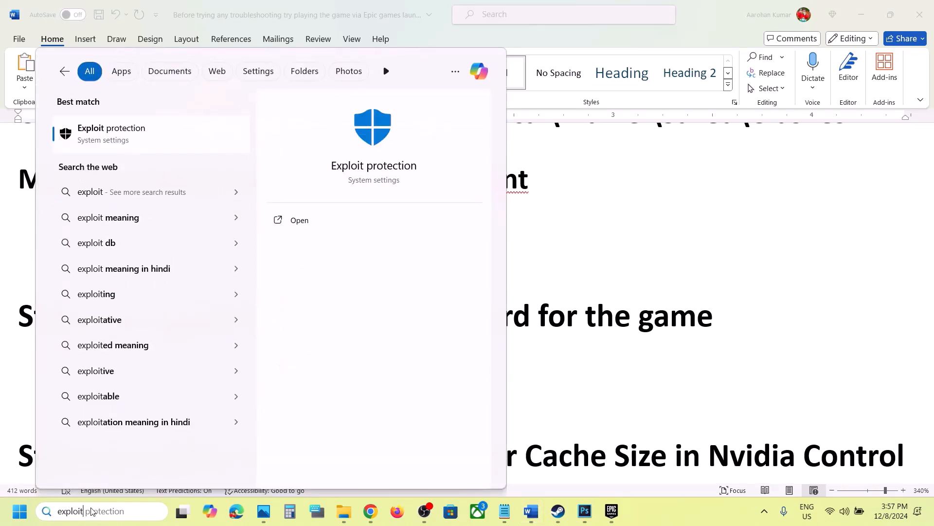
click(125, 509)
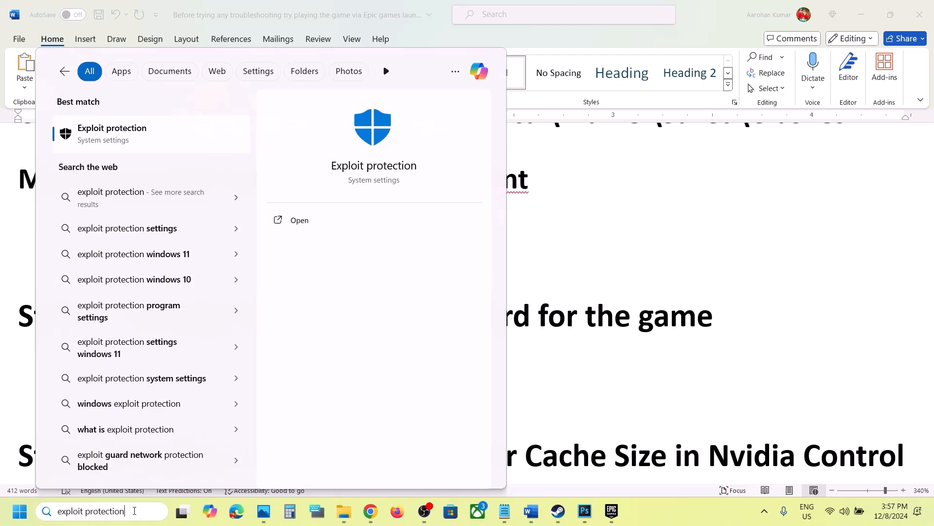
drag(134, 510, 47, 514)
click(125, 131)
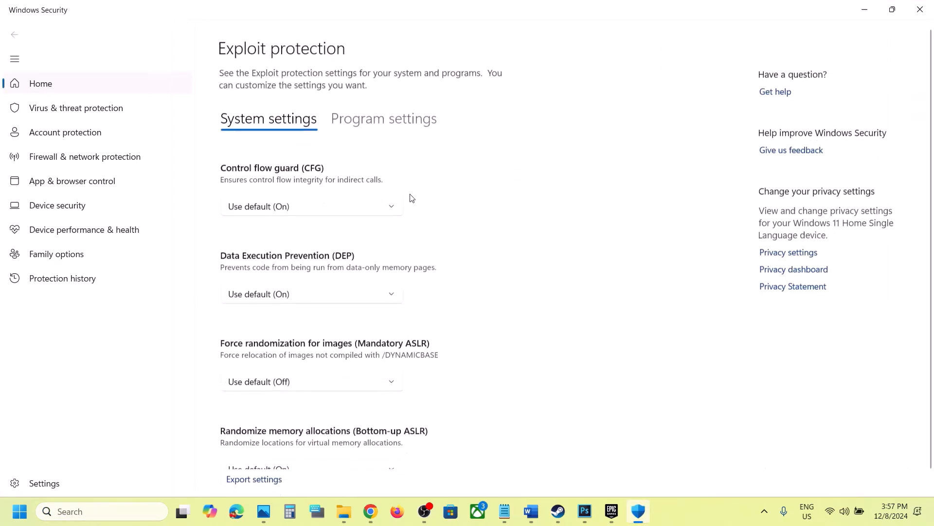
Add the Marvel application from Steam's MarvelRivals\MarvelGame folder to the Exploit protection program settings by exact file path.
click(394, 120)
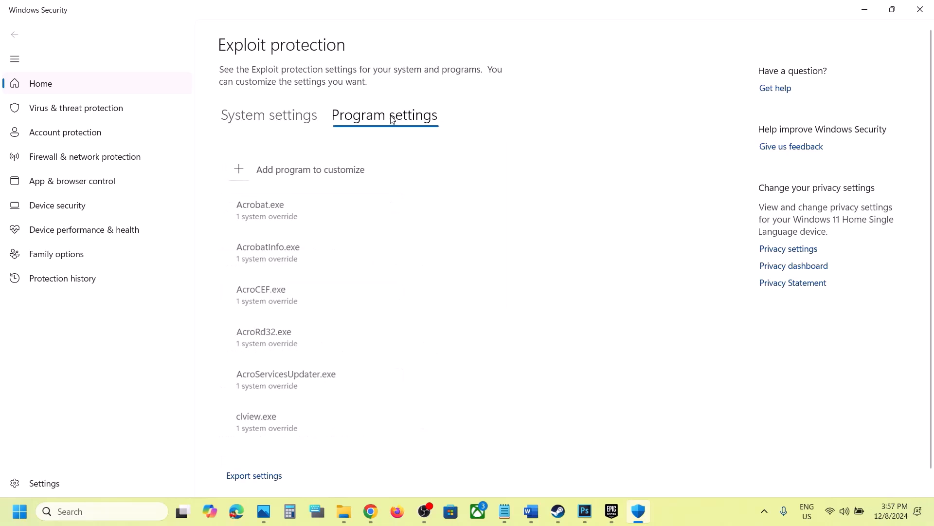
click(234, 172)
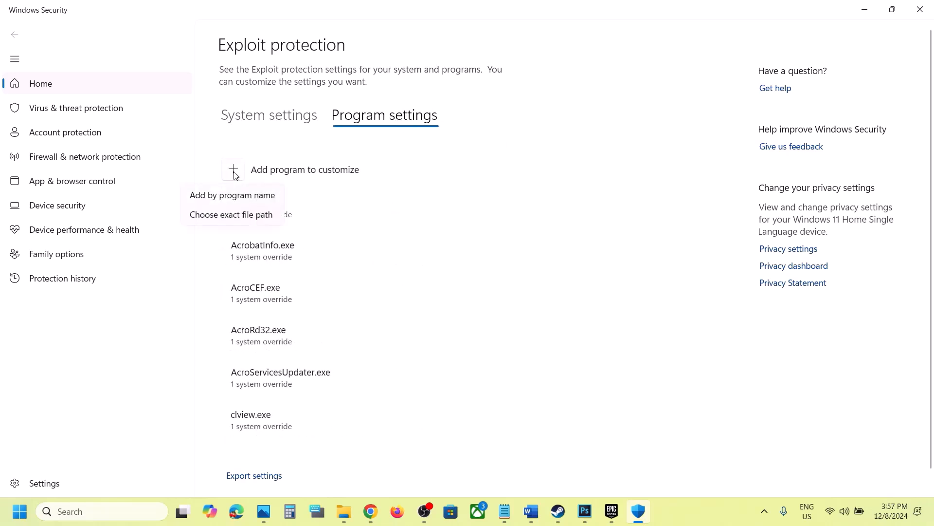
click(226, 215)
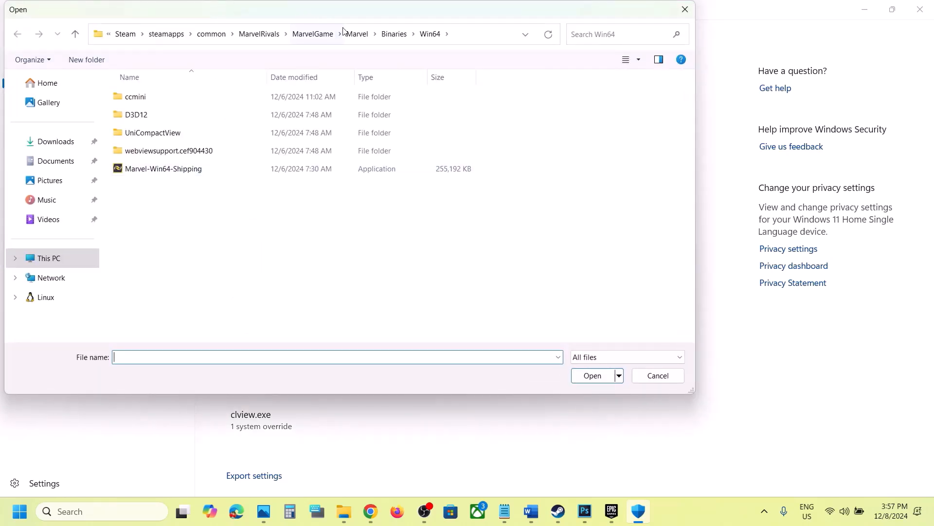
click(357, 34)
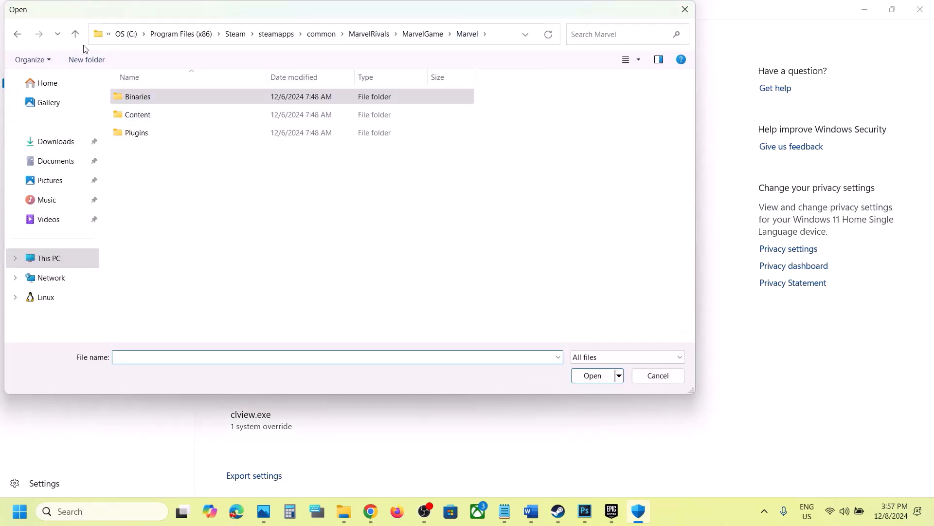
click(75, 33)
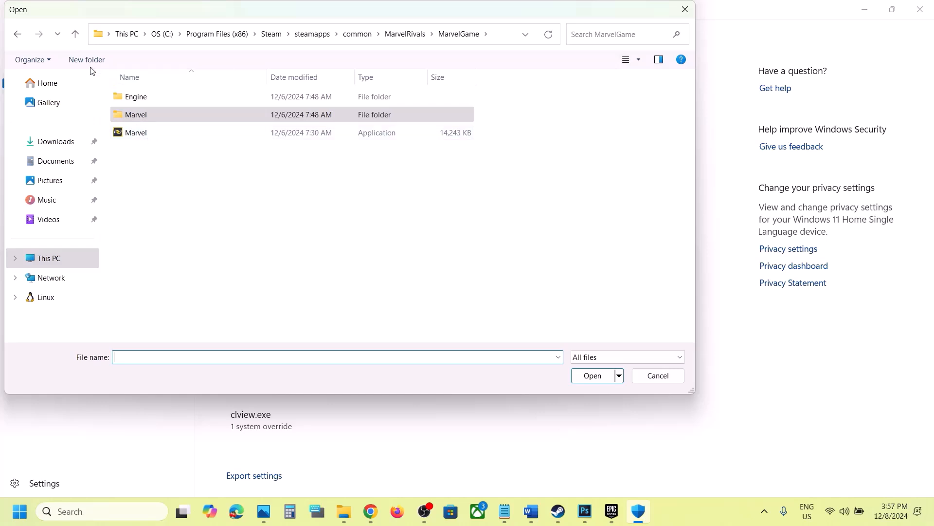
click(75, 33)
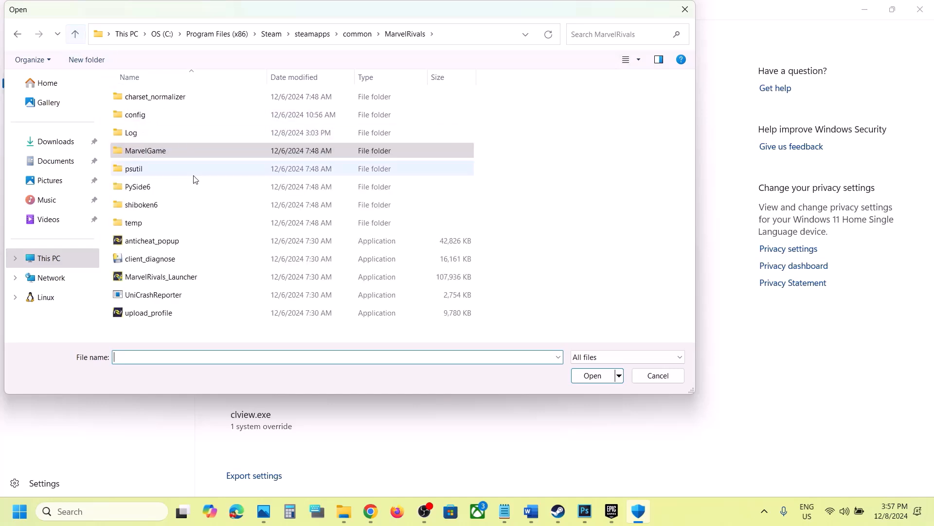
click(75, 34)
double_click(174, 155)
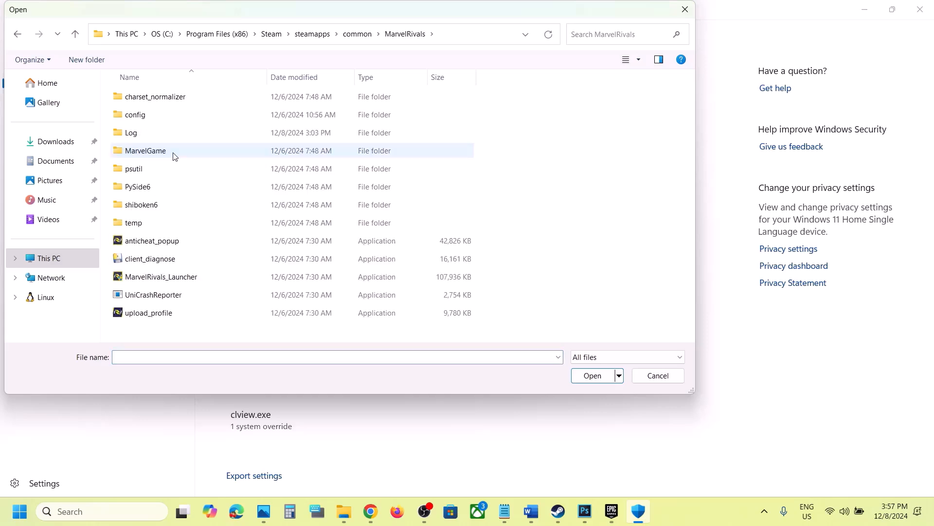
click(159, 153)
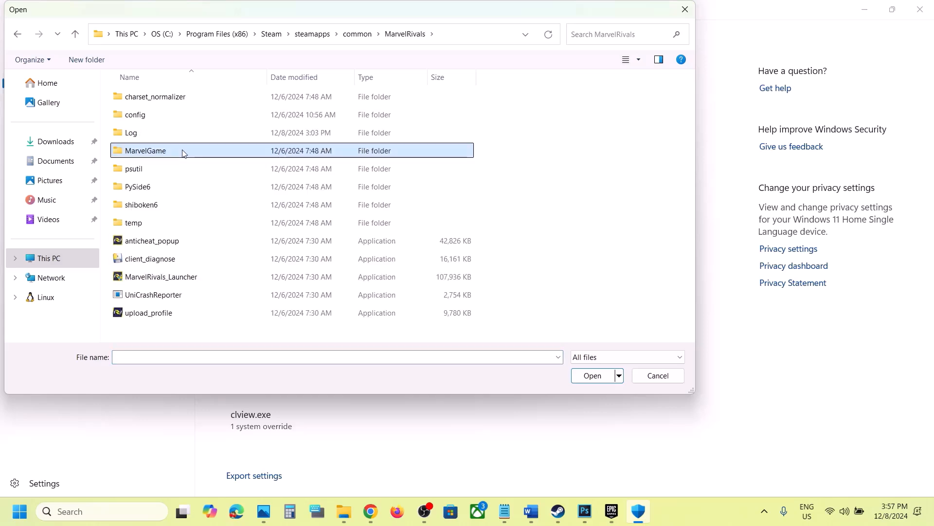
double_click(181, 152)
click(147, 138)
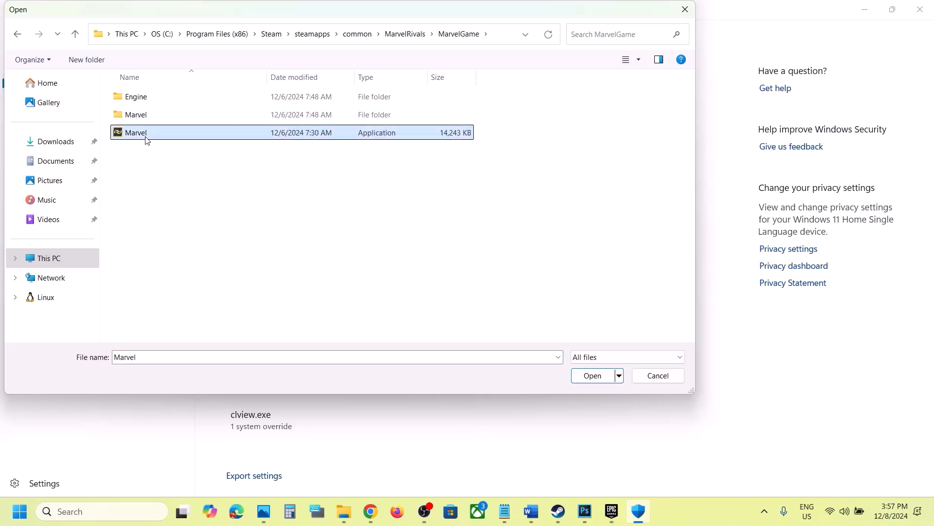
click(591, 377)
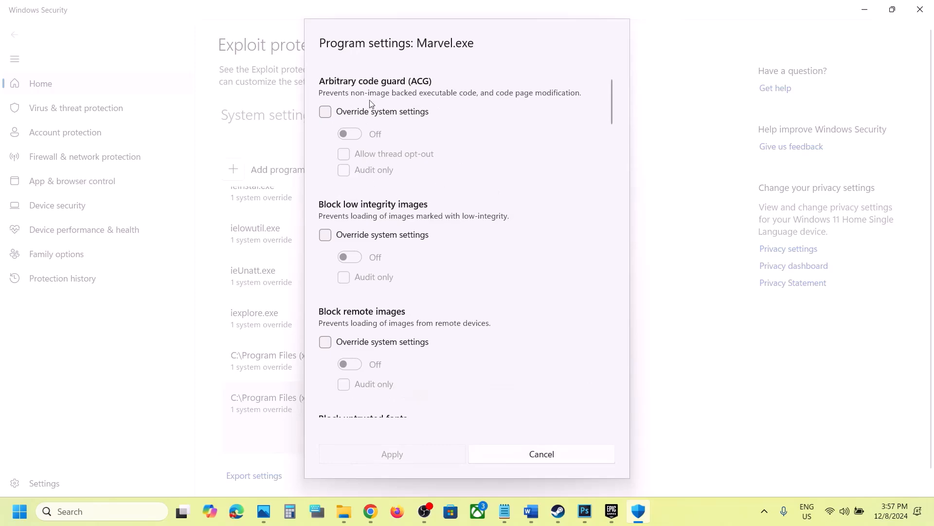
Override the system setting for Control flow guard (CFG) in the Marvel.exe program settings, turn it on, and apply the change.
scroll(443, 233, down, 5)
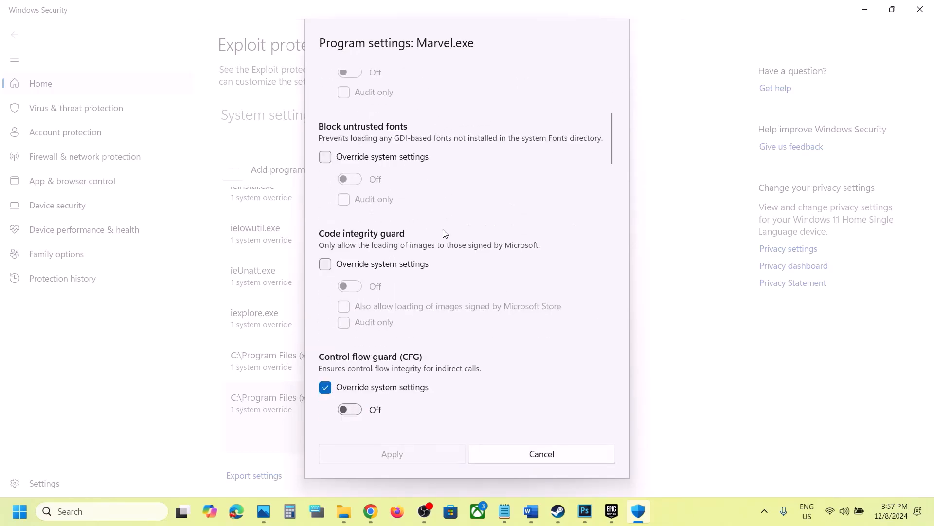
scroll(443, 233, down, 3)
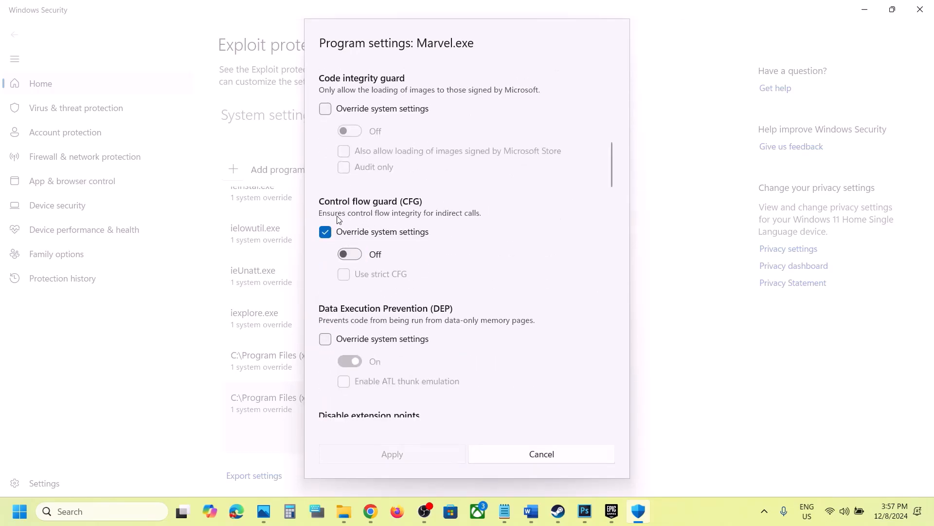
click(325, 232)
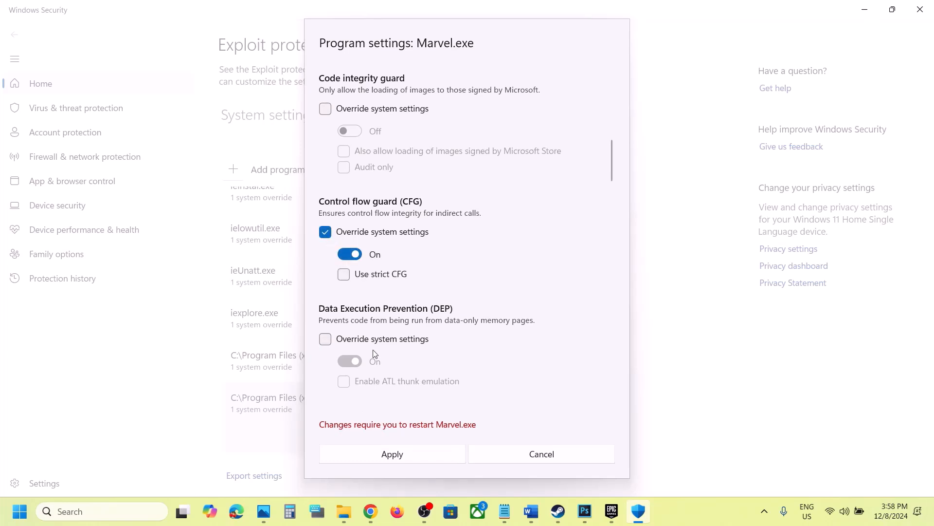
click(384, 454)
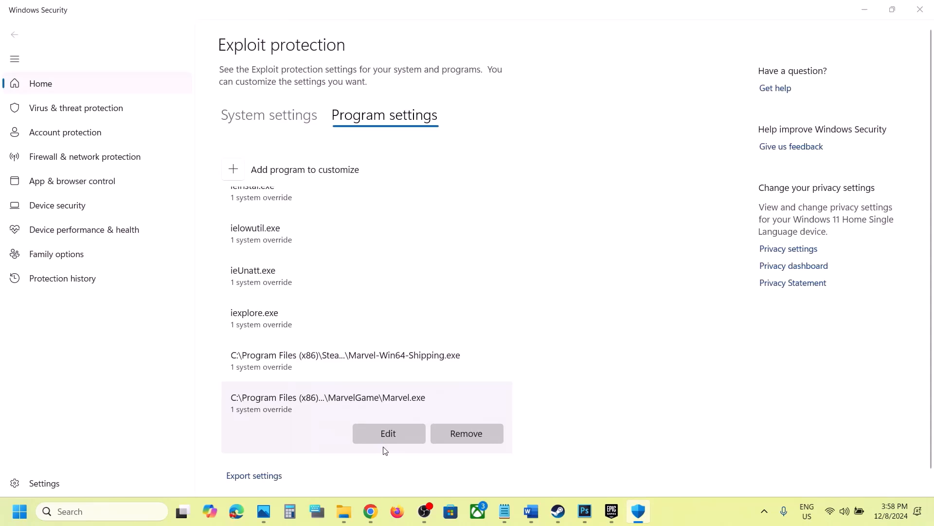
Choose the Marvel application by exact file path again and clear the system settings override for its Control flow guard (CFG).
click(240, 176)
click(237, 215)
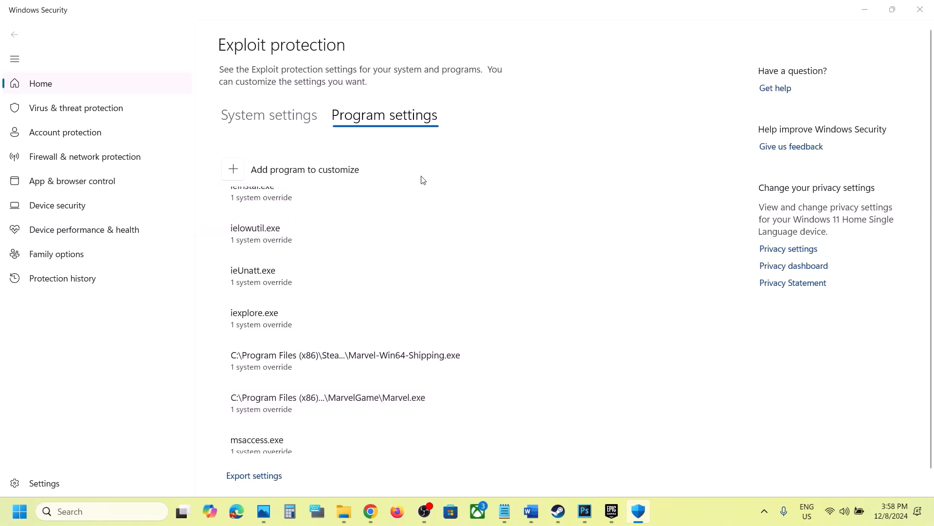
double_click(140, 136)
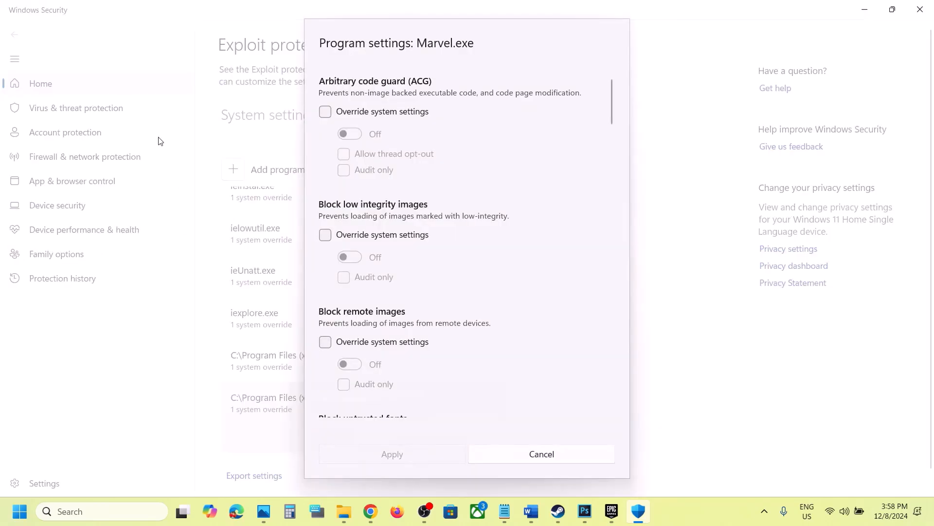
scroll(445, 268, down, 8)
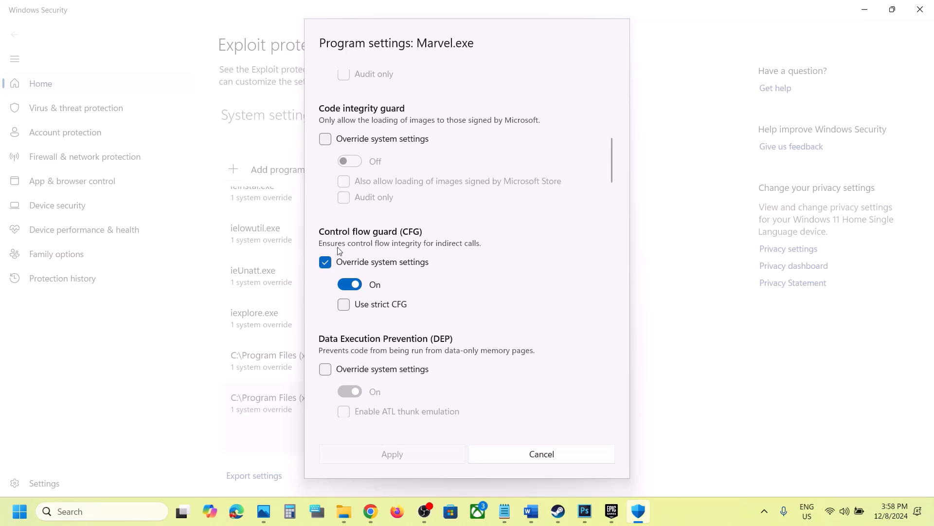
click(326, 262)
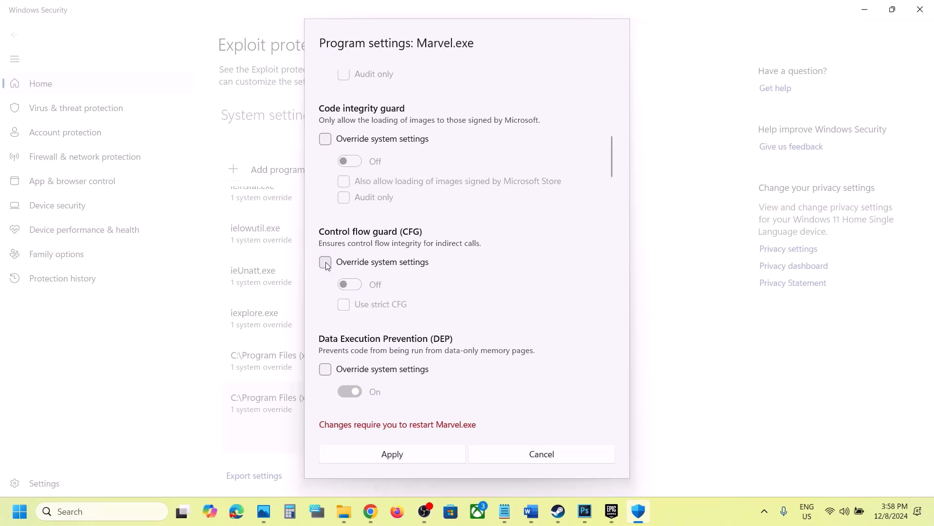
Override the system settings for Control flow guard (CFG) on Marvel.exe, leave it off, and apply the change.
click(326, 263)
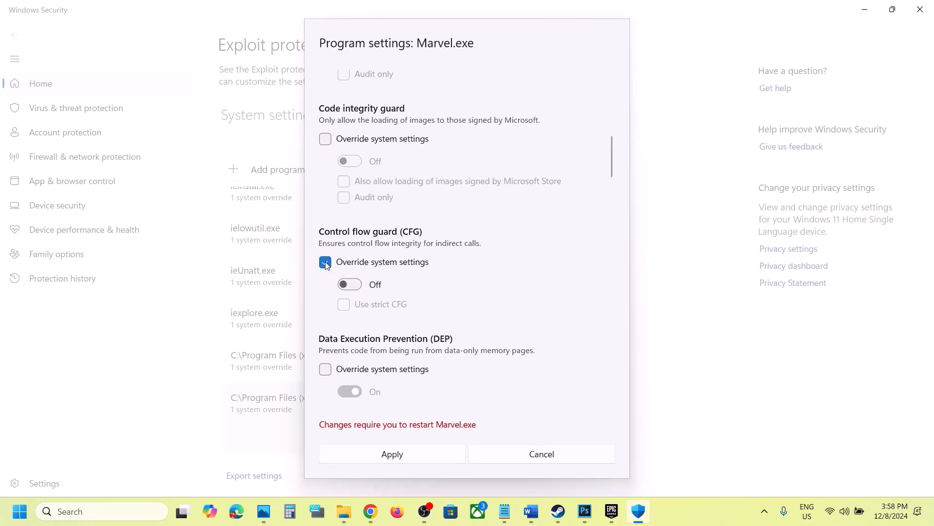
click(359, 288)
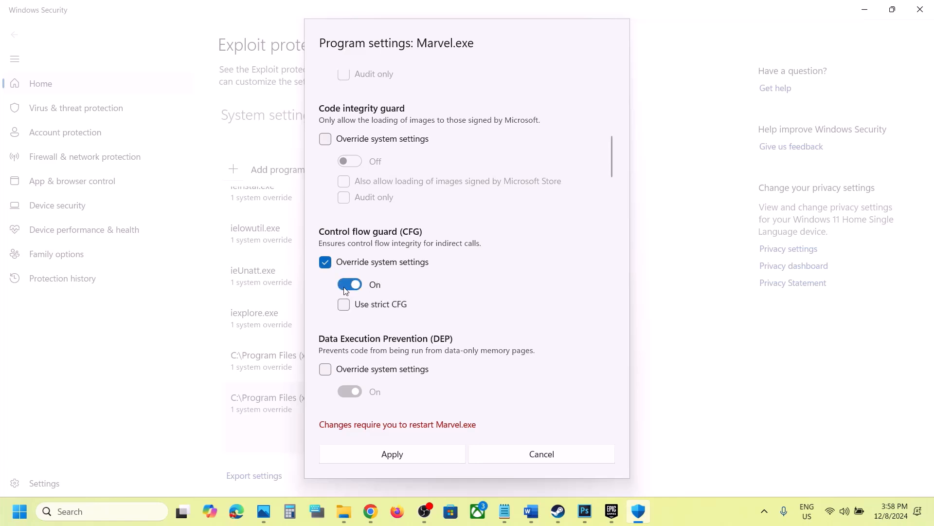
click(348, 287)
click(400, 453)
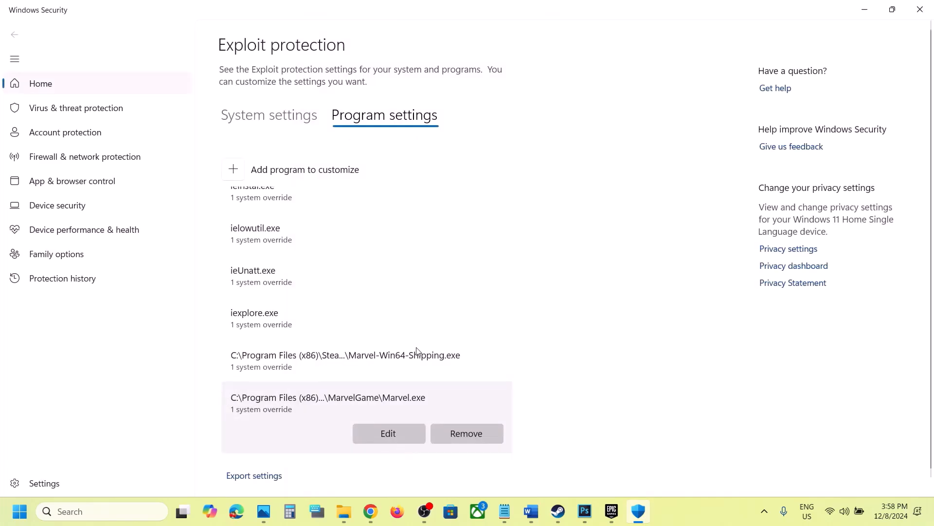
Add Marvel-Win64-Shipping.exe from the MarvelGame\Marvel\Binaries\Win64 folder as a program to customize.
click(238, 173)
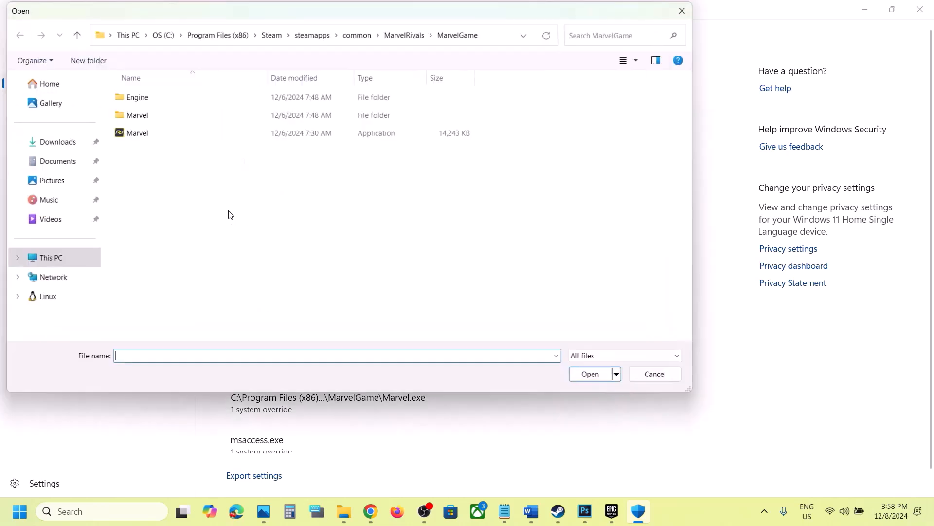
click(144, 117)
double_click(144, 117)
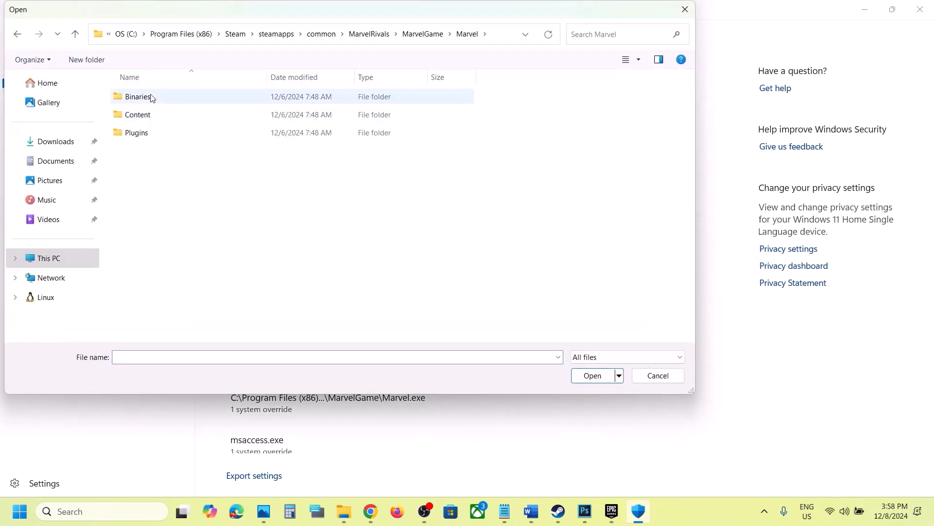
double_click(151, 96)
double_click(147, 99)
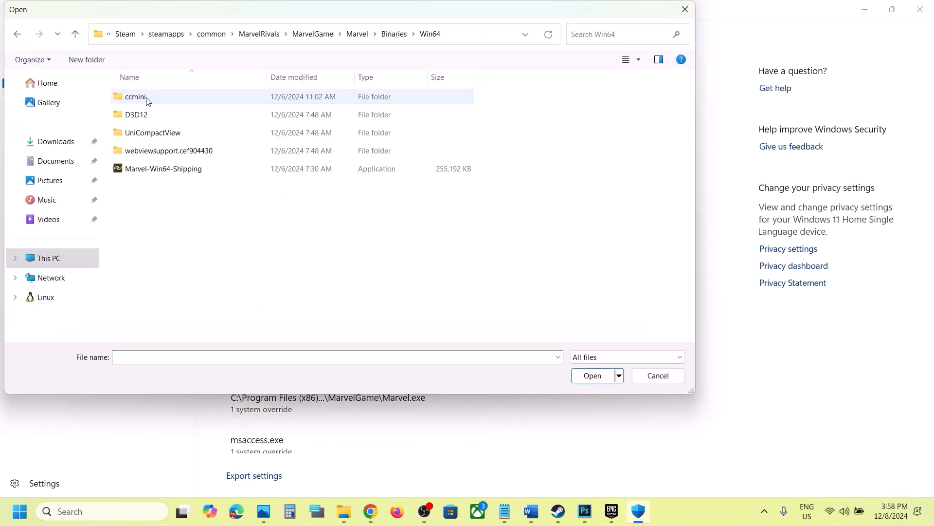
click(168, 178)
click(589, 377)
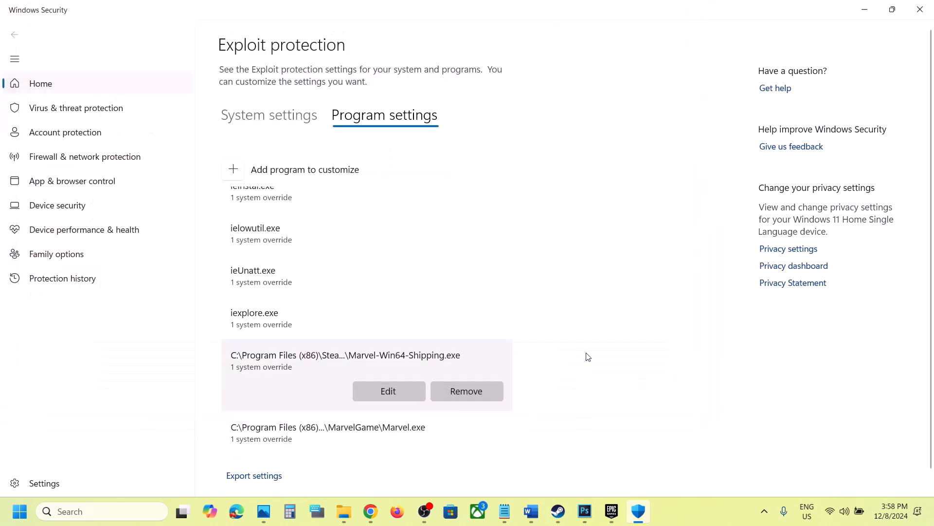
Apply the Control flow guard override set to off for Marvel-Win64-Shipping.exe and close Windows Security.
scroll(417, 277, down, 10)
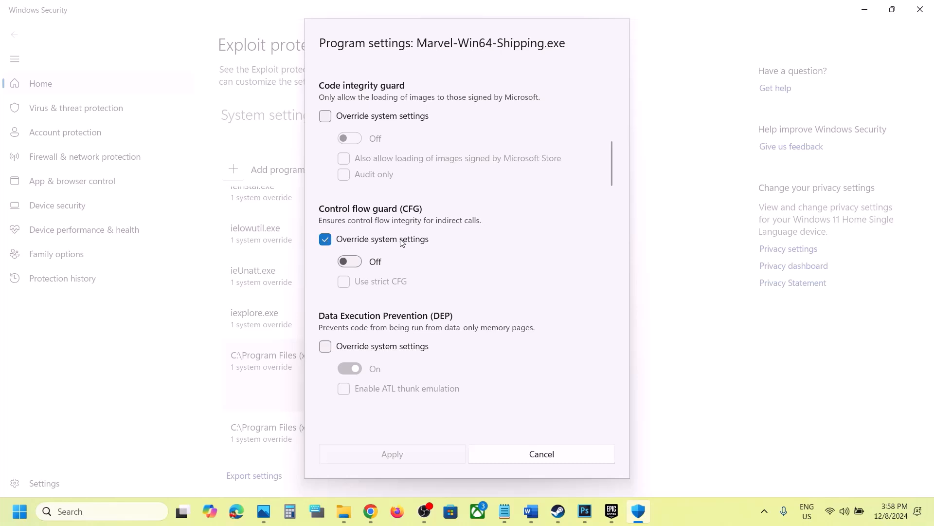
click(357, 263)
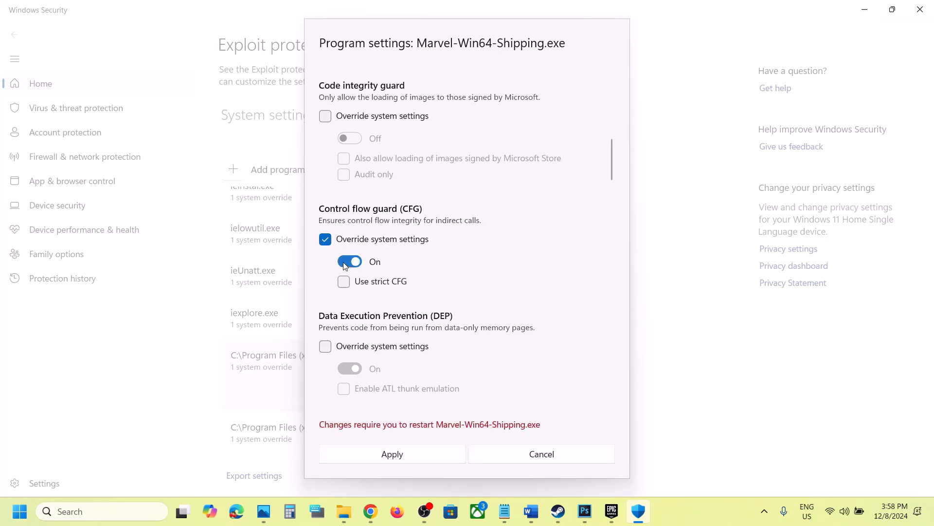
click(344, 263)
click(392, 454)
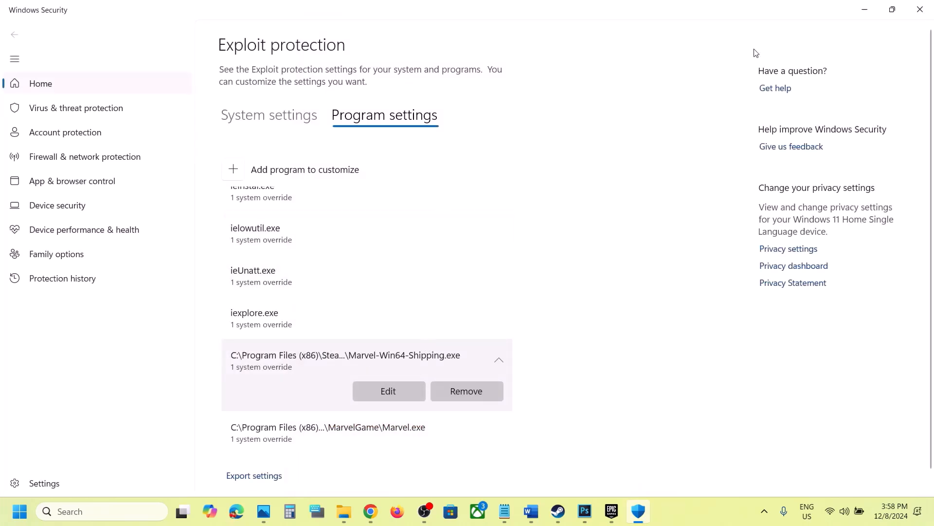
click(913, 10)
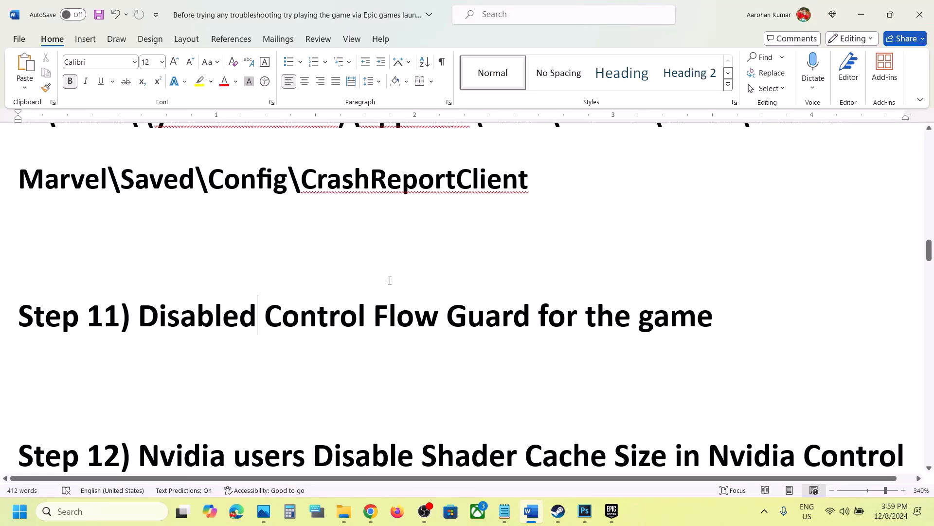
Read step 12 in the Word troubleshooting document, about the Nvidia shader cache size.
scroll(333, 319, down, 4)
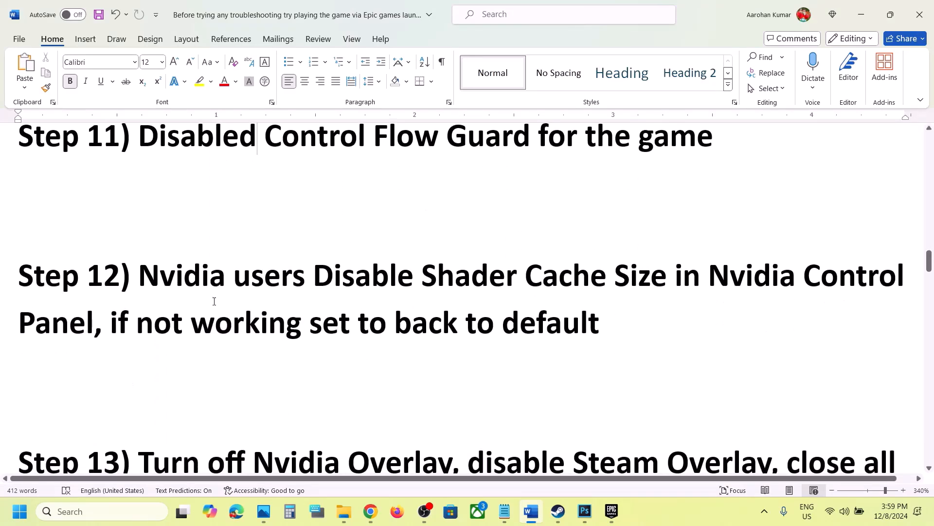
scroll(176, 292, up, 2)
drag(139, 353, 593, 353)
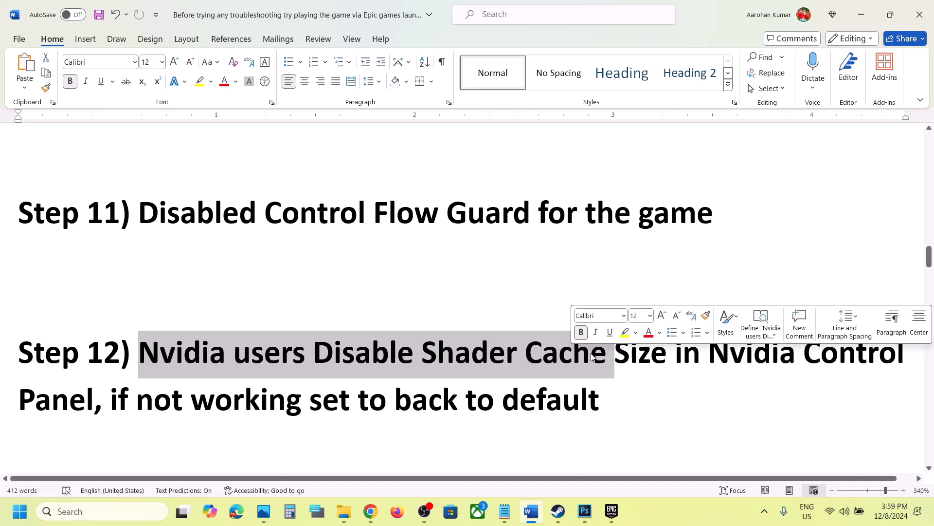
click(490, 354)
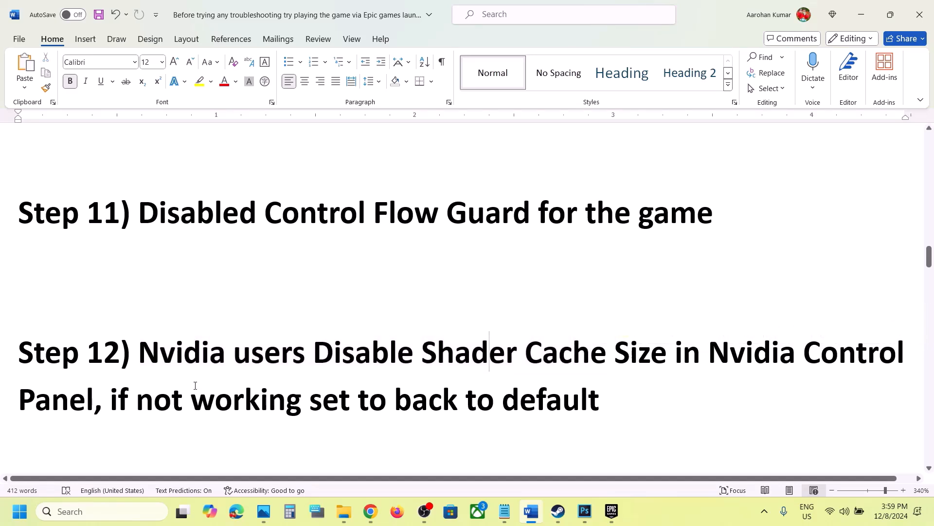
Show the desktop and open NVIDIA Control Panel from there.
click(682, 512)
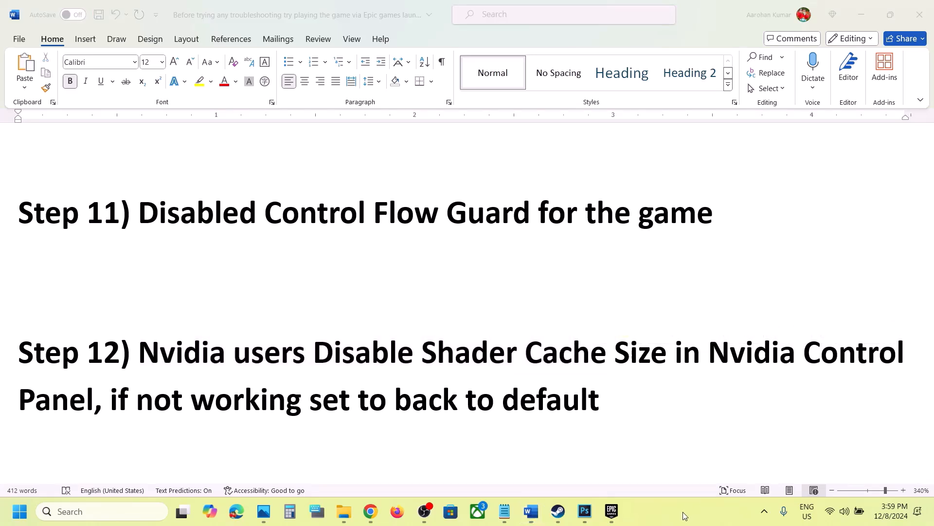
key(super+d)
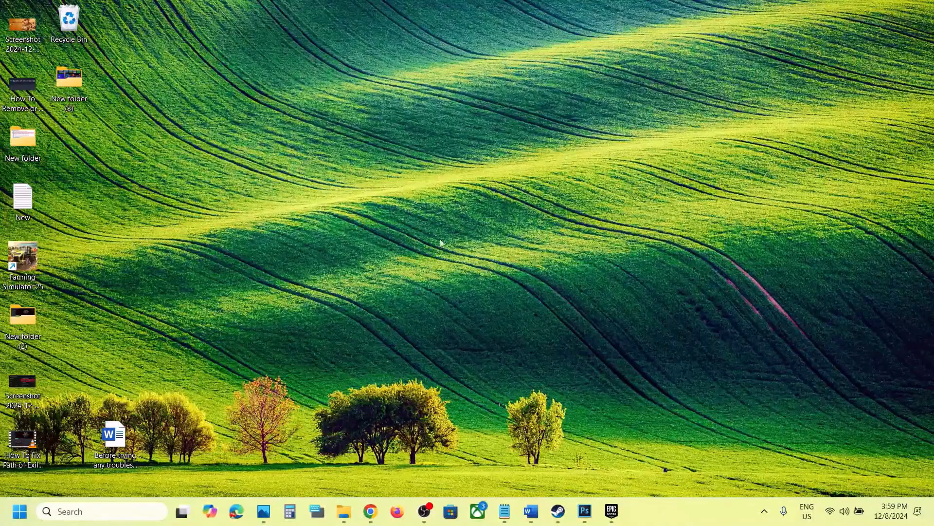
right_click(480, 224)
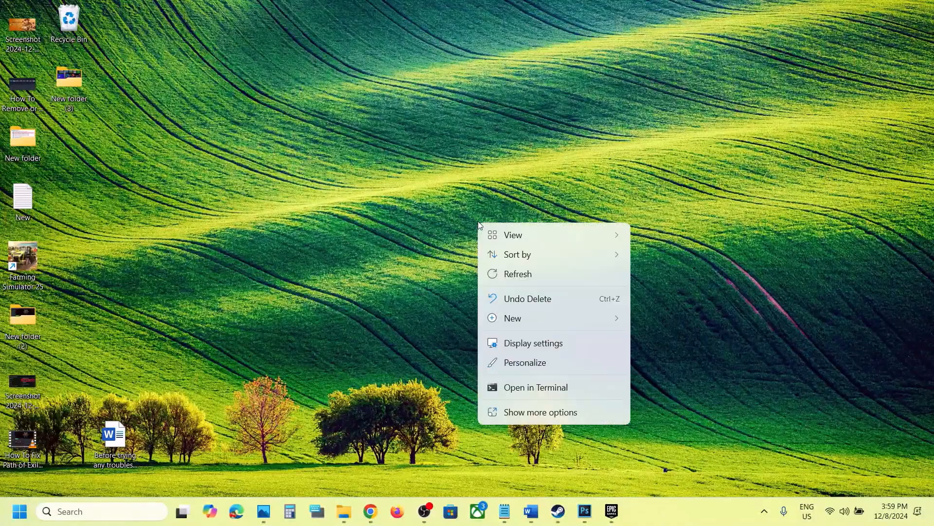
click(533, 411)
click(538, 322)
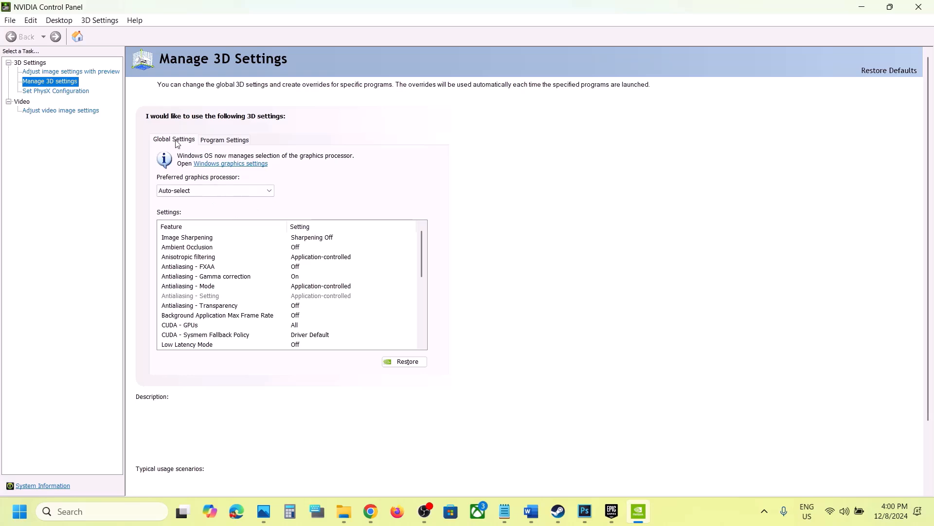
Set Shader Cache Size to Disabled in the global 3D settings and apply the change.
click(250, 320)
scroll(251, 311, down, 1)
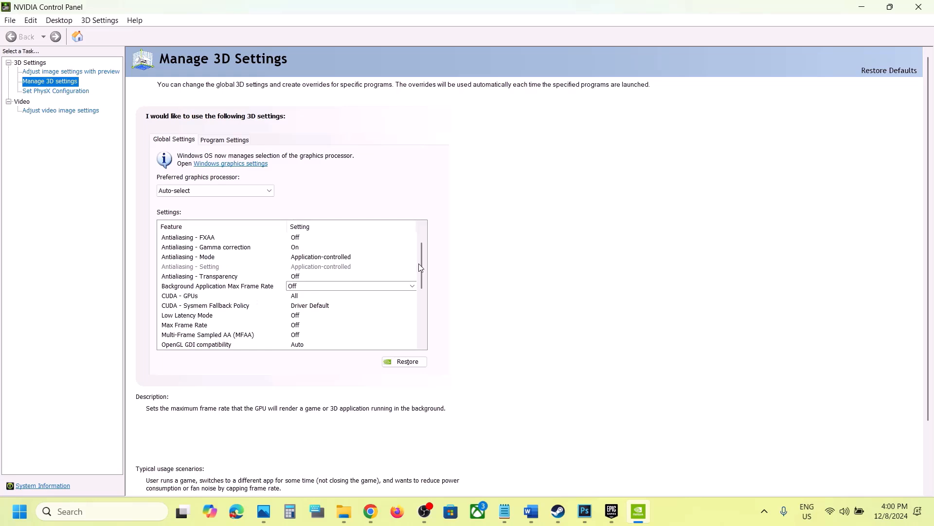
scroll(422, 263, down, 5)
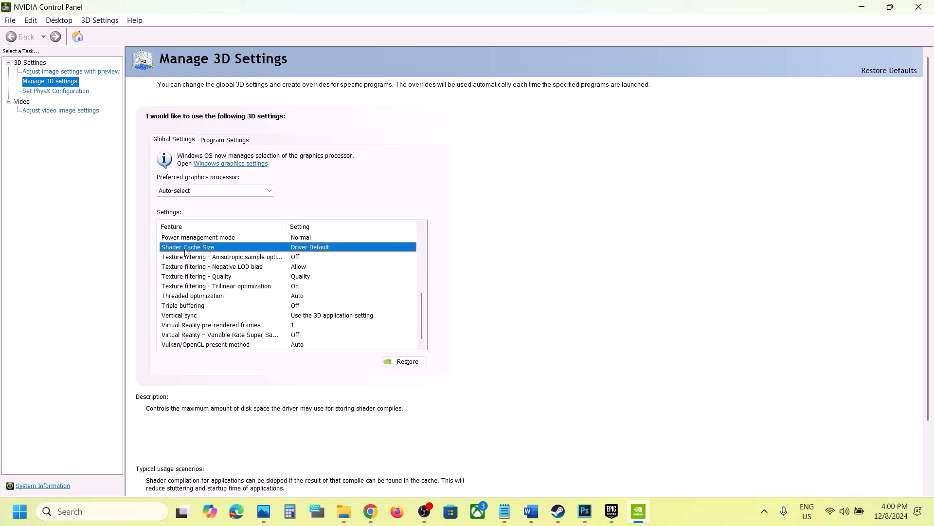
click(334, 247)
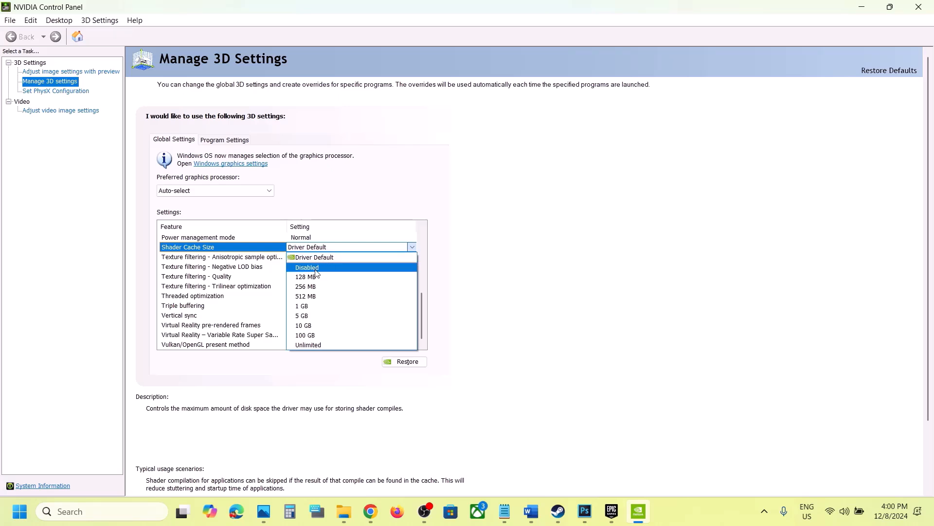
click(316, 267)
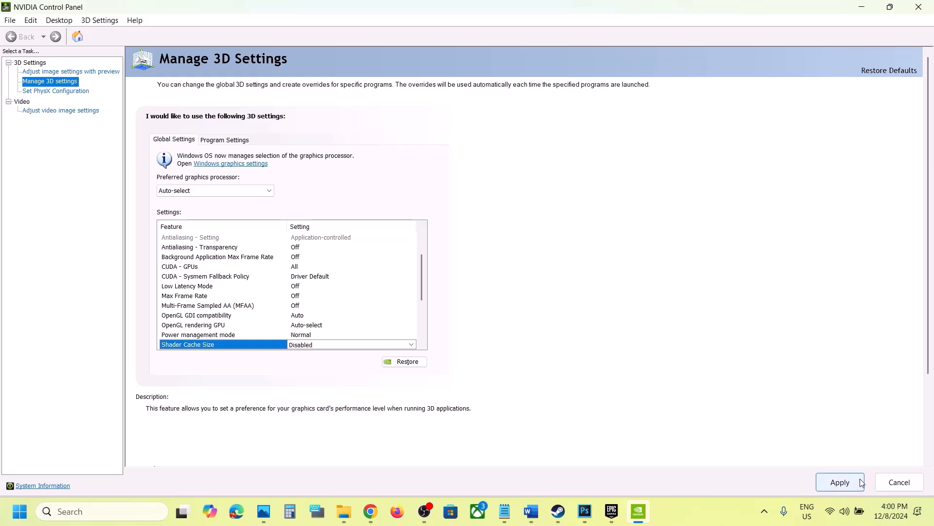
click(837, 485)
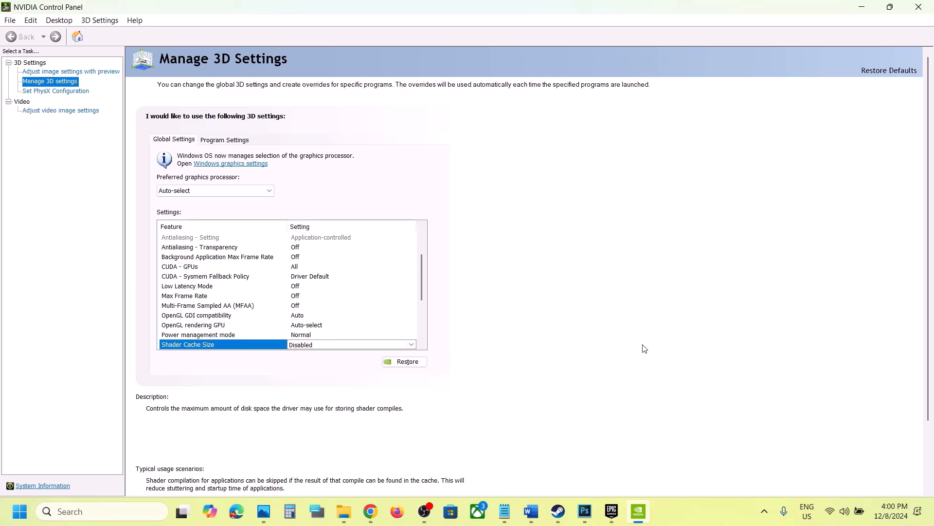
Switch back to the Word document and highlight "Turn off Nvidia Overlay," in step 13.
click(531, 512)
drag(644, 393, 172, 355)
scroll(171, 363, down, 2)
scroll(171, 364, down, 3)
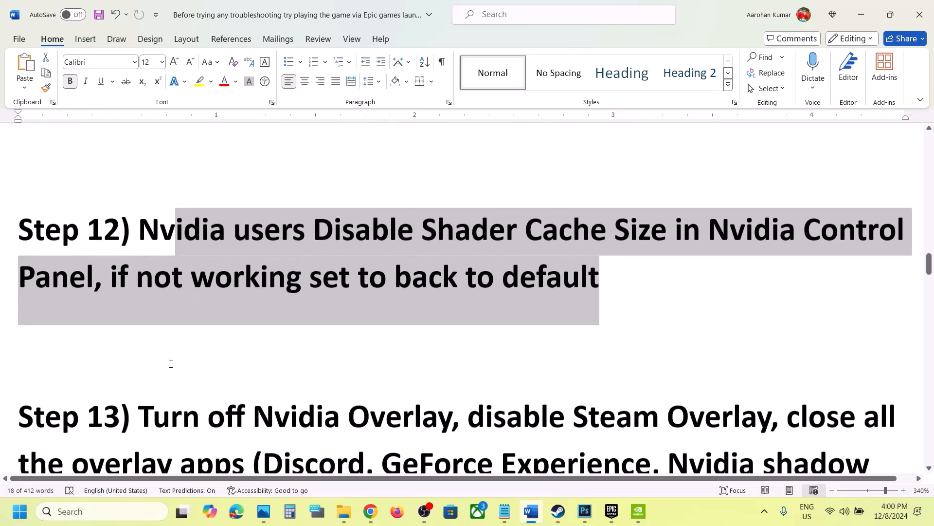
scroll(171, 364, up, 1)
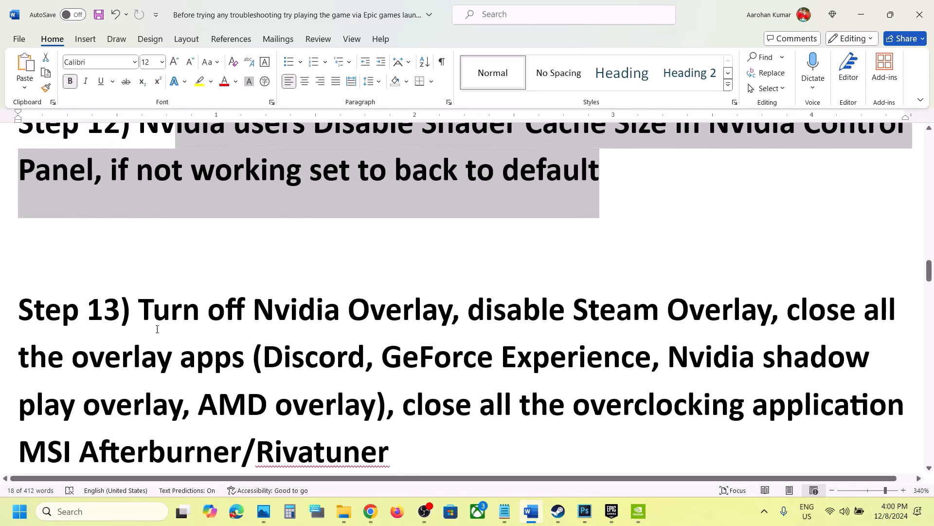
drag(149, 316, 463, 316)
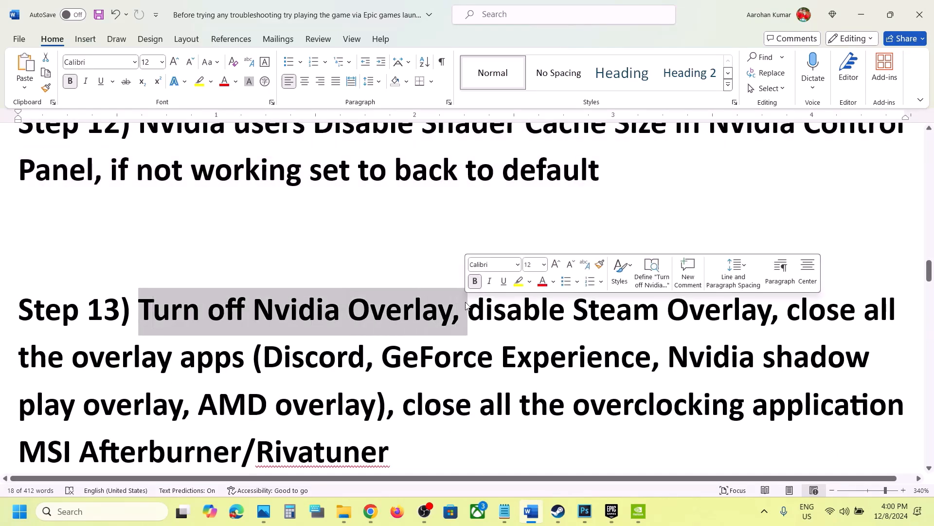
Open the NVIDIA app, turn off the NVIDIA overlay in its settings, and close the app.
click(110, 511)
text(nvi)
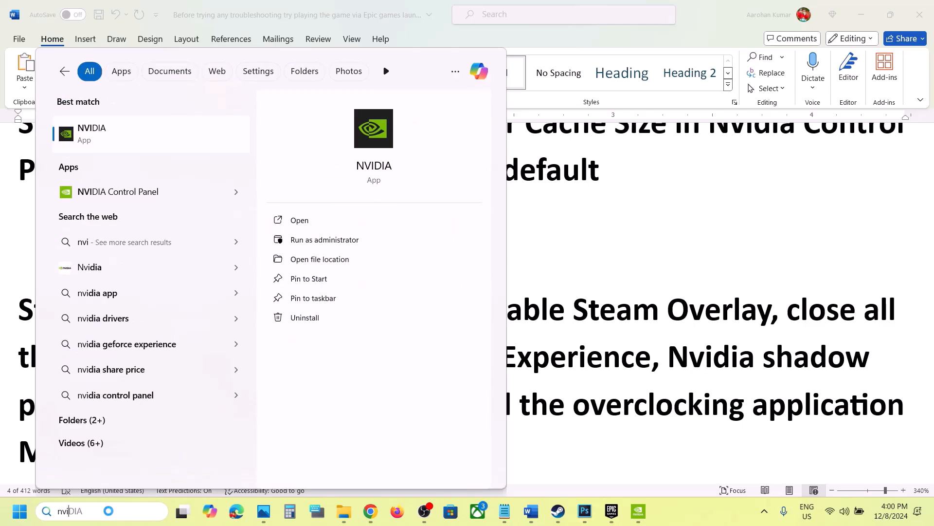
key(Return)
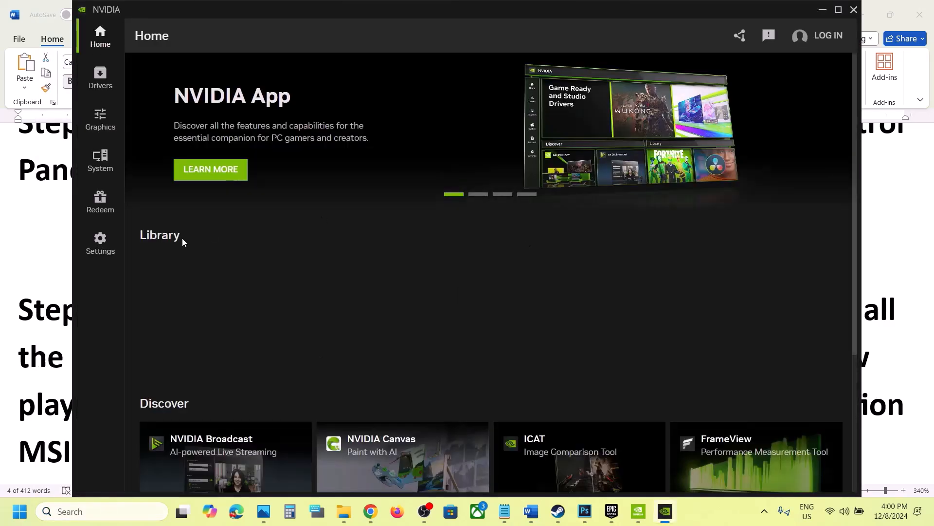
click(113, 242)
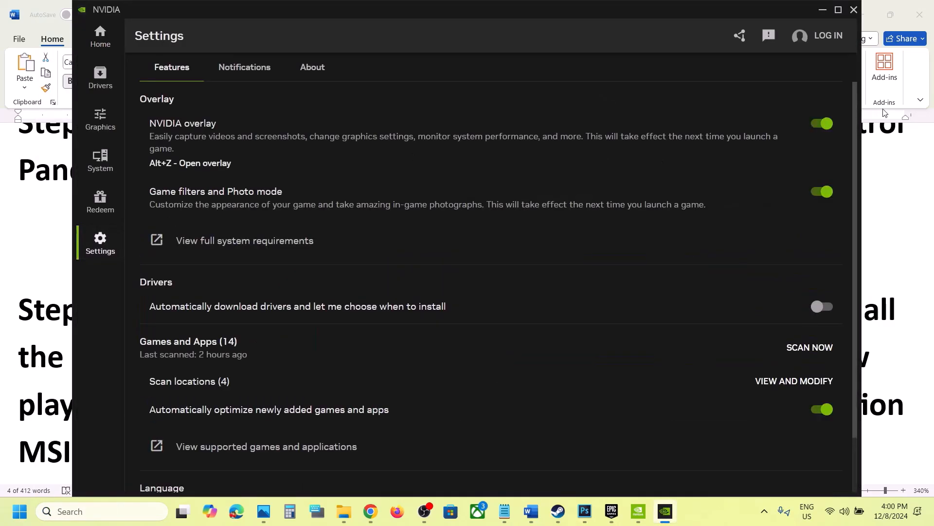
click(825, 124)
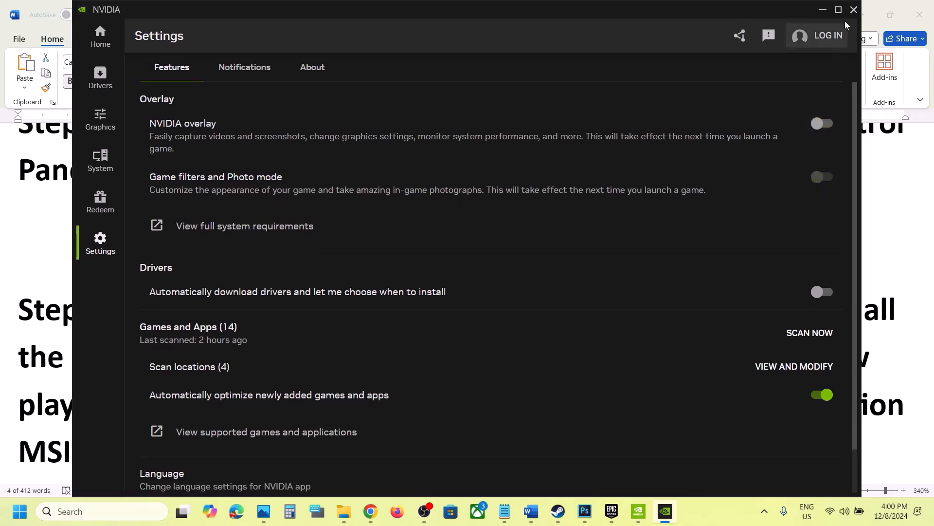
click(854, 9)
Switch to Steam and disable the in-game Steam Overlay in the properties of Marvel Rivals.
scroll(462, 285, down, 1)
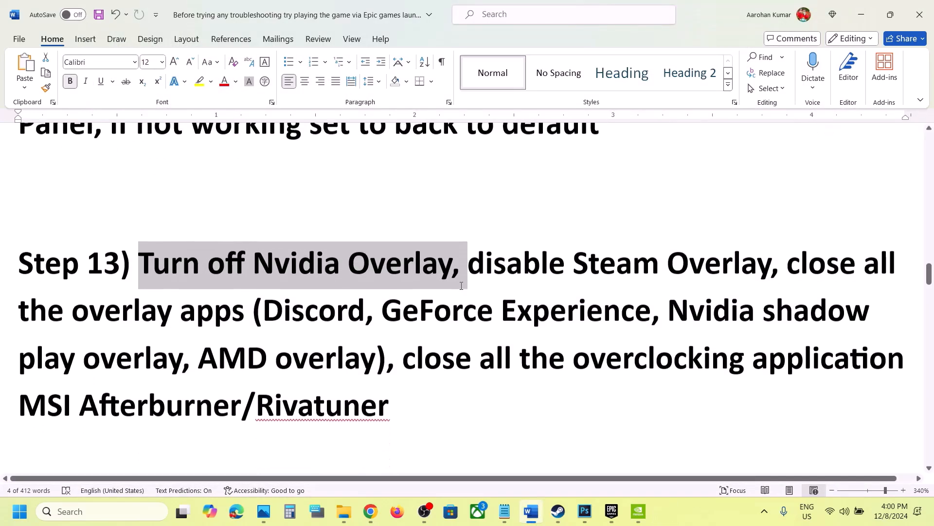
drag(469, 258, 770, 259)
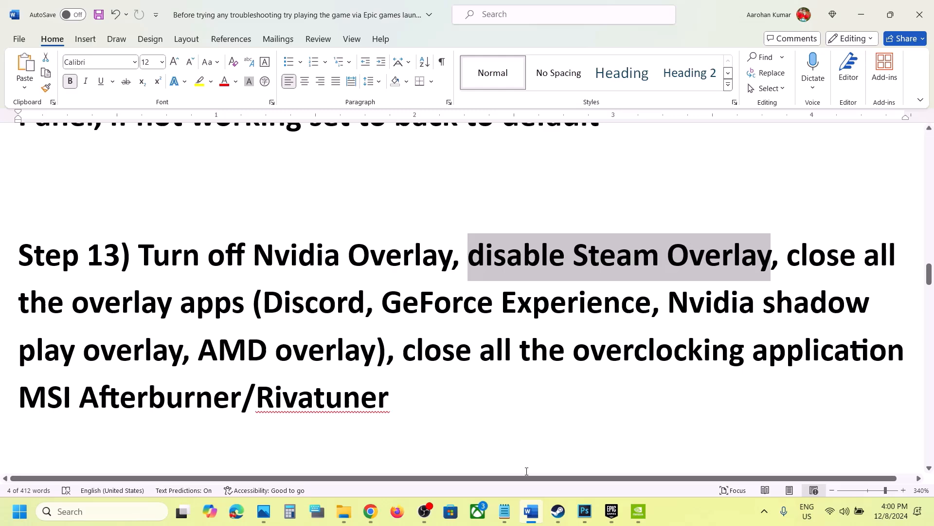
click(555, 515)
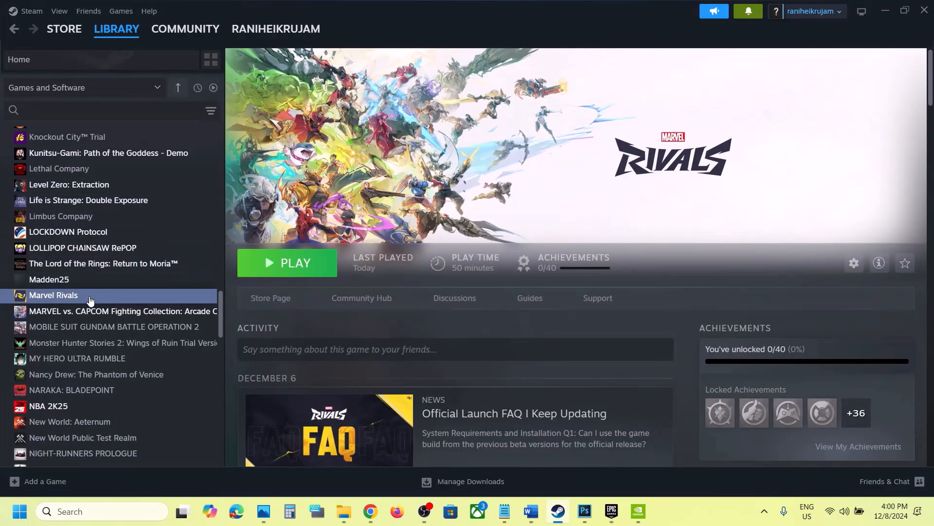
right_click(90, 299)
click(123, 389)
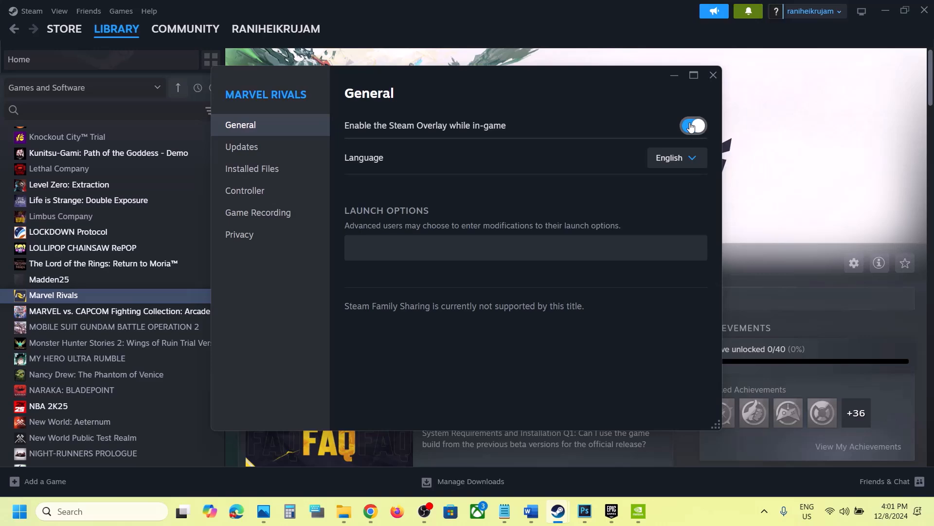
click(691, 126)
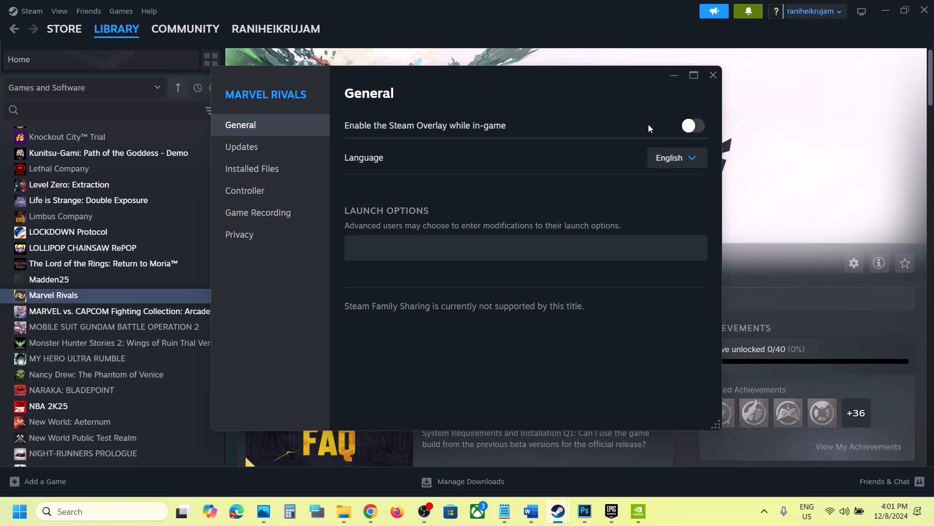
Close the game's properties, switch back to the Word document and highlight the overlay apps to close, such as Discord, in step 13.
click(714, 75)
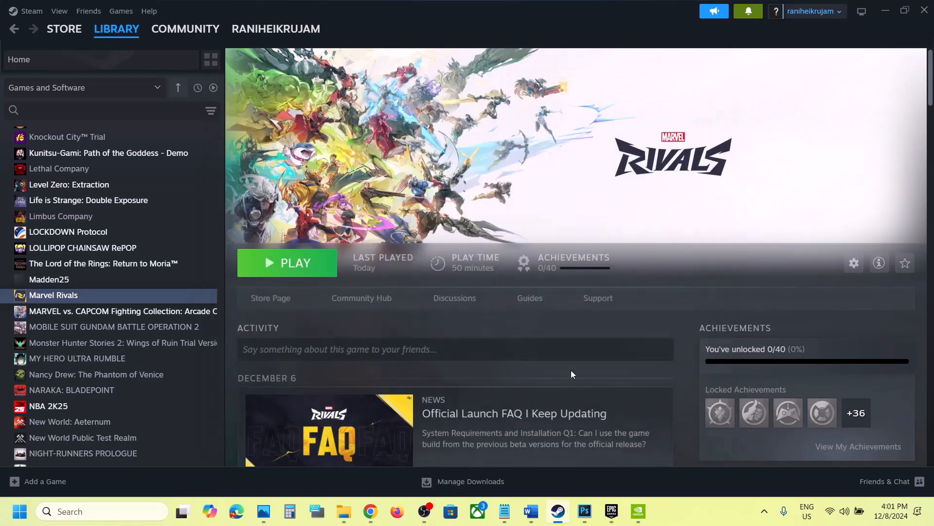
click(532, 511)
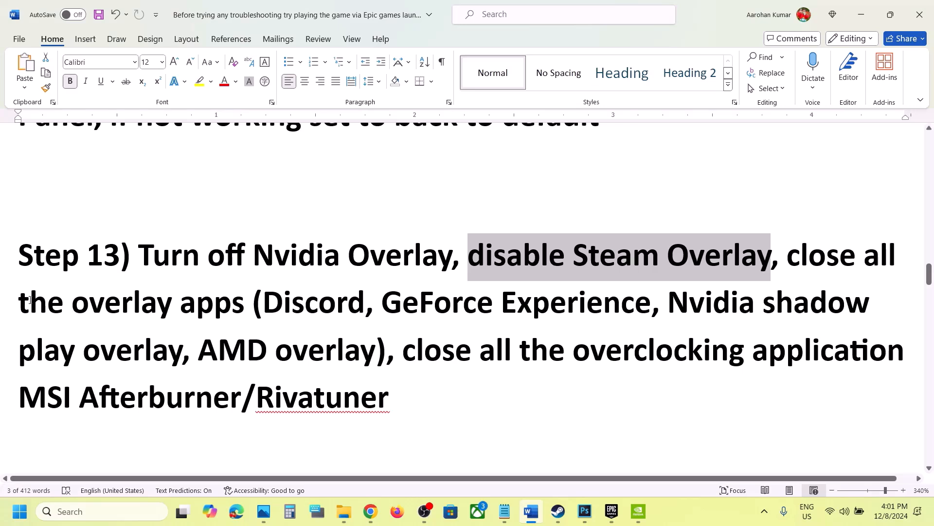
drag(30, 300, 365, 303)
drag(794, 256, 269, 297)
click(375, 302)
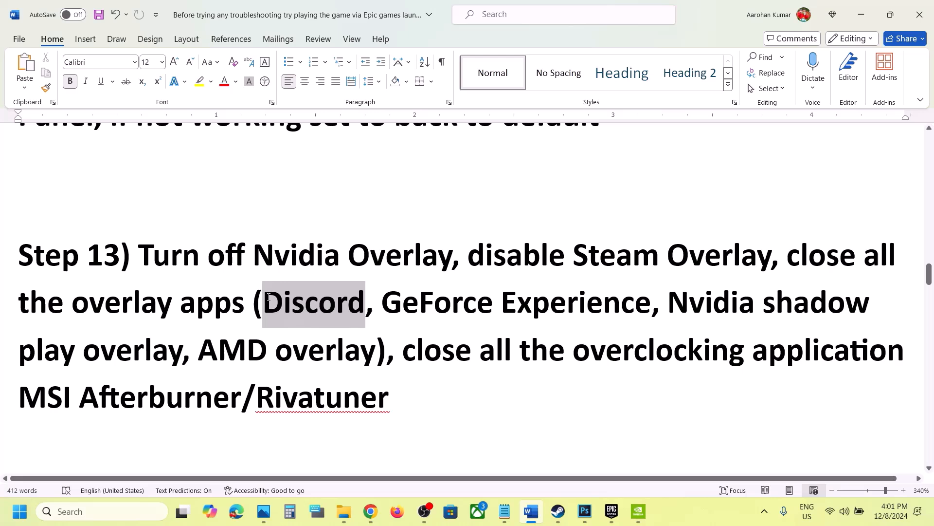
click(270, 299)
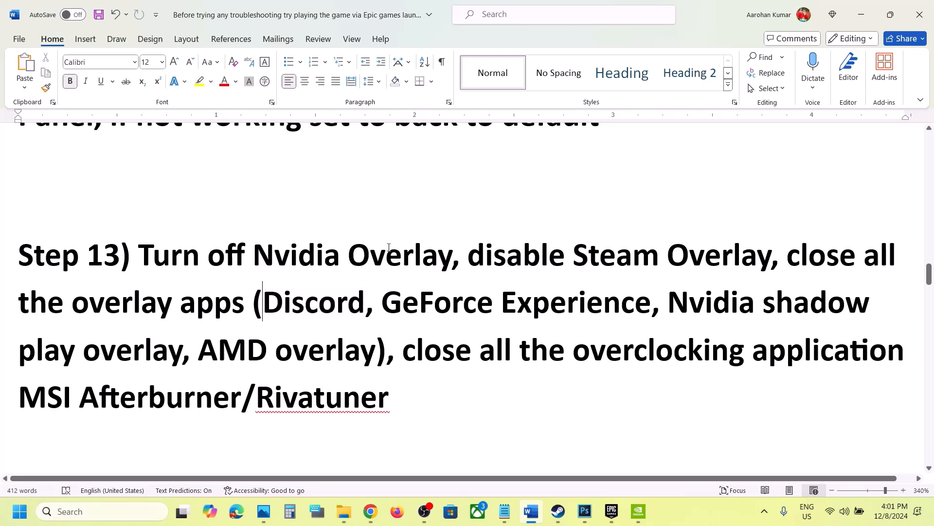
Highlight "close all the overclocking application" in step 13.
drag(788, 253, 400, 398)
click(401, 396)
drag(403, 348, 911, 351)
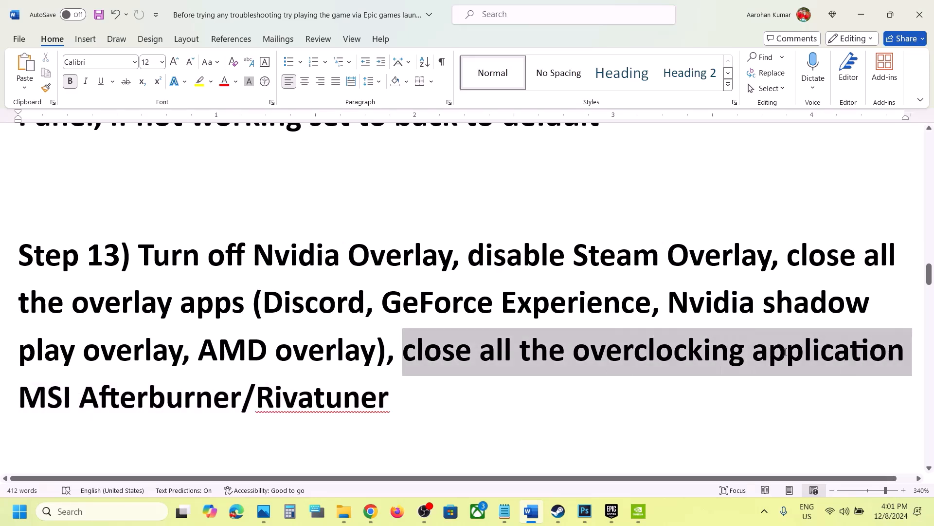
Highlight "Roll back graphics driver" in step 14 of the document.
scroll(371, 352, down, 5)
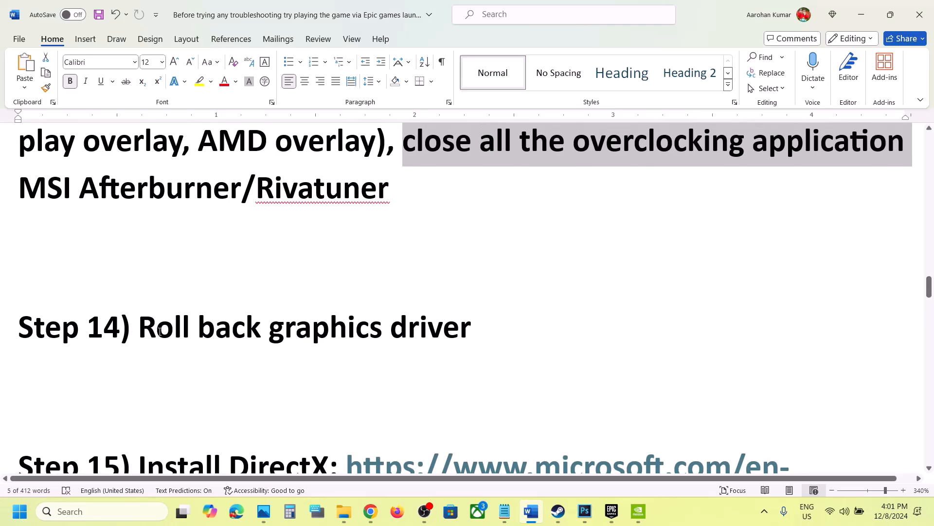
drag(160, 332, 470, 334)
scroll(462, 334, down, 1)
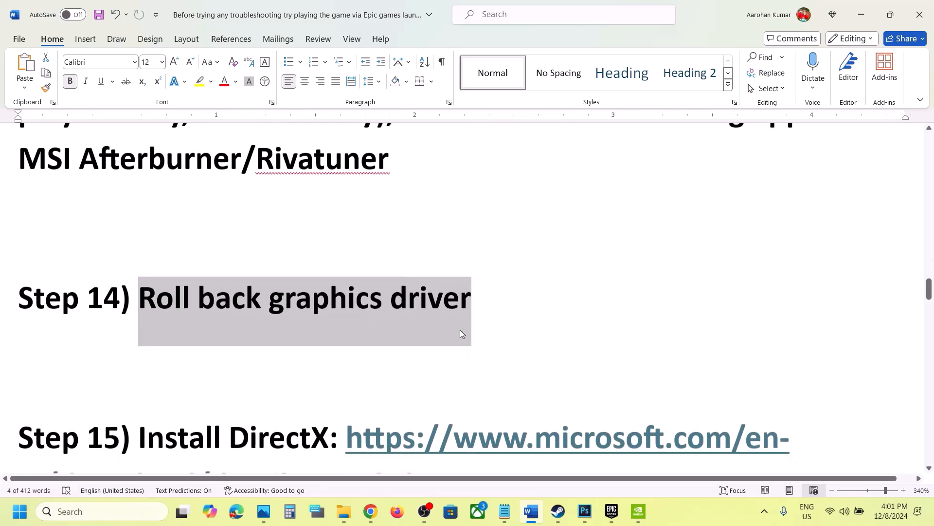
click(504, 295)
triple_click(503, 295)
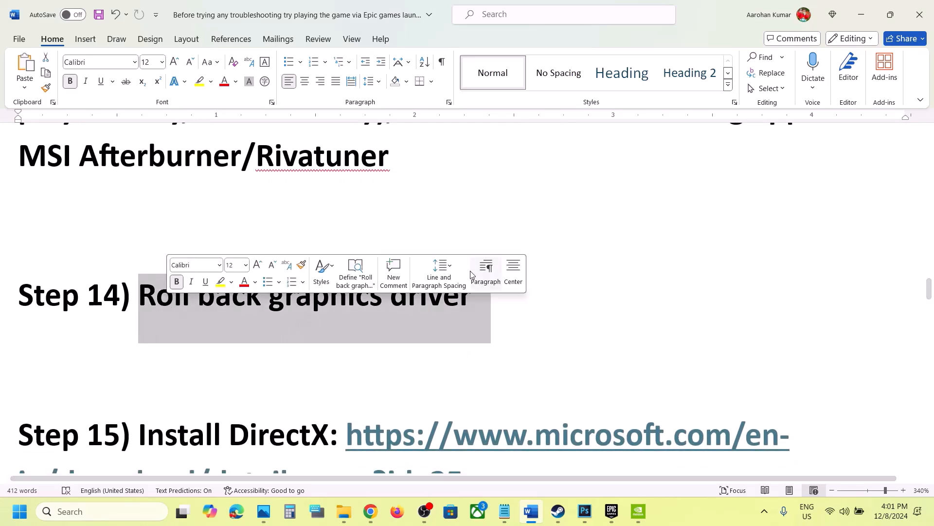
Copy the Nvidia driver download link from step 2 and open it in a new Chrome tab.
scroll(580, 191, up, 20)
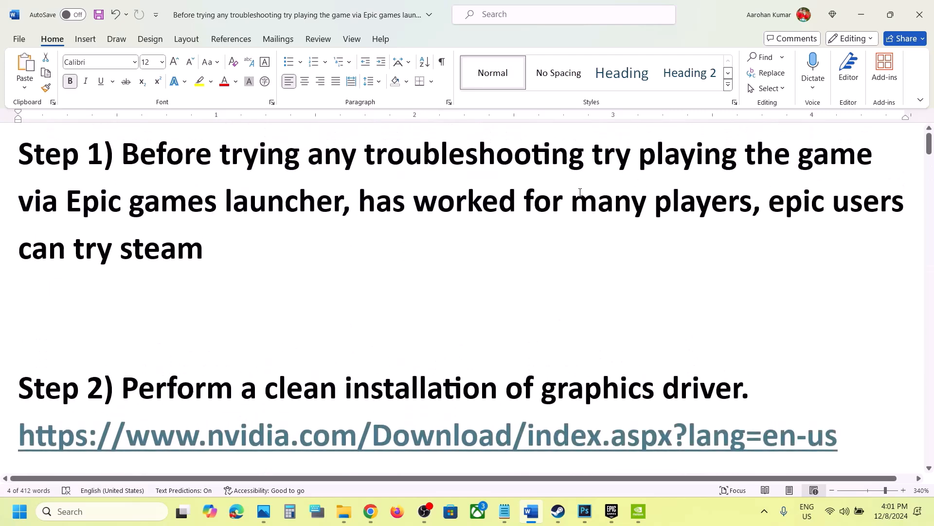
scroll(580, 192, down, 8)
triple_click(247, 165)
key(ctrl+c)
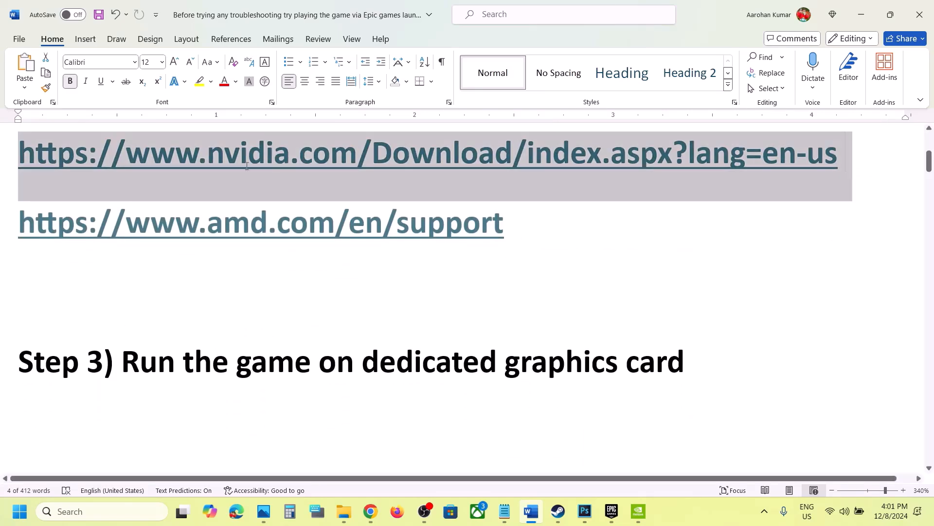
click(371, 512)
click(178, 13)
key(ctrl+v)
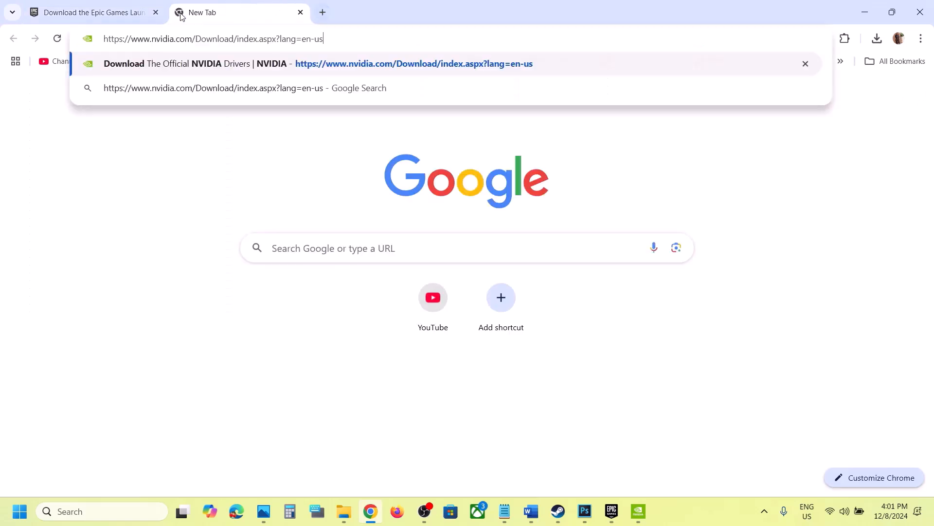
key(Return)
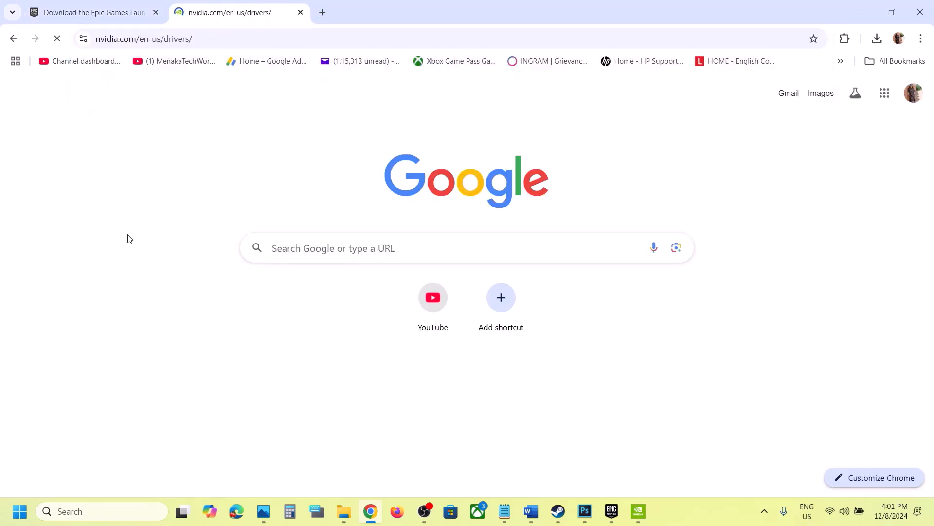
Run the manual driver search for the GeForce RTX 3050 Laptop GPU on Windows 11 in English (US).
scroll(127, 238, down, 2)
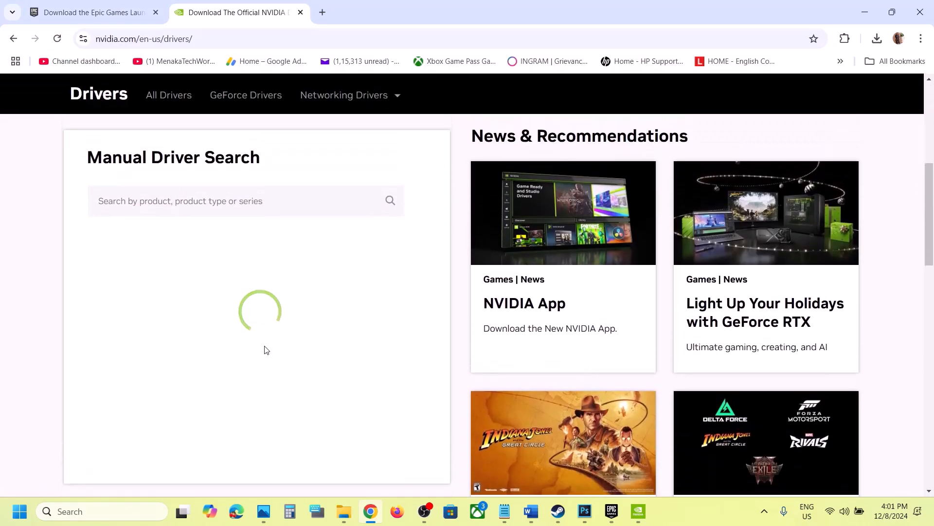
scroll(265, 350, down, 2)
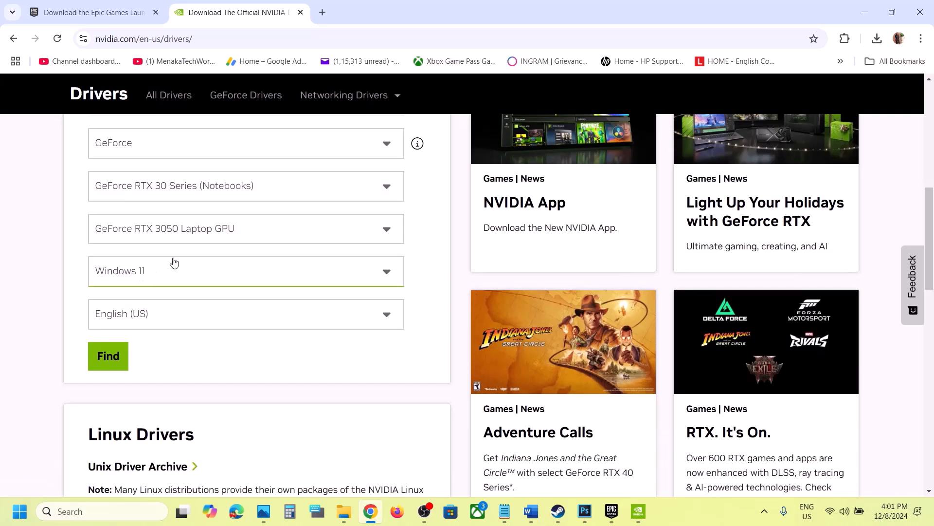
click(107, 363)
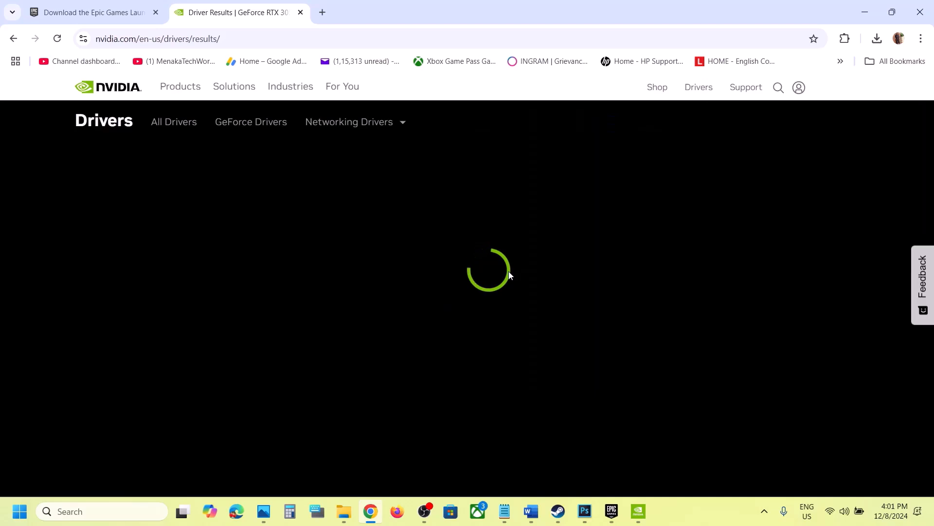
Expand the list of older driver versions and download GeForce Game Ready Driver 566.03, released Oct 22, 2024.
scroll(347, 356, down, 5)
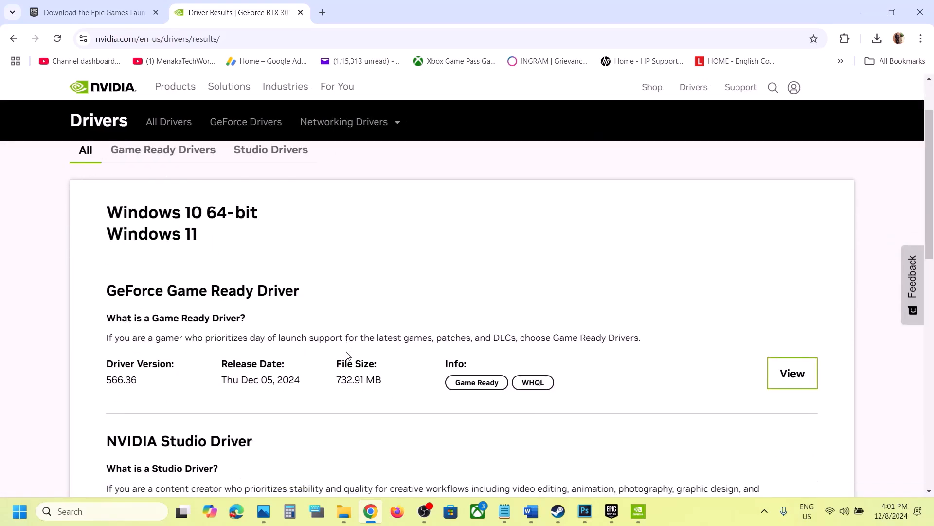
scroll(437, 383, down, 3)
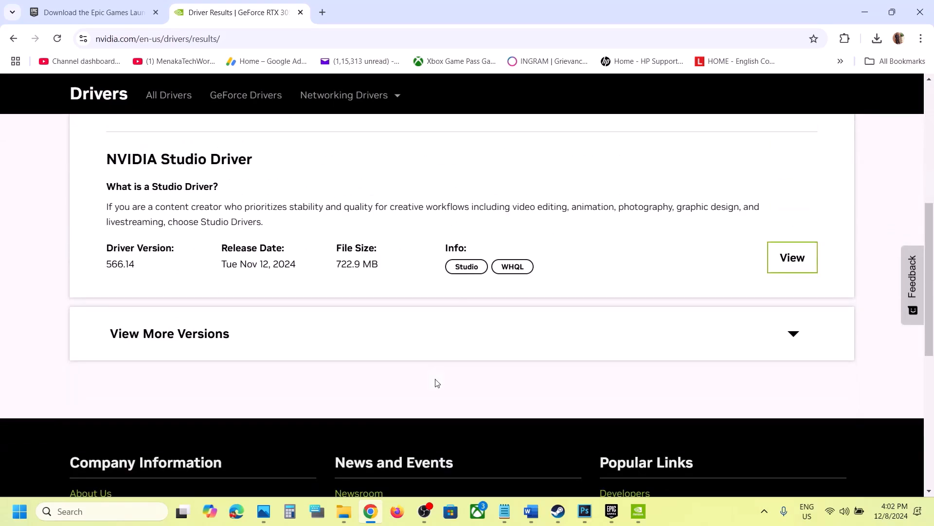
click(173, 335)
scroll(223, 319, down, 5)
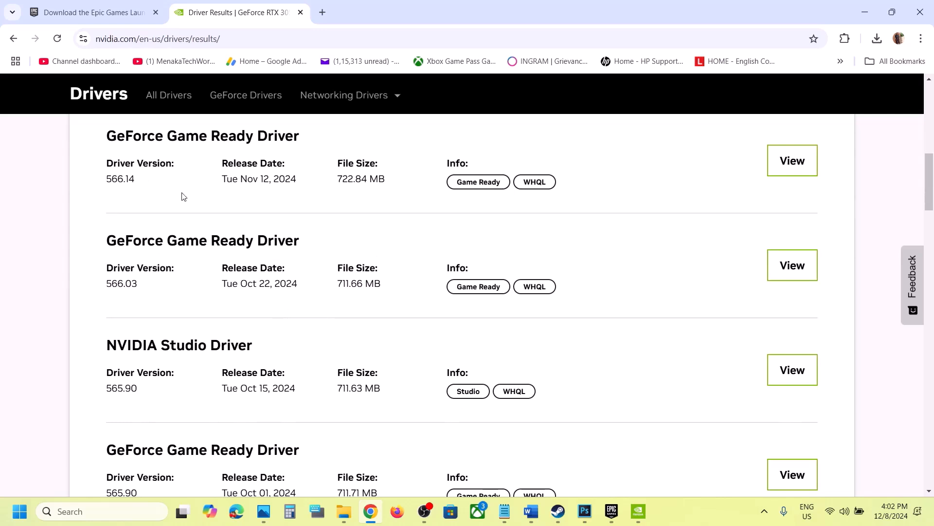
scroll(183, 196, up, 1)
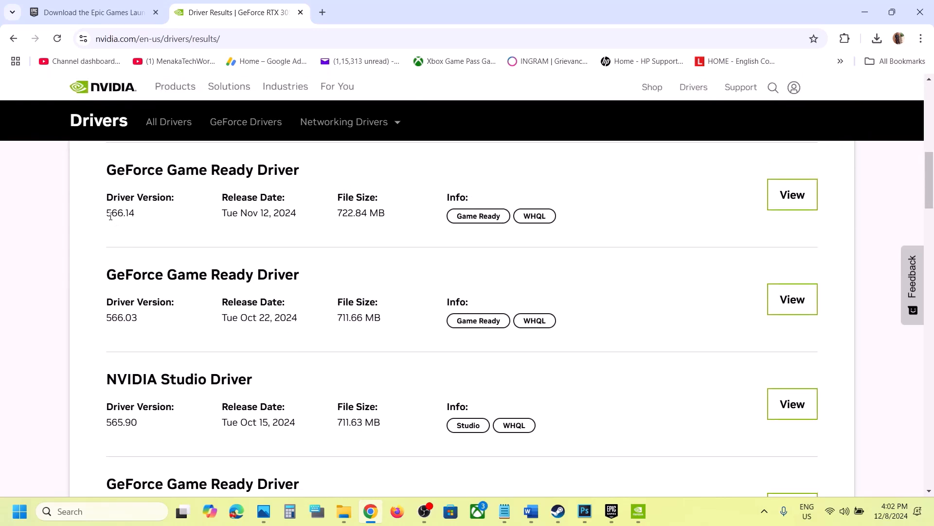
drag(107, 216, 151, 217)
drag(106, 317, 157, 320)
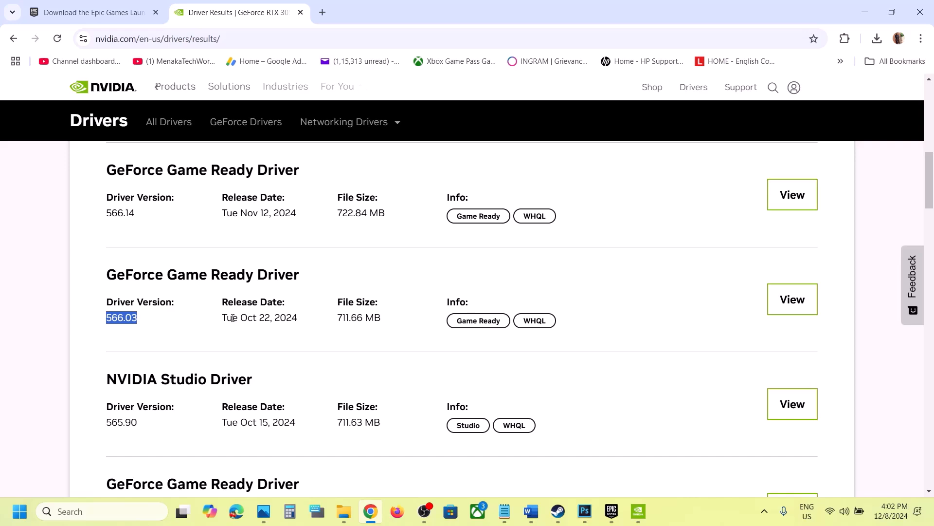
click(789, 307)
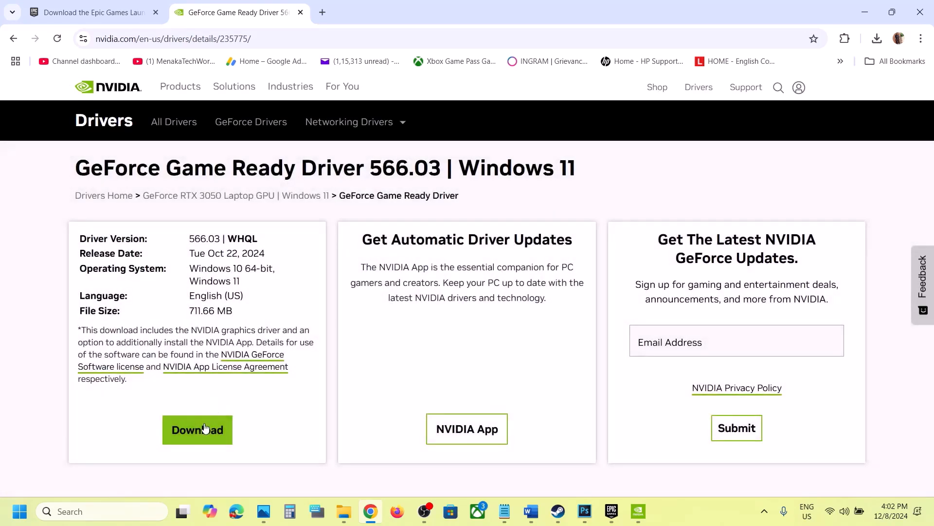
click(202, 432)
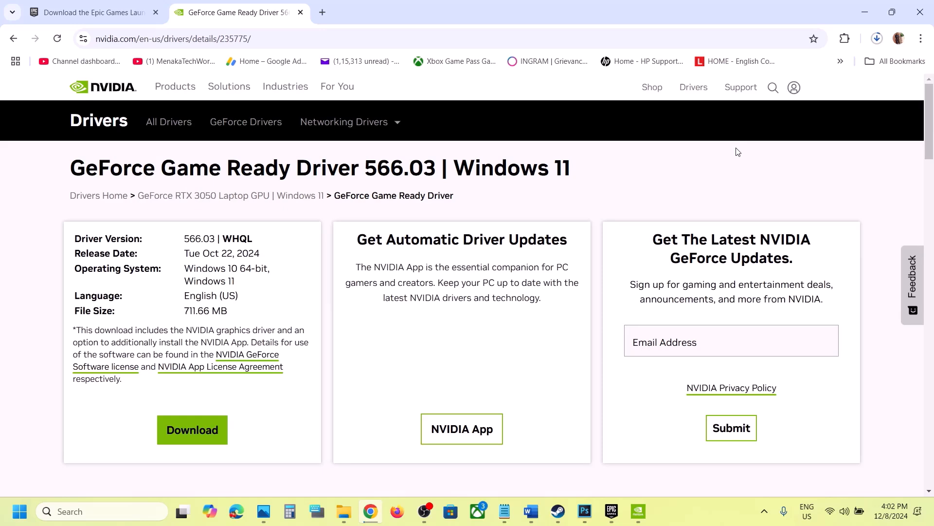
Switch back to the Word document and select the Microsoft DirectX download link in step 15.
click(531, 511)
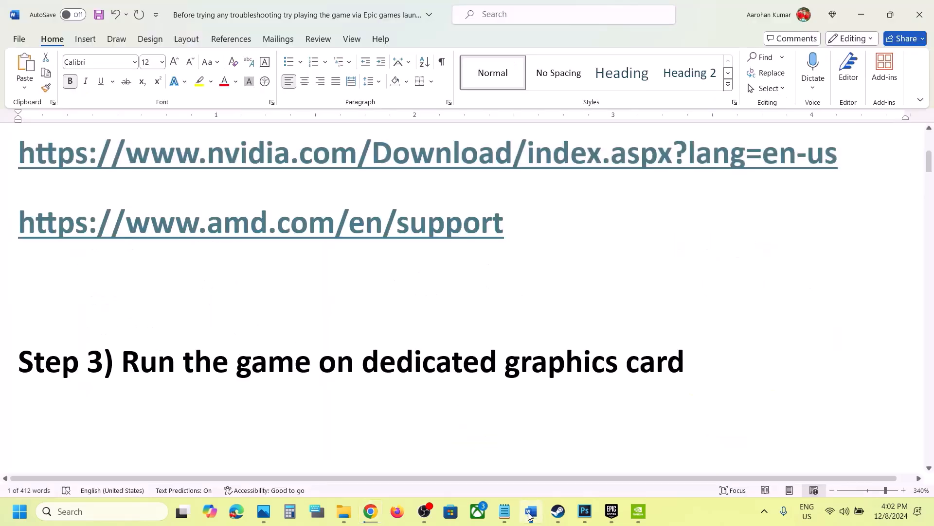
scroll(332, 351, down, 1)
scroll(331, 351, up, 1)
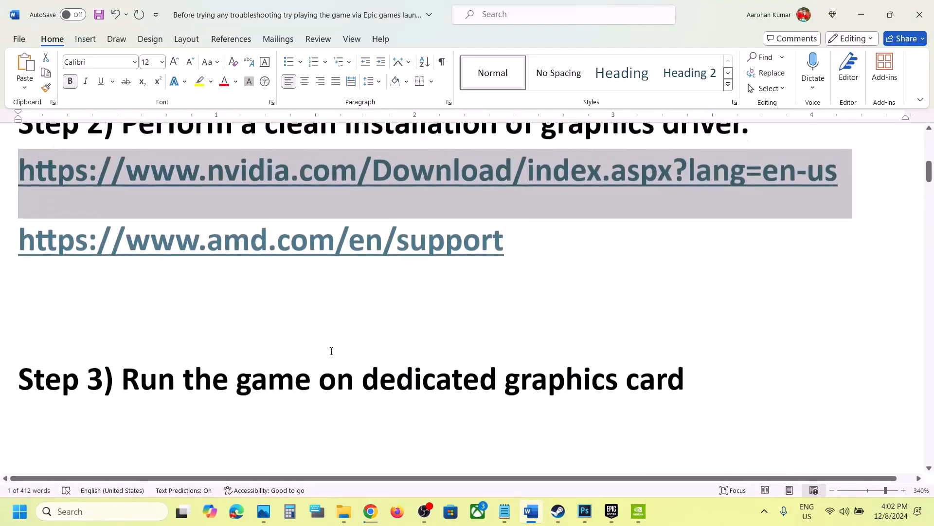
scroll(331, 351, down, 15)
scroll(332, 351, down, 10)
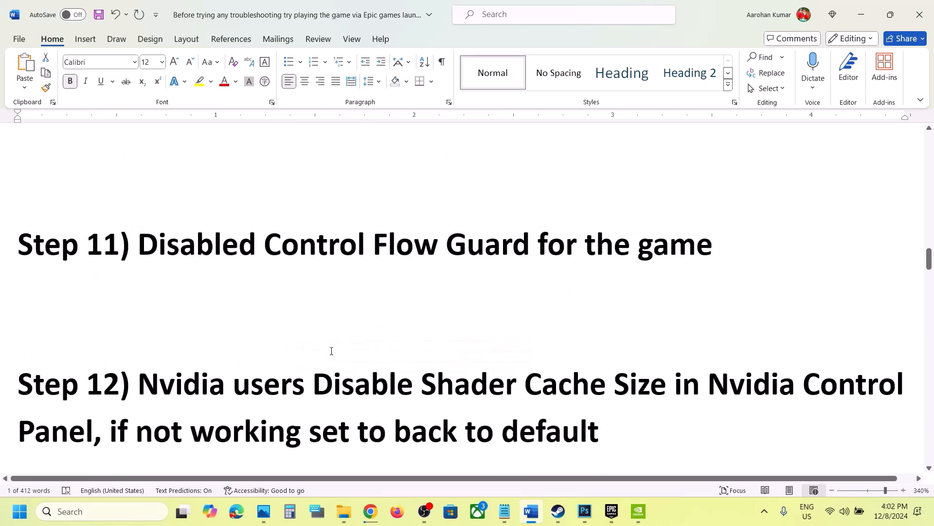
scroll(332, 351, down, 10)
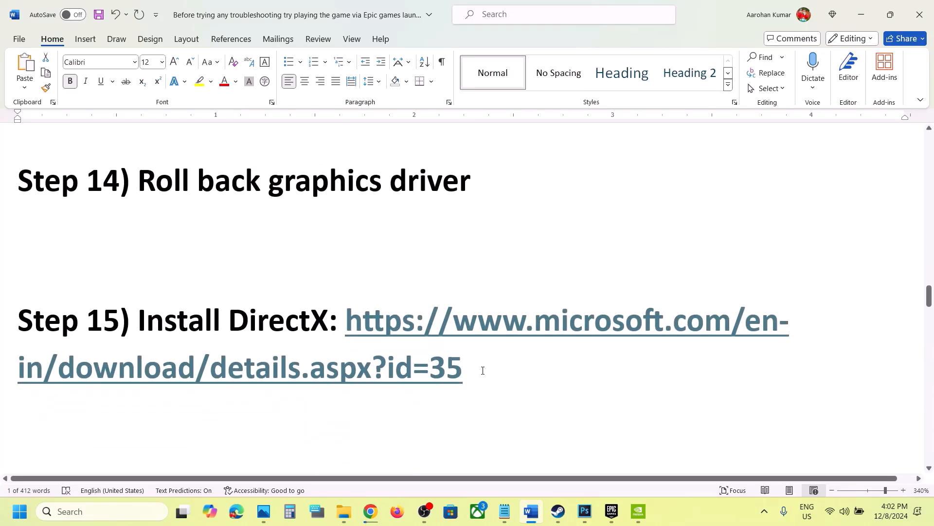
drag(483, 370, 395, 336)
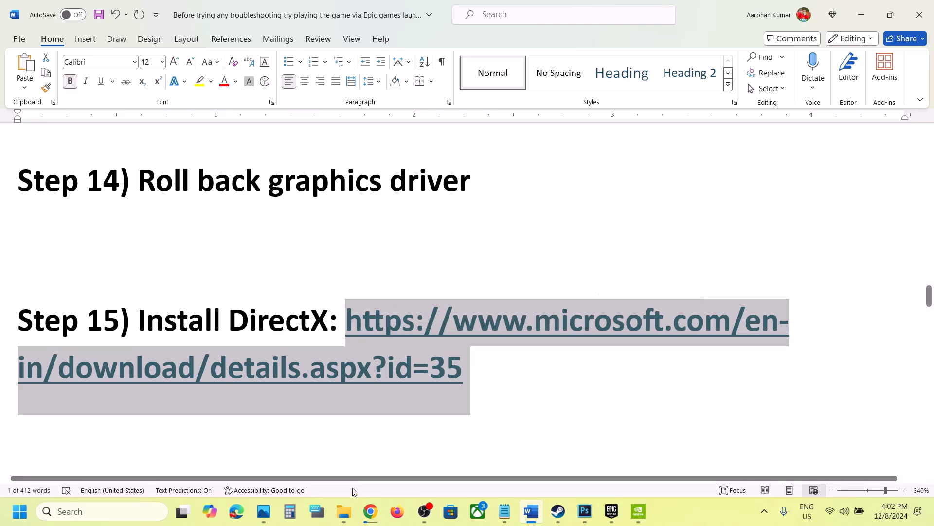
Open microsoft.com/en-in/download/details.aspx?id=35 in a new Chrome tab and download the DirectX End-User Runtime Web Installer in English.
click(370, 511)
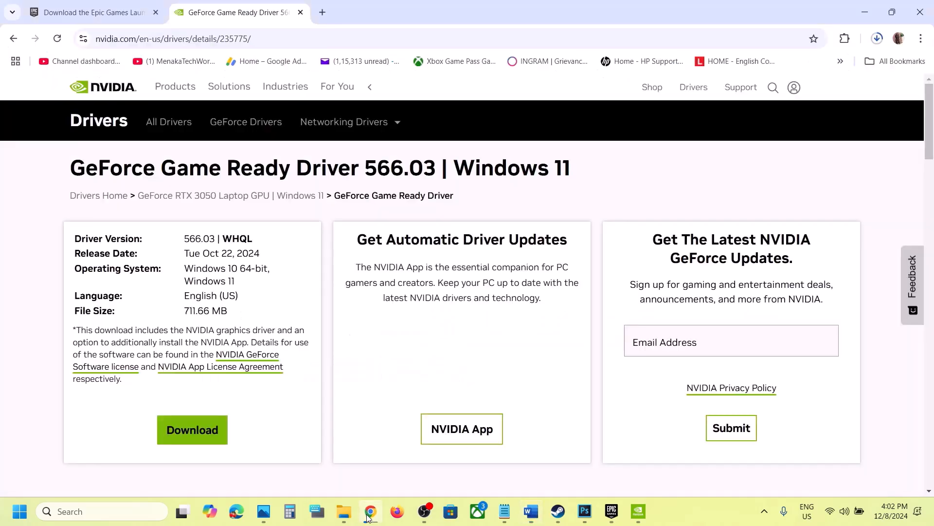
click(323, 12)
text(microsoft.com/en-in/download/details.aspx?id=35)
key(Return)
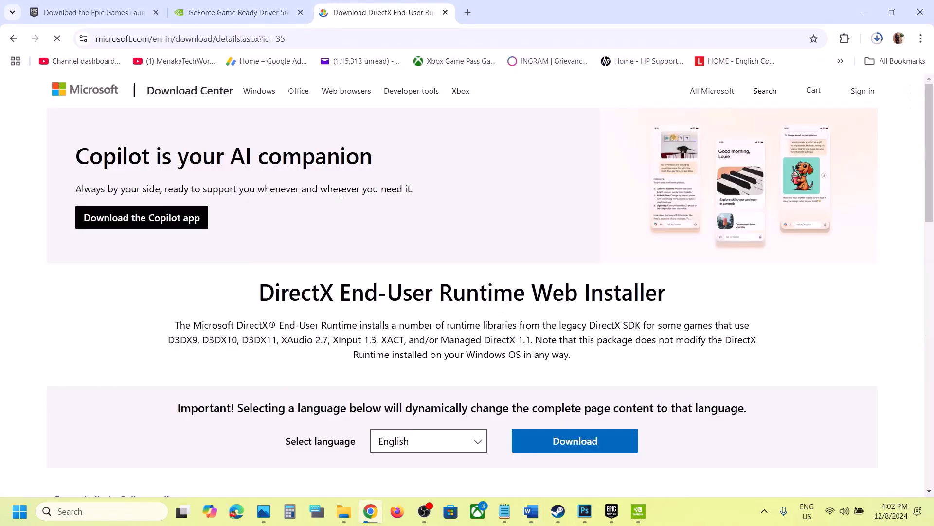
scroll(588, 180, down, 3)
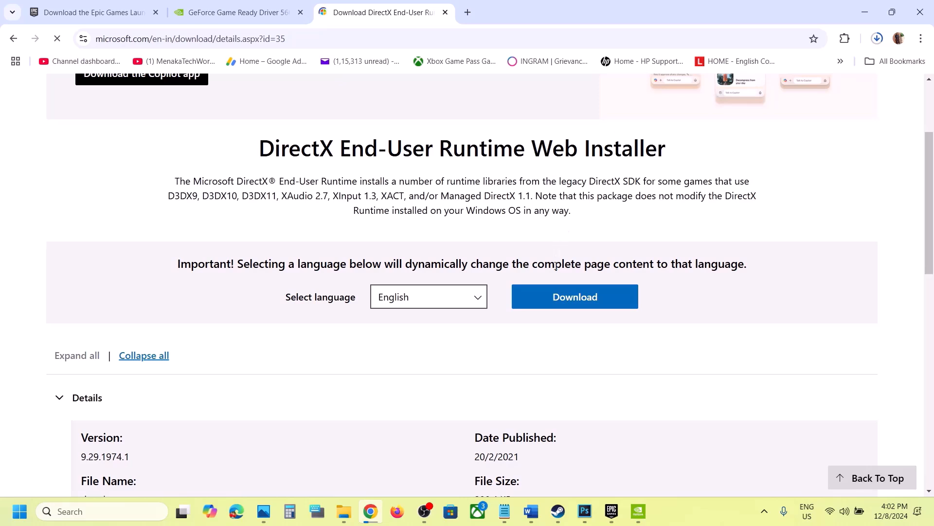
click(564, 296)
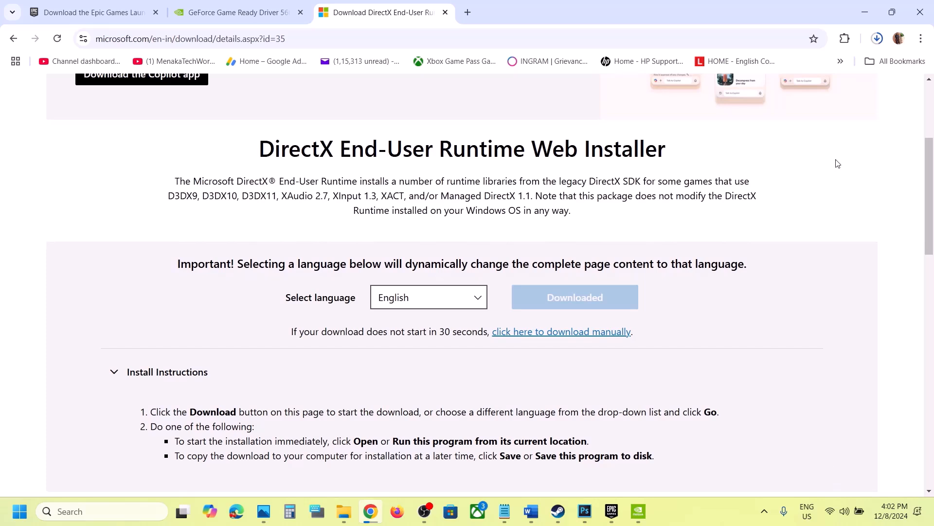
Run the downloaded dxwebsetup (1).exe, accept the license agreement, and proceed past the Bing Bar offer to start installing the DirectX runtime components.
click(877, 40)
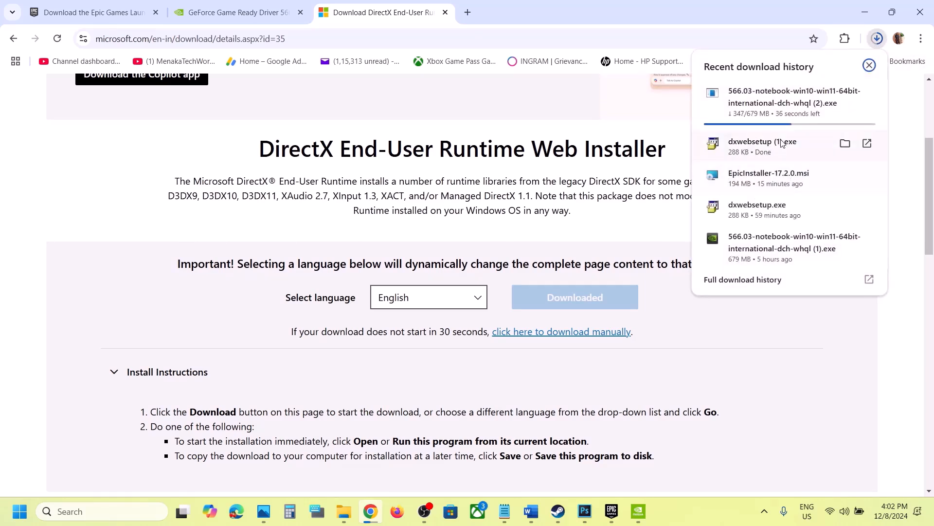
click(773, 149)
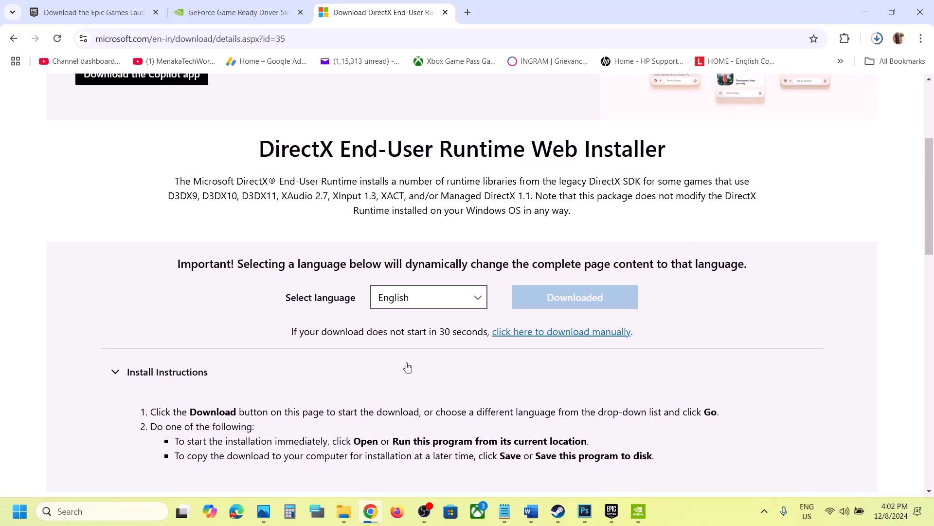
drag(195, 39, 385, 103)
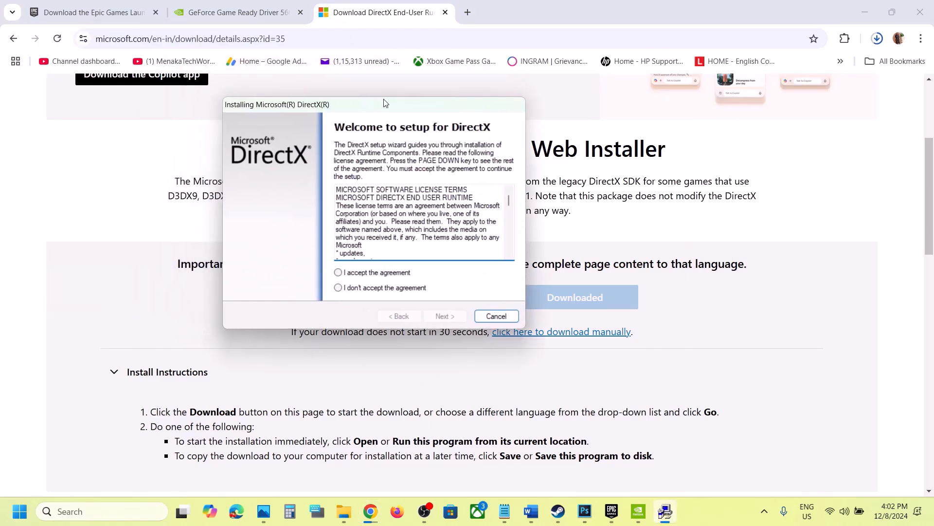
click(353, 273)
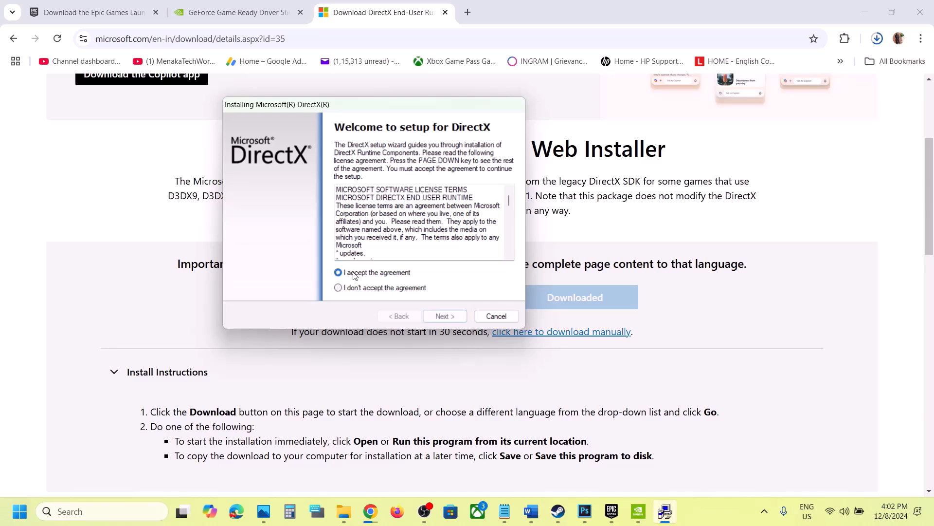
click(438, 317)
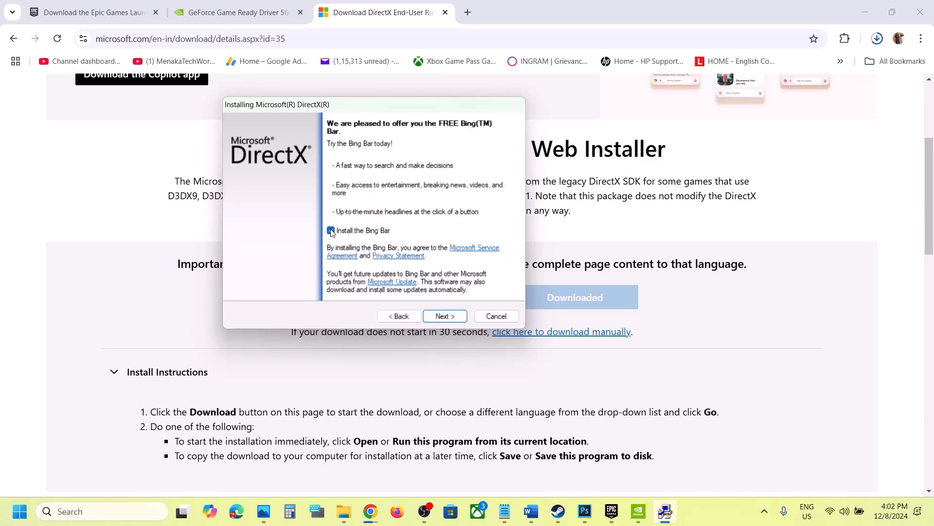
click(450, 316)
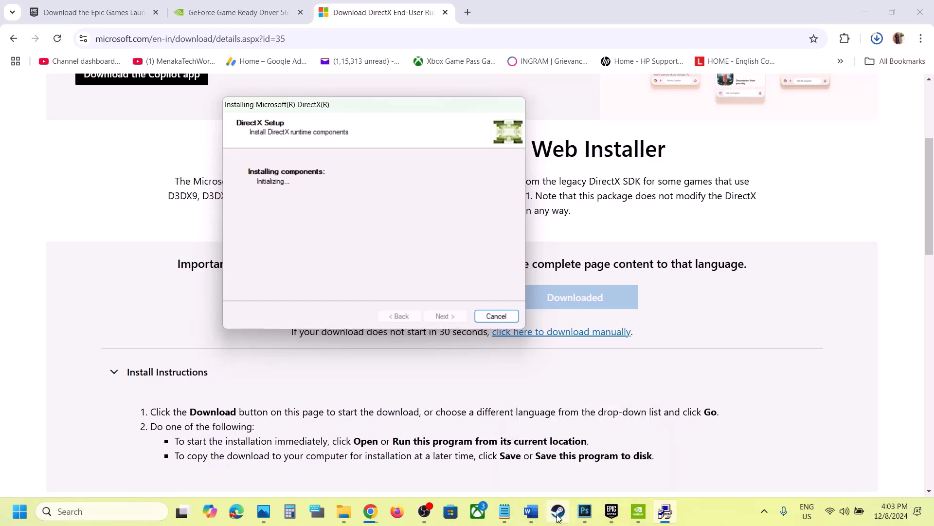
Switch back to the Word document and highlight the step 16 instruction "Turn Off/On VPN".
click(532, 519)
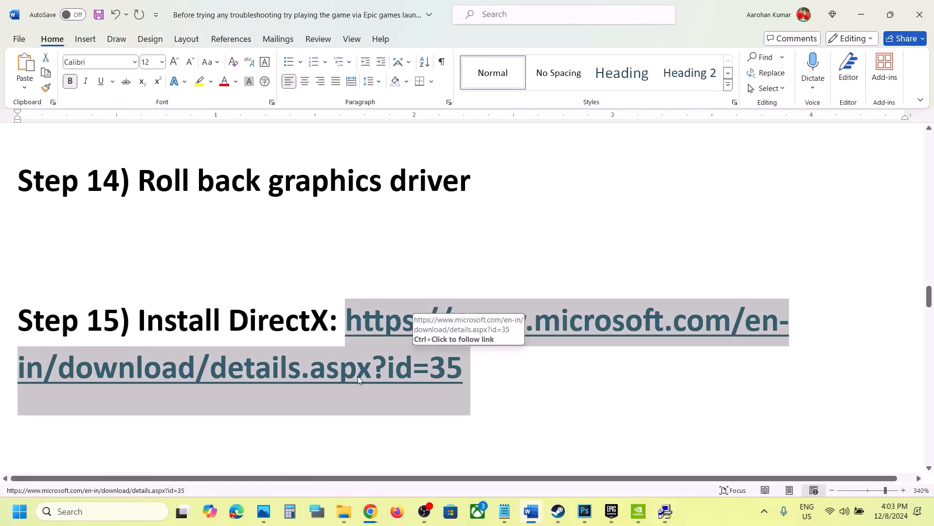
scroll(359, 378, down, 5)
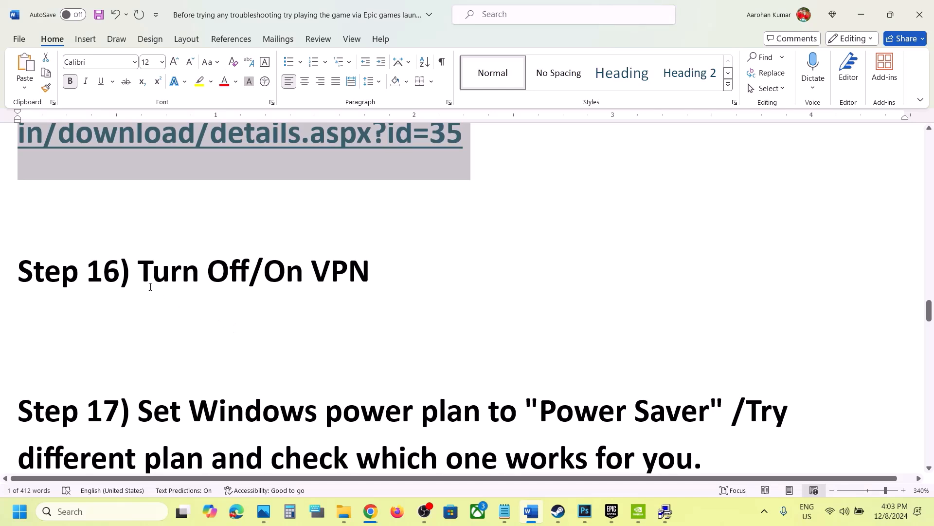
drag(171, 279, 382, 267)
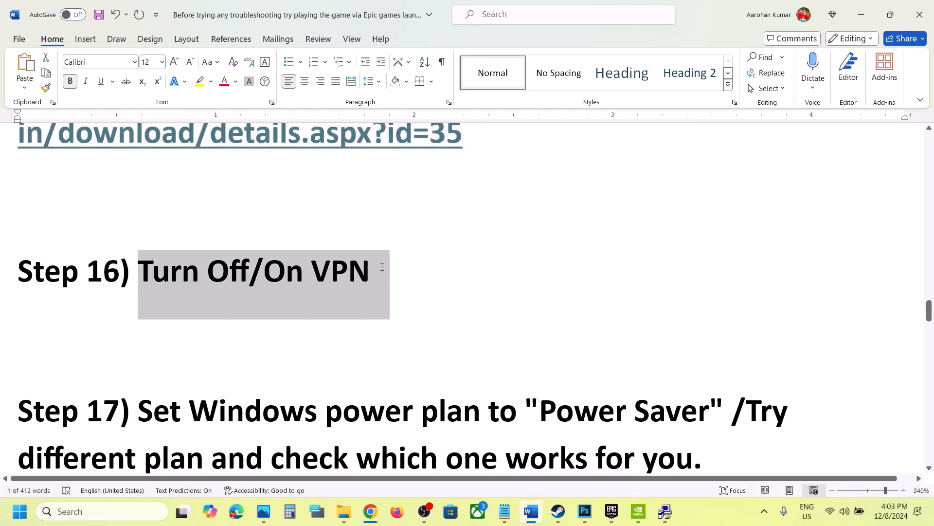
click(382, 267)
drag(307, 264, 271, 264)
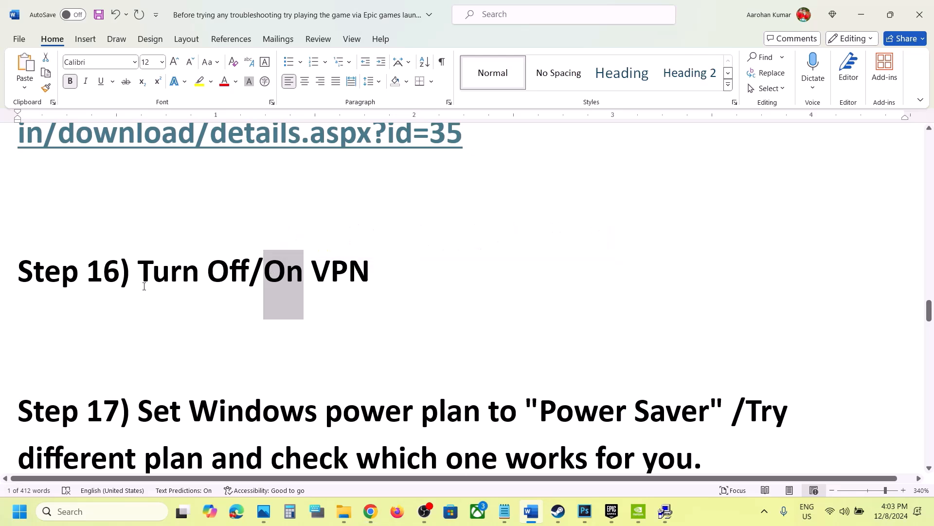
drag(132, 274, 421, 257)
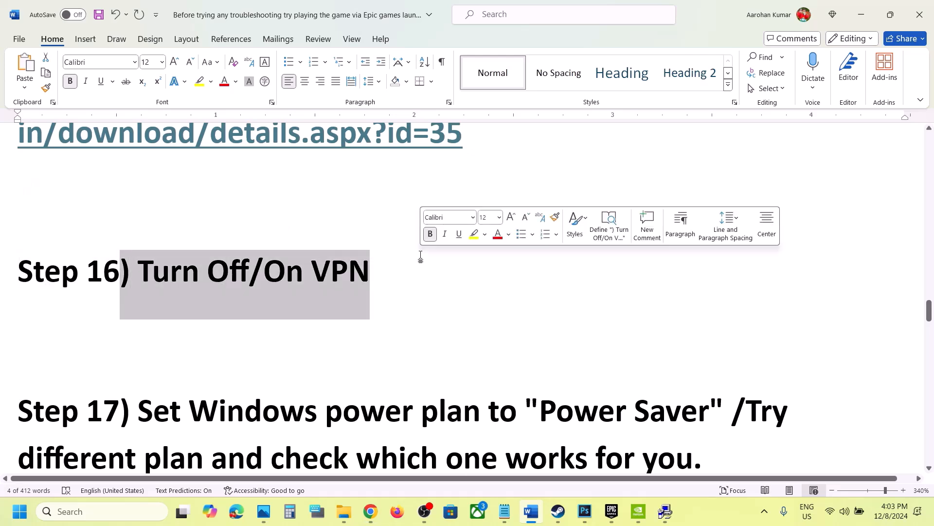
Highlight the step 17 instruction about setting the Windows power plan to "Power Saver".
scroll(422, 257, up, 2)
scroll(421, 257, down, 5)
scroll(422, 255, up, 1)
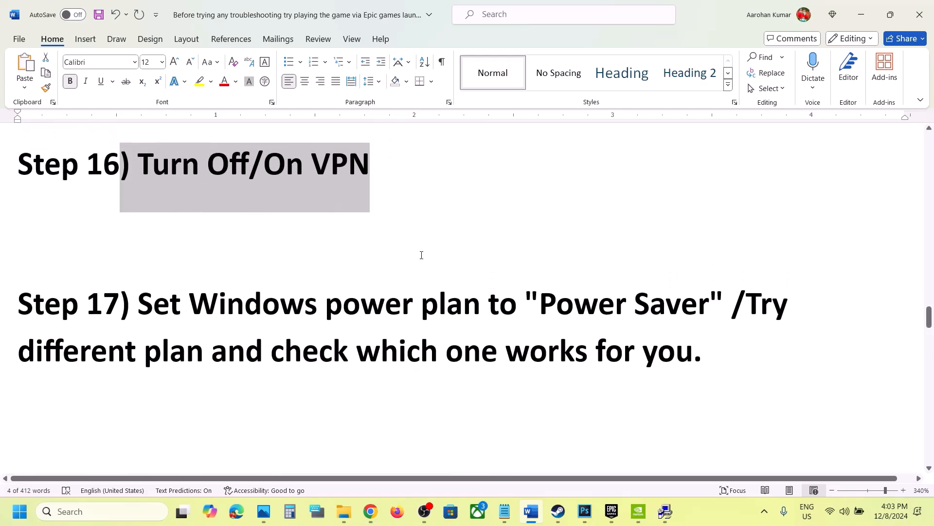
drag(142, 308, 683, 318)
click(682, 318)
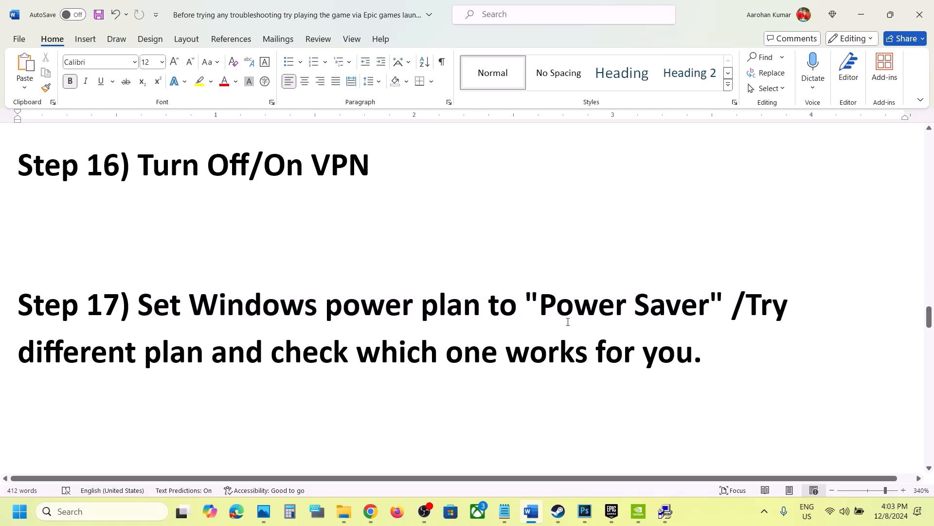
Open Control Panel and display the available power plans in Power Options under Hardware and Sound.
click(100, 512)
text(control)
key(Return)
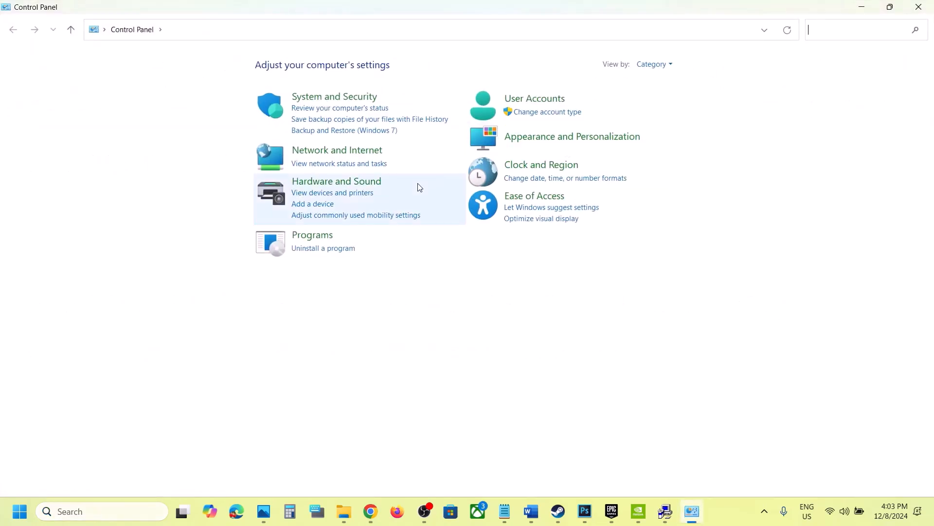
click(329, 182)
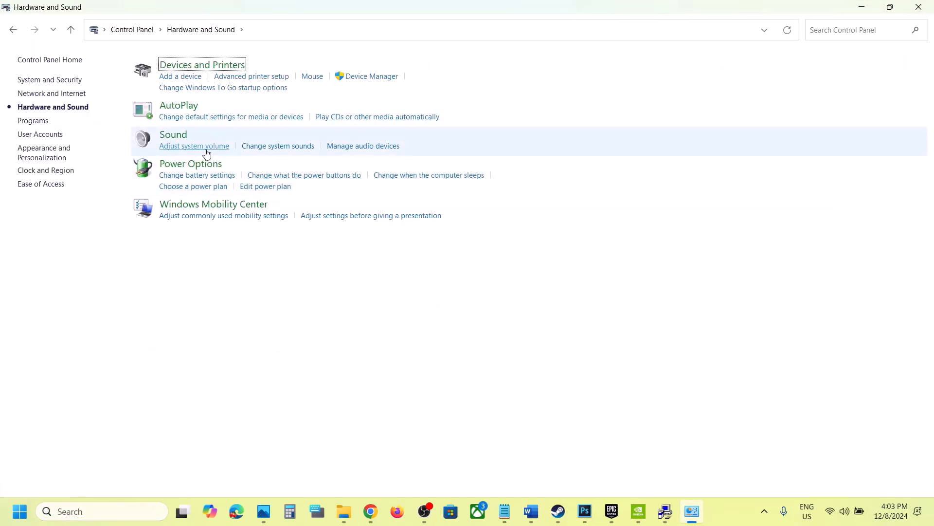
click(195, 164)
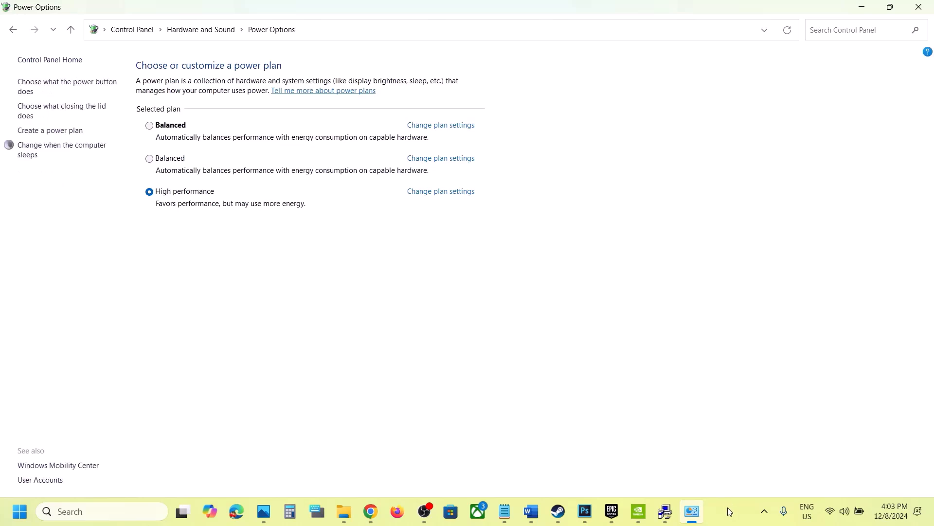
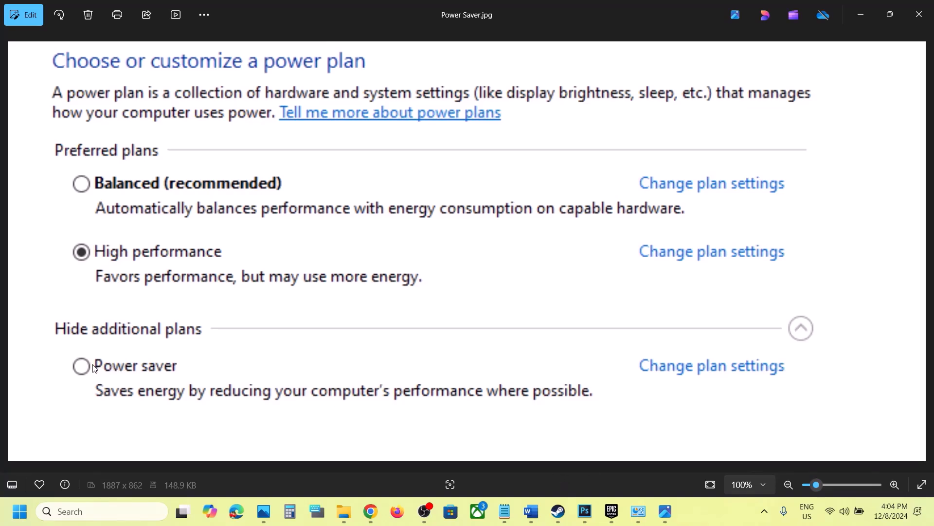
Return to the Word document and highlight the step 18 instruction "Install the game to SSD".
click(558, 511)
click(524, 515)
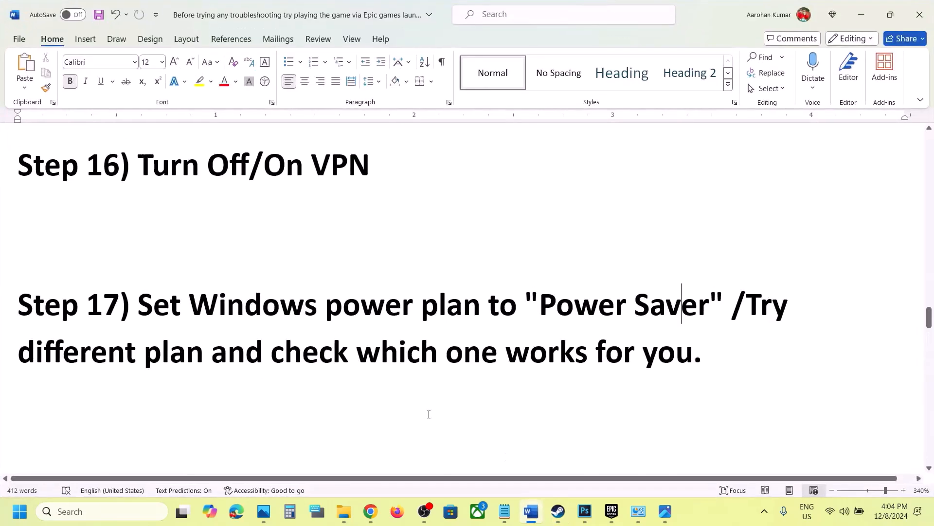
scroll(428, 413, down, 3)
scroll(428, 413, up, 1)
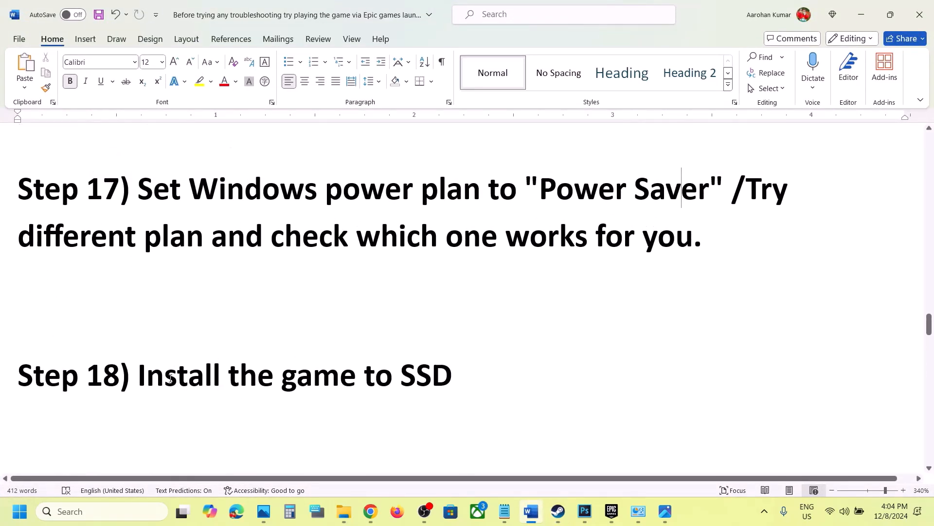
drag(170, 379, 441, 374)
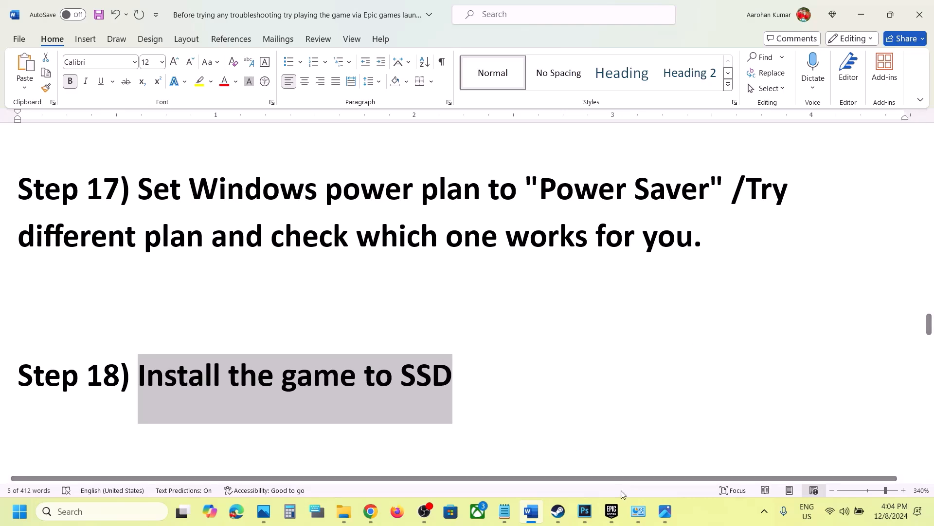
Switch to the Steam library and show the Manage options for Marvel Rivals.
click(559, 512)
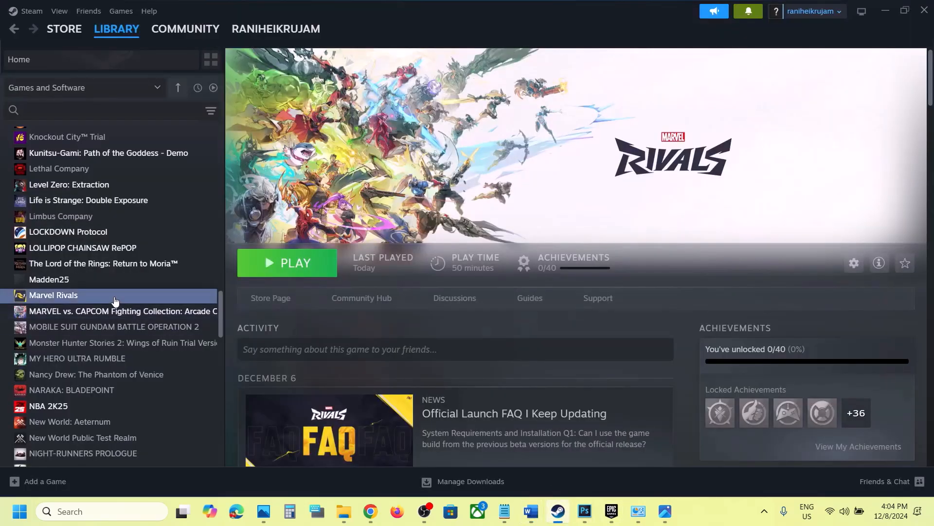
right_click(115, 299)
mouse_move(180, 370)
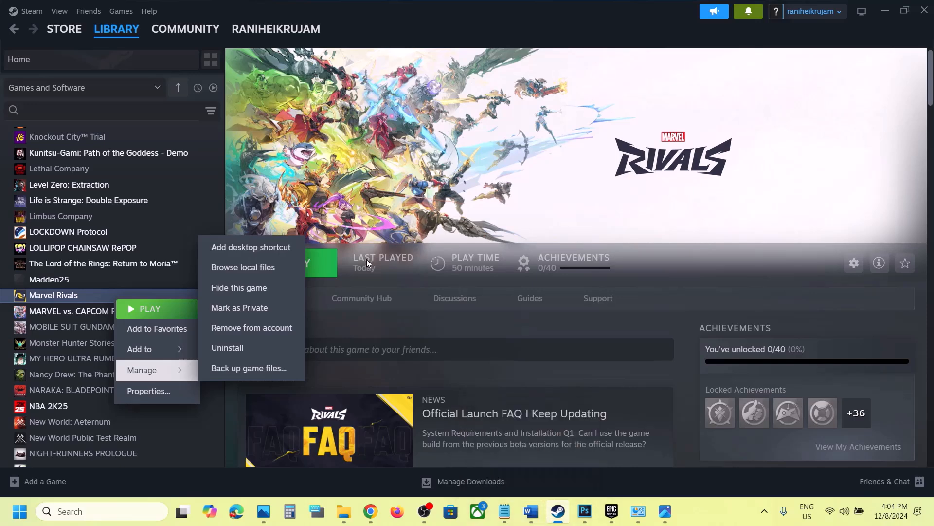
Go back to the Word document and highlight only the word "SSD" in step 18.
click(530, 512)
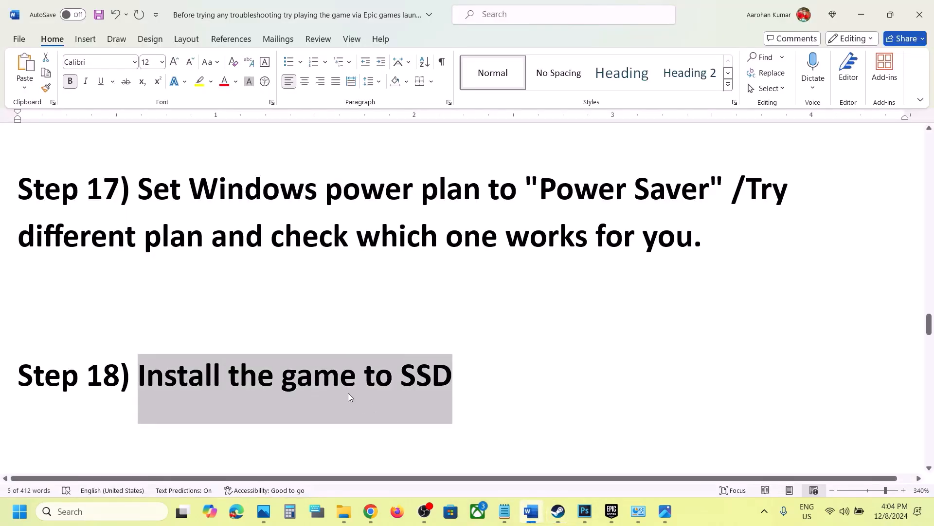
click(476, 376)
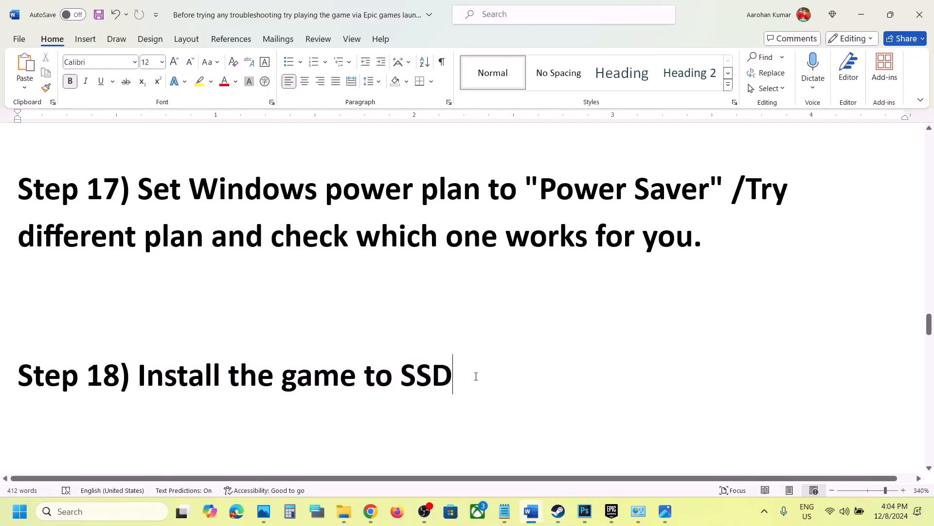
drag(479, 372, 407, 369)
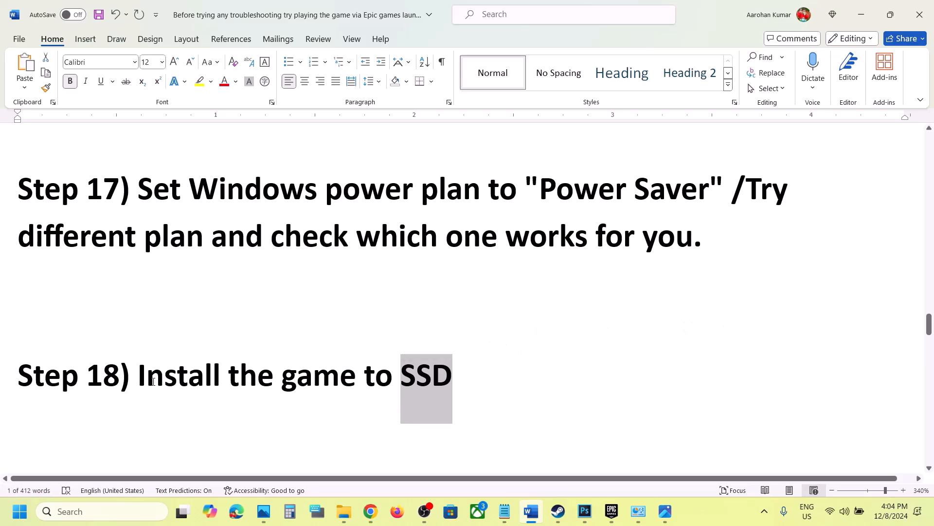
Move on to step 20 in the document and highlight "Update Windows to the latest version".
scroll(153, 380, down, 3)
scroll(153, 381, up, 3)
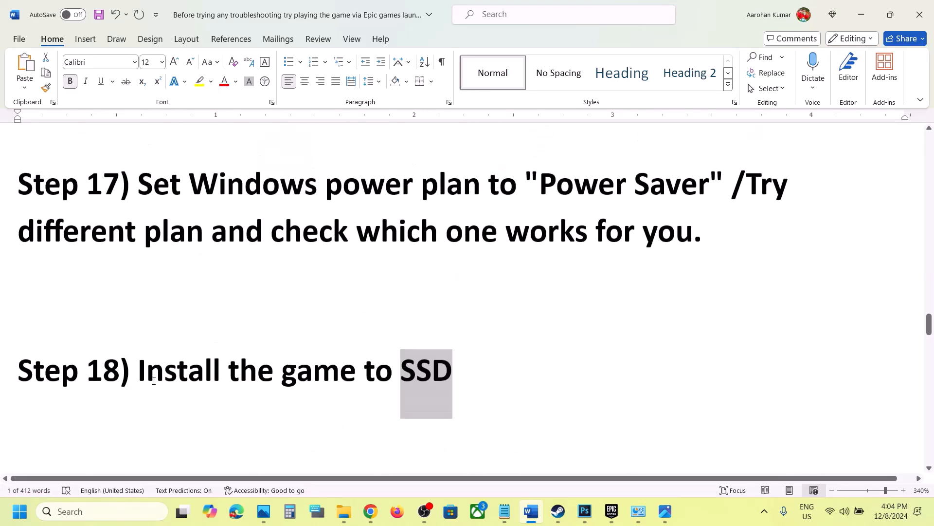
scroll(153, 381, down, 1)
scroll(154, 381, down, 3)
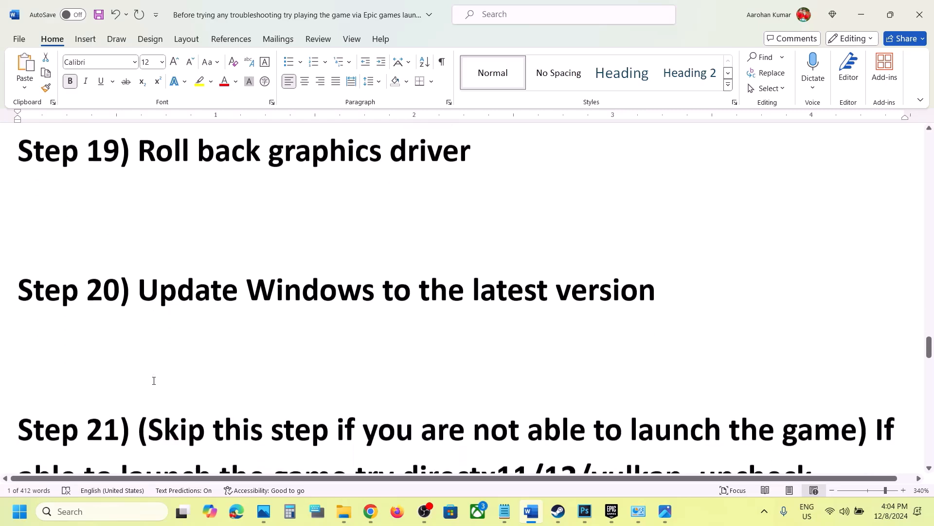
drag(167, 292, 602, 297)
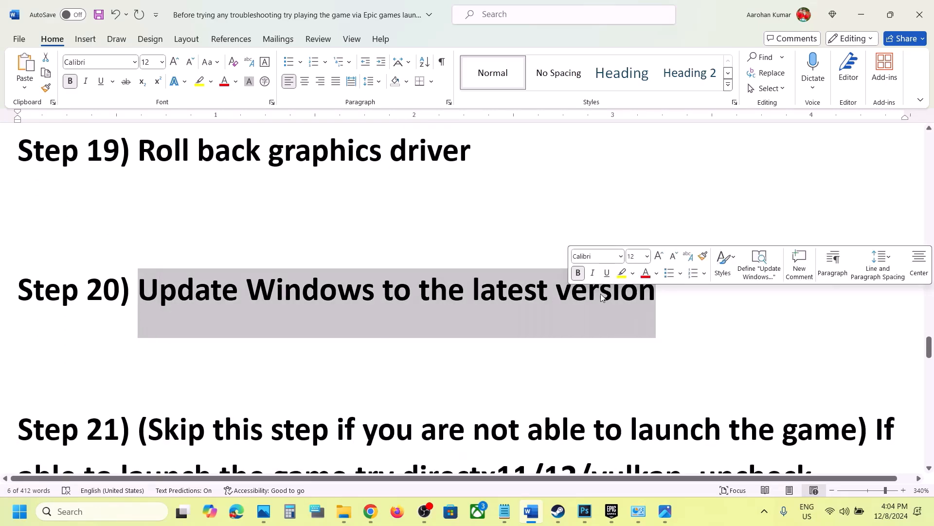
Check for new updates on the Windows Update page in Settings and bring up the computer's power options.
key(super+i)
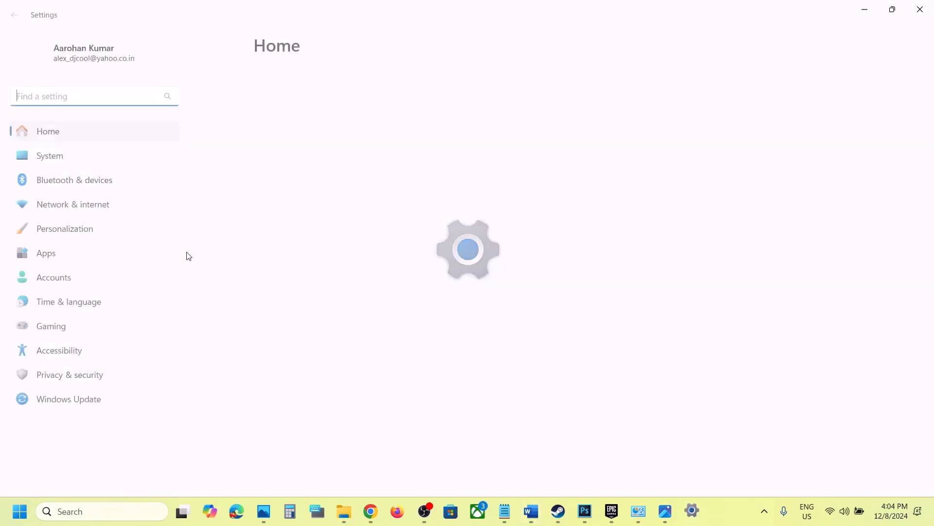
click(79, 400)
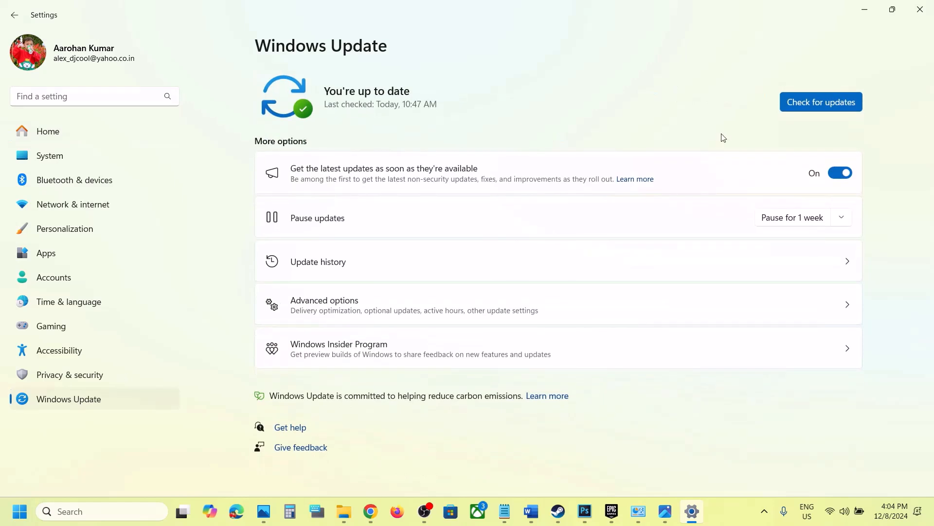
click(813, 106)
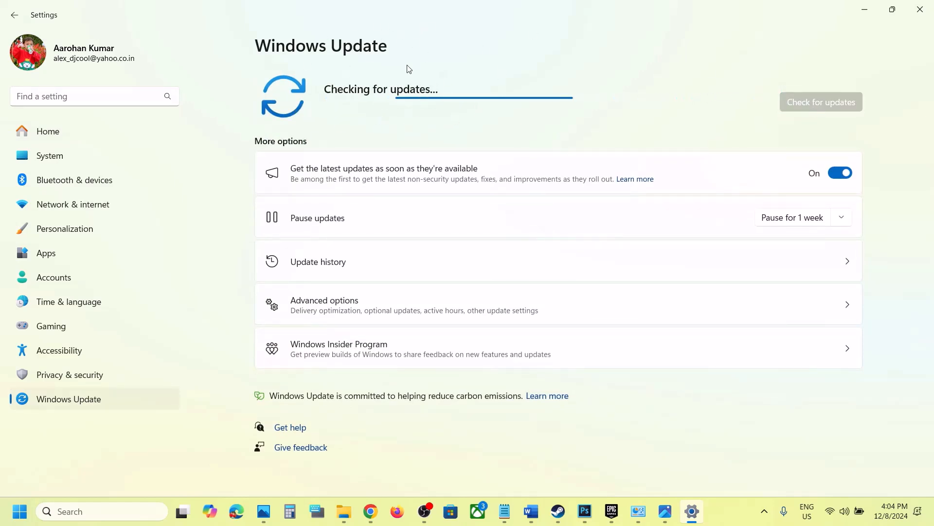
key(super)
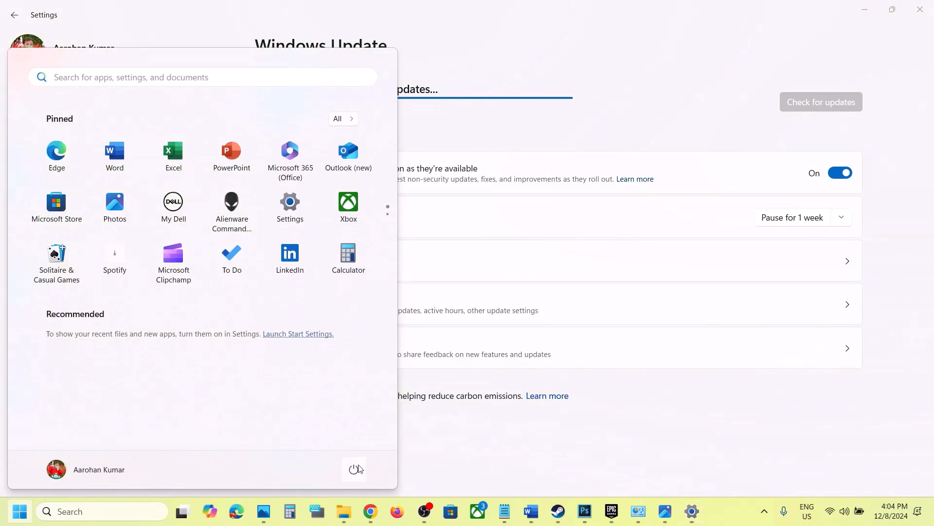
click(354, 468)
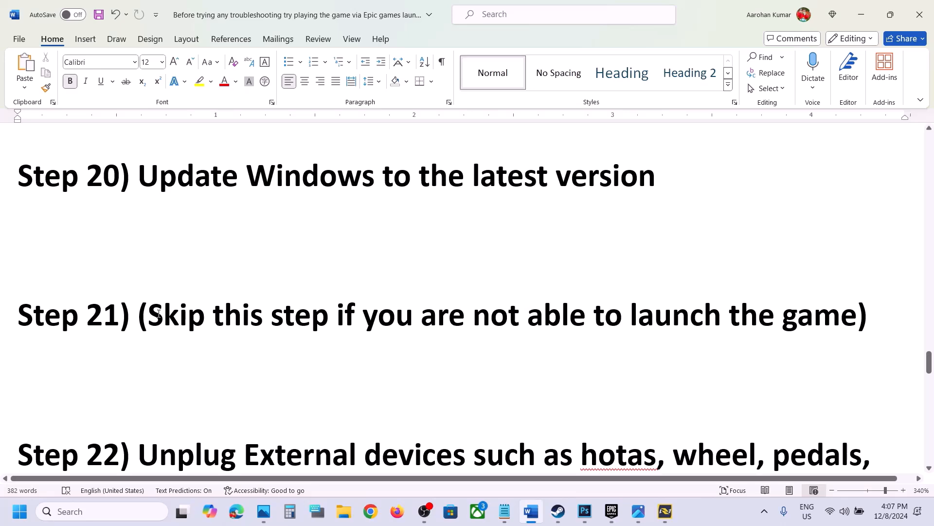
Highlight the step 21 note "Skip this step if you are not able to launch the game" in Word and switch to Steam.
drag(158, 313, 857, 336)
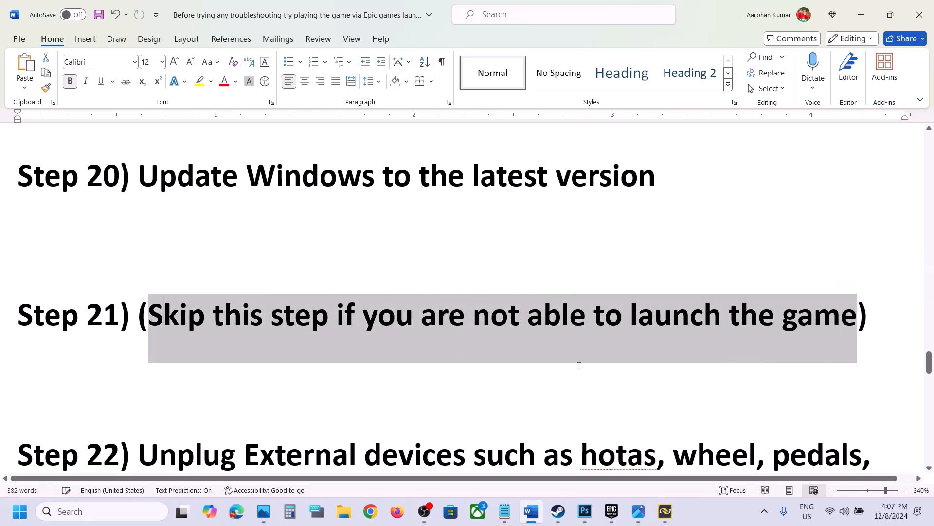
click(559, 511)
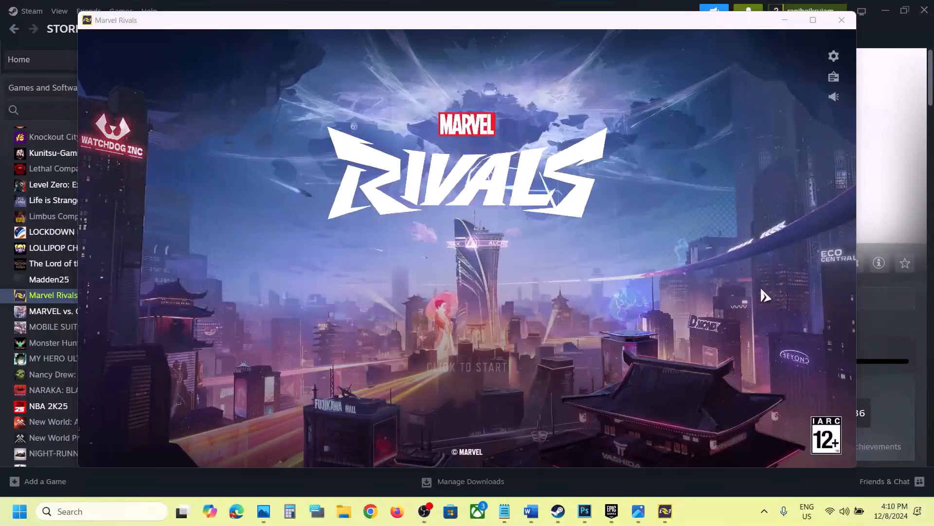
Open the game's display settings and choose Windowed display mode with a 1600x900 resolution.
click(833, 56)
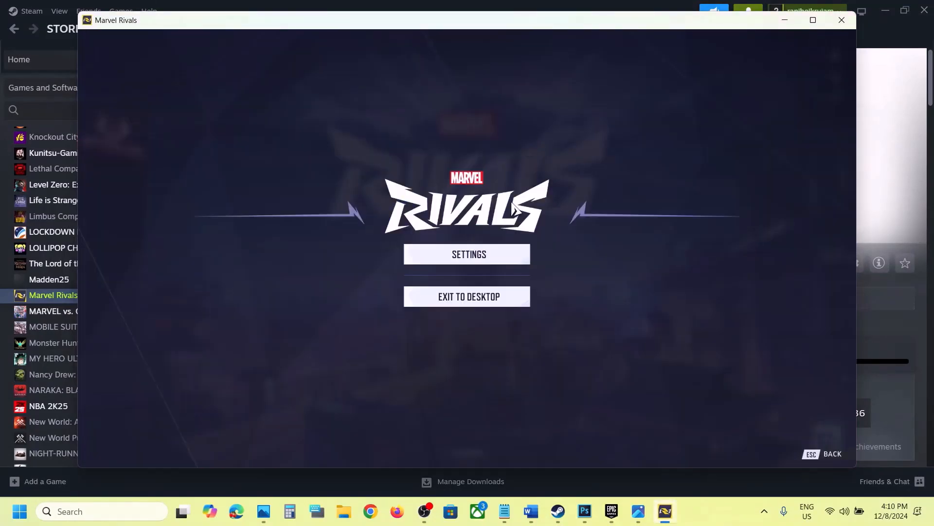
click(476, 263)
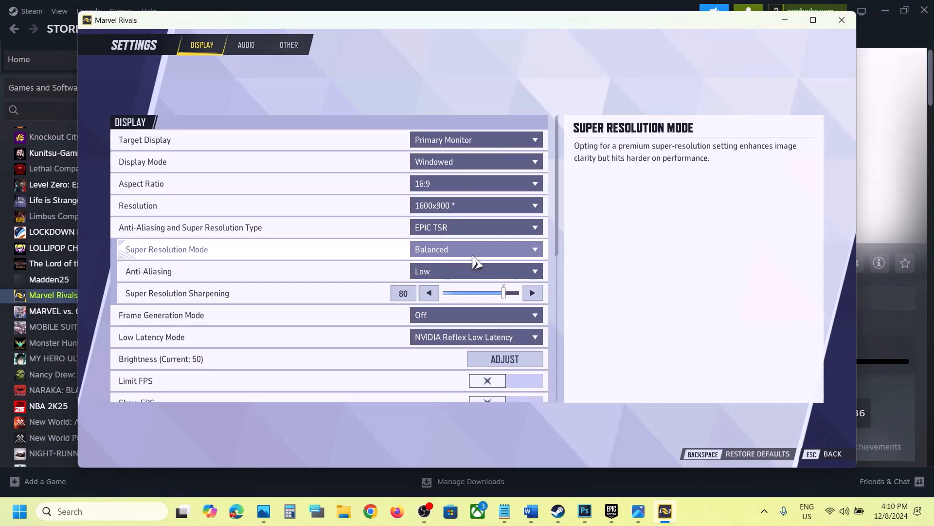
click(462, 166)
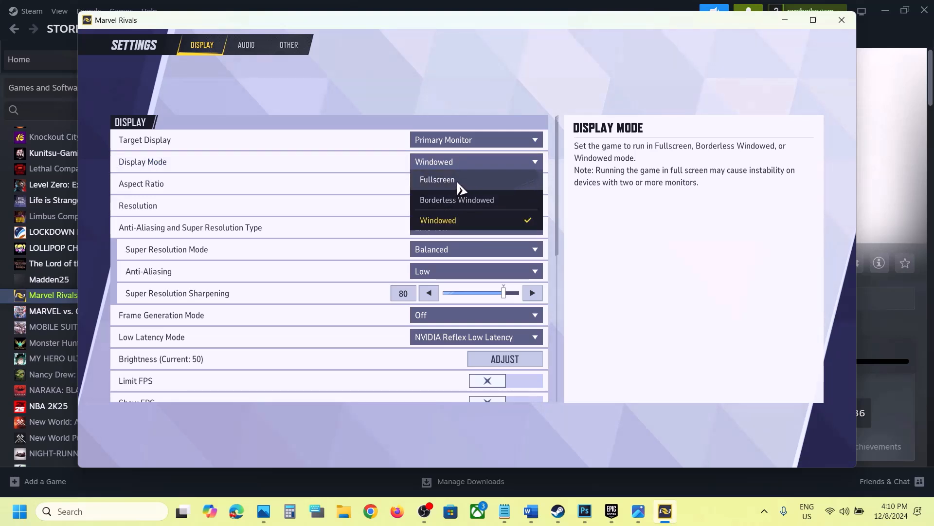
click(455, 222)
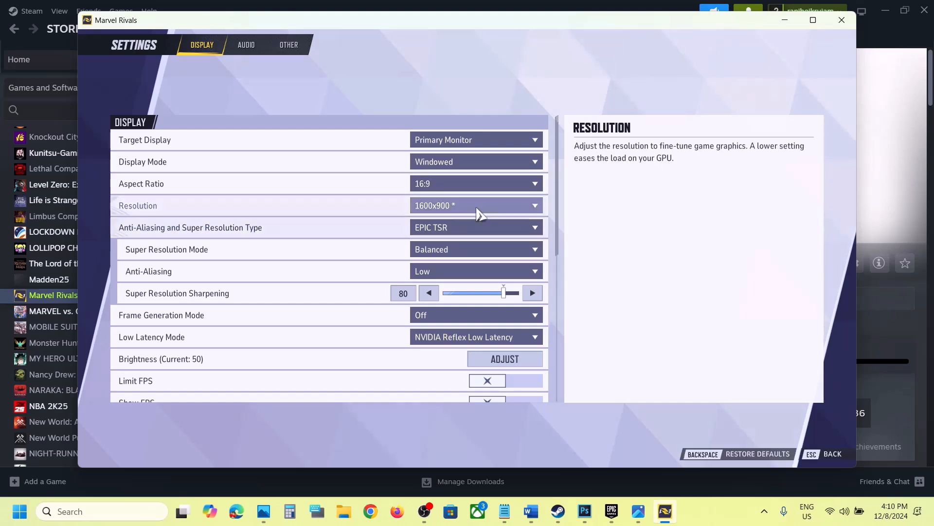
click(477, 207)
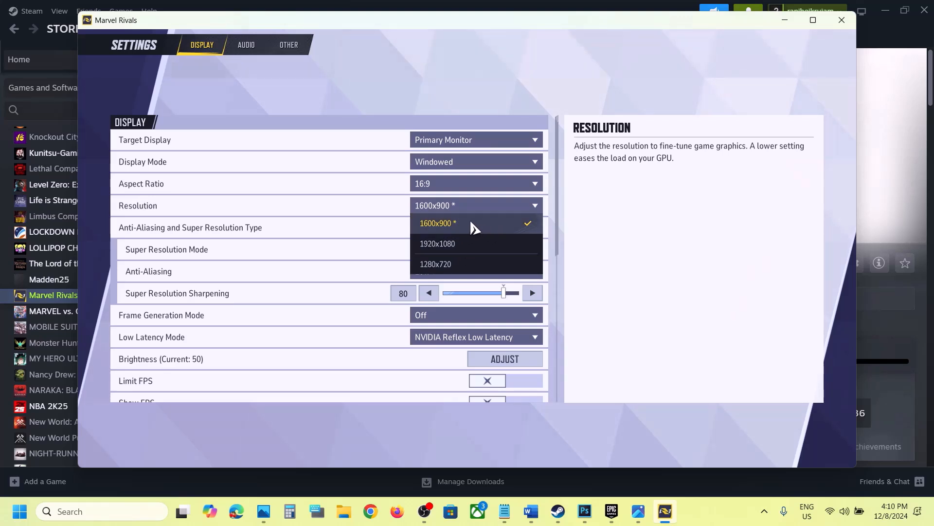
click(487, 225)
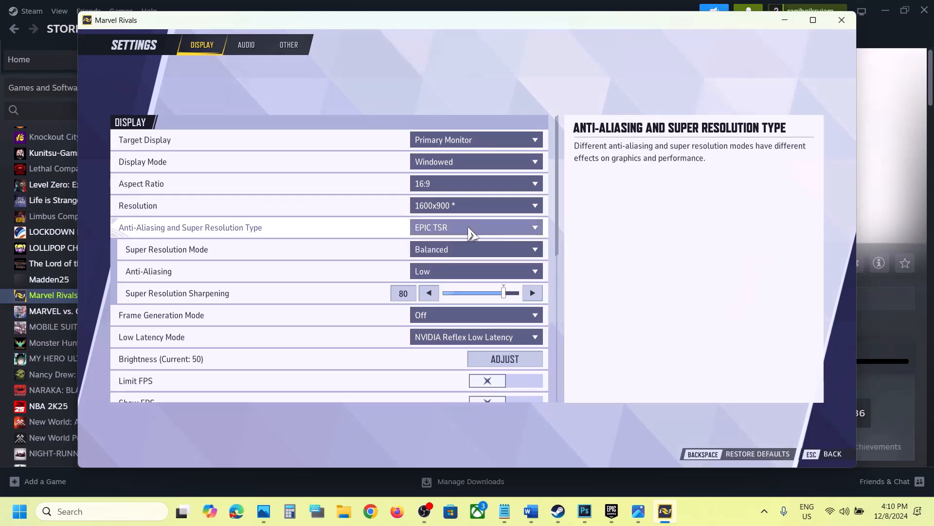
Set the anti-aliasing and super resolution type to NVIDIA DLSS and the super resolution mode to Quality.
click(468, 230)
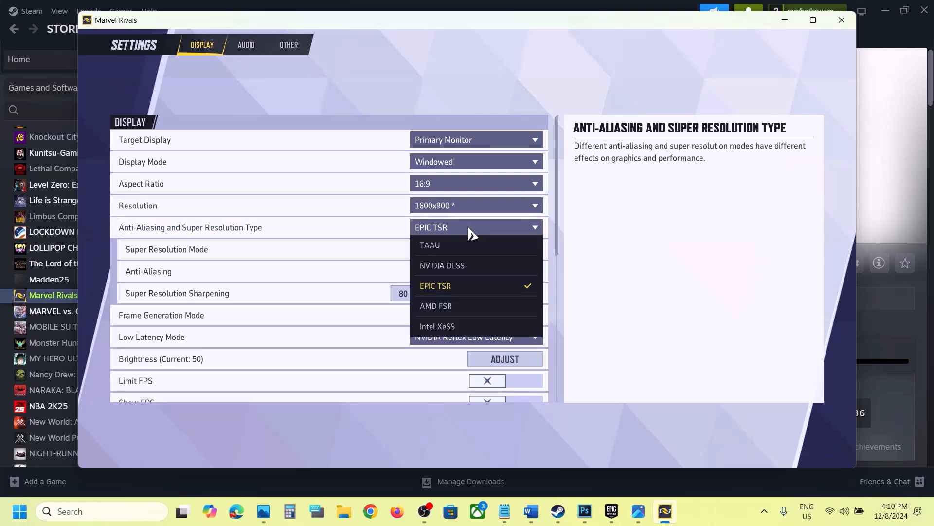
click(454, 266)
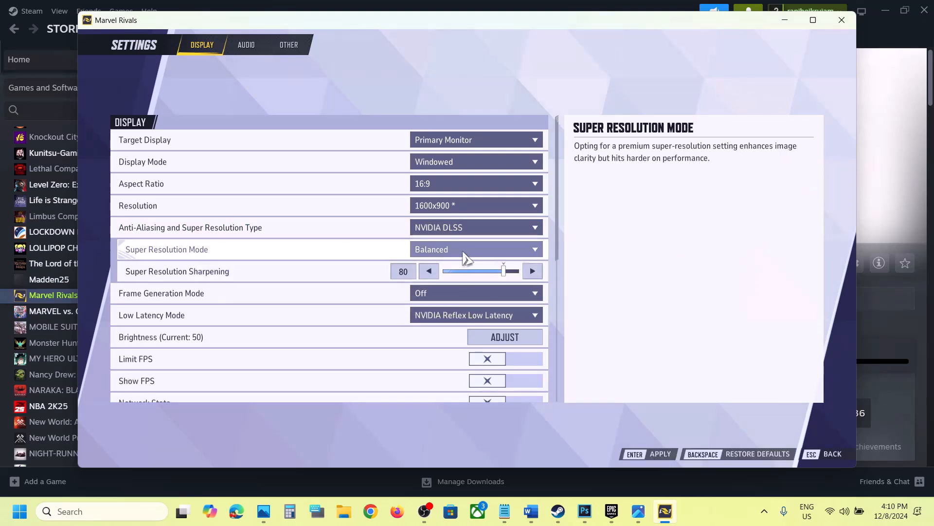
click(464, 250)
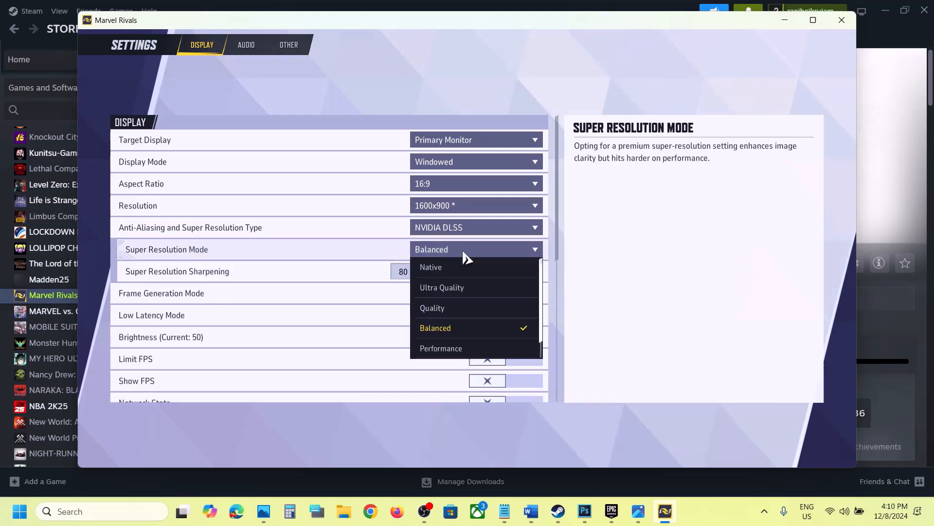
click(452, 312)
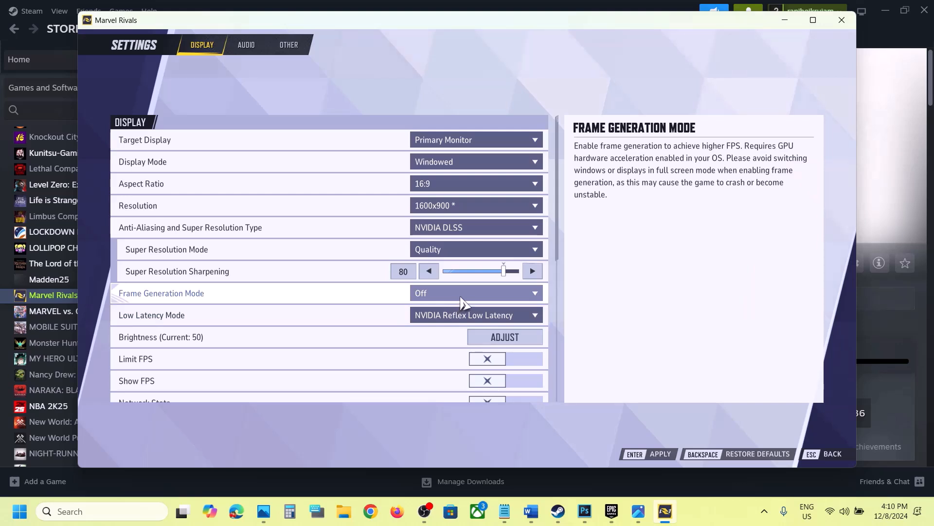
click(467, 232)
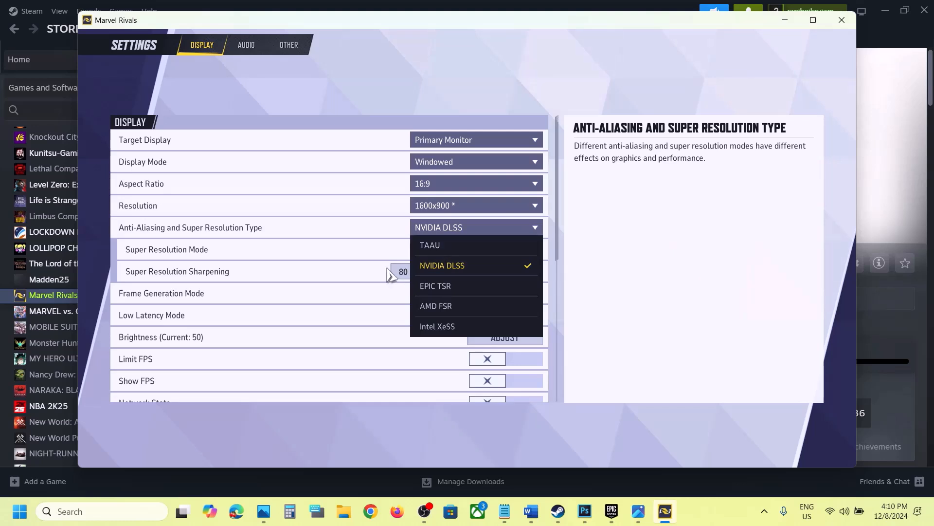
click(374, 225)
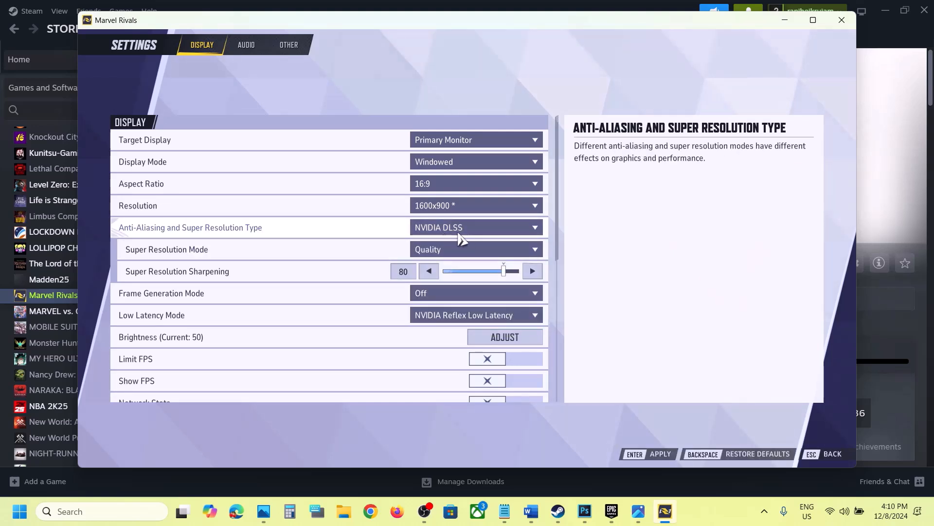
click(462, 238)
click(602, 257)
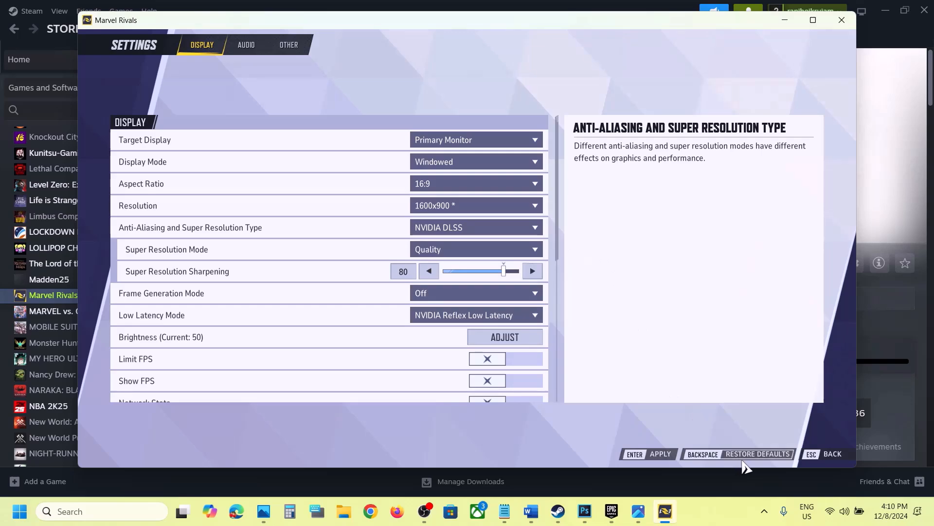
Restore all display settings to their defaults and check the available anti-aliasing and super resolution types.
click(760, 454)
click(417, 322)
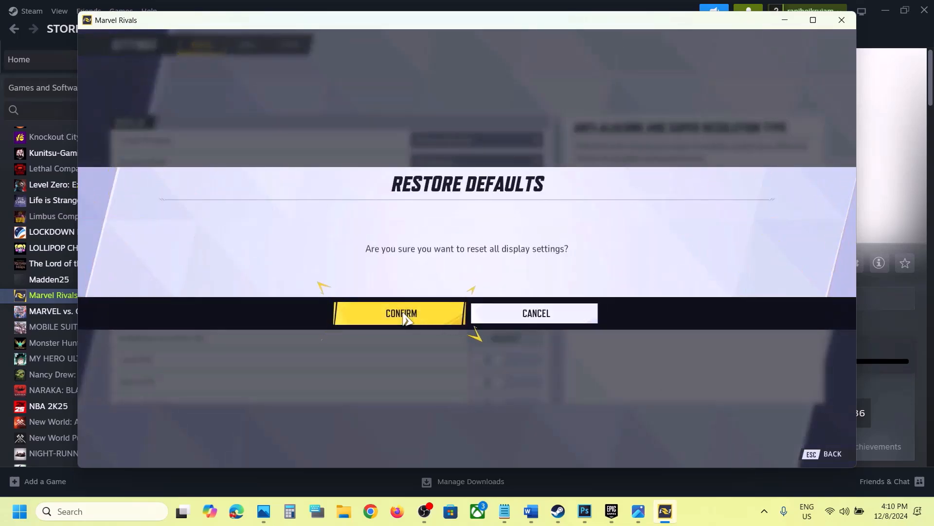
click(457, 239)
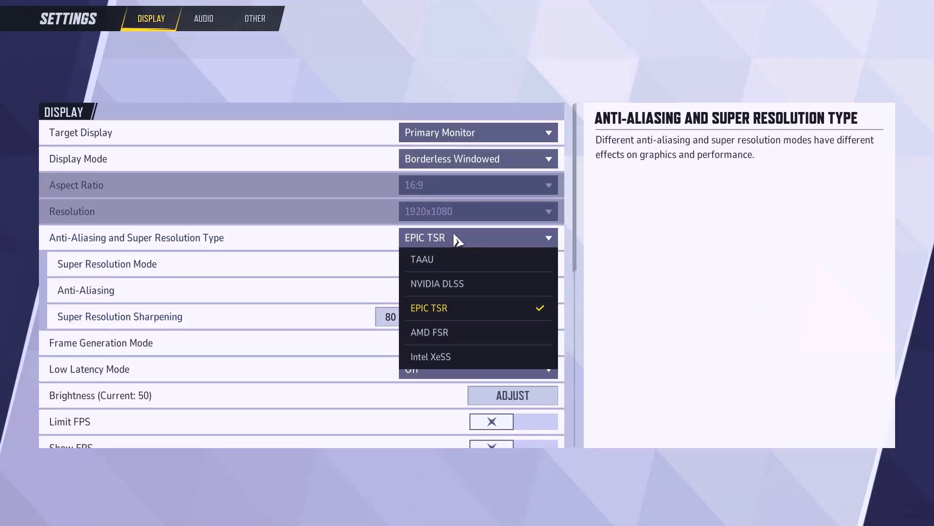
click(597, 248)
Set the display mode to Windowed and the resolution to 1600x900, and apply the new display settings.
click(476, 159)
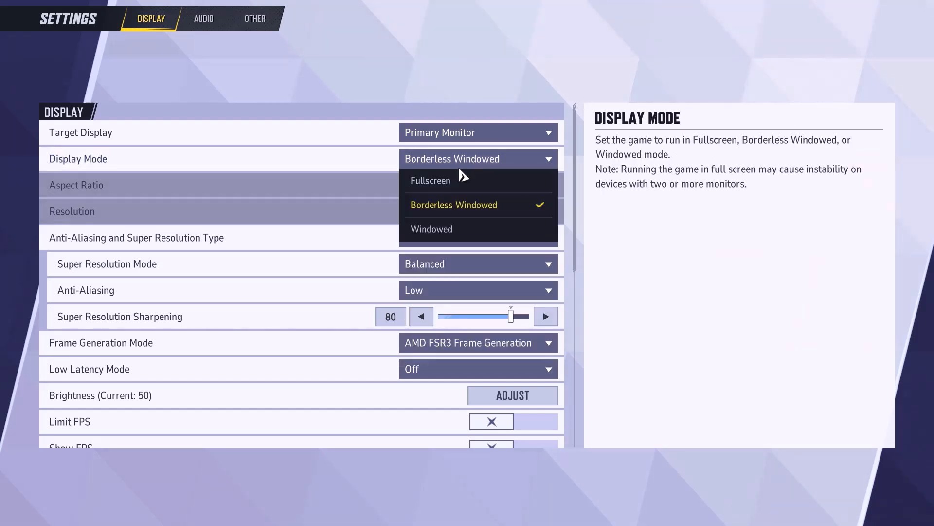
click(445, 228)
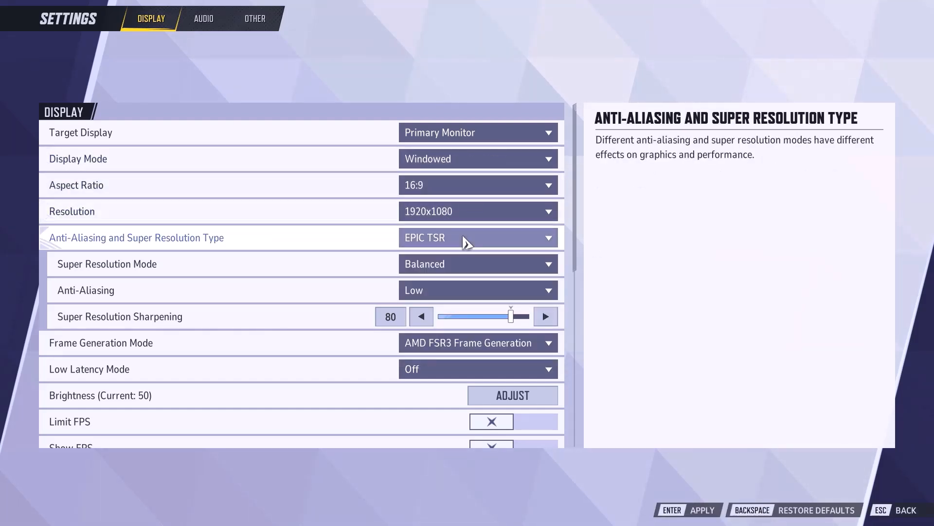
click(456, 220)
click(451, 233)
click(701, 509)
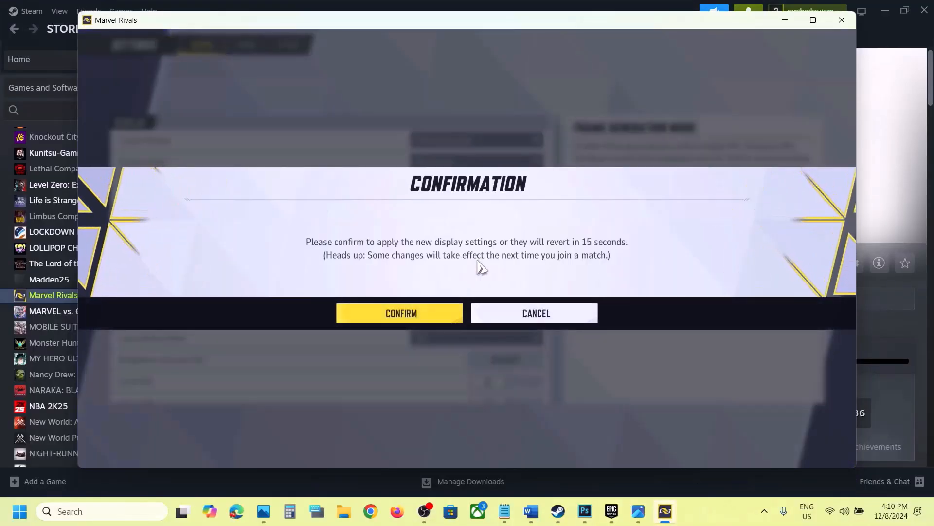
click(430, 315)
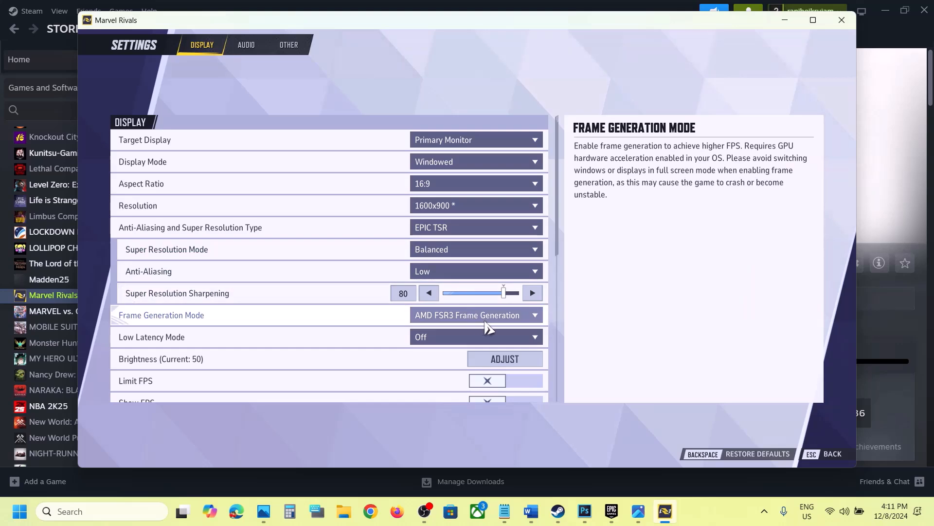
Turn Frame Generation Mode off in the display settings.
scroll(490, 327, down, 2)
scroll(494, 329, down, 2)
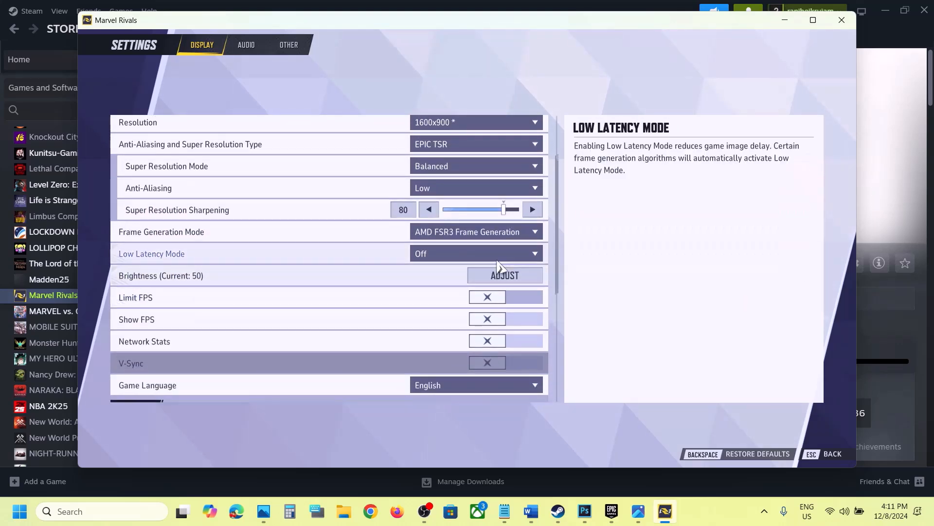
click(485, 238)
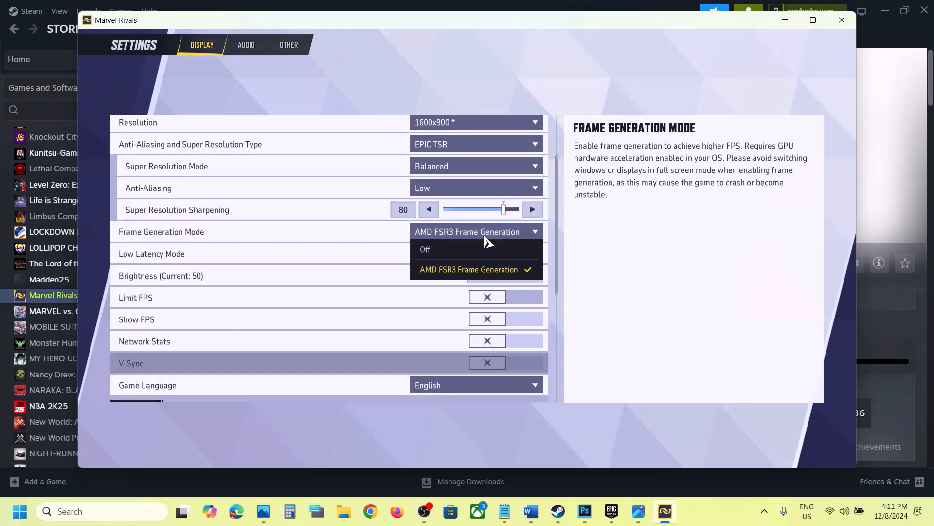
click(464, 251)
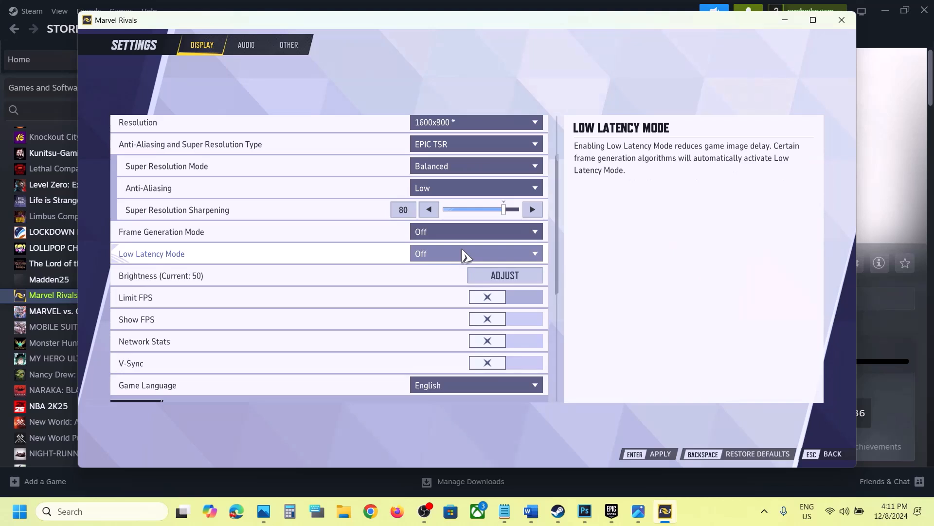
Enable the FPS limit with a cap of 60 and apply the changes.
scroll(506, 282, down, 6)
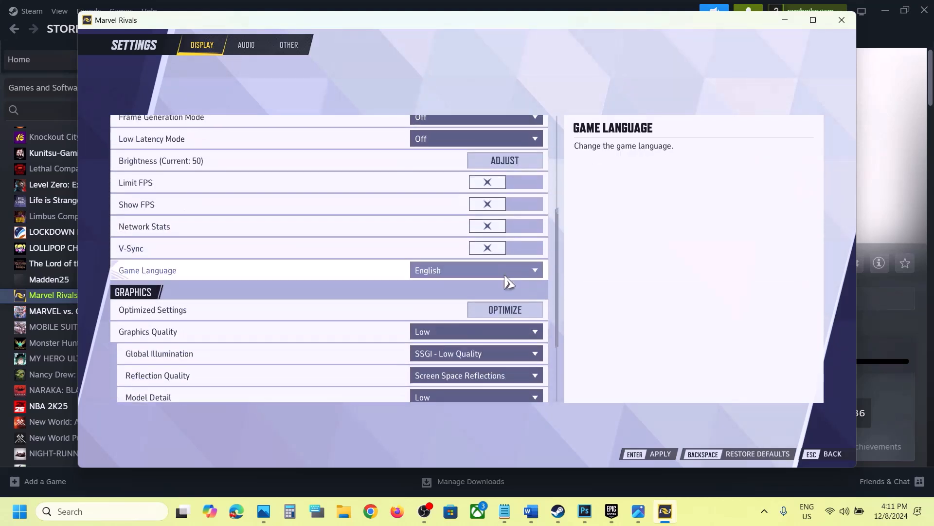
scroll(506, 280, up, 2)
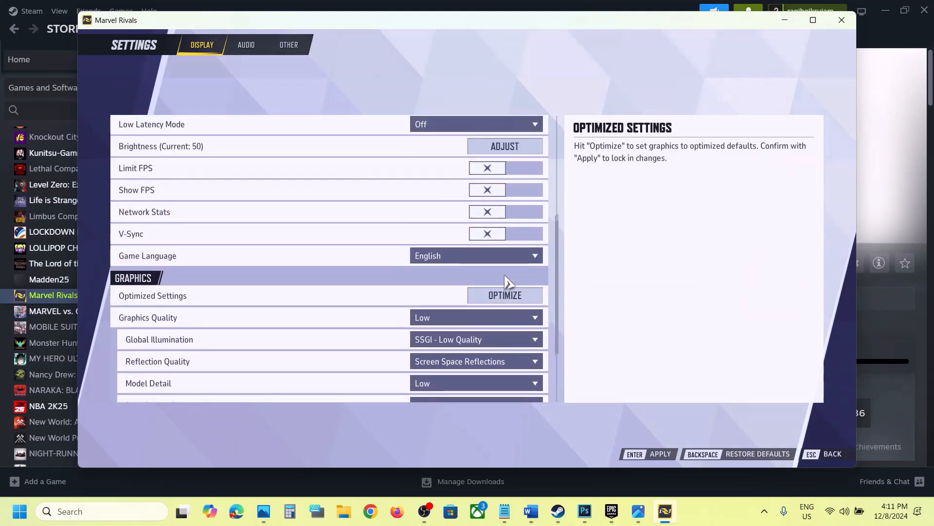
click(526, 170)
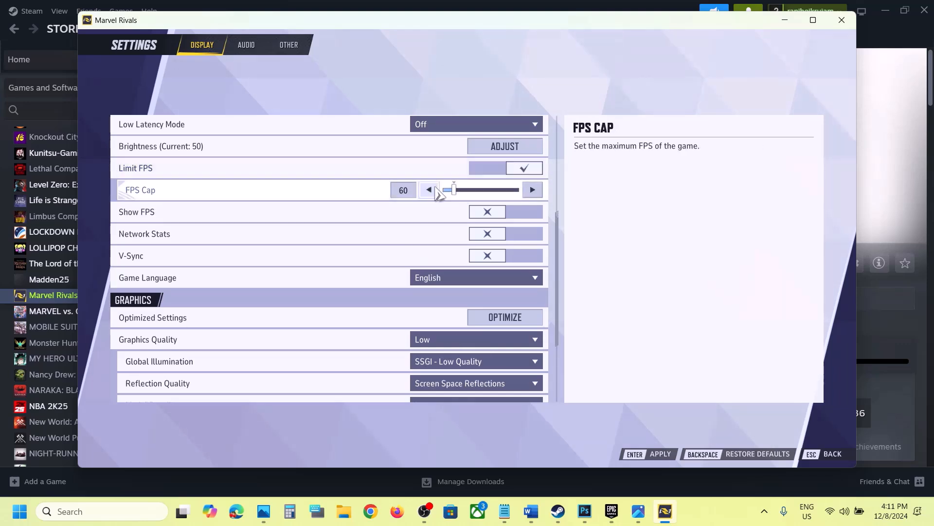
click(660, 455)
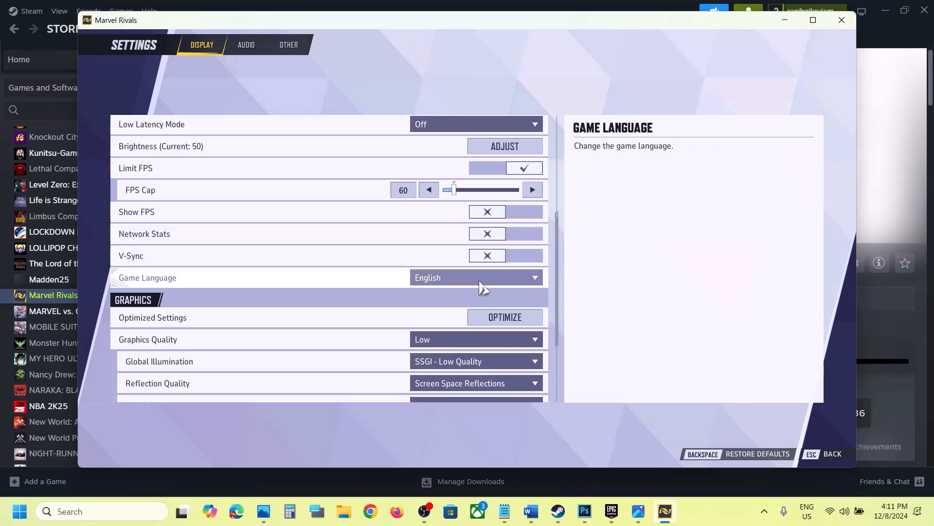
Select Low as the overall graphics quality in the graphics settings.
scroll(466, 294, down, 5)
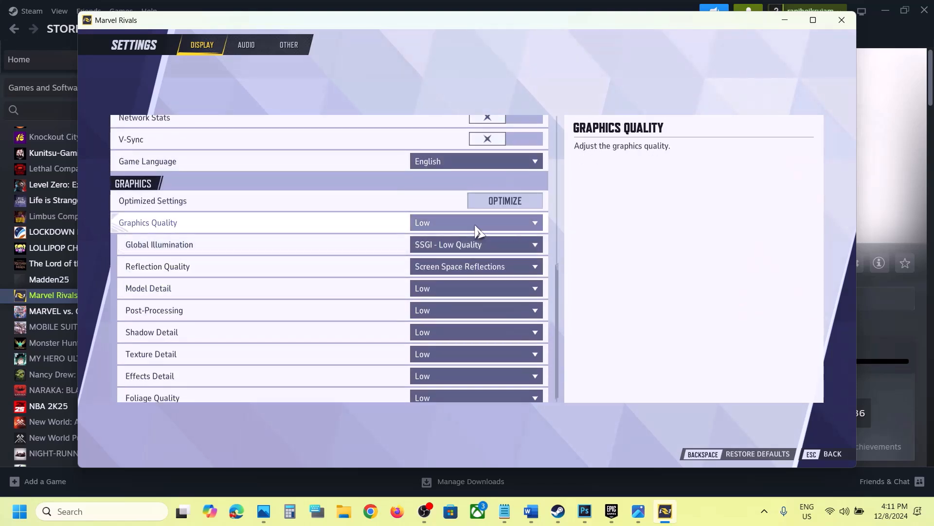
click(477, 229)
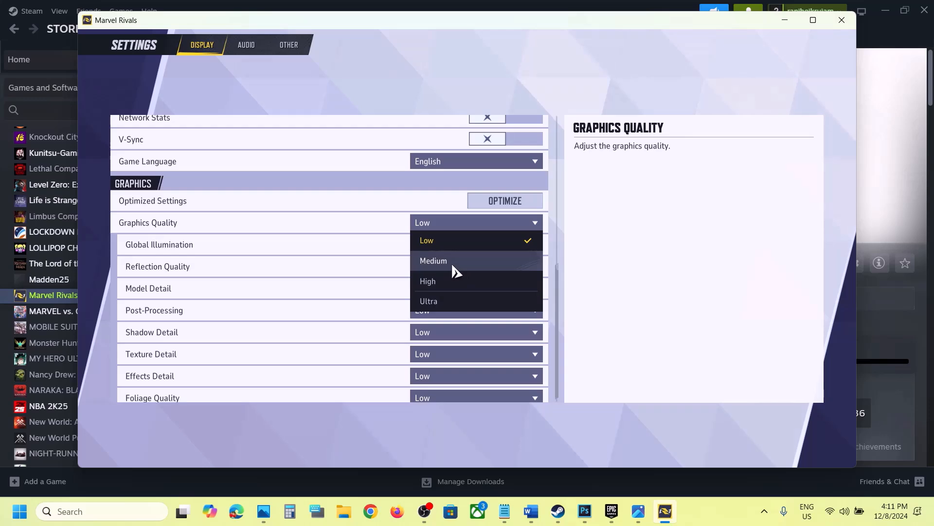
click(448, 245)
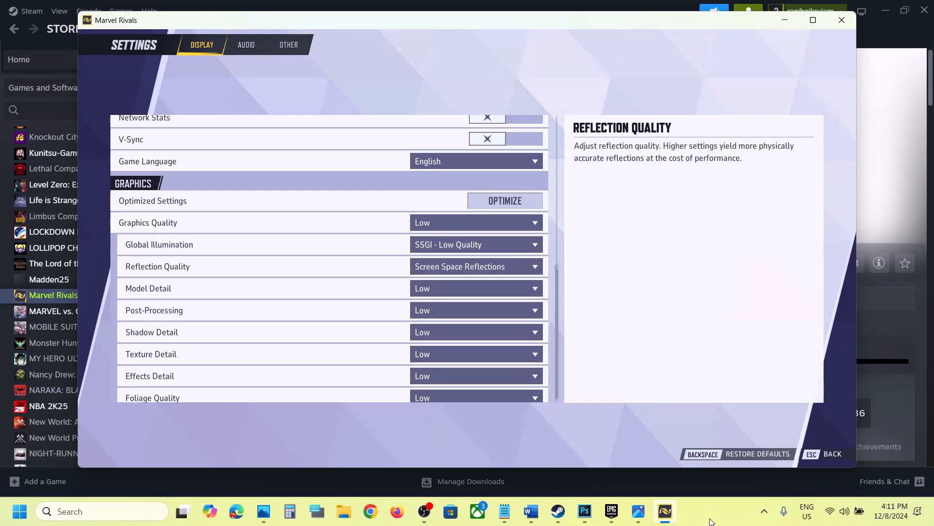
Leave the settings, quit Marvel Rivals, and switch back to the Word document.
key(Escape)
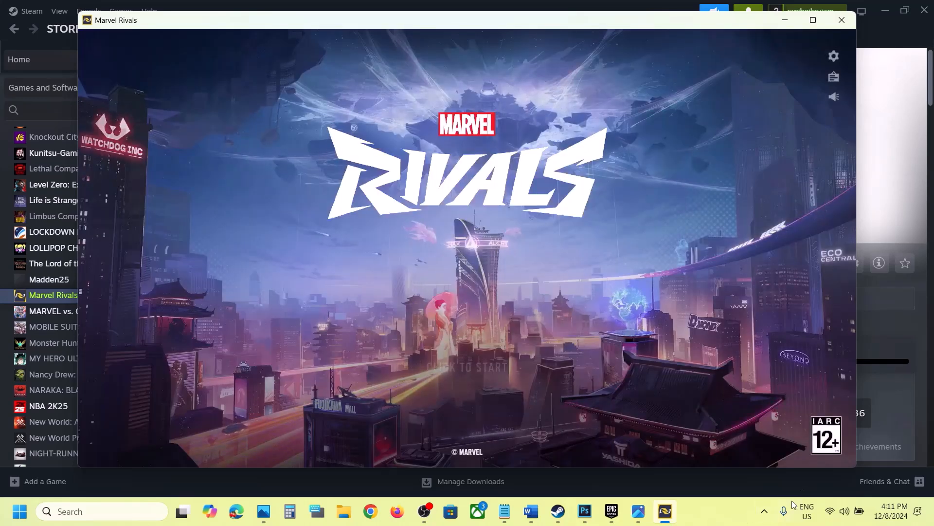
click(728, 517)
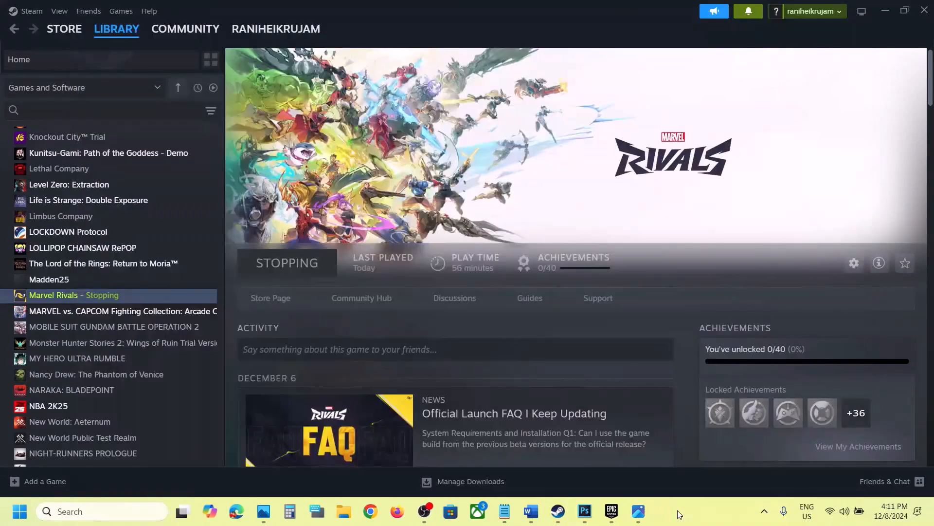
click(531, 511)
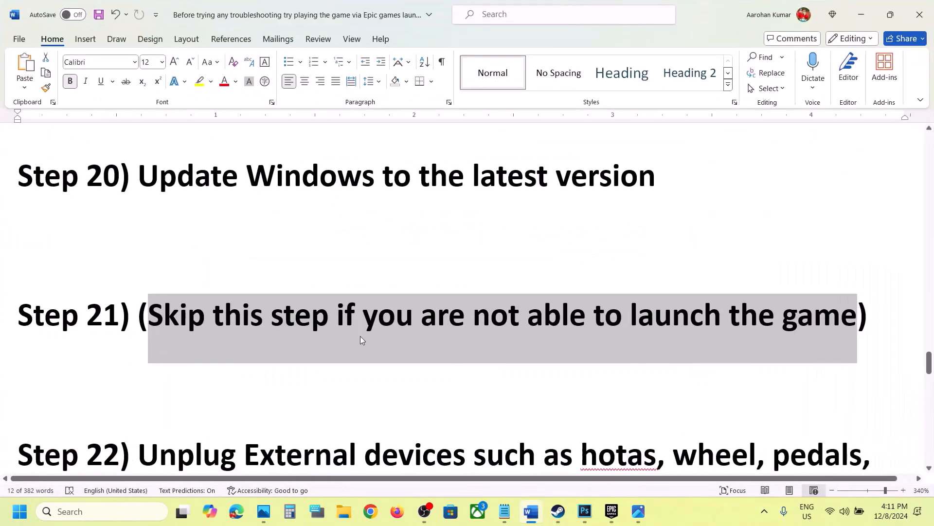
Highlight "disconnect multiple monitors" in step 22, followed by the passage from "turn off Razer Synapse" to "in task manager".
scroll(360, 336, down, 3)
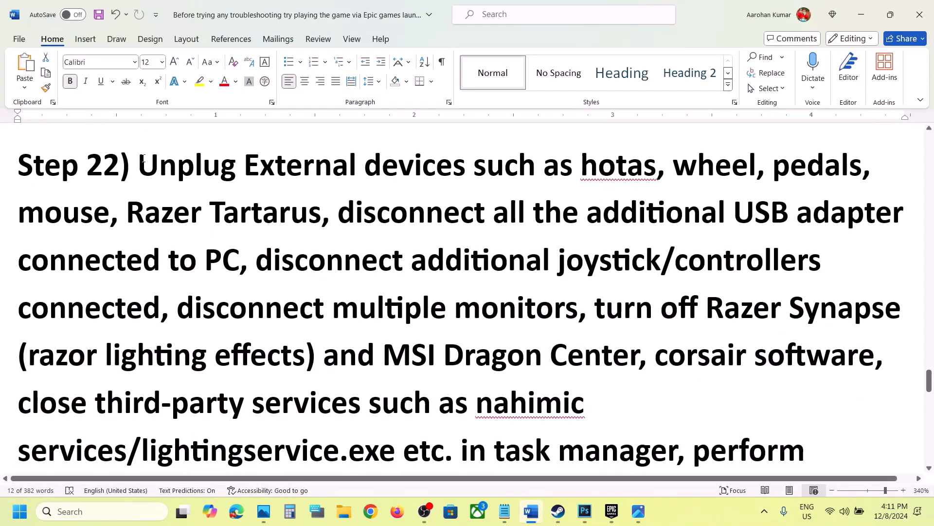
drag(142, 158, 531, 311)
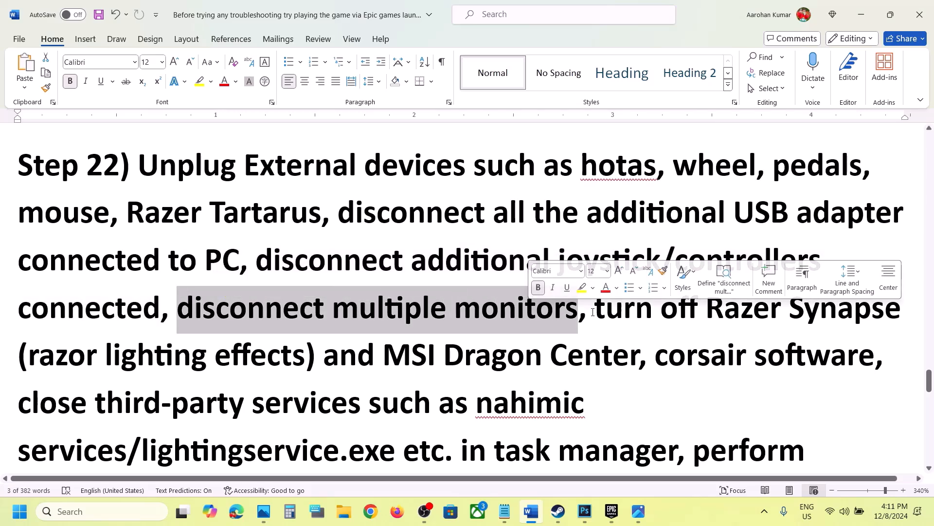
drag(594, 311, 680, 446)
scroll(680, 444, down, 5)
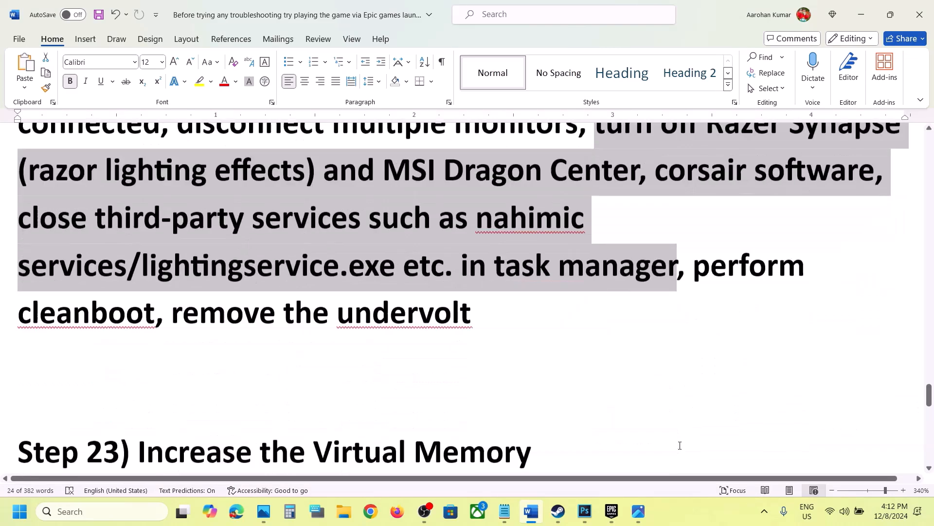
Highlight the closing part of step 22 and move on to step 23, Increase the Virtual Memory.
drag(479, 287, 591, 271)
scroll(193, 277, down, 3)
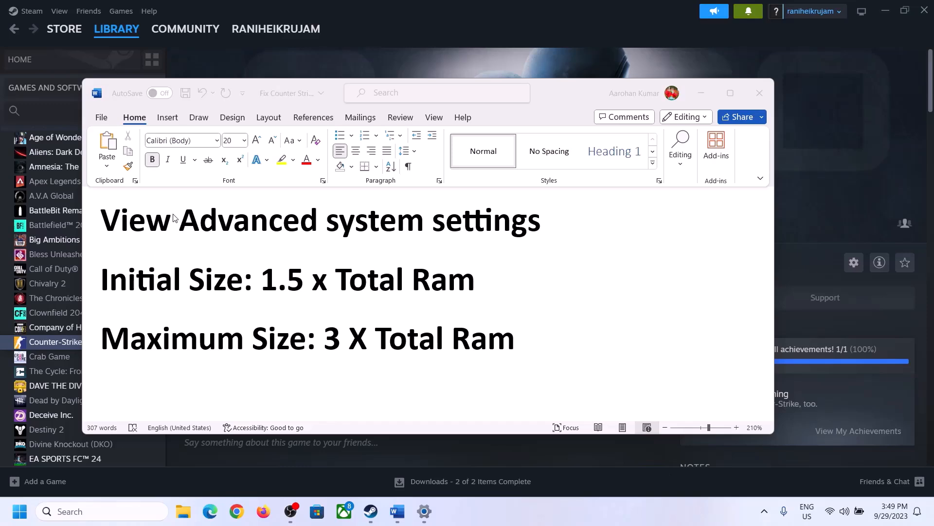
Copy "View Advanced system settings" from the Word document, find it with Windows search and open it.
click(124, 223)
drag(111, 225, 519, 231)
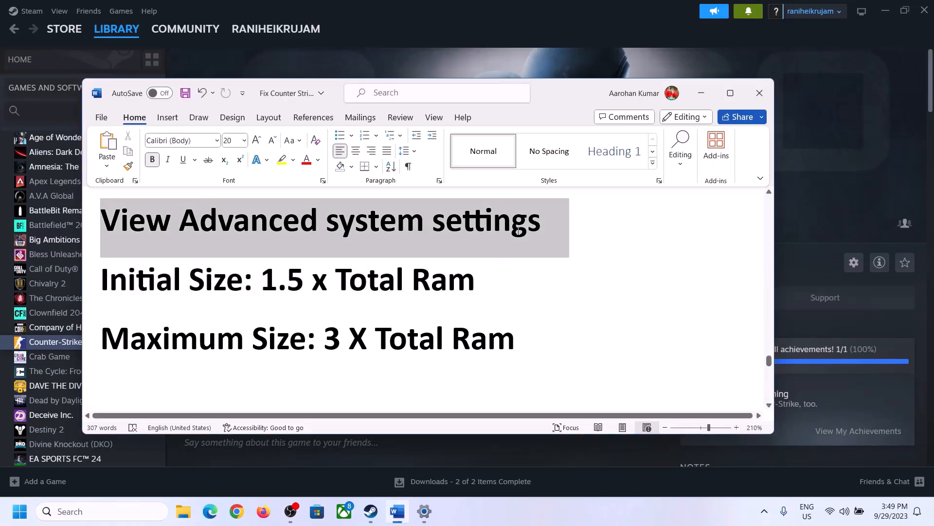
key(ctrl+c)
click(111, 511)
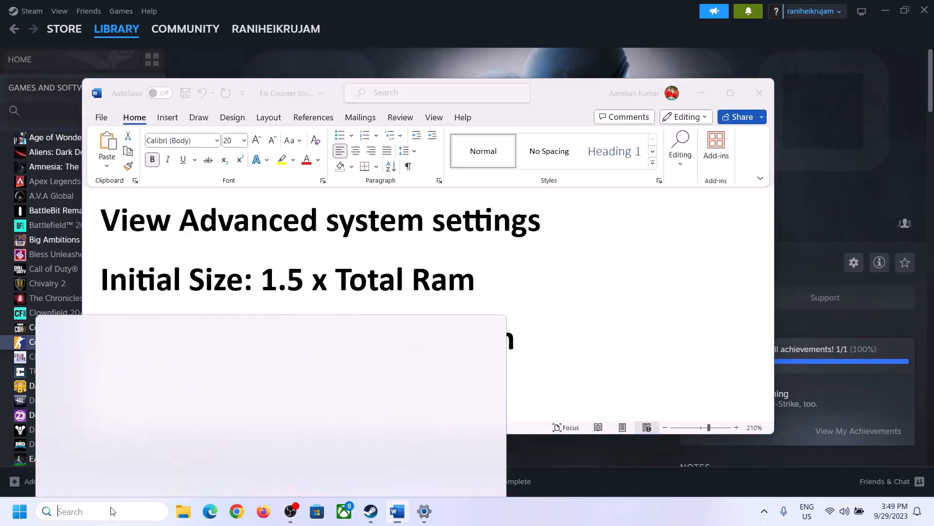
key(ctrl+v)
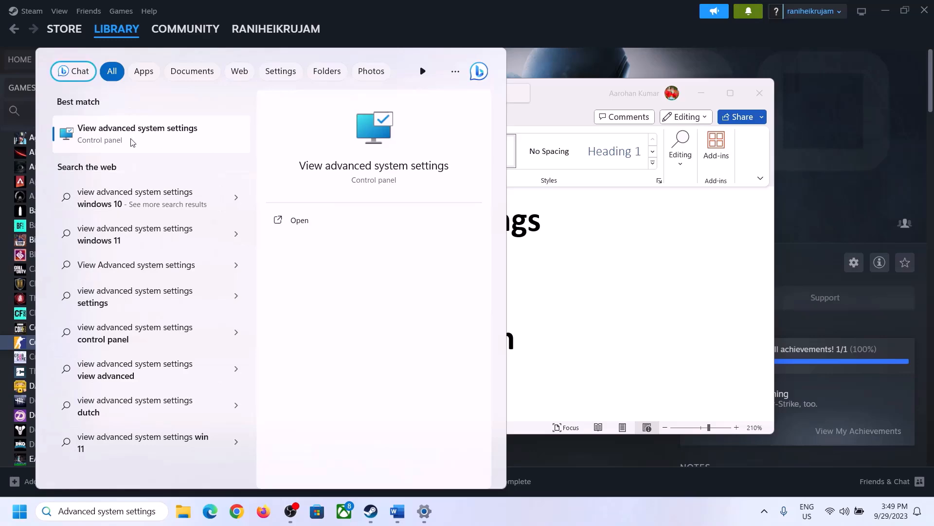
click(132, 141)
drag(196, 96, 417, 171)
In the performance options' virtual memory settings, turn off automatic paging file management and choose Custom size for drive C.
click(519, 248)
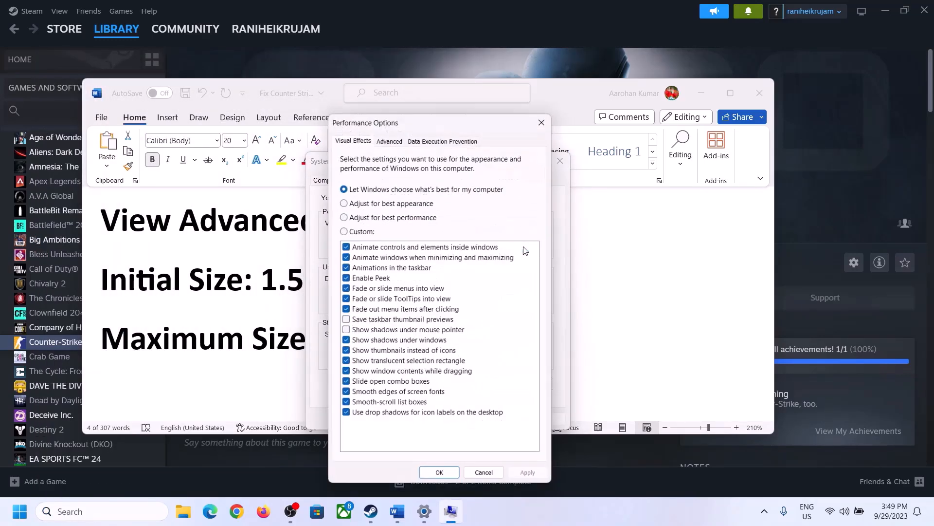
click(392, 137)
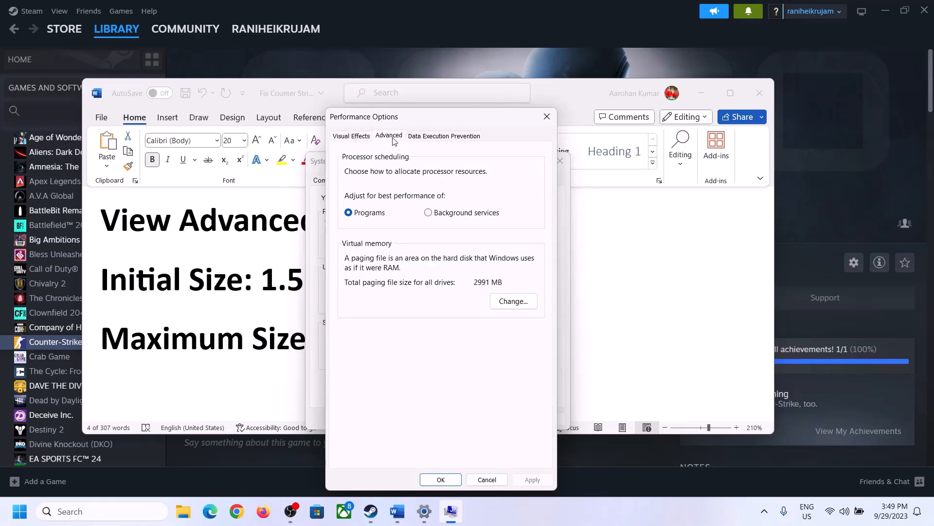
click(514, 302)
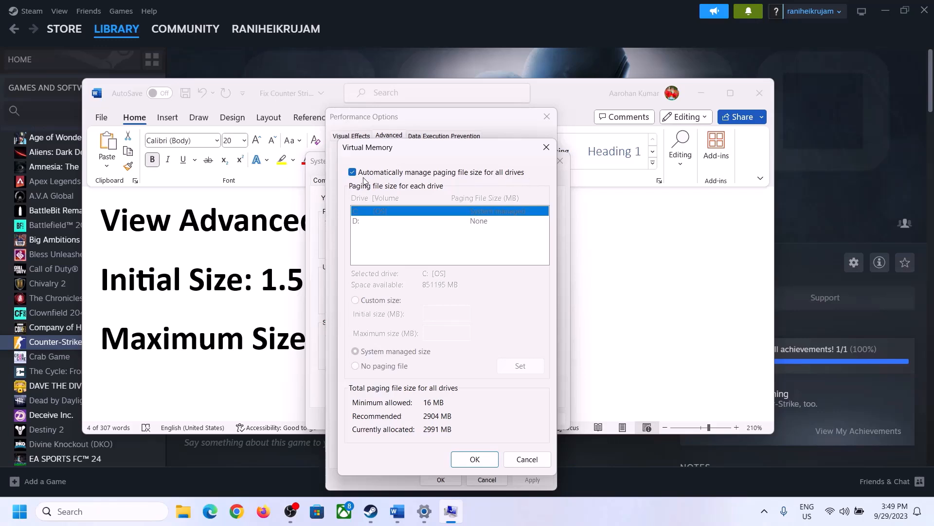
click(353, 173)
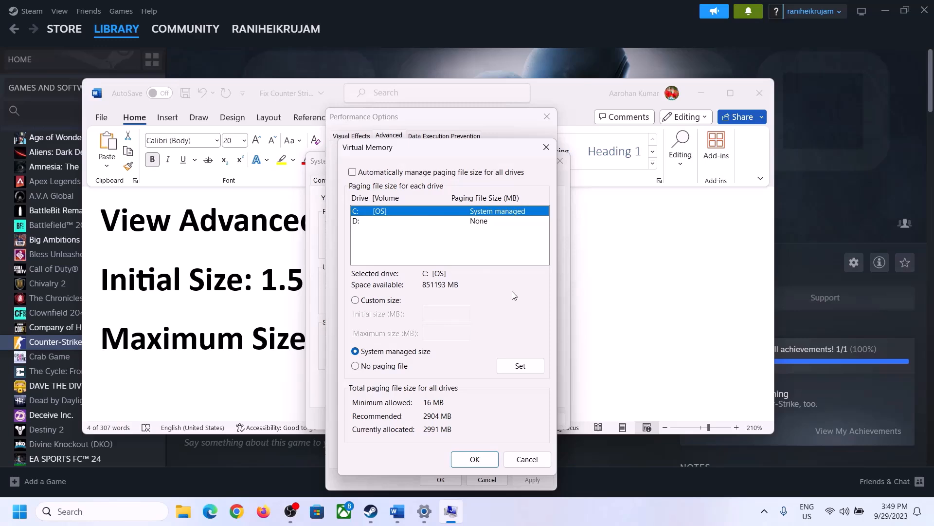
click(355, 300)
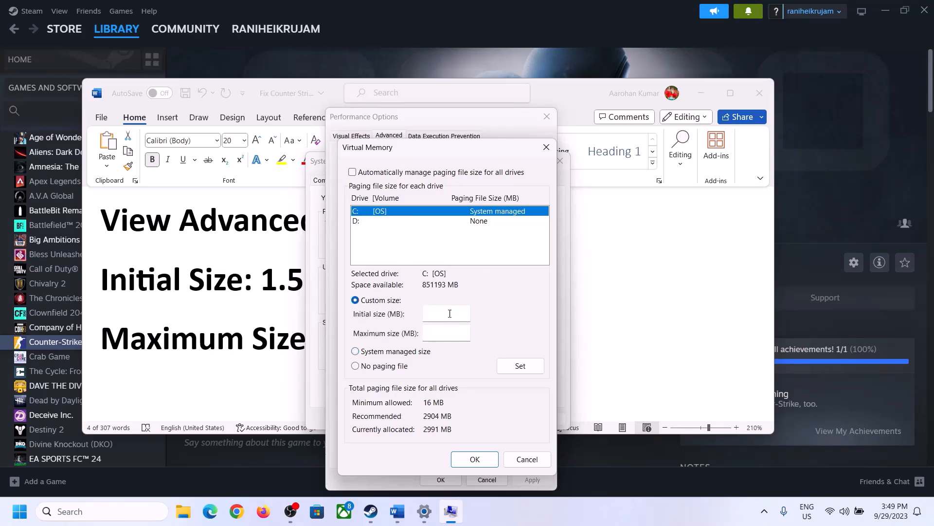
Highlight the formula "1.5 x Total Ram" in the Word document, and look up the installed RAM in the system's About settings.
click(259, 288)
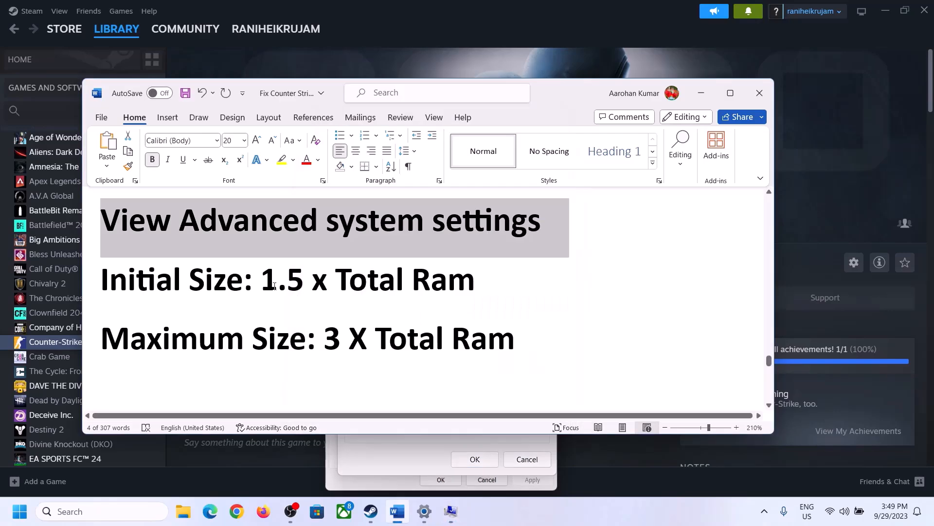
drag(275, 287, 433, 291)
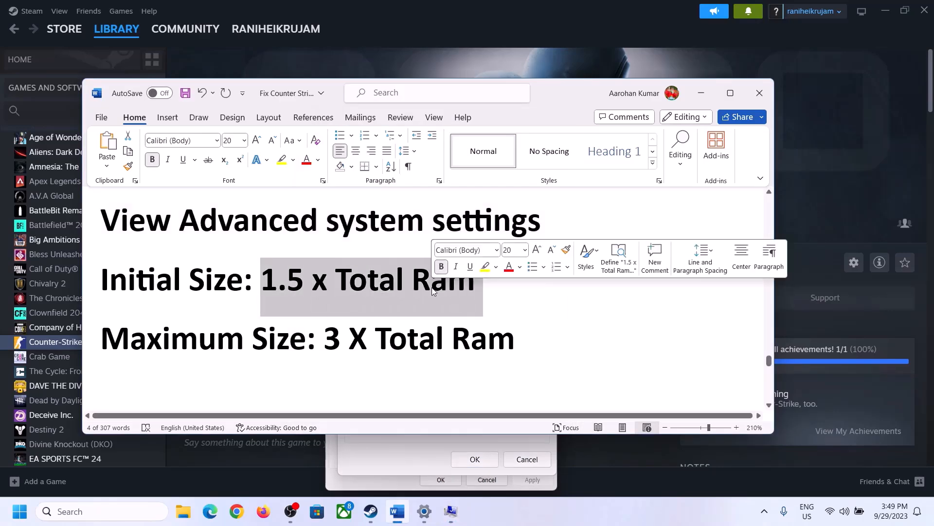
click(424, 512)
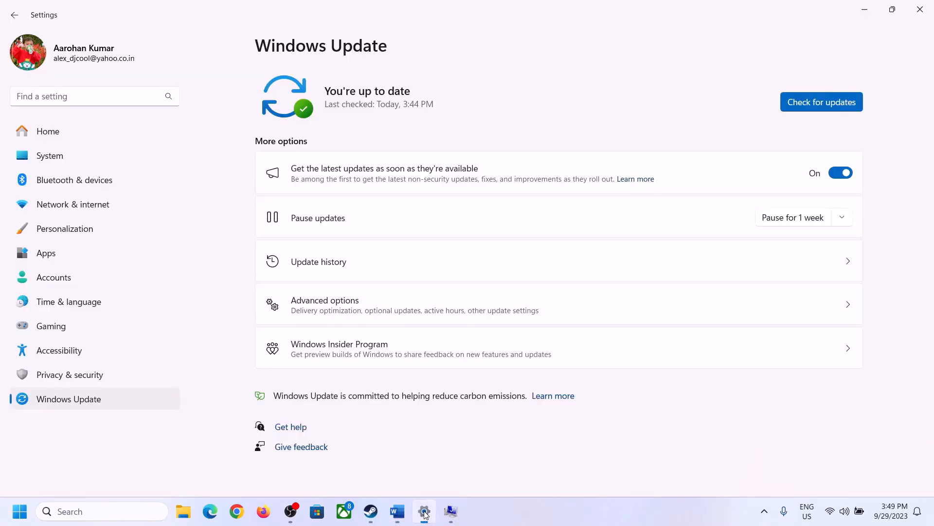
click(42, 162)
scroll(341, 334, down, 6)
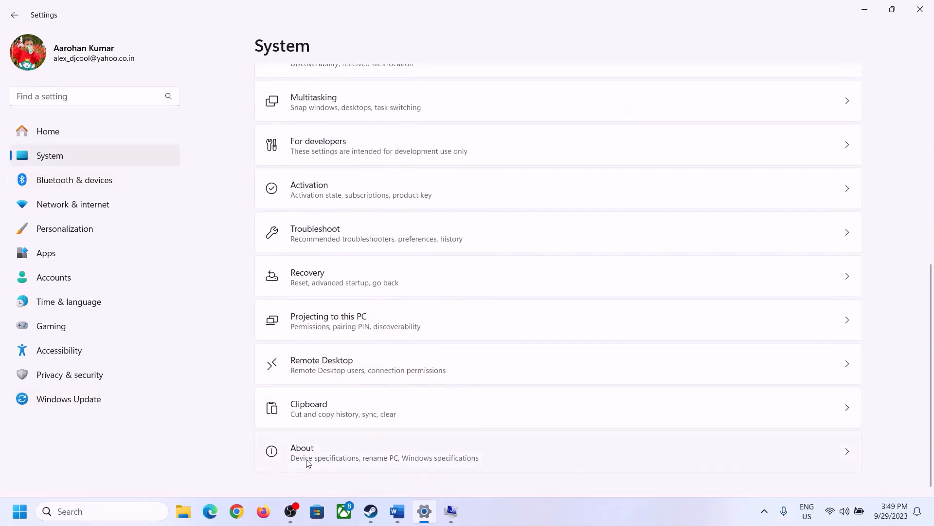
click(308, 463)
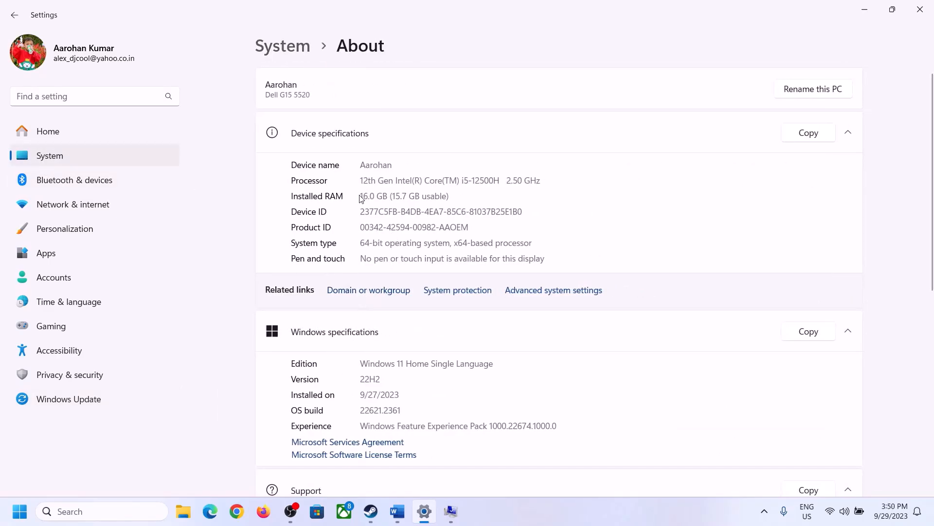
drag(367, 195, 356, 198)
click(368, 195)
drag(370, 191, 356, 191)
Run the Calculator, place it beside the Virtual Memory dialog, and bring the Word document with the size formulas behind it.
click(451, 511)
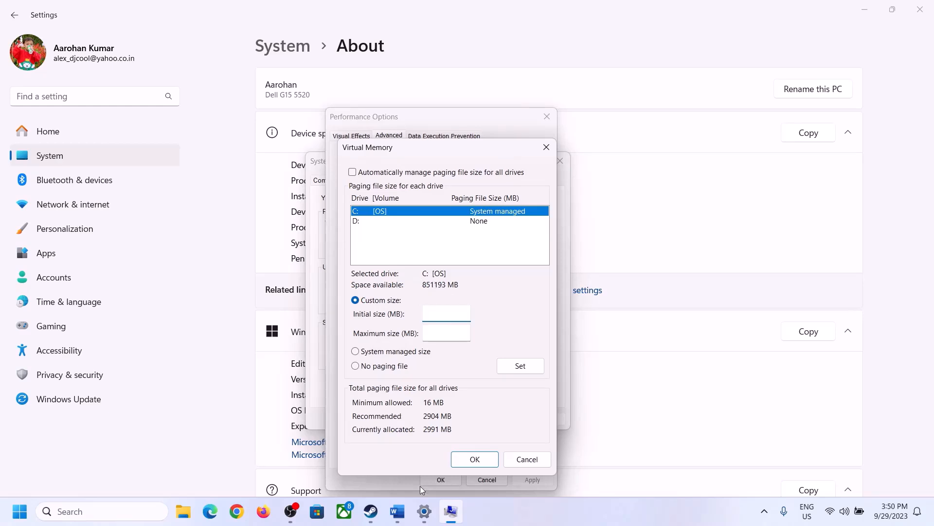
mouse_move(425, 511)
click(421, 451)
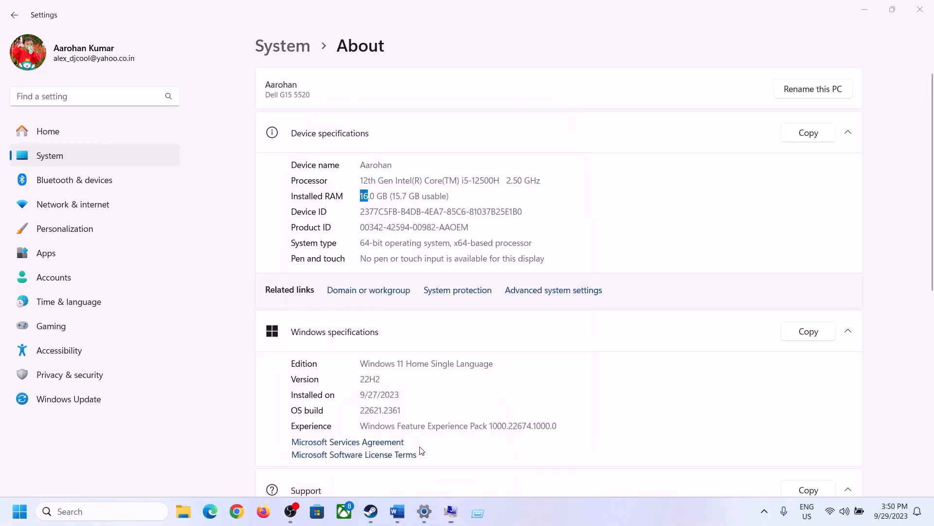
key(super+r)
text(cal)
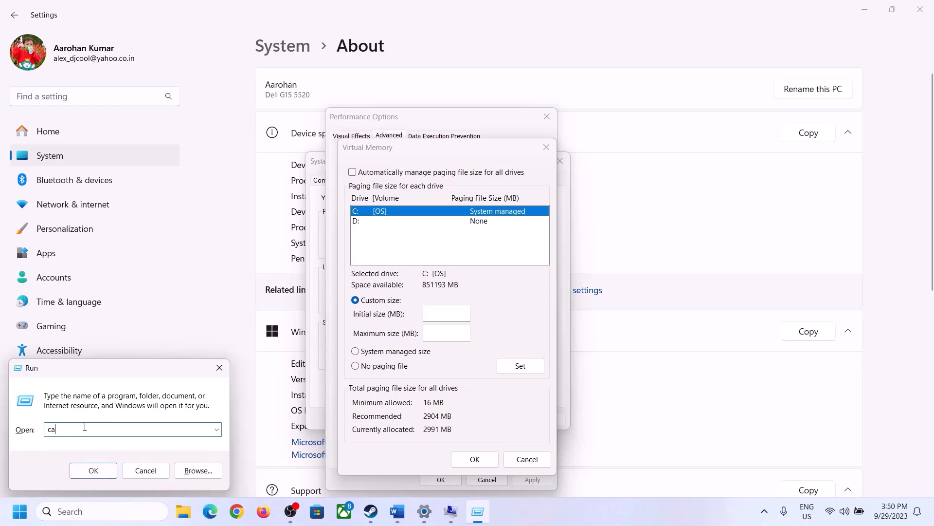
click(89, 472)
drag(116, 18, 682, 160)
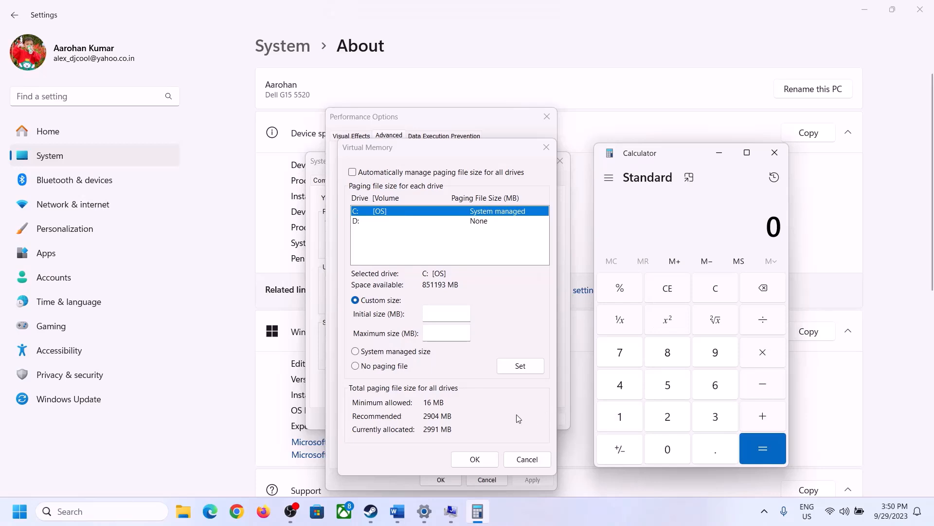
click(334, 430)
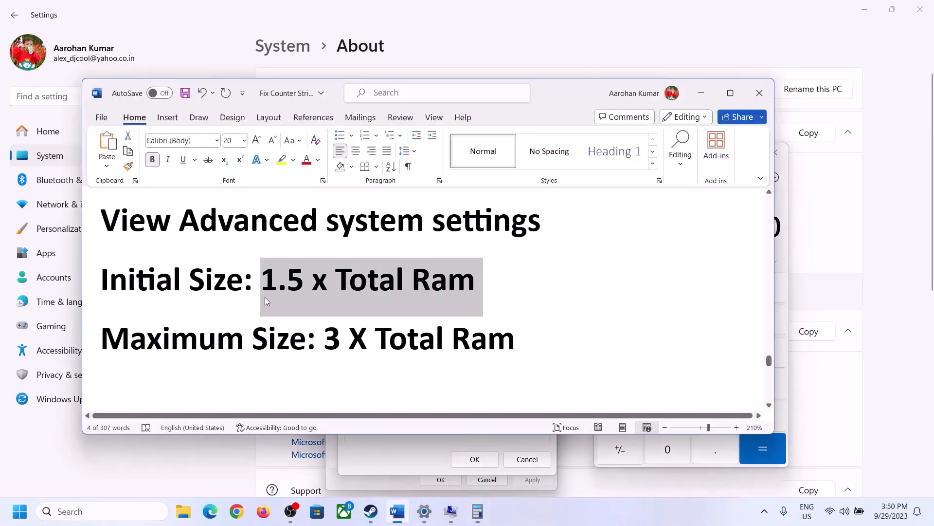
click(478, 511)
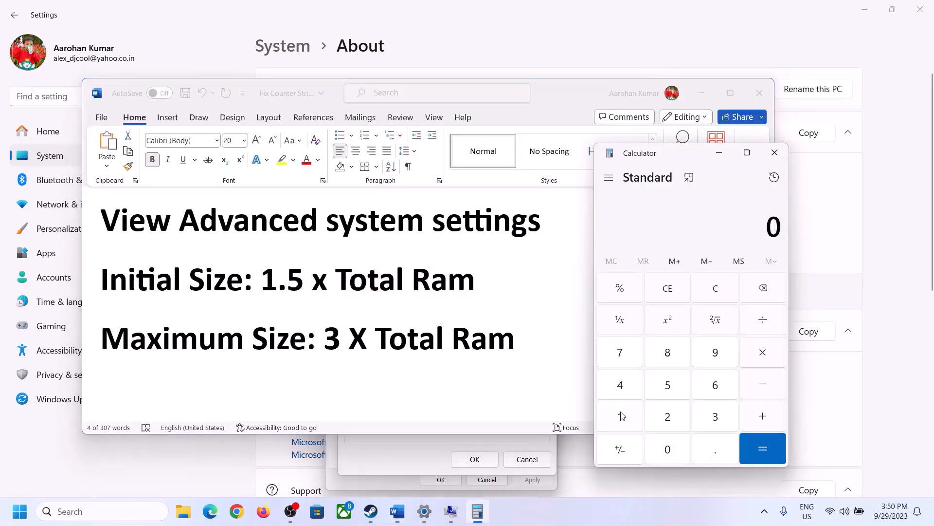
click(621, 419)
click(713, 392)
click(719, 299)
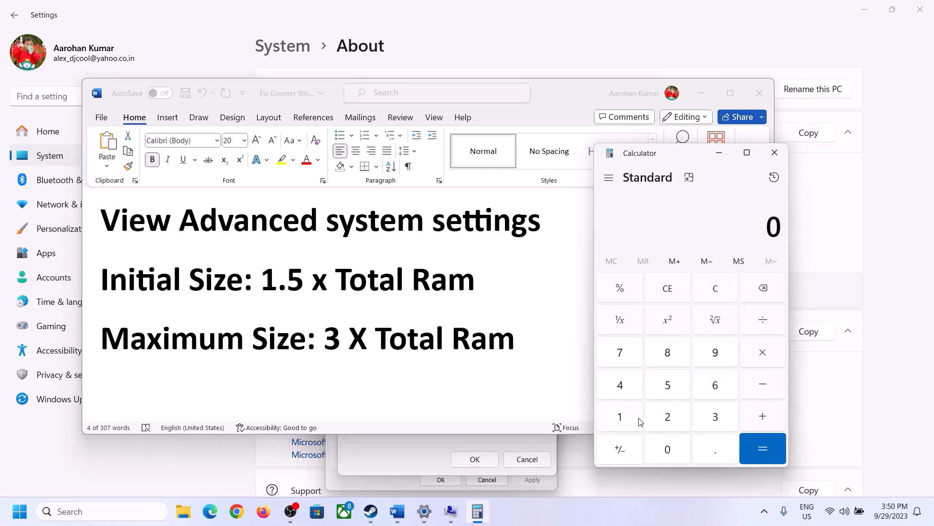
Convert the installed RAM to megabytes in the Calculator by multiplying 16 by 1024.
click(627, 419)
click(699, 389)
click(753, 363)
click(619, 418)
click(671, 452)
click(656, 413)
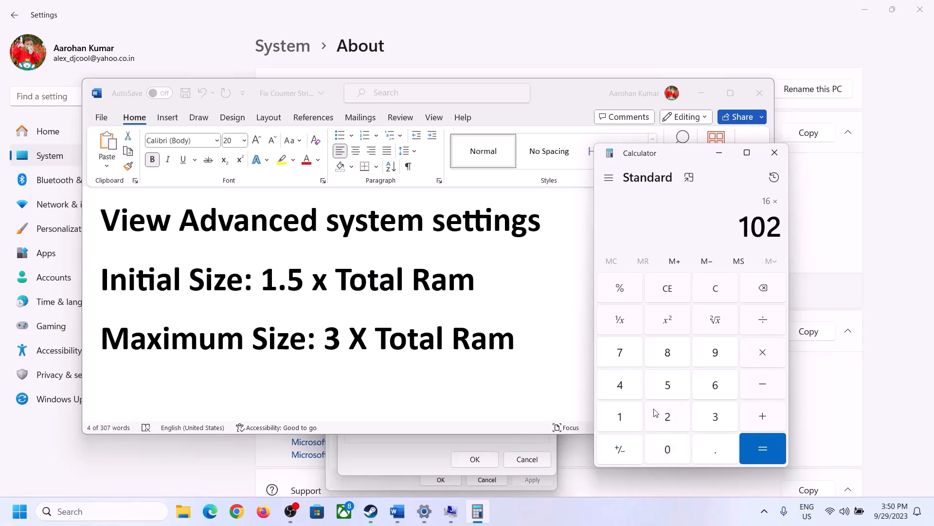
click(627, 392)
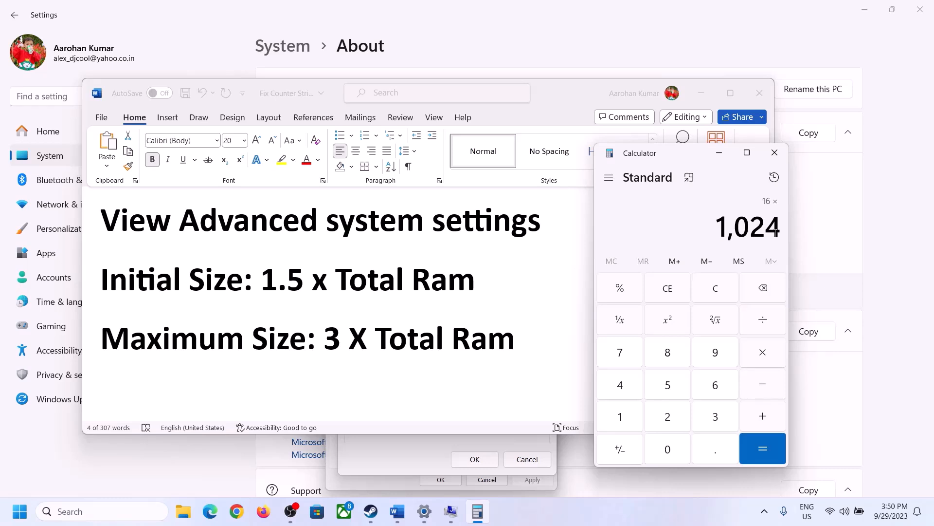
click(763, 451)
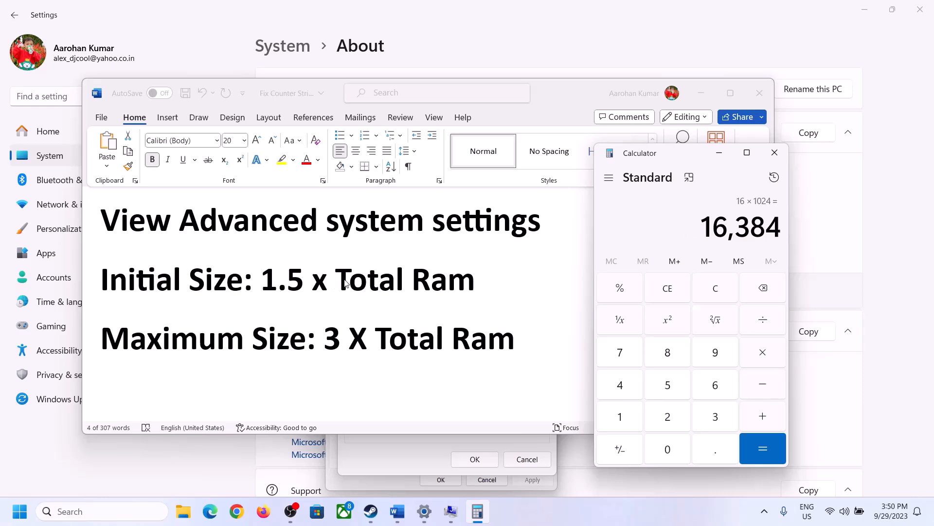
Multiply the RAM total in megabytes by 1.5 to get the initial paging file size.
click(763, 351)
click(620, 417)
click(715, 448)
click(673, 388)
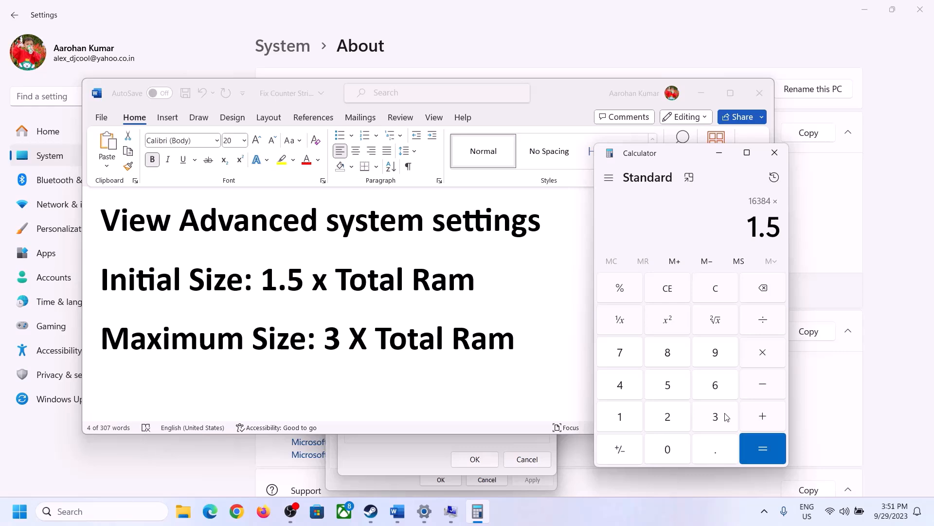
click(763, 446)
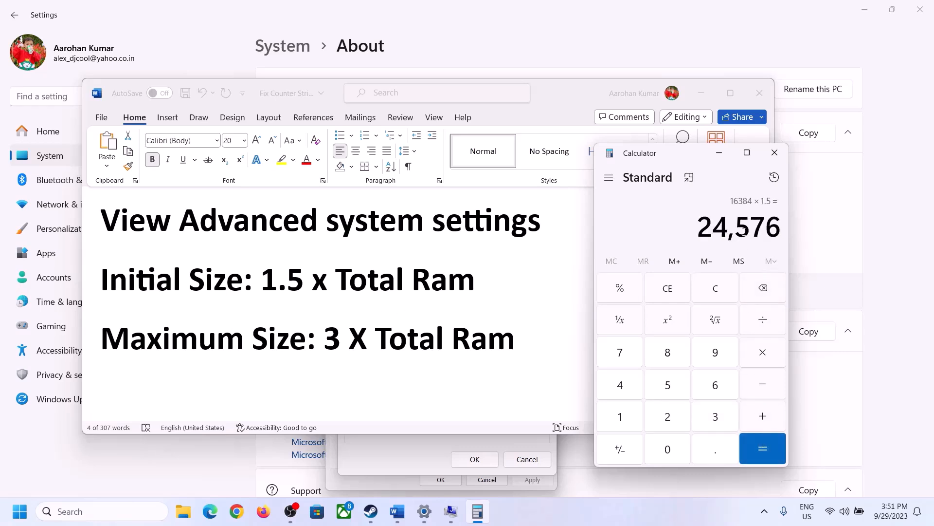
Set the initial size of drive C's custom paging file to 24576 MB and go to the maximum size.
click(424, 445)
click(439, 310)
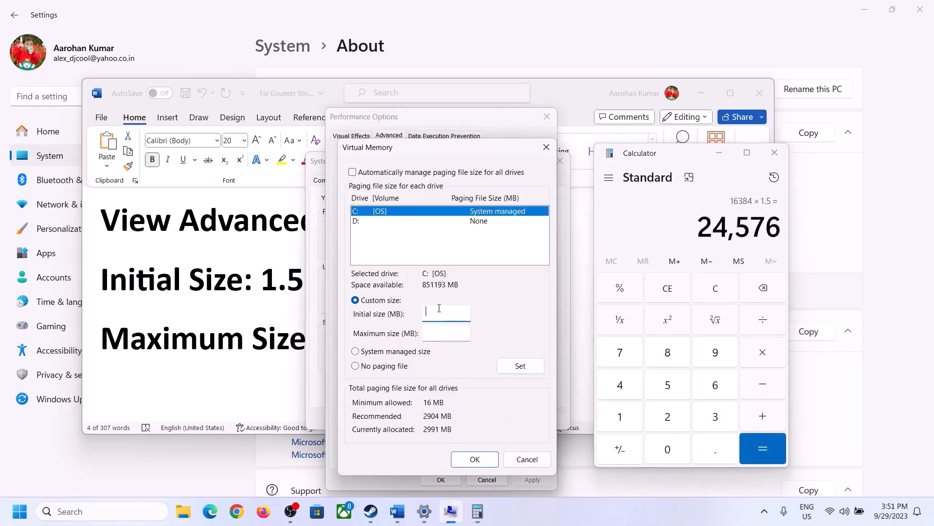
text(24576)
click(468, 332)
Consult the Word document's size formulas, clear the Calculator, and recheck the installed RAM in Settings.
click(277, 340)
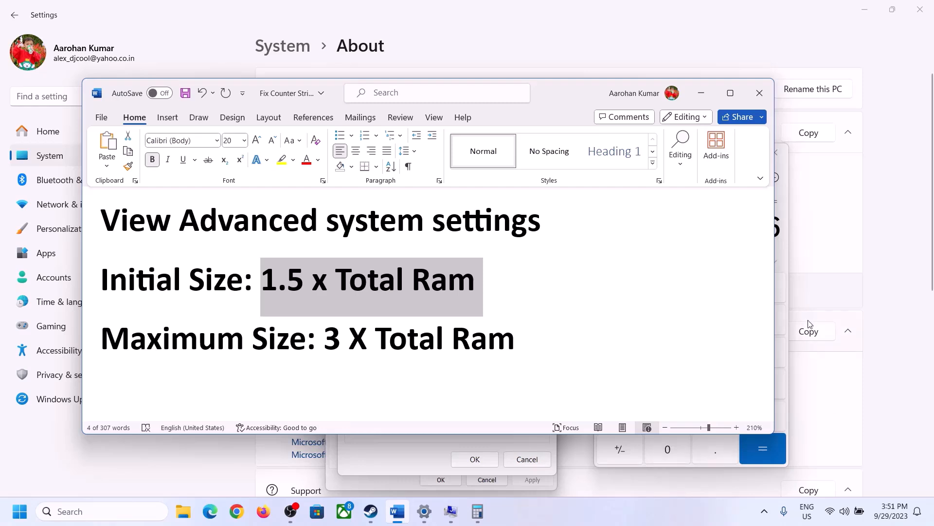
click(784, 252)
click(725, 290)
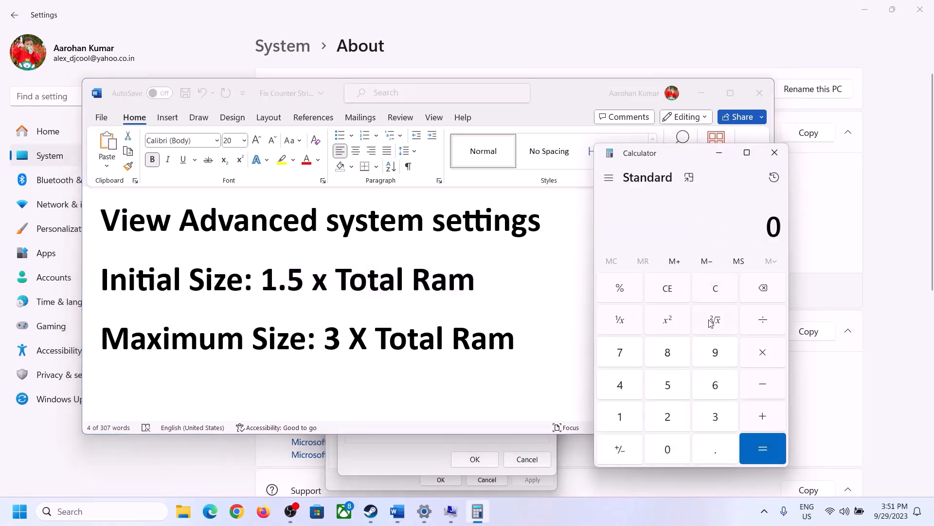
click(424, 511)
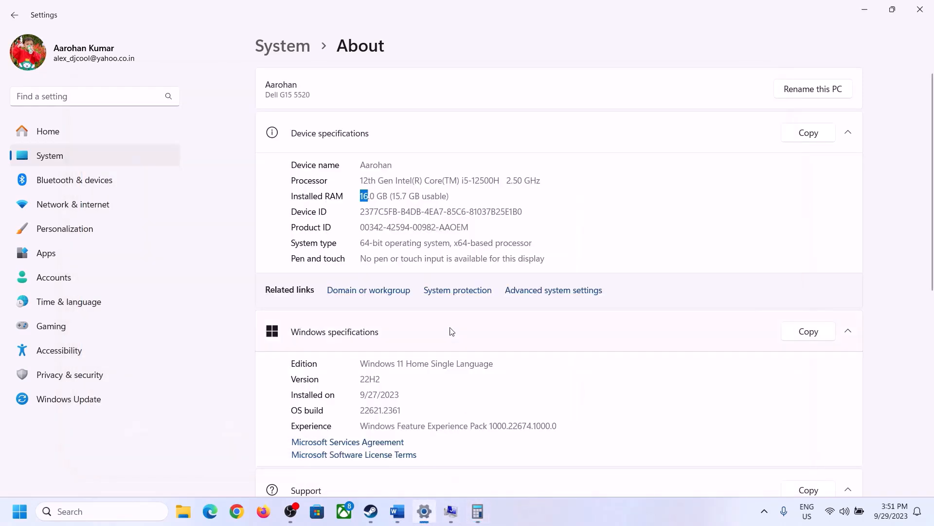
click(478, 511)
Calculate 16 × 1024 again as the base for the maximum paging file size.
click(631, 414)
click(711, 387)
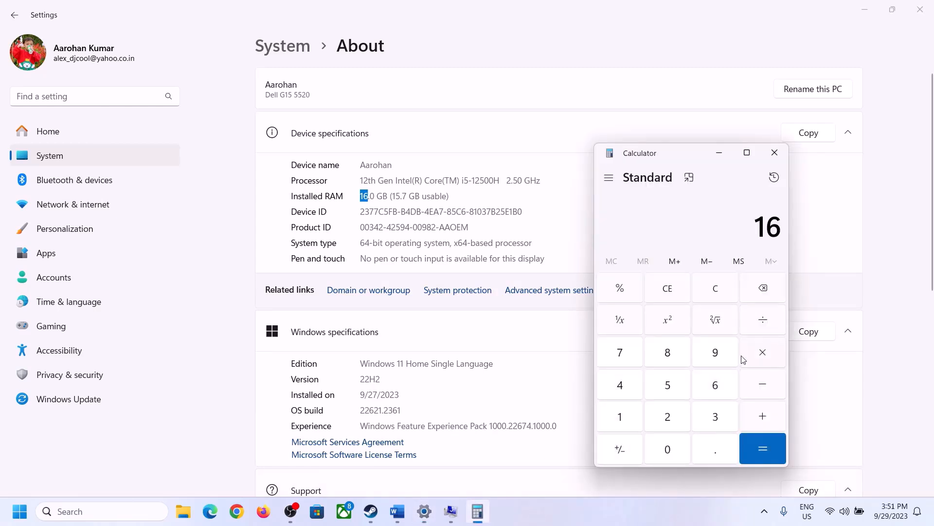
click(758, 353)
click(626, 413)
click(660, 446)
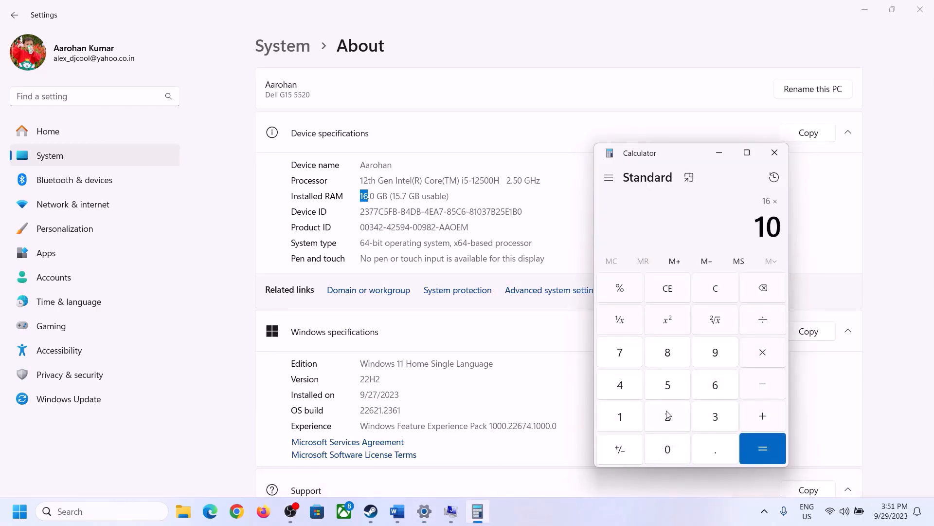
click(667, 416)
click(622, 385)
click(755, 455)
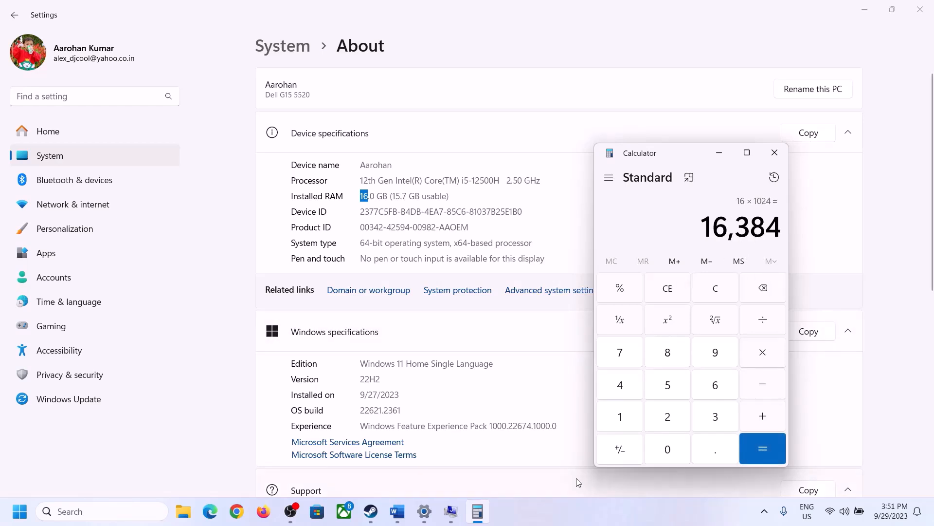
Check the maximum size formula in the Word document and multiply the 16384 MB RAM total by 3 in Calculator.
click(398, 511)
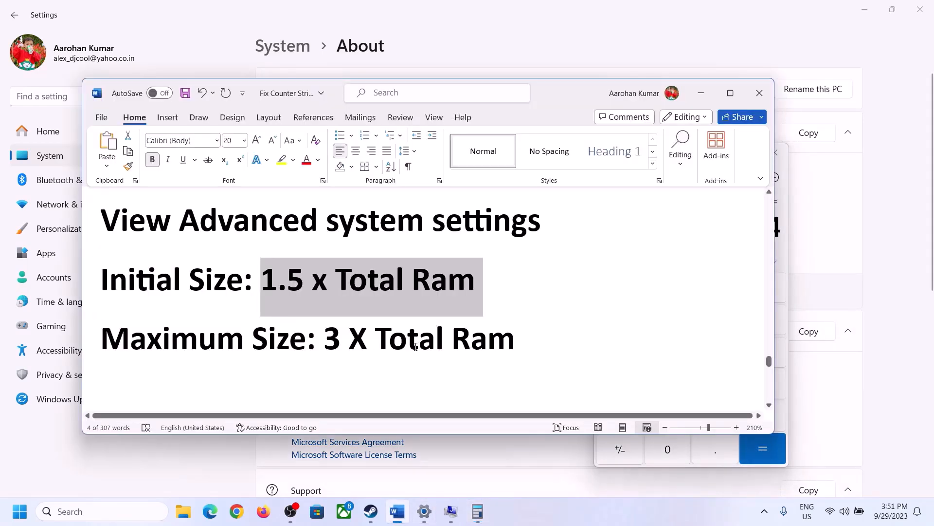
click(478, 511)
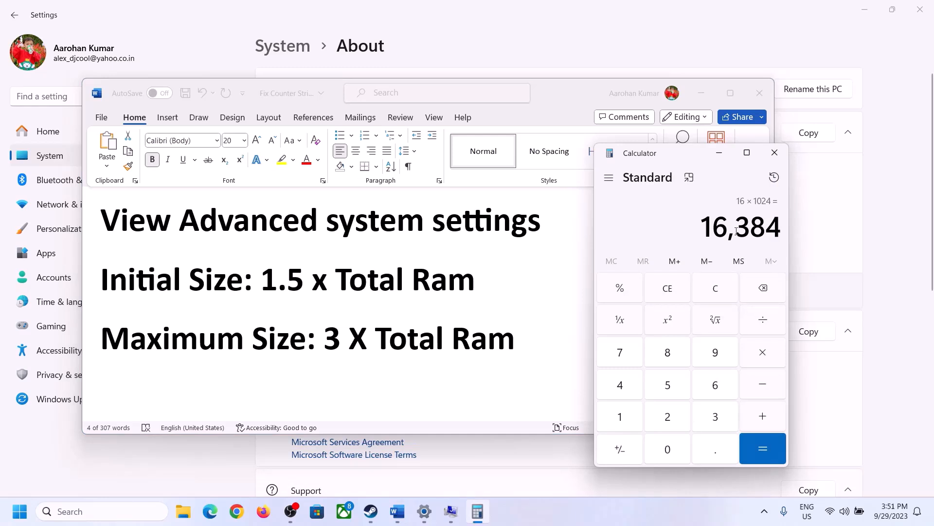
click(763, 353)
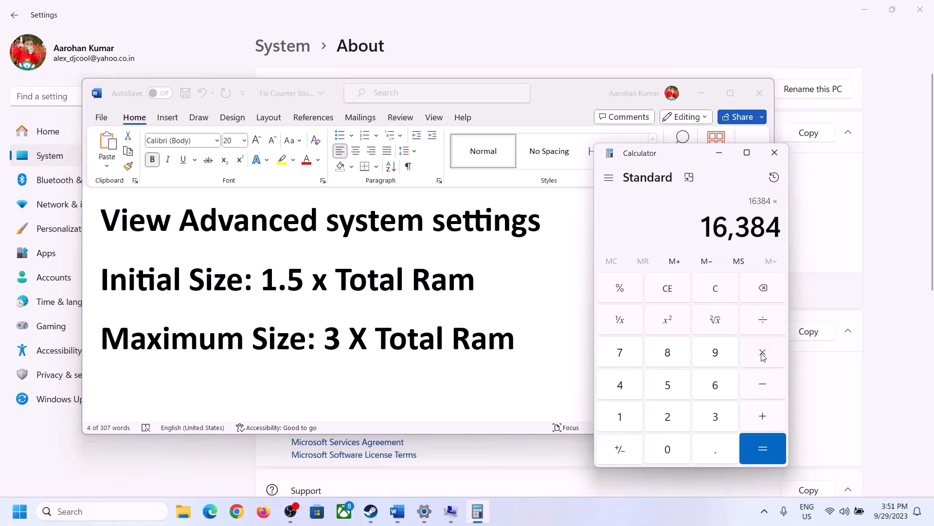
click(702, 422)
click(772, 446)
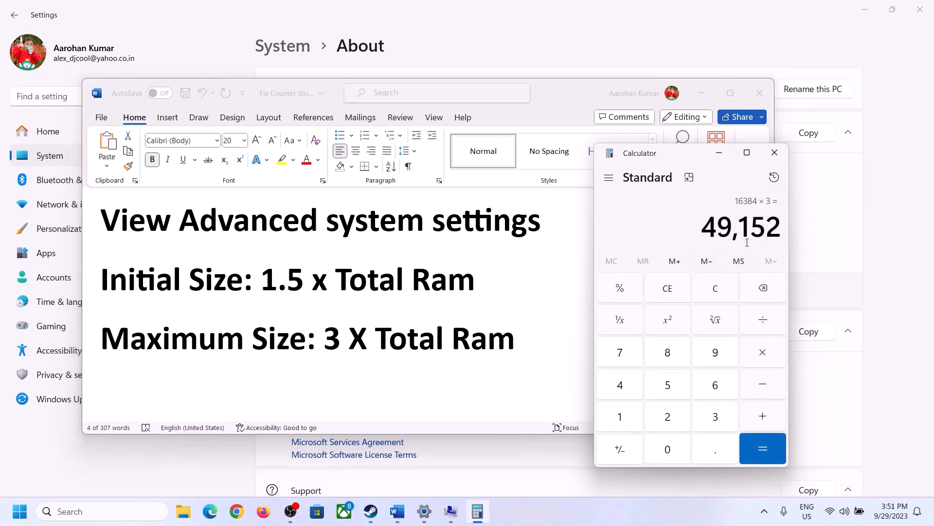
Set the maximum size of drive C's custom paging file to 49152 MB and apply the virtual memory change.
click(450, 511)
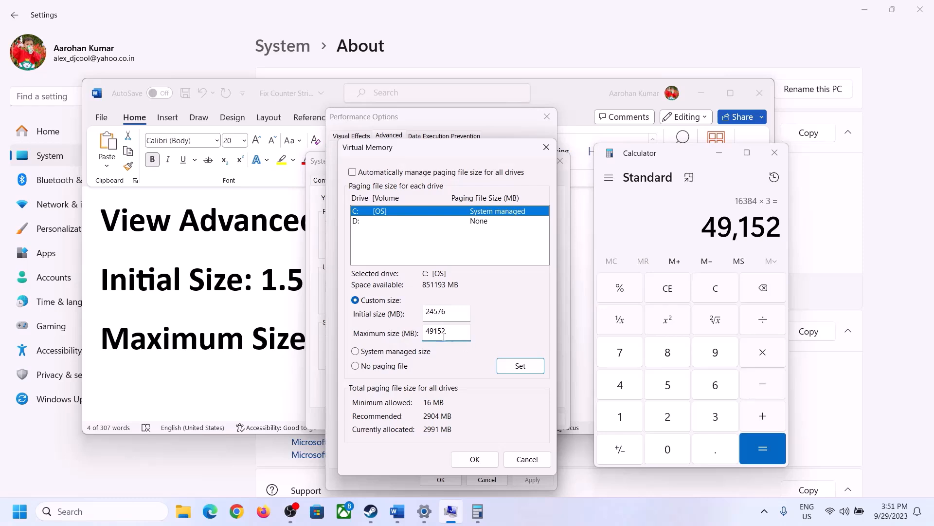
click(520, 367)
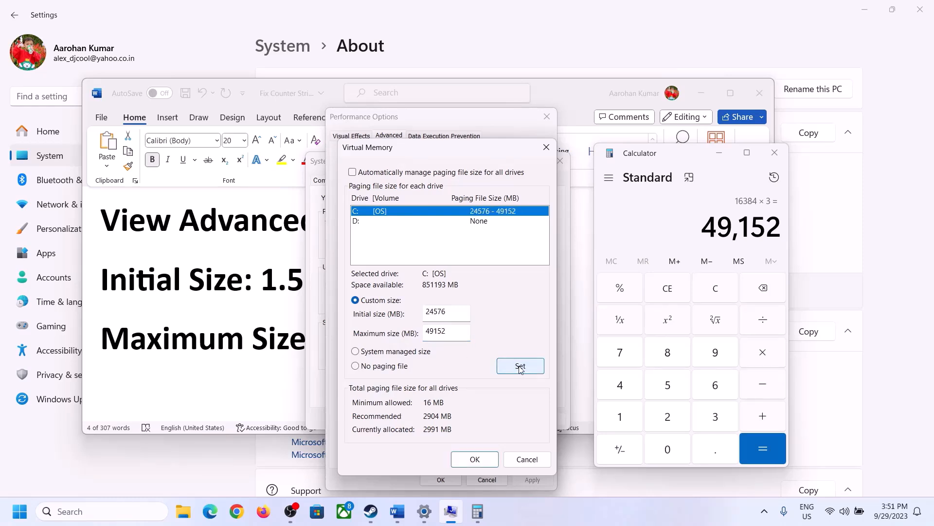
click(476, 460)
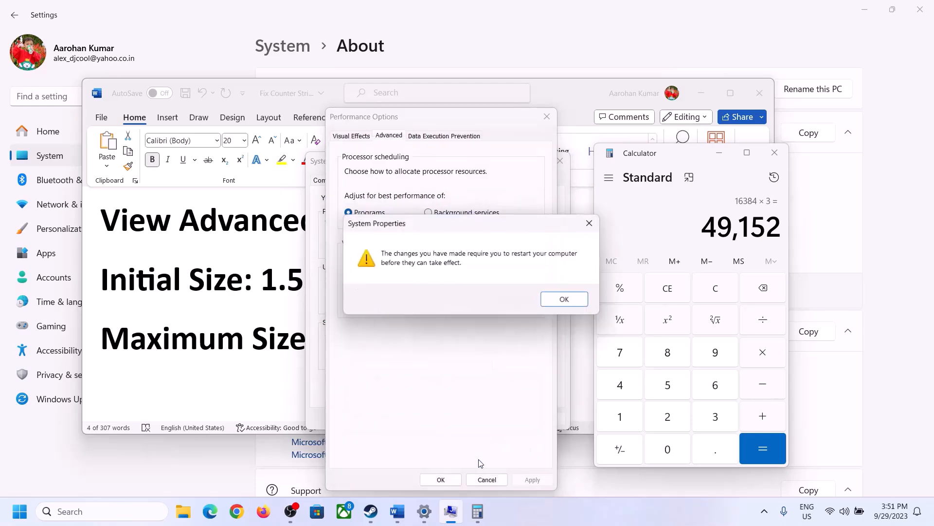
click(575, 305)
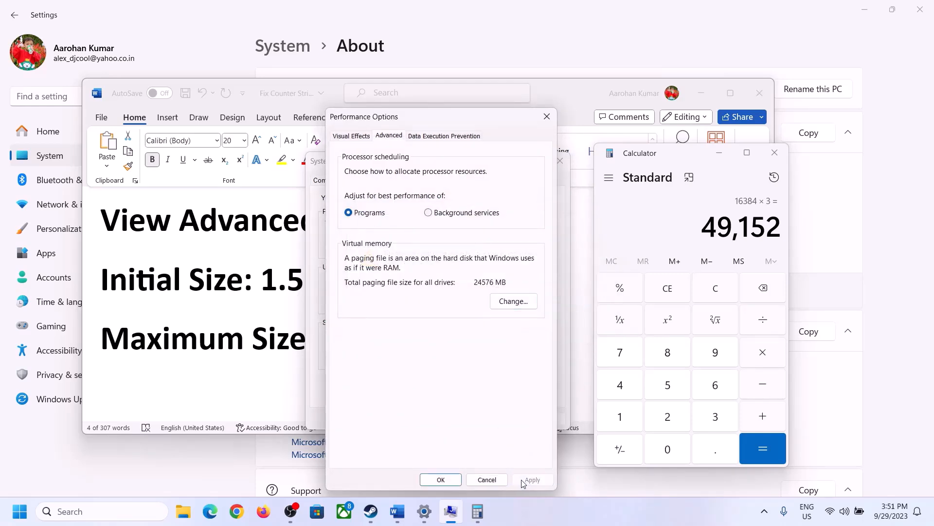
Accept and close Performance Options and System Properties, and dismiss the restart prompt without restarting.
click(441, 479)
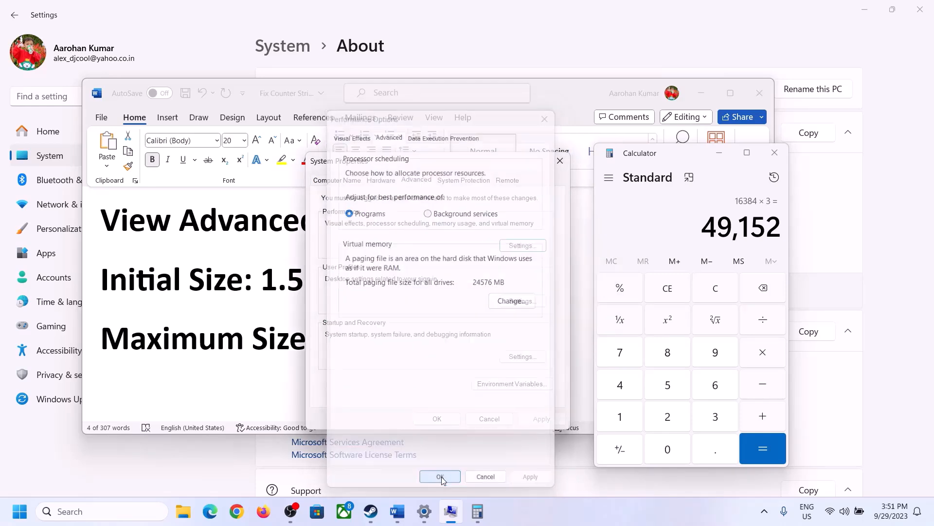
click(445, 417)
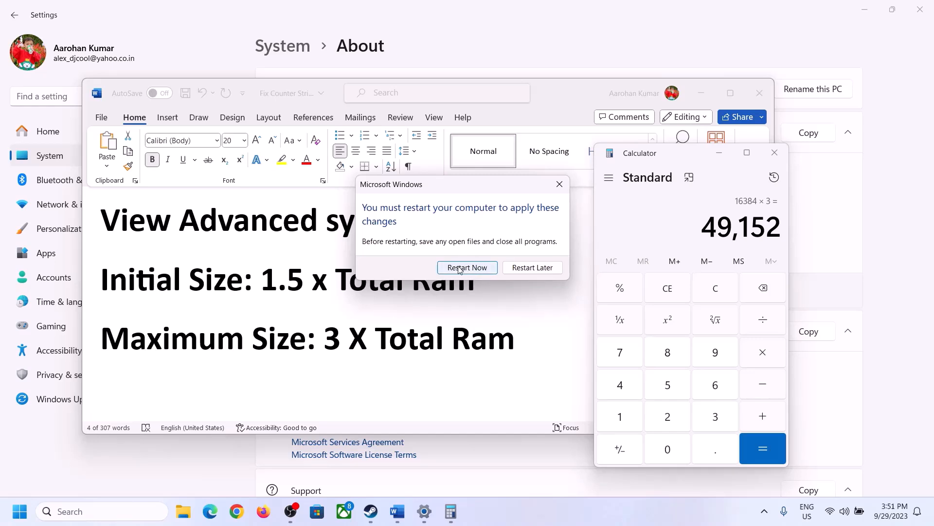
click(560, 185)
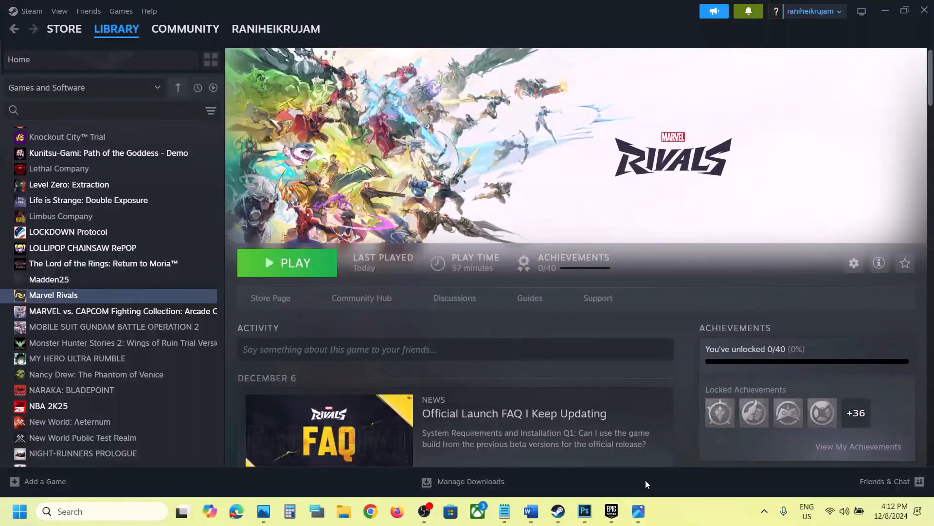
Copy the Visual C++ download link under Step 24 in the Word document and open it in Chrome.
click(565, 514)
click(532, 513)
scroll(463, 359, down, 4)
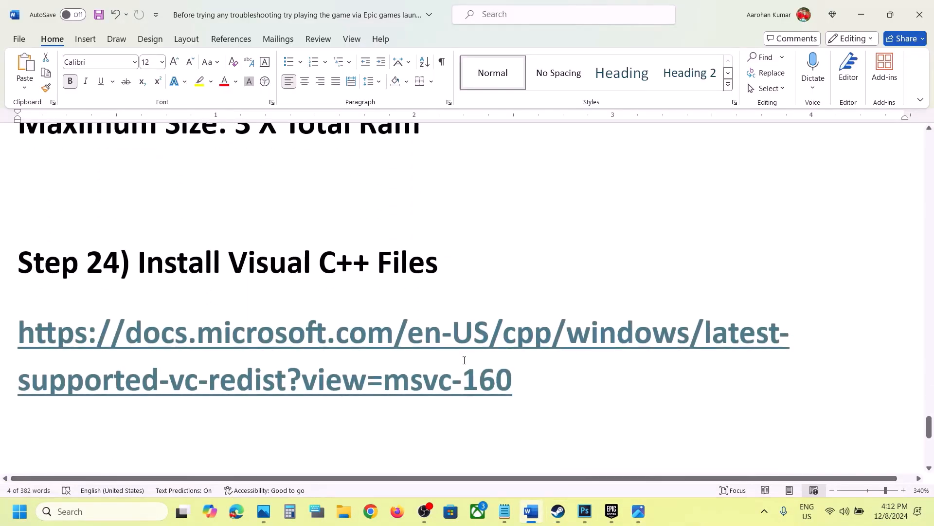
triple_click(548, 377)
key(ctrl+c)
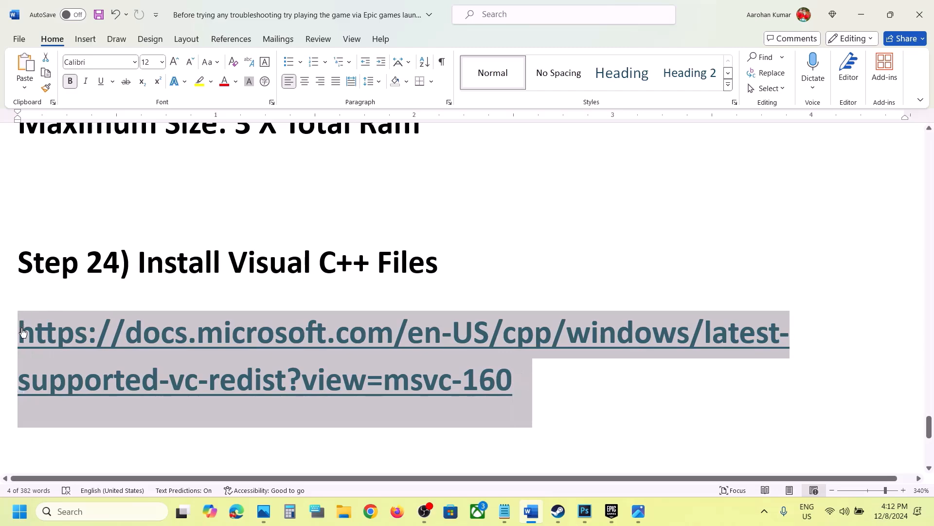
click(370, 511)
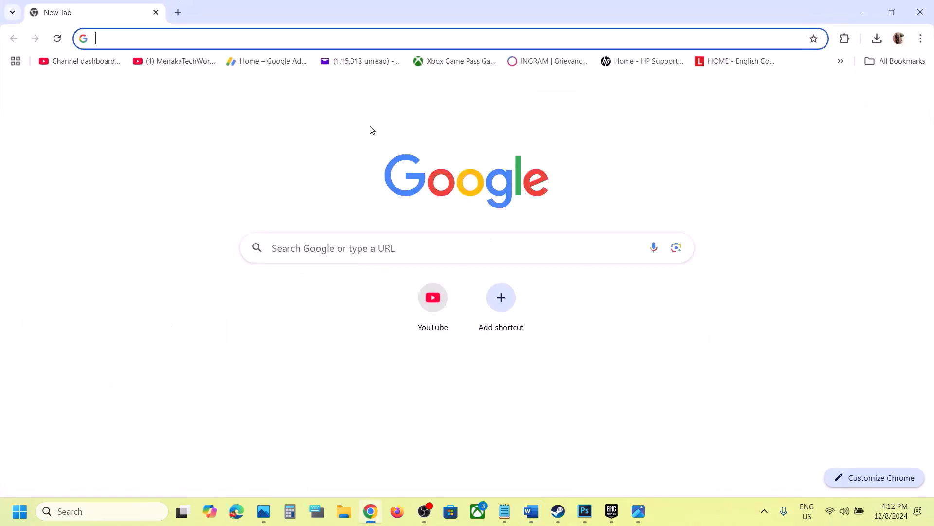
key(ctrl+v)
key(Return)
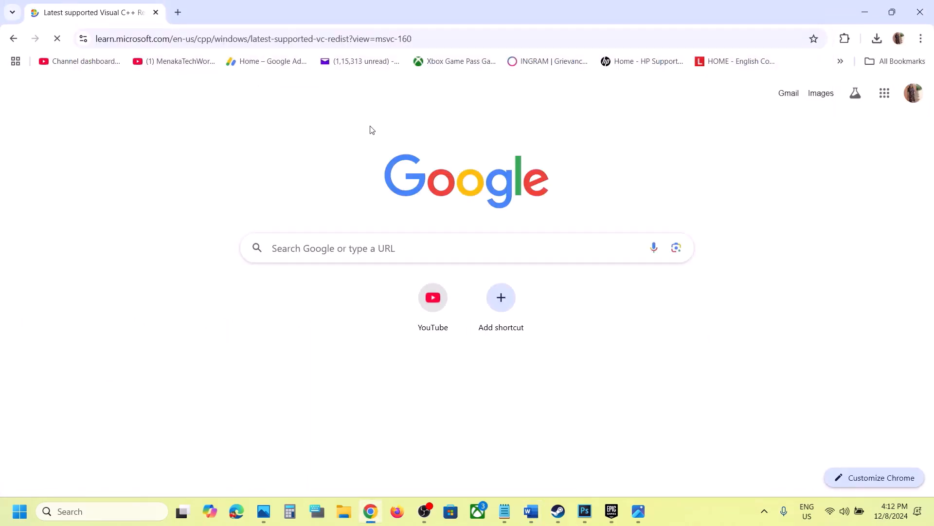
Find the Visual Studio 2015, 2017, 2019 and 2022 redistributable links and download the X86 version.
scroll(474, 360, down, 5)
scroll(475, 359, down, 3)
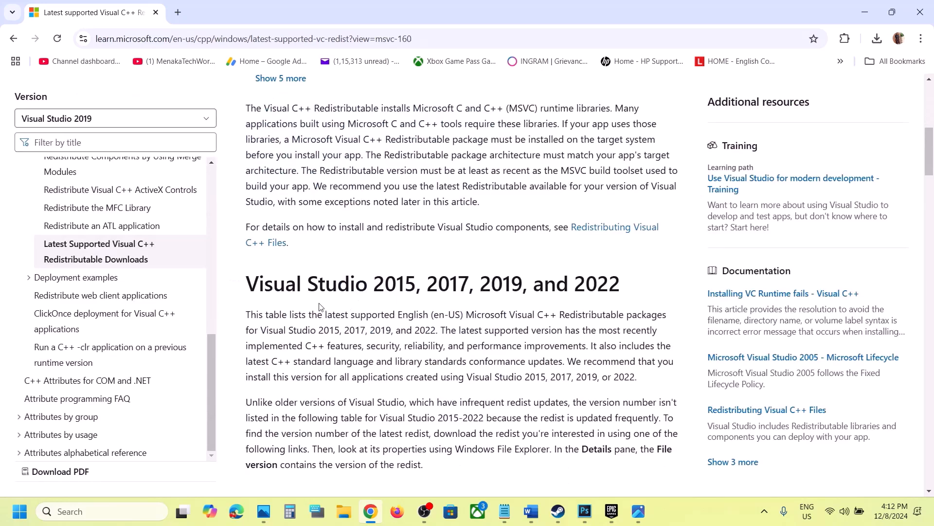
drag(308, 285, 587, 284)
scroll(590, 280, down, 6)
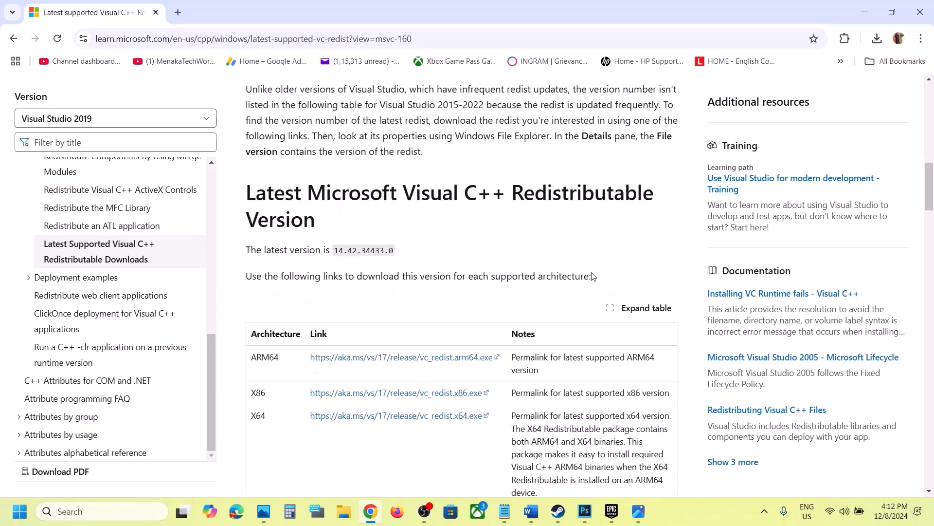
scroll(593, 276, down, 4)
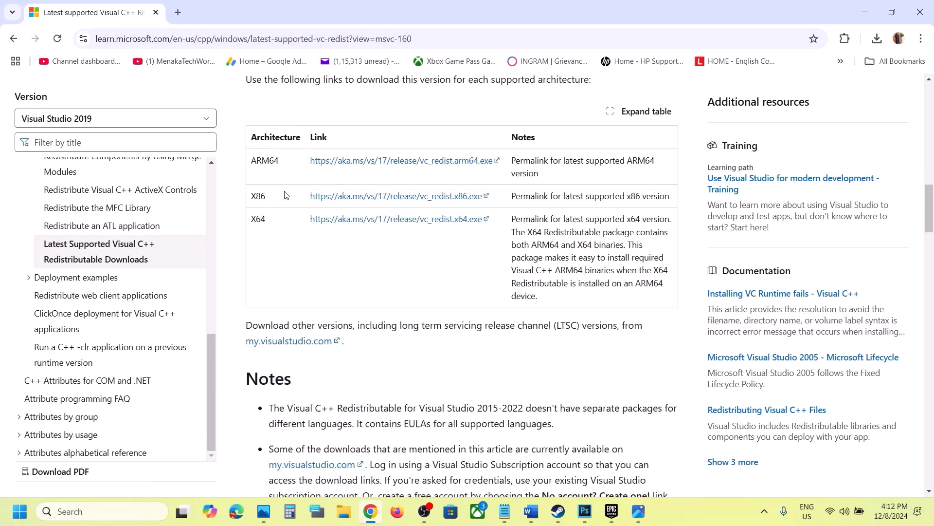
click(333, 196)
double_click(254, 192)
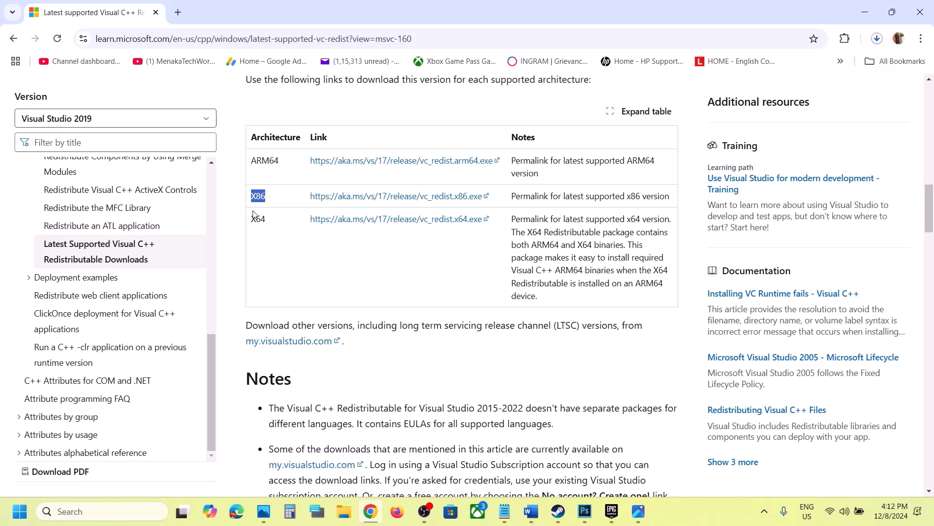
double_click(257, 214)
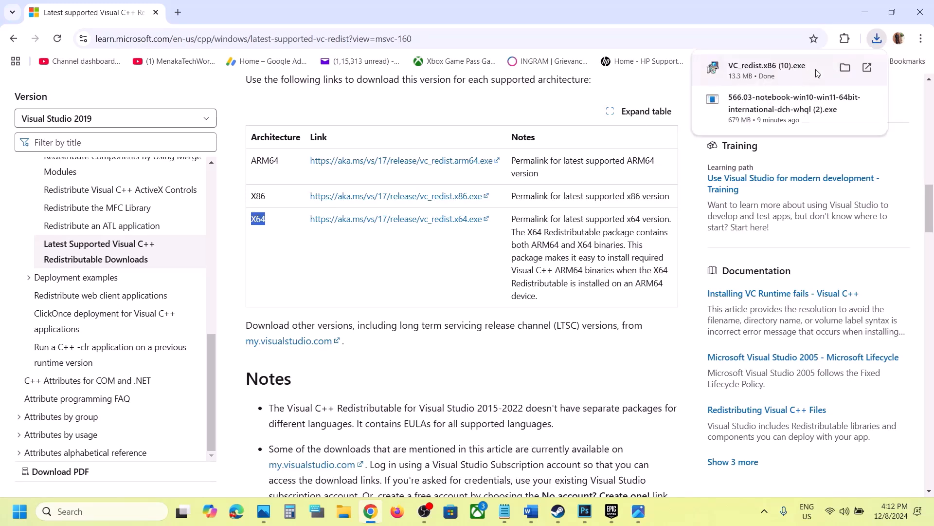
Launch the downloaded VC_redist.x86 setup and start its repair.
click(798, 71)
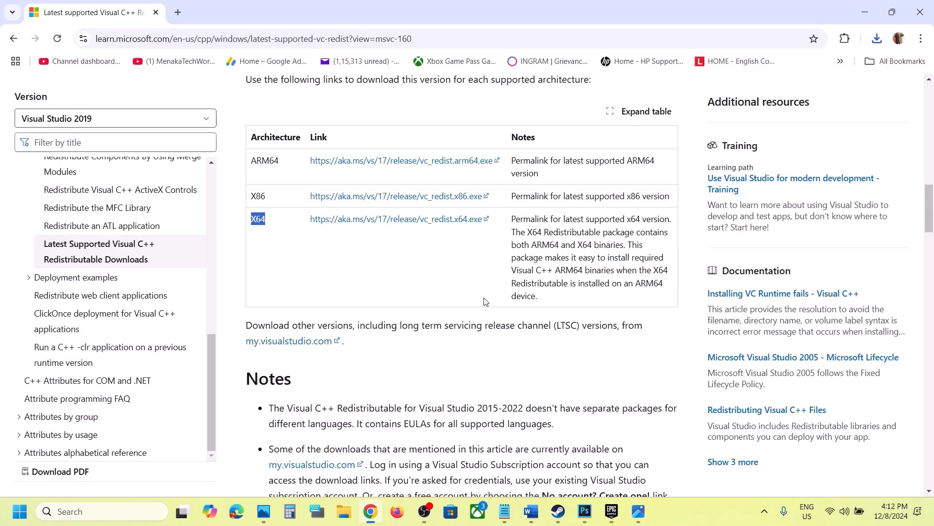
click(484, 323)
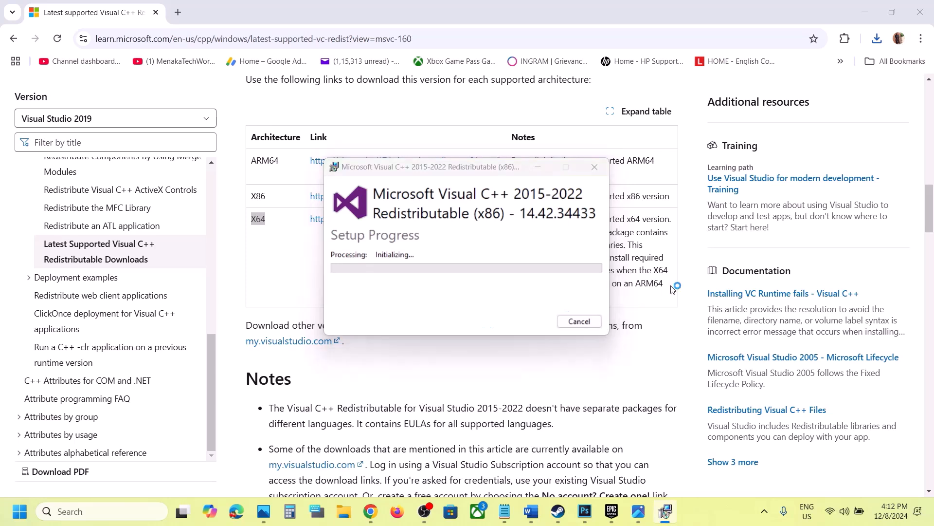
Download the X64 Visual C++ redistributable from the same table, launch its setup and start the repair.
click(268, 260)
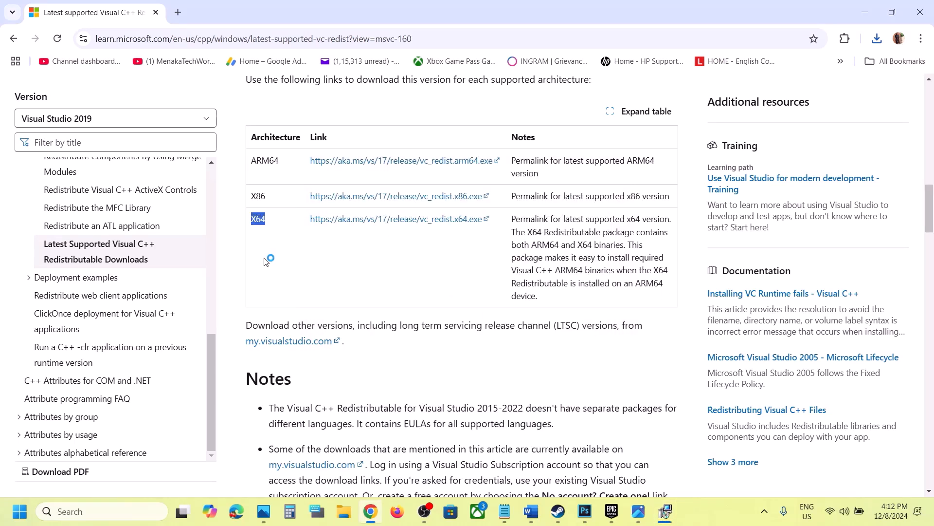
click(377, 221)
click(876, 38)
click(769, 96)
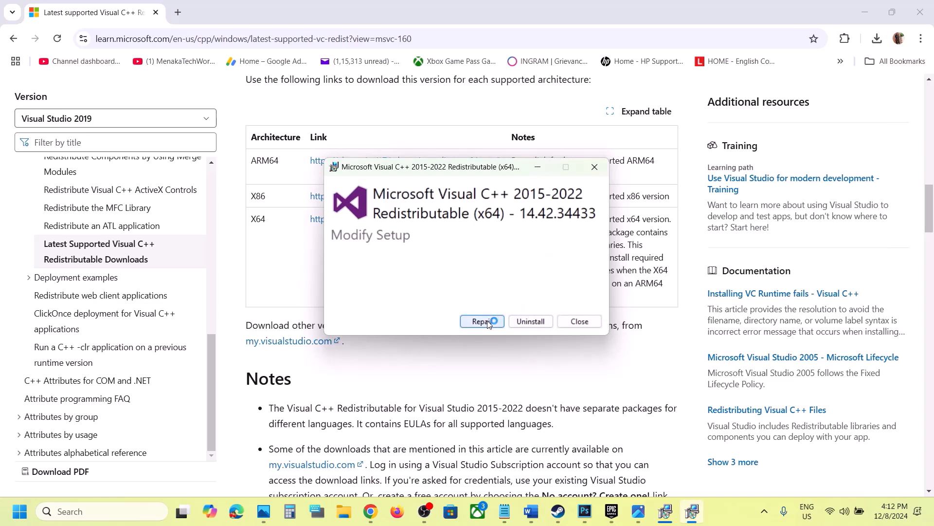
click(488, 323)
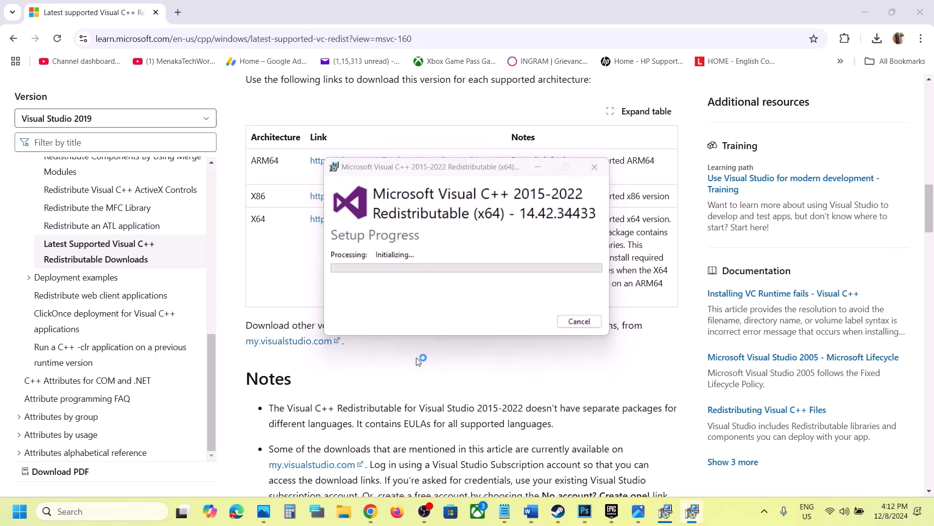
Check the setup status of both Visual C++ redistributables, moving the x64 window aside to see the x86 one.
click(650, 506)
click(639, 511)
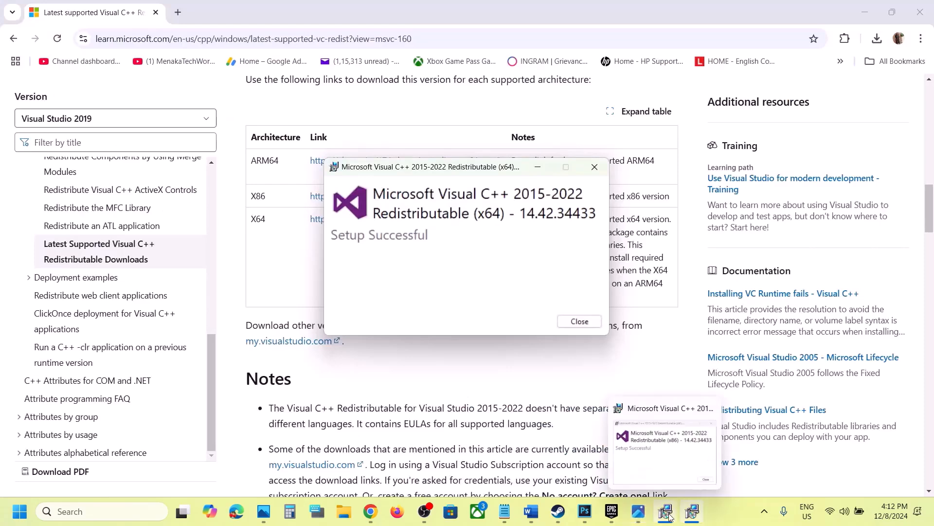
click(666, 511)
click(693, 518)
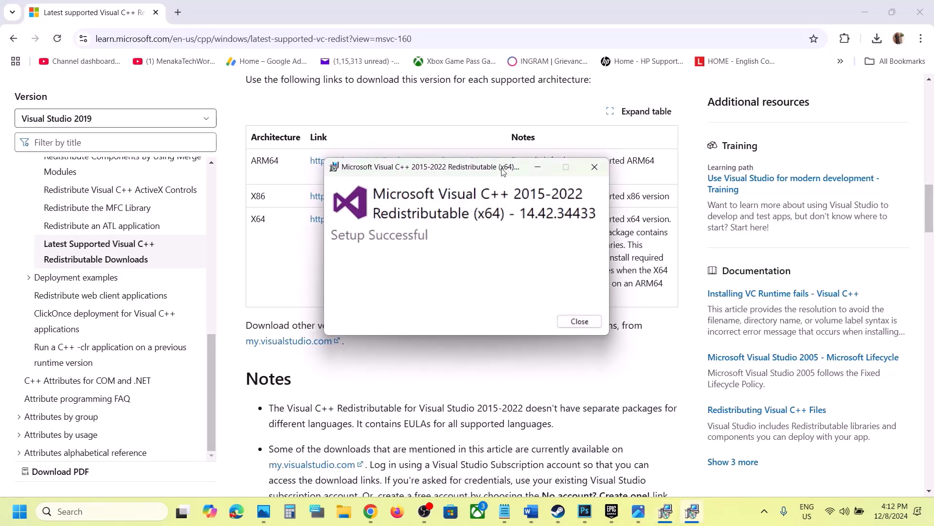
drag(503, 172, 225, 279)
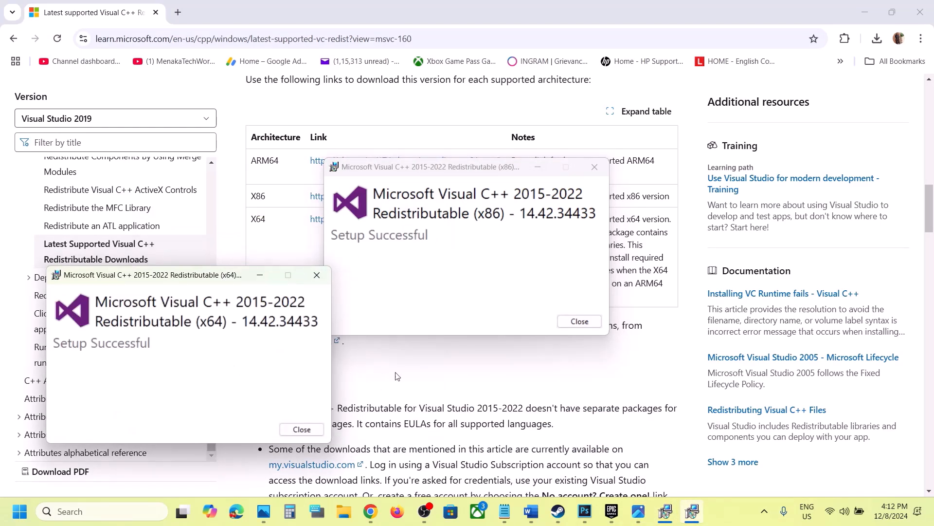
click(397, 376)
View the computer's power options, including Restart, and close them without restarting.
click(20, 511)
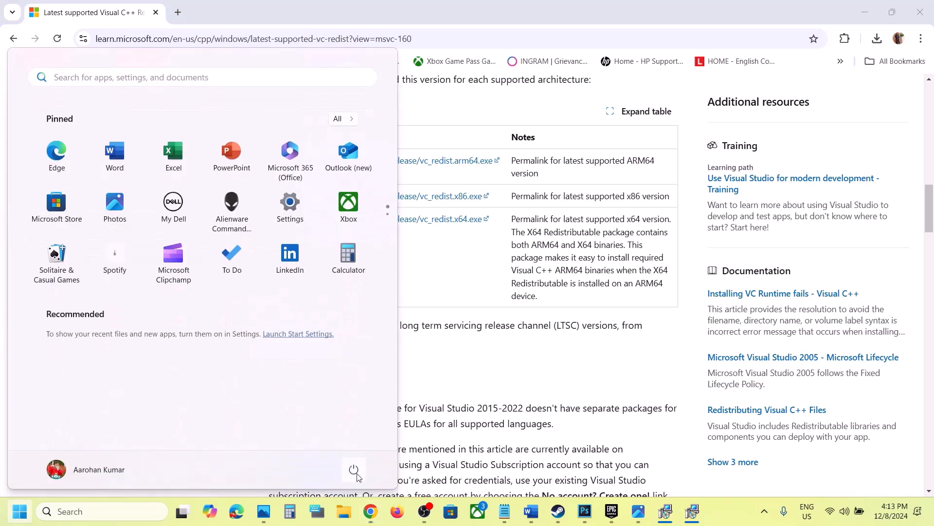
click(354, 469)
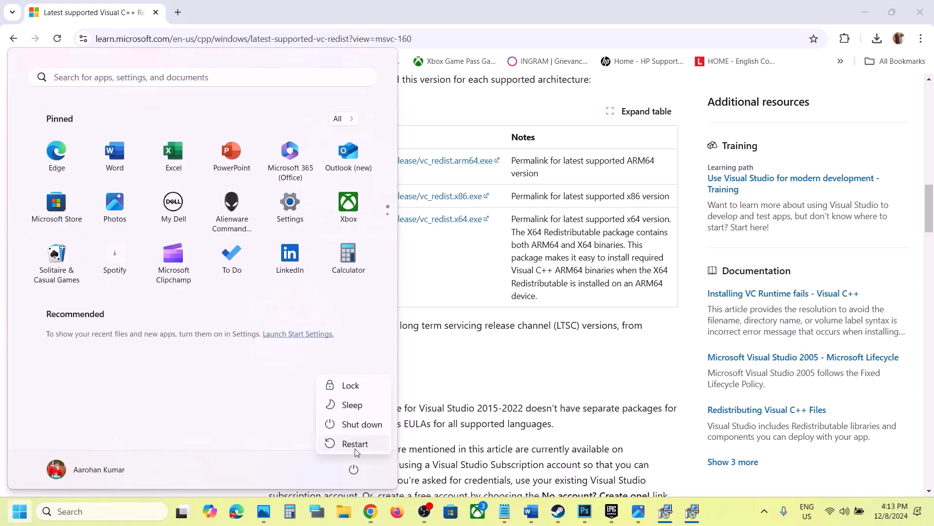
click(584, 388)
Return to the Word document, review Step 25 on updating the BIOS, and check the laptop's battery charge.
click(558, 511)
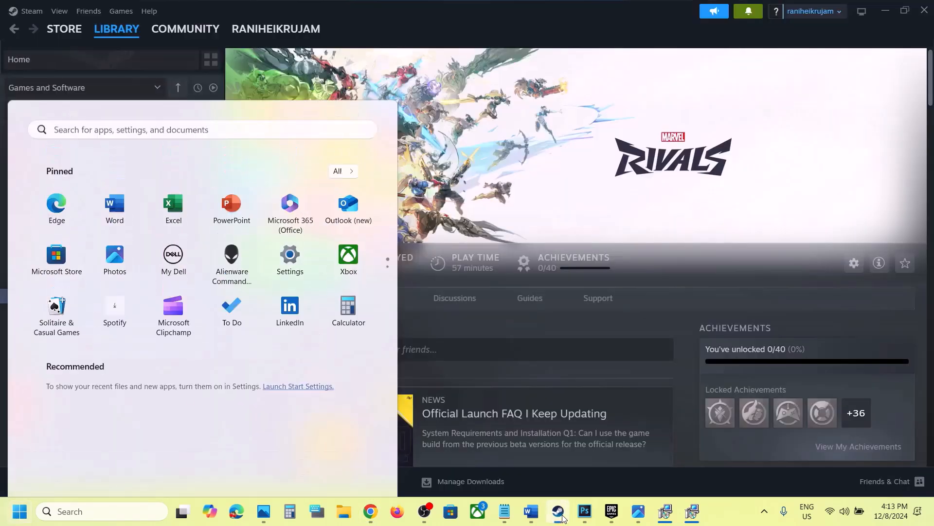
click(531, 511)
scroll(423, 387, down, 5)
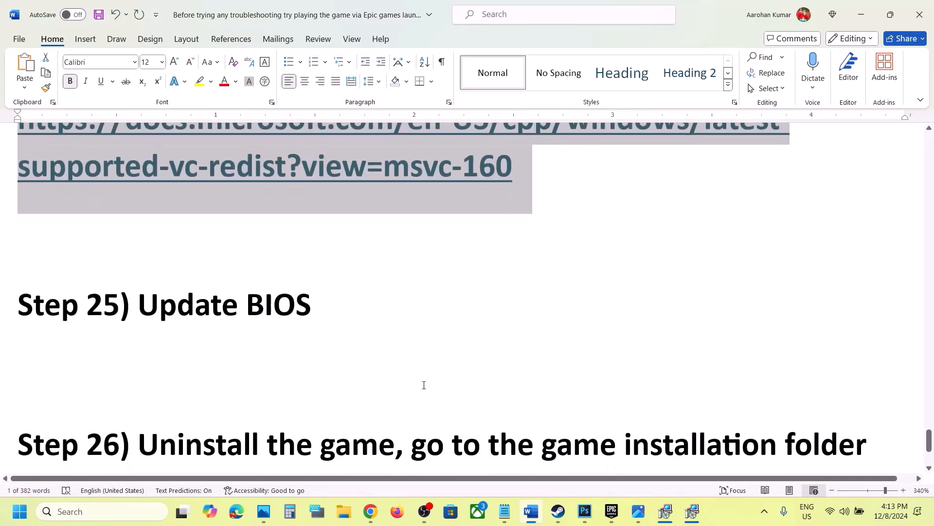
scroll(424, 387, up, 1)
drag(190, 339, 386, 342)
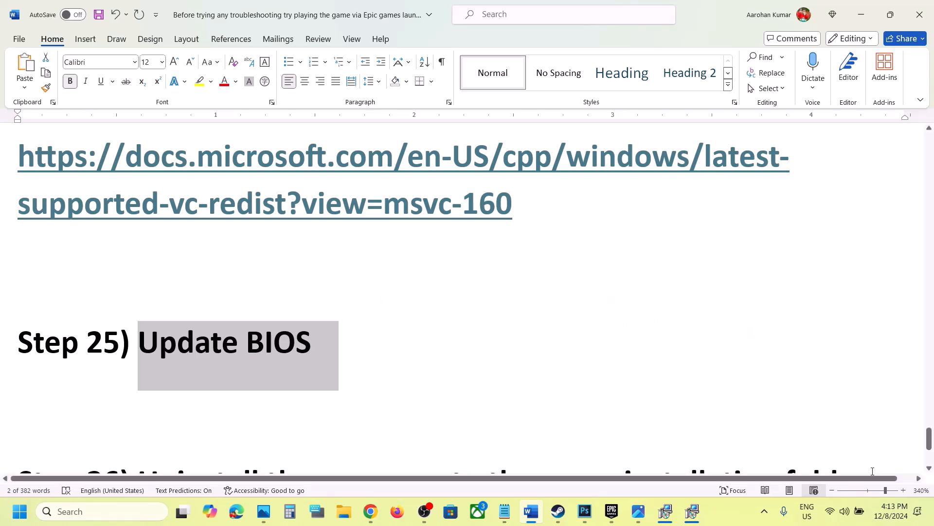
click(844, 511)
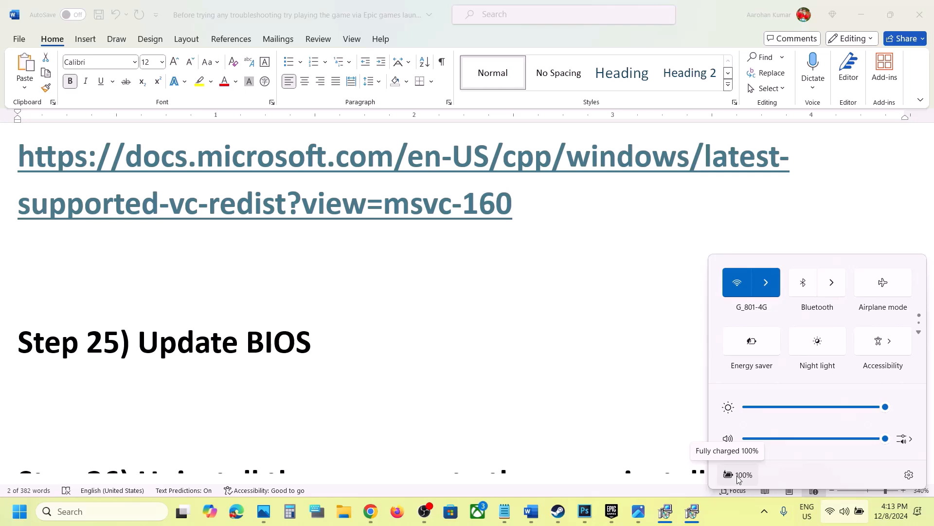
click(341, 373)
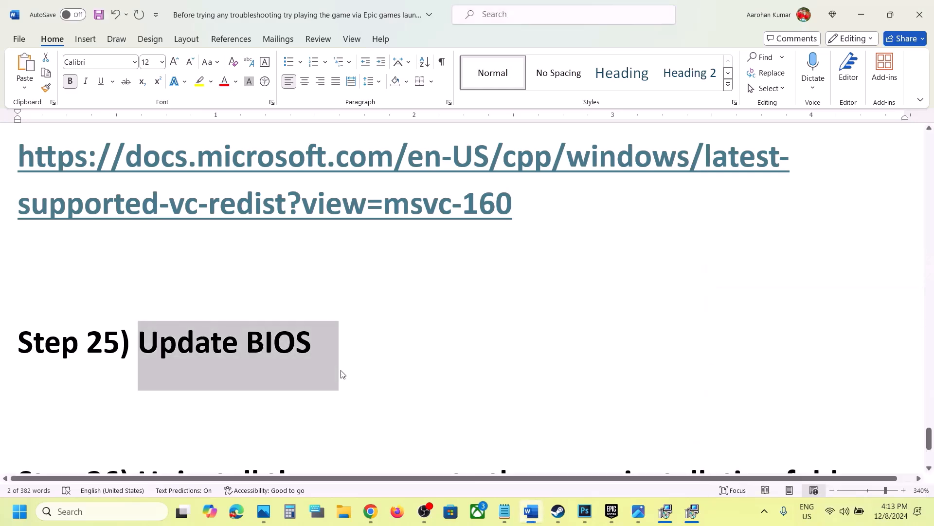
Review Step 26 in the document, on uninstalling the game, deleting its folder and reinstalling it.
scroll(340, 374, down, 4)
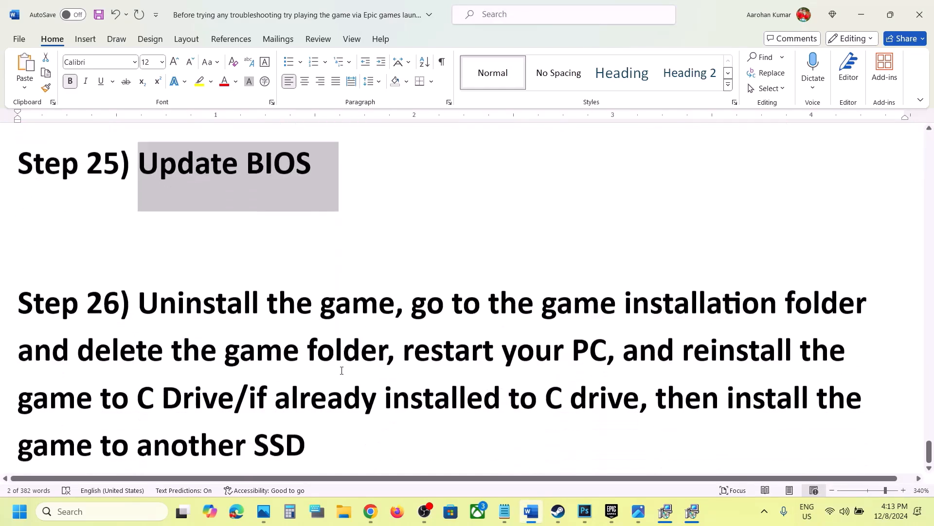
drag(139, 274, 361, 413)
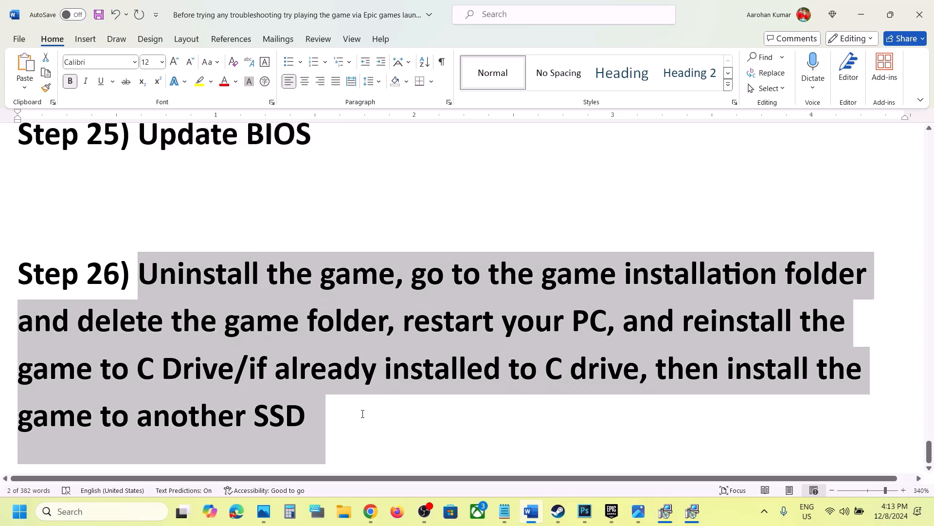
click(358, 436)
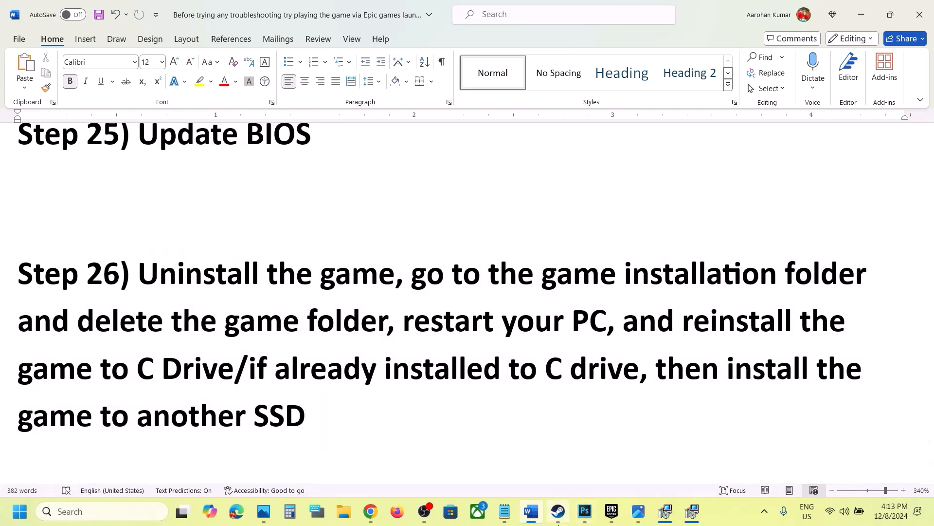
Switch to Steam and view the management options for Marvel Rivals in the library, including Uninstall.
click(558, 512)
right_click(151, 296)
mouse_move(196, 366)
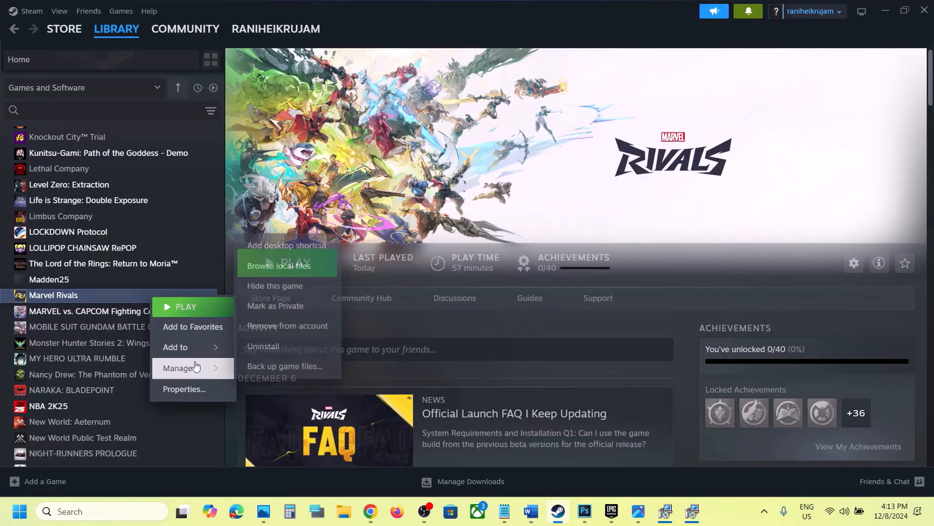
Return to the Word document and review Step 26's folder deletion, restart, and reinstall instructions for the C drive or another SSD.
click(535, 517)
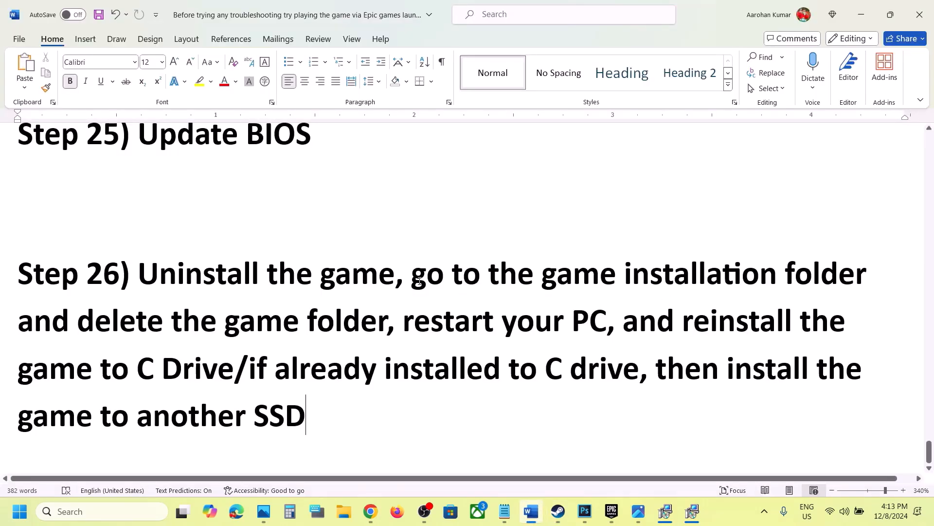
drag(419, 282, 211, 364)
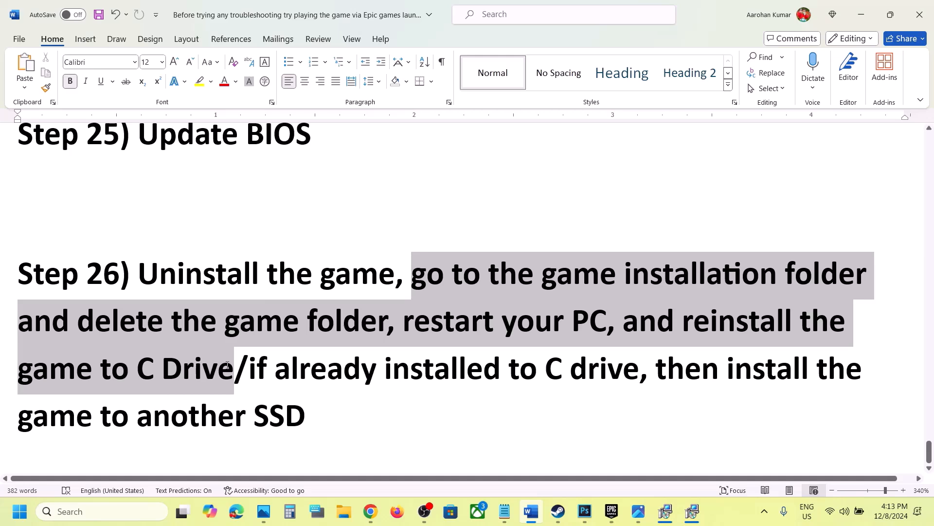
drag(227, 365, 593, 358)
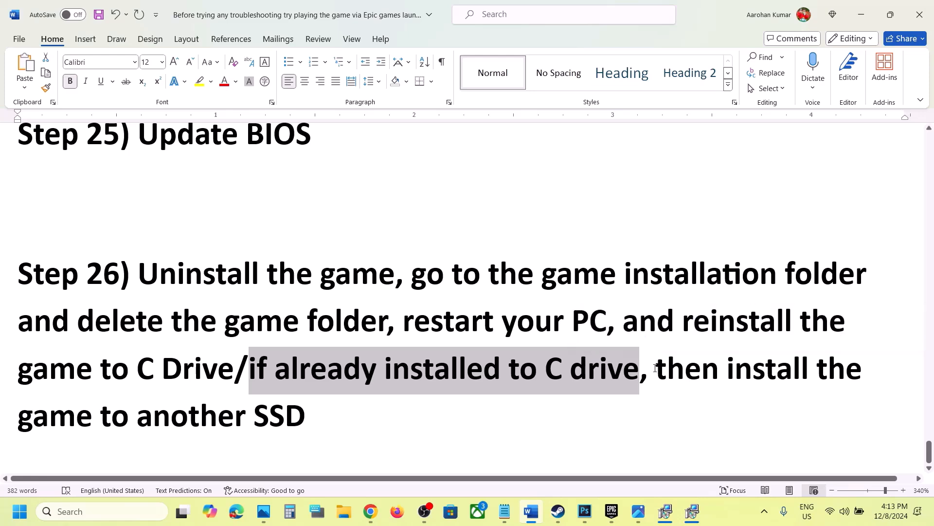
drag(655, 368, 326, 417)
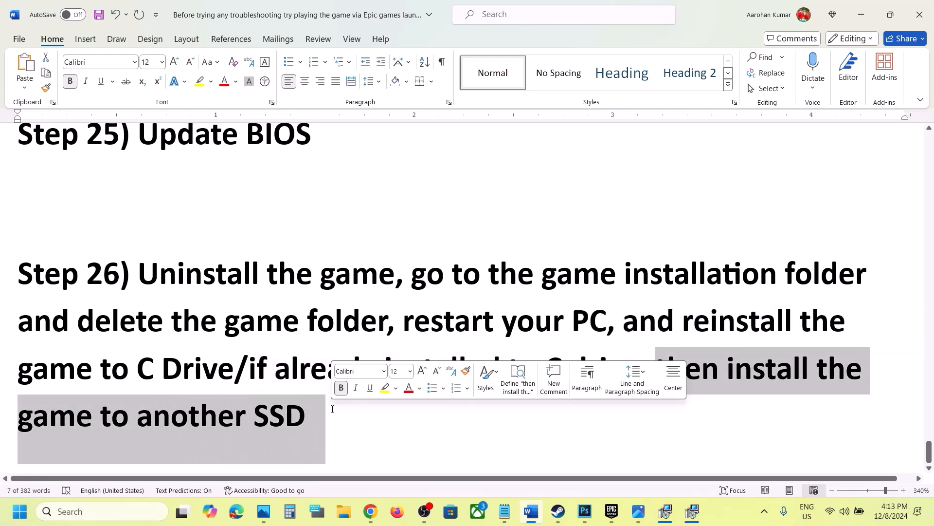
click(334, 411)
key(alt+Tab)
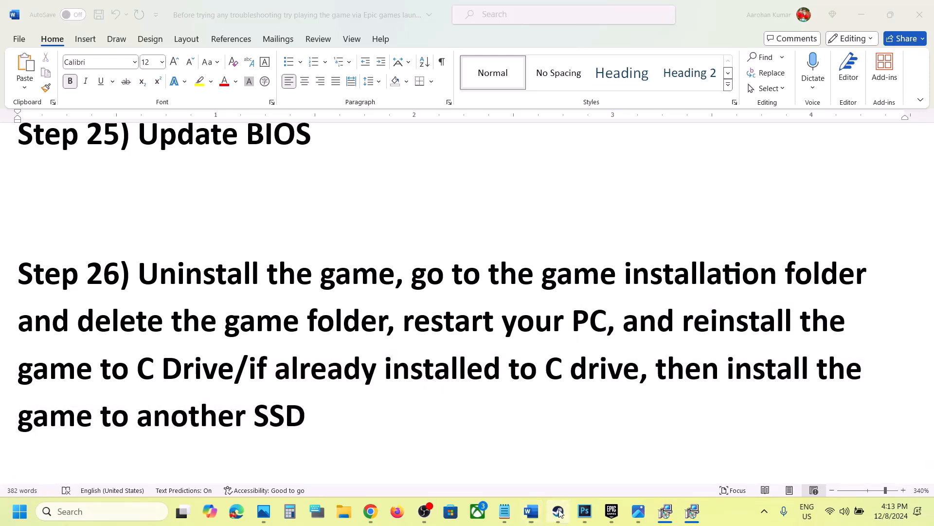